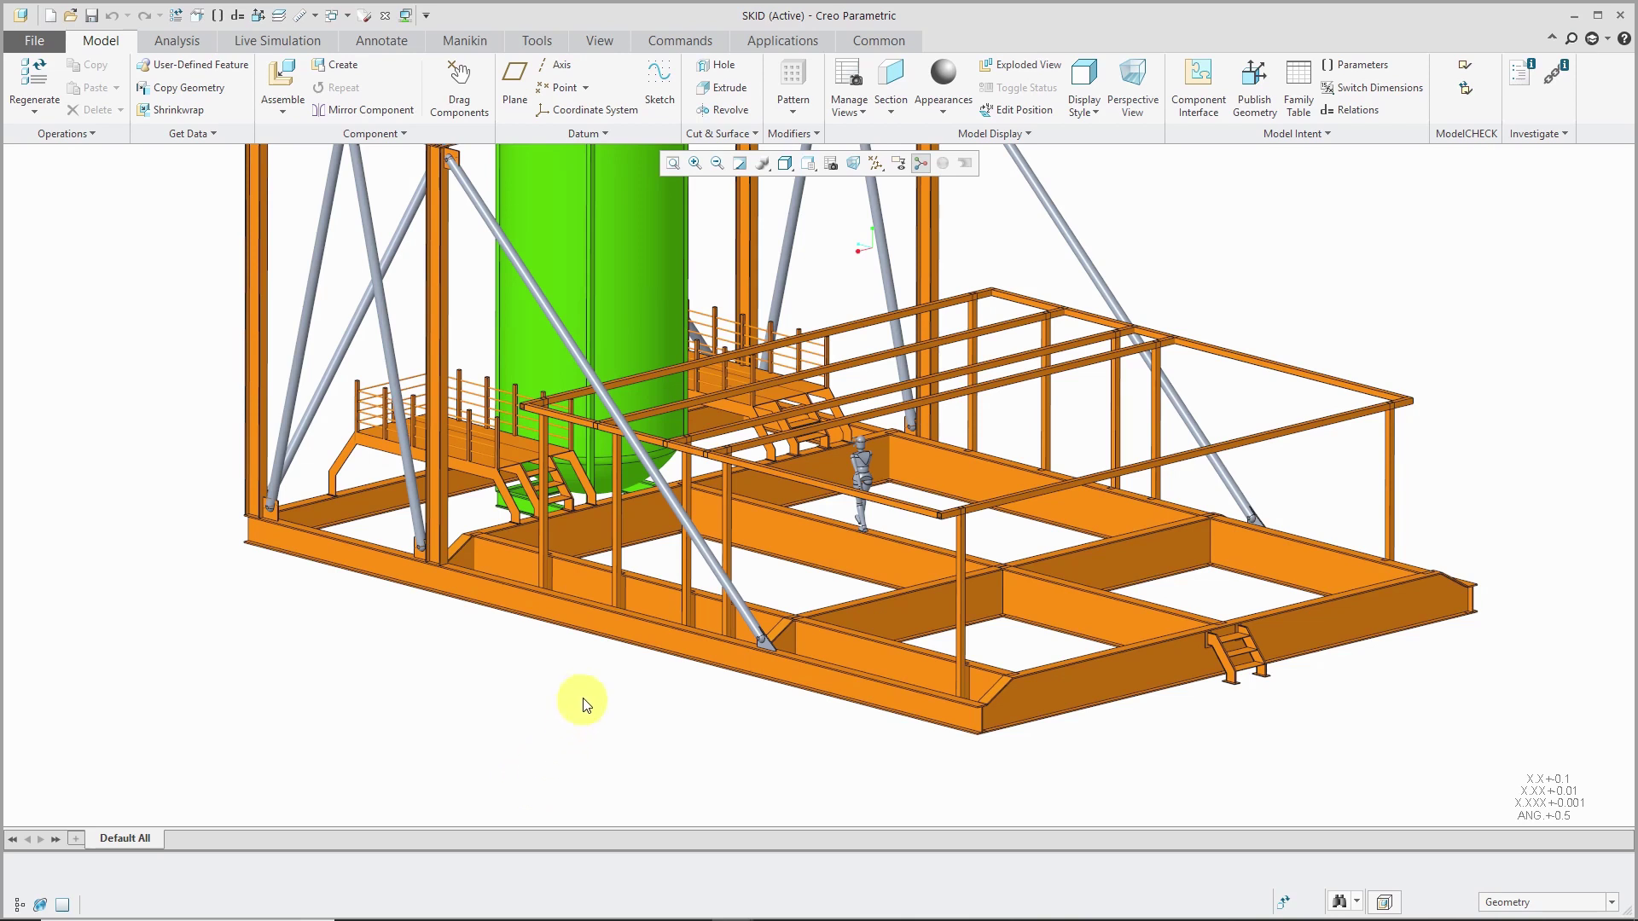
Open the bottom beam BASE_BEAM_L from the SKID assembly in its own window.
{"action": "left_click", "coordinate": [611, 620]}
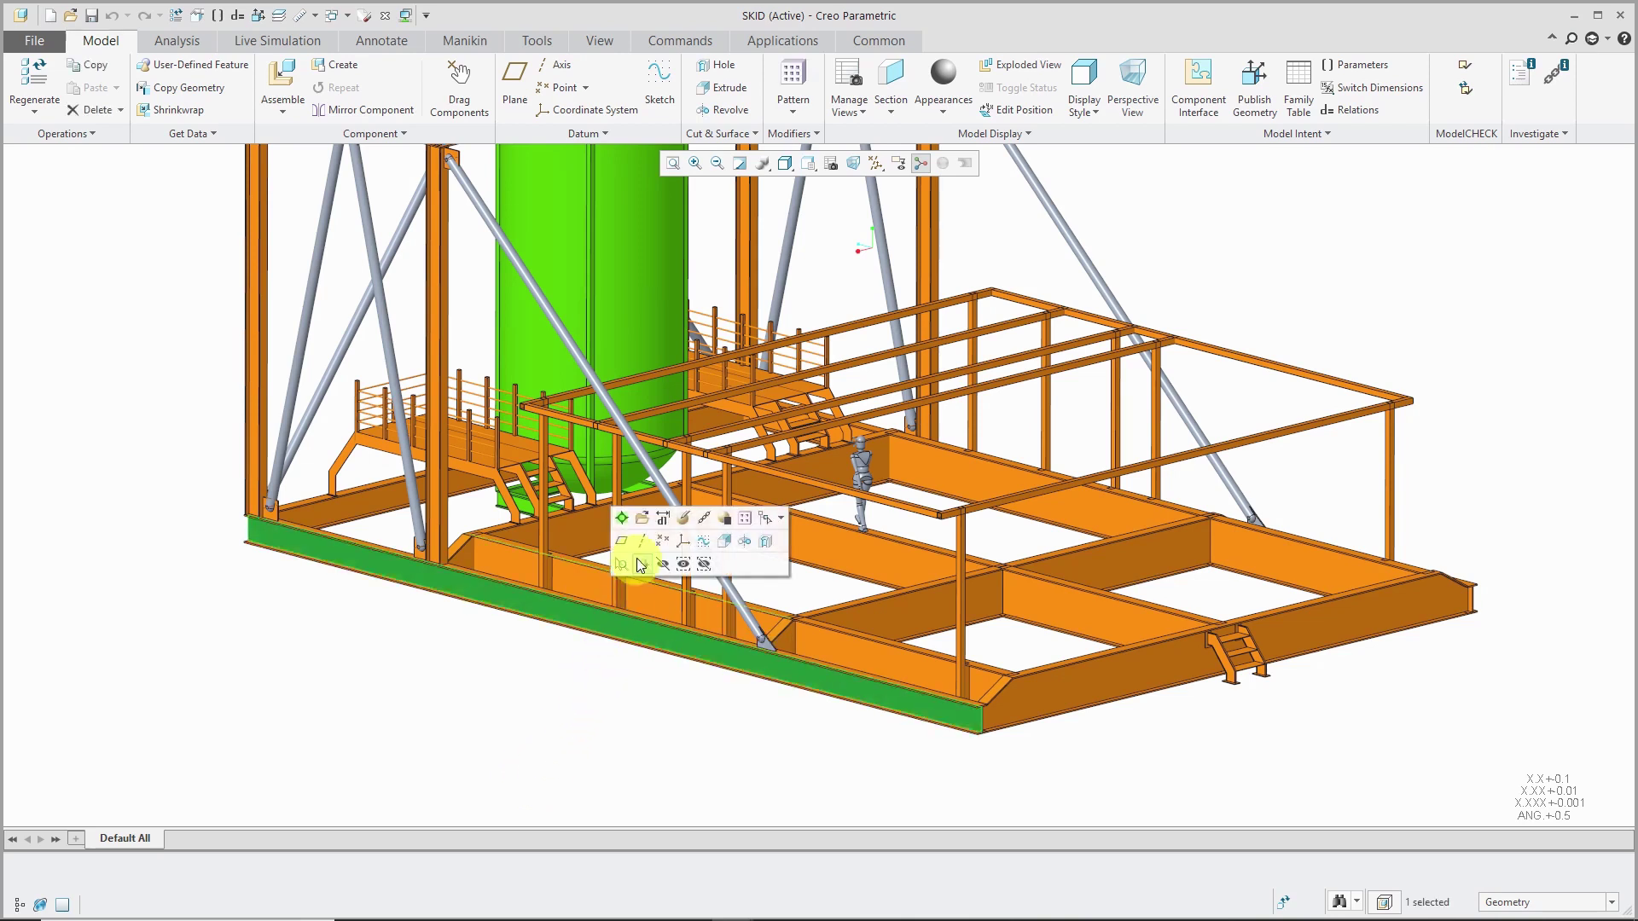
{"action": "left_click", "coordinate": [641, 518]}
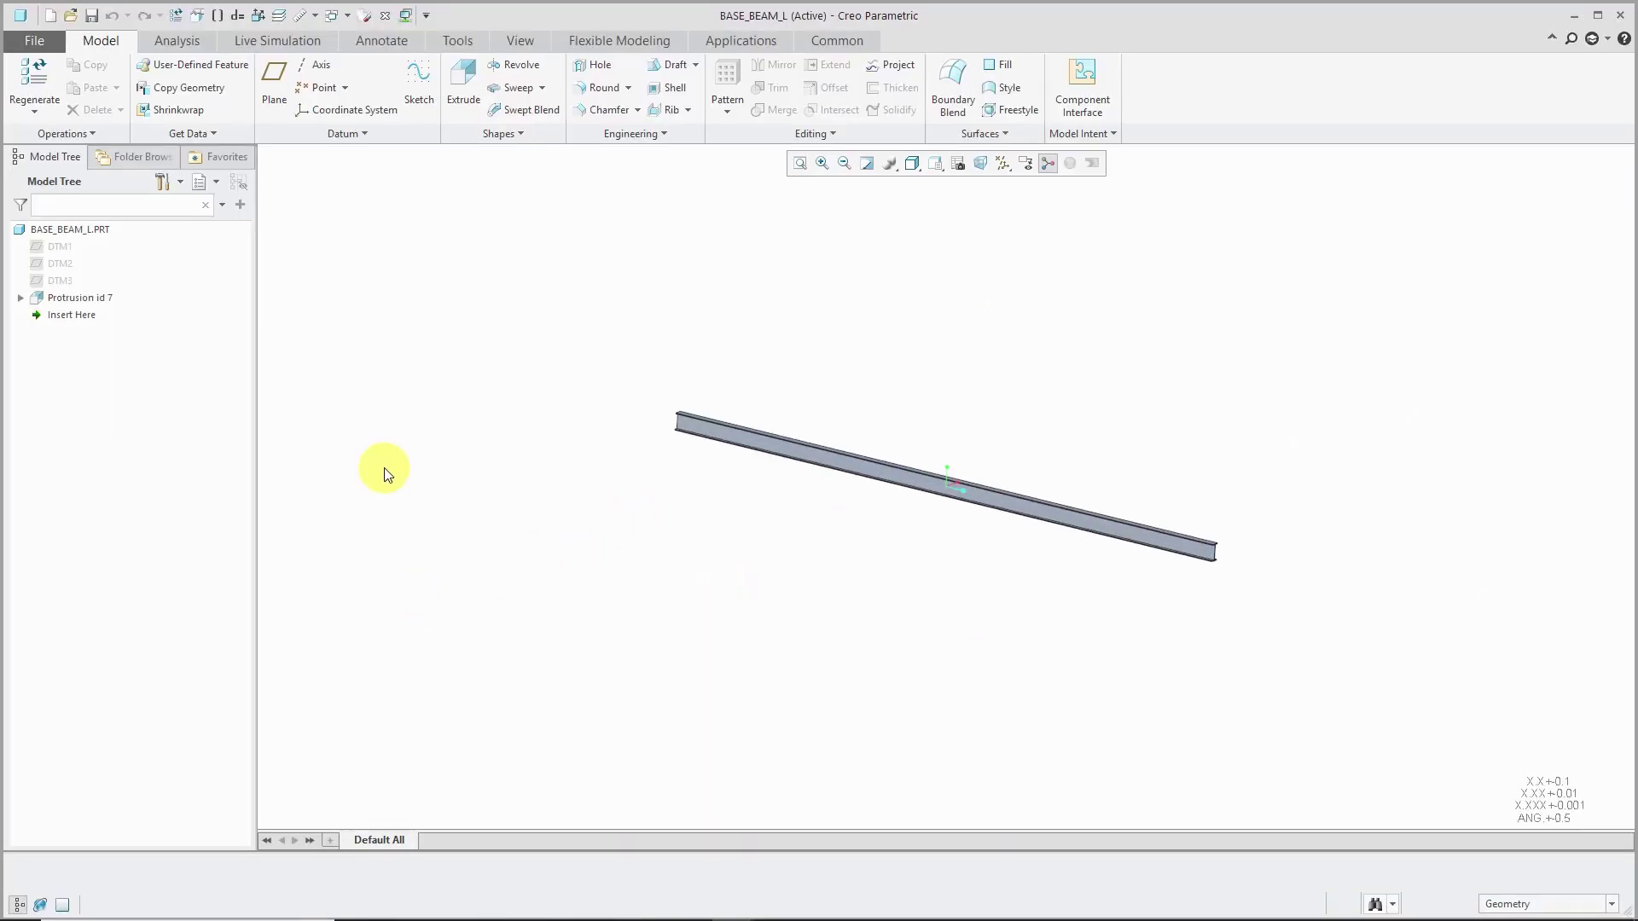
Create the default coordinate system CS0 and move it above Protrusion id 7.
{"action": "left_click", "coordinate": [356, 136]}
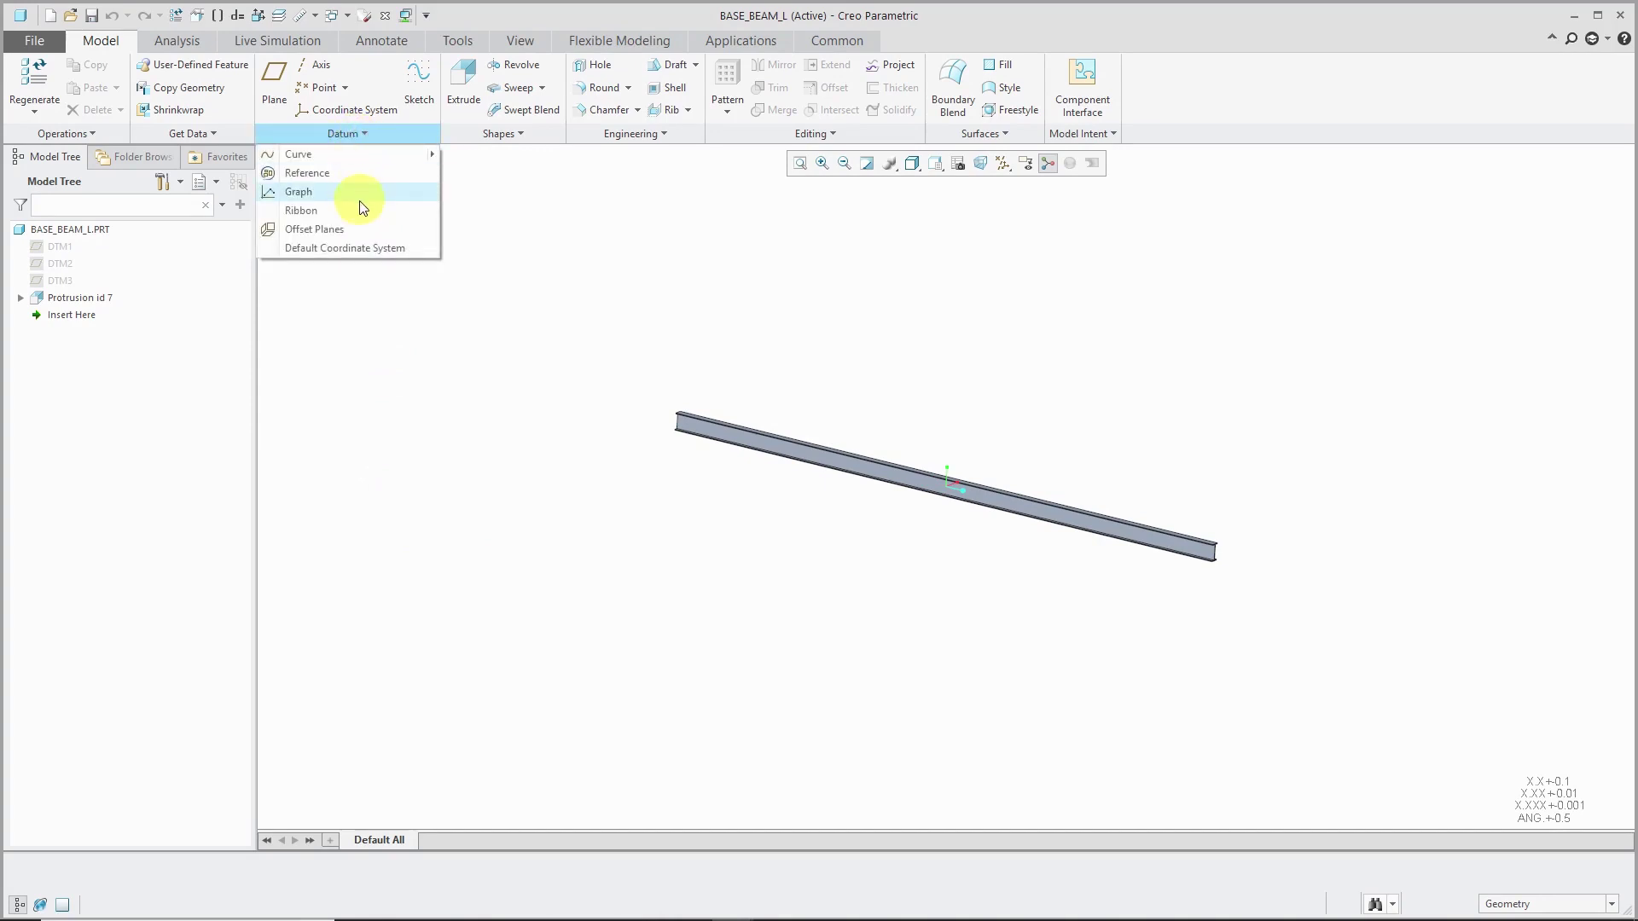
{"action": "left_click", "coordinate": [360, 248]}
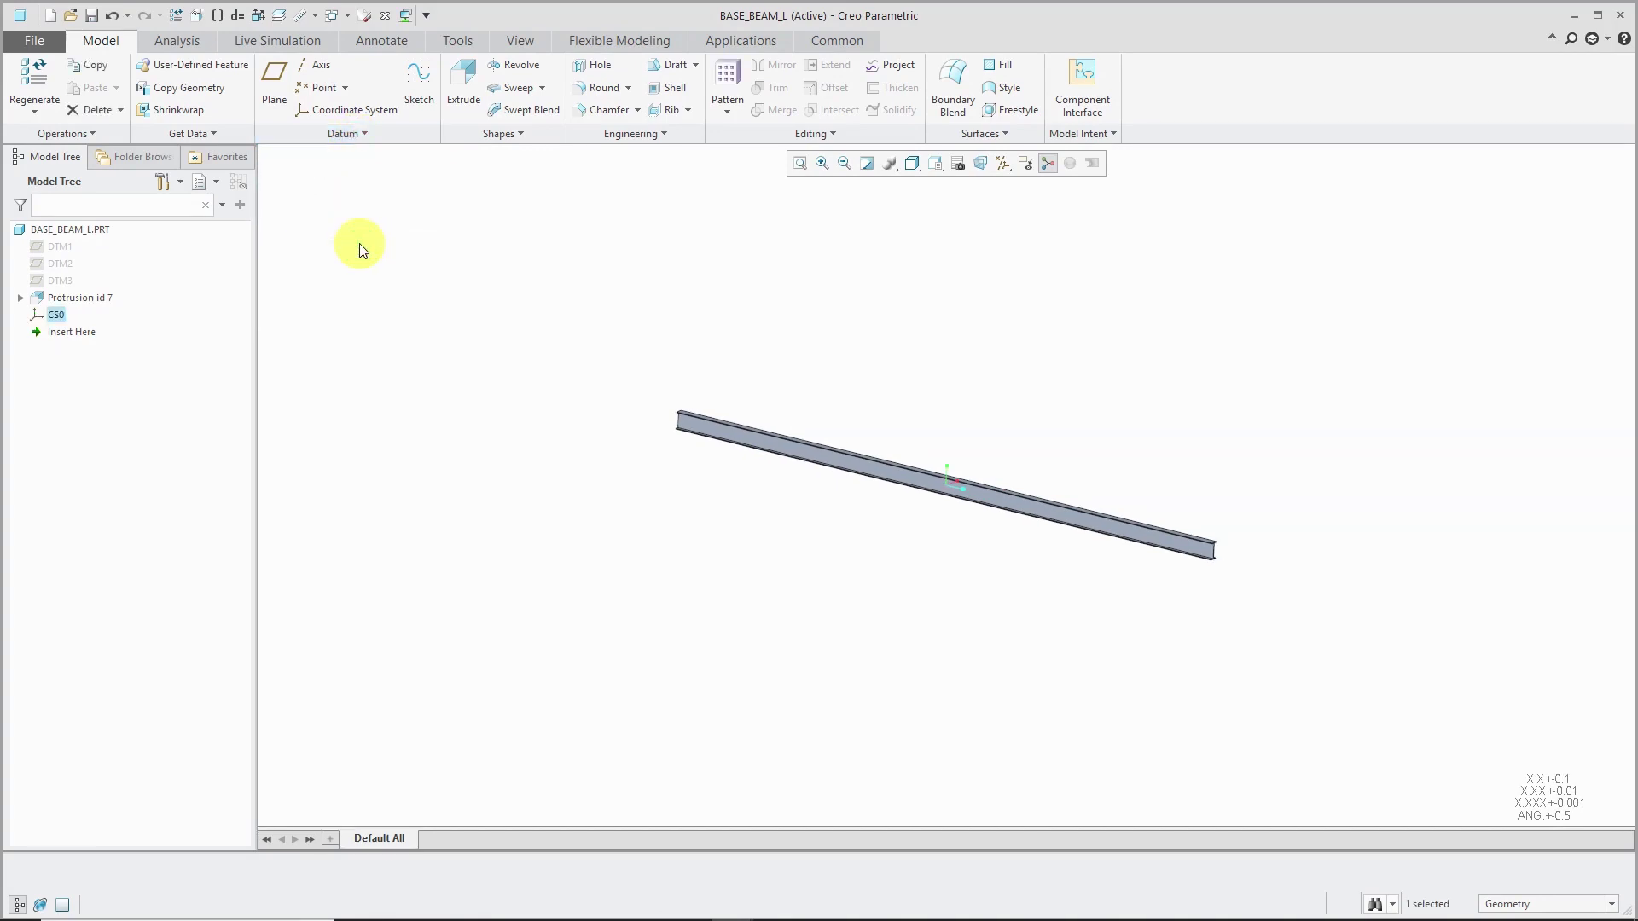
{"action": "left_click_drag", "start_coordinate": [59, 317], "coordinate": [59, 282]}
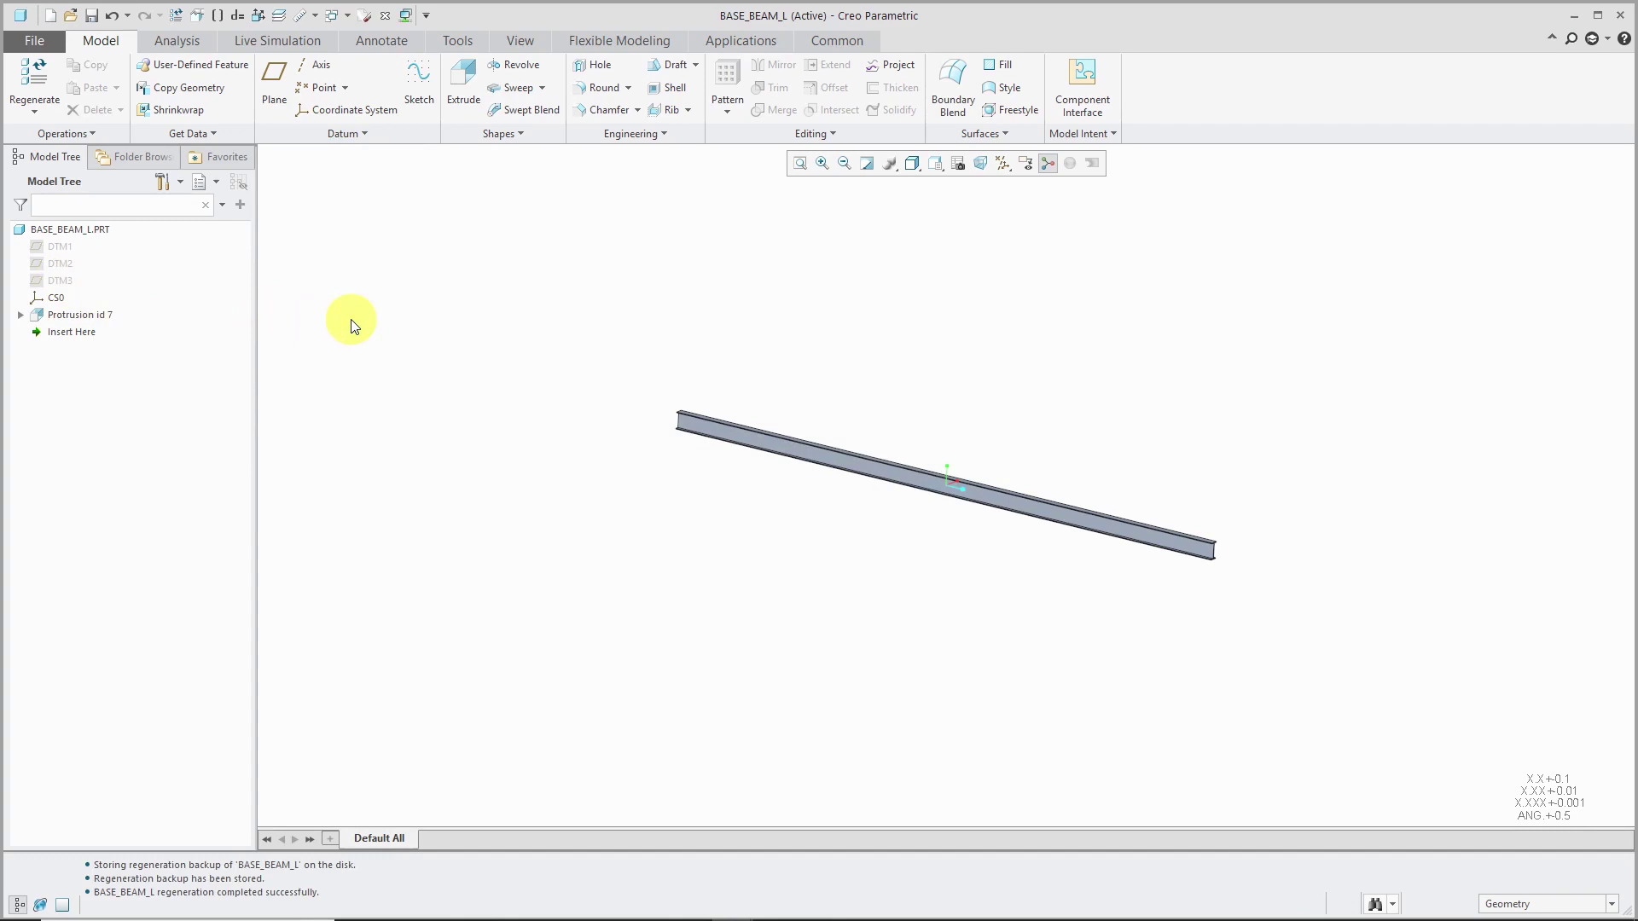
Open BASE_BEAM_L's Model Properties and view its mmNs units in the Units Manager without changing them.
{"action": "left_click", "coordinate": [35, 41]}
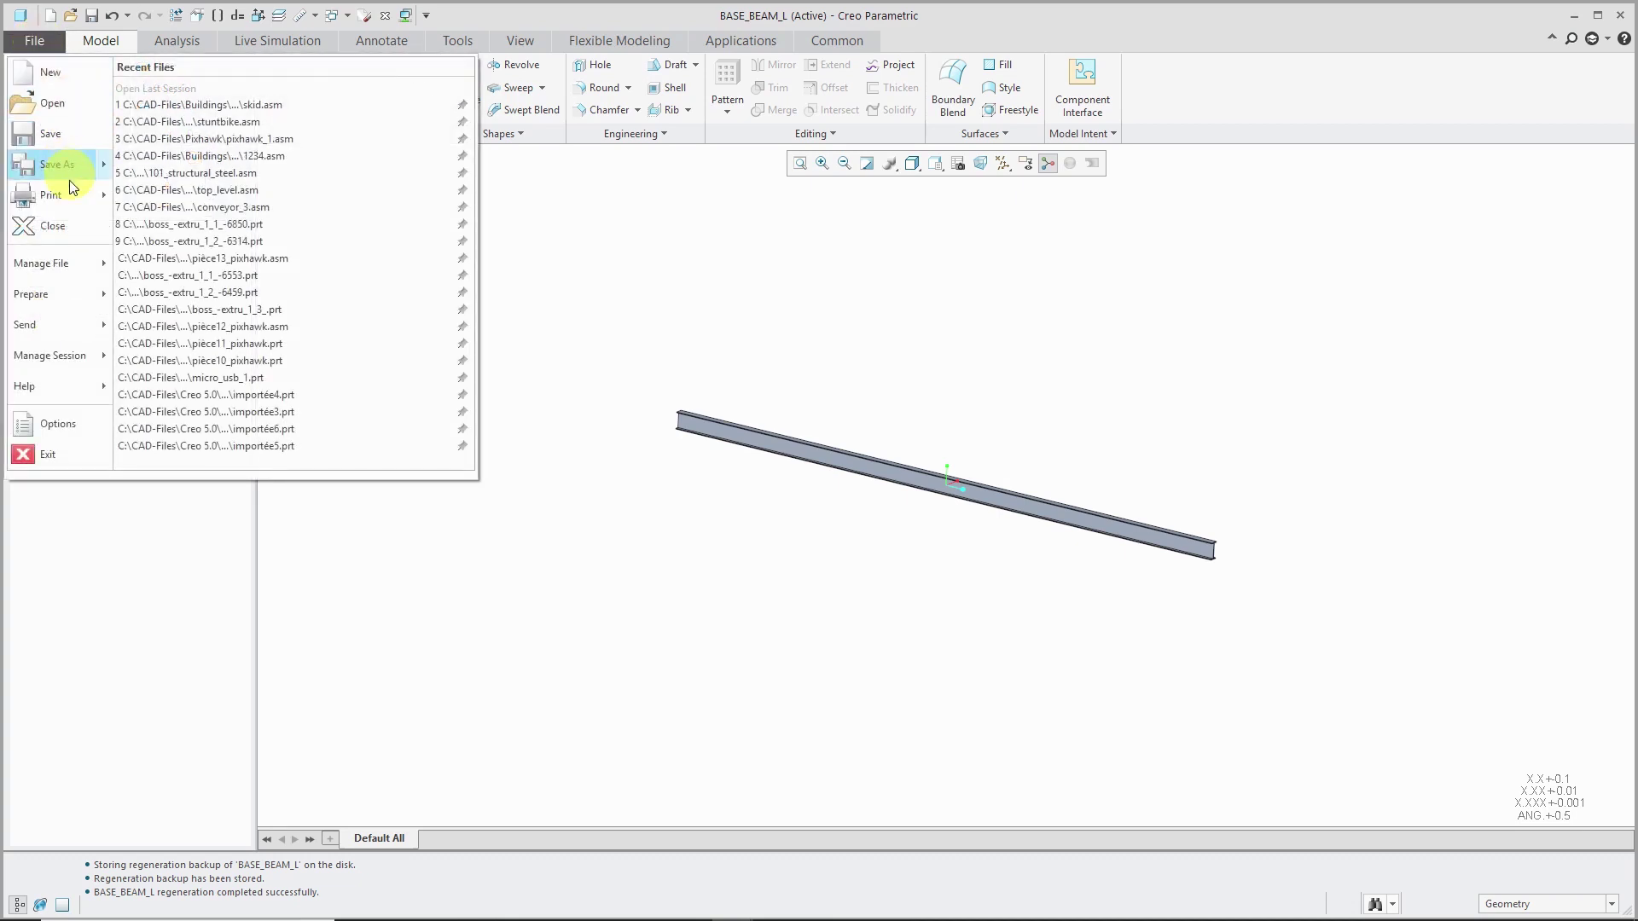
{"action": "mouse_move", "coordinate": [76, 287]}
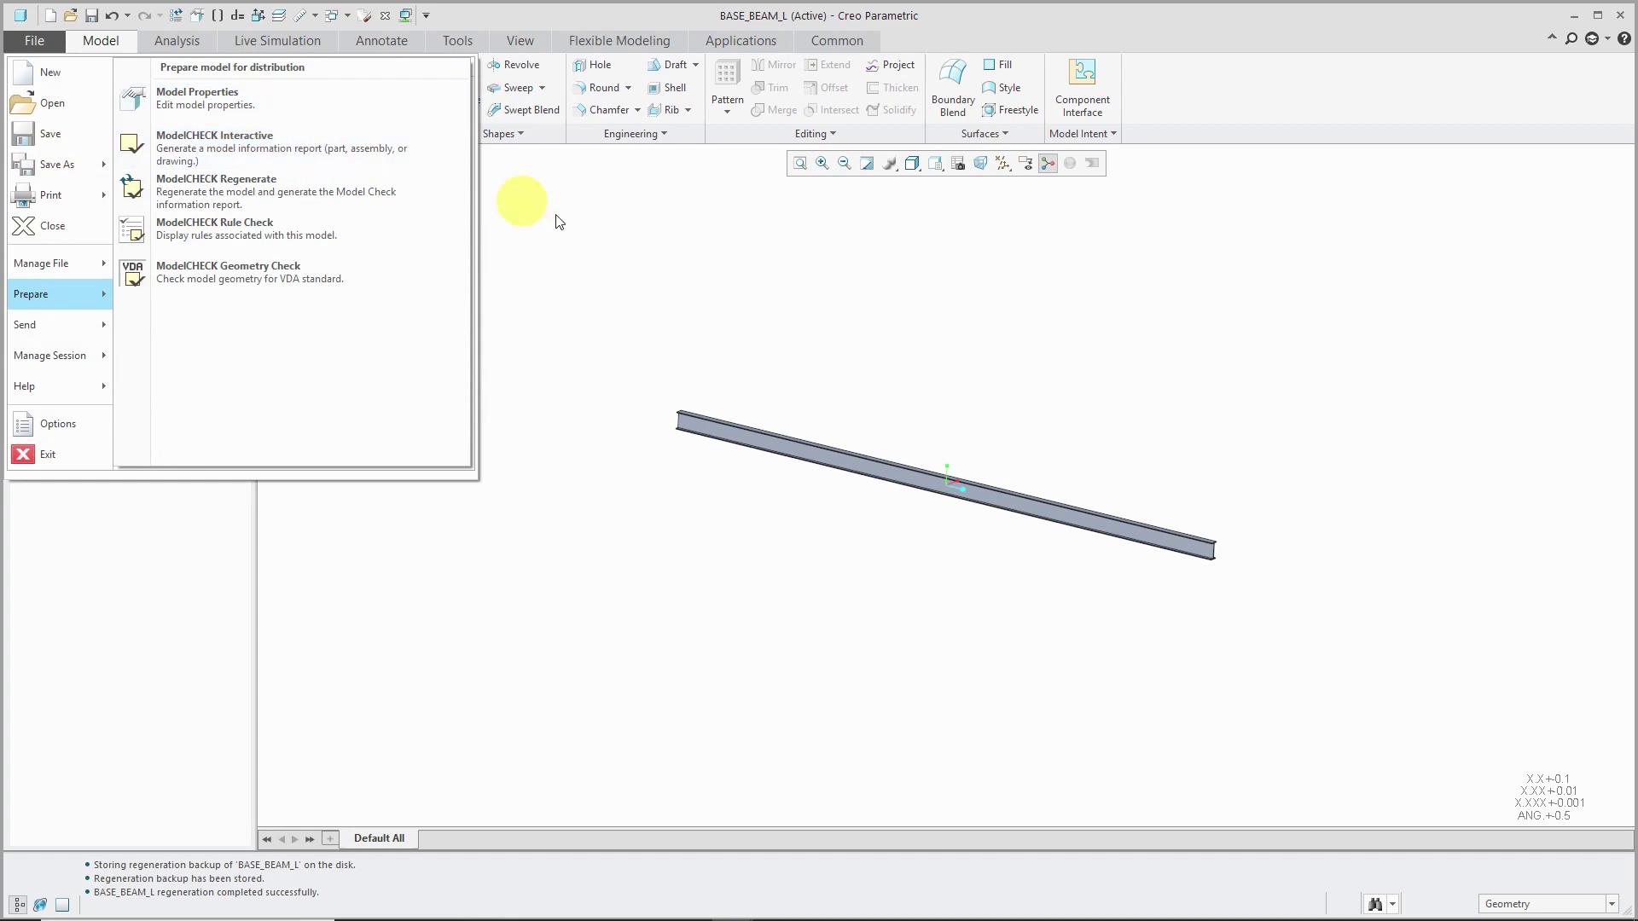
{"action": "left_click", "coordinate": [198, 17]}
{"action": "left_click", "coordinate": [197, 16]}
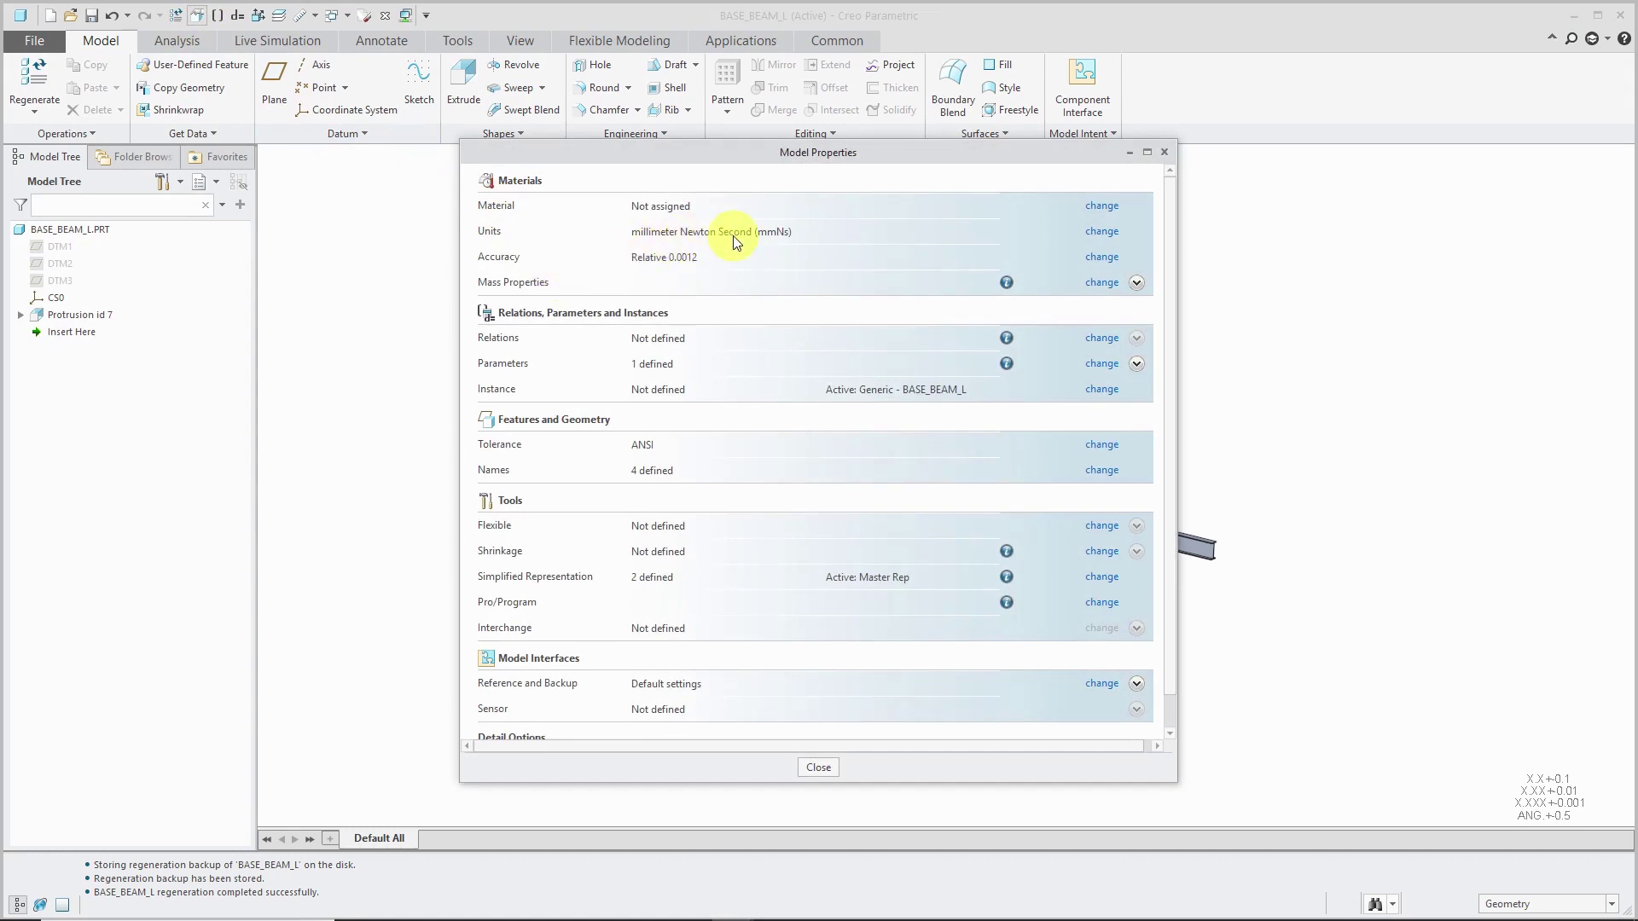
{"action": "left_click", "coordinate": [1101, 232]}
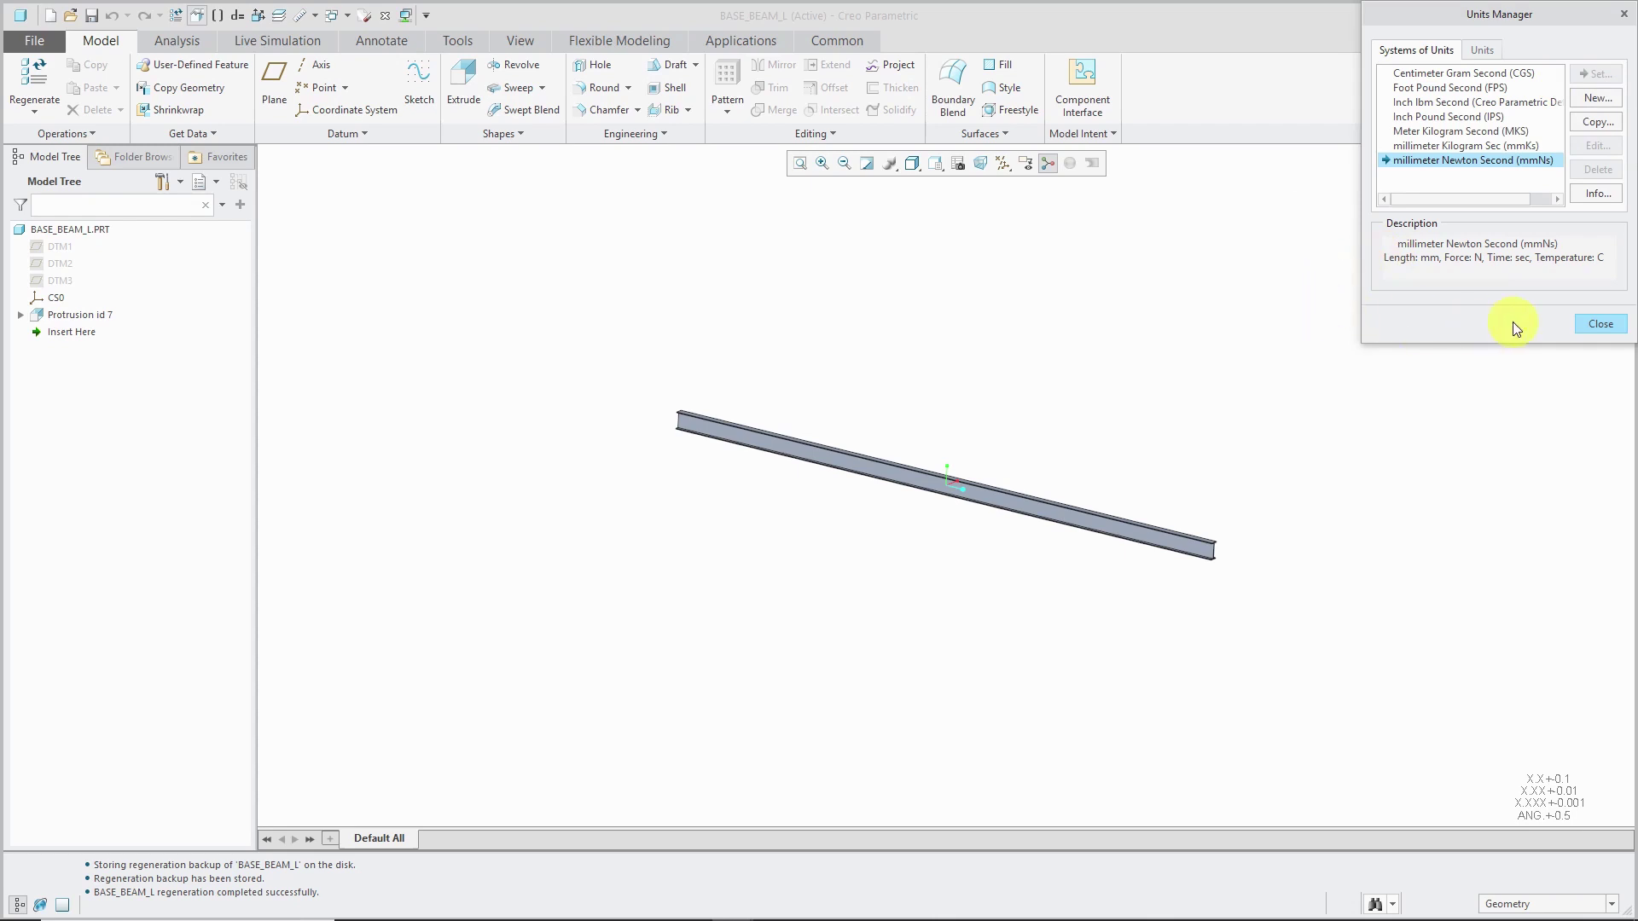
{"action": "left_click", "coordinate": [1603, 325]}
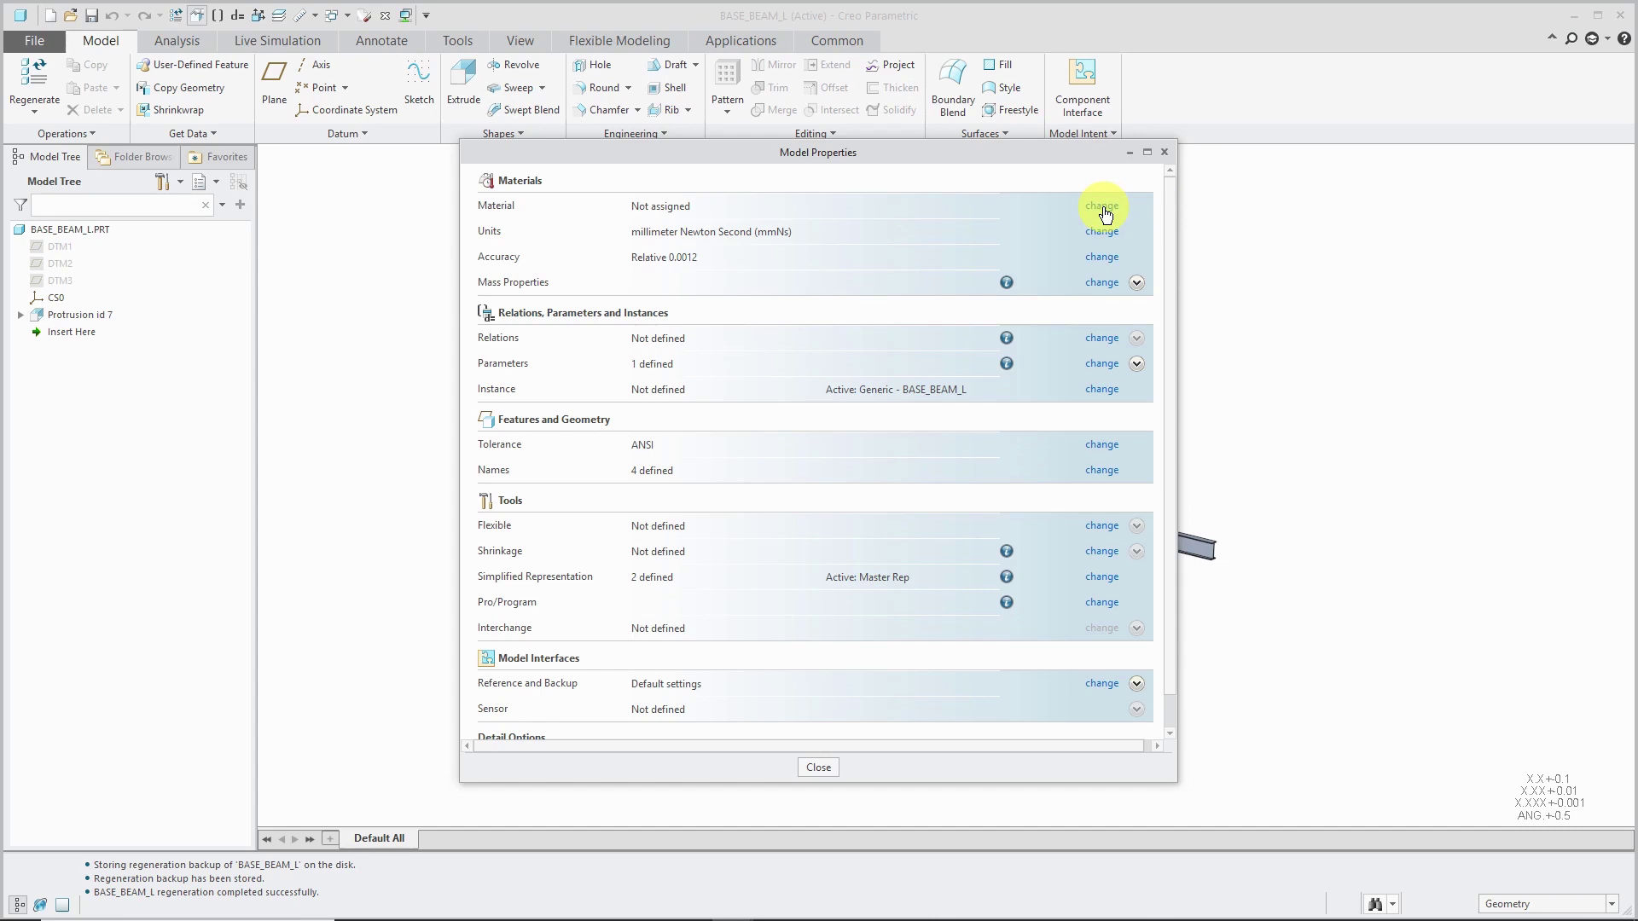
Open the material library and return from Legacy-Materials to the Material Directory.
{"action": "left_click", "coordinate": [1102, 206]}
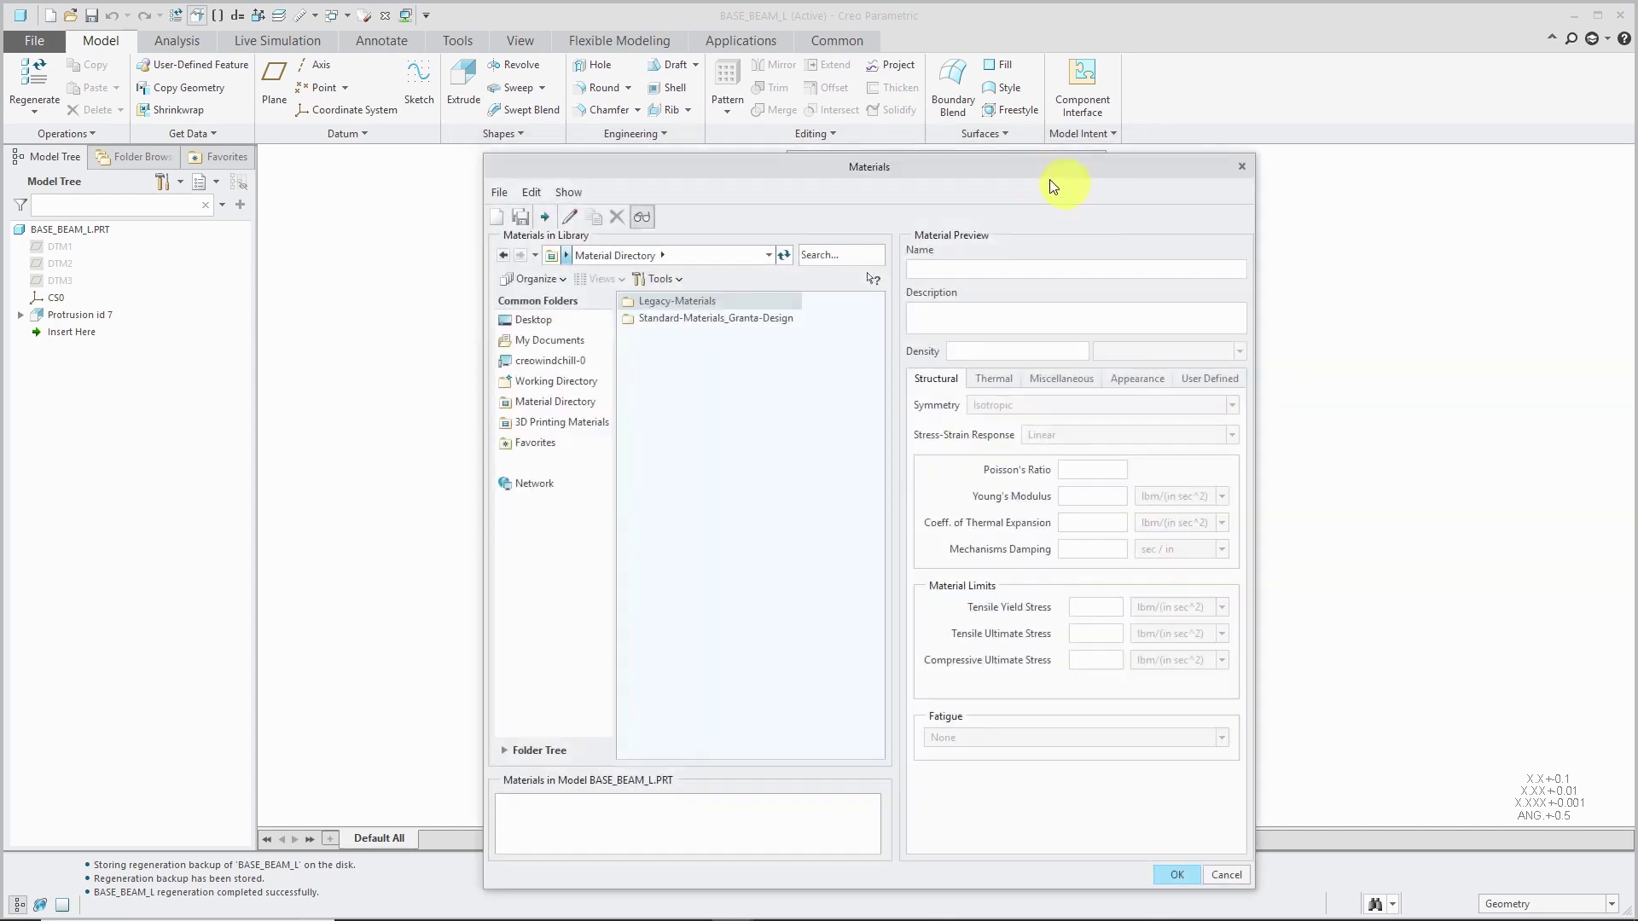
{"action": "left_click_drag", "start_coordinate": [1011, 174], "coordinate": [906, 74]}
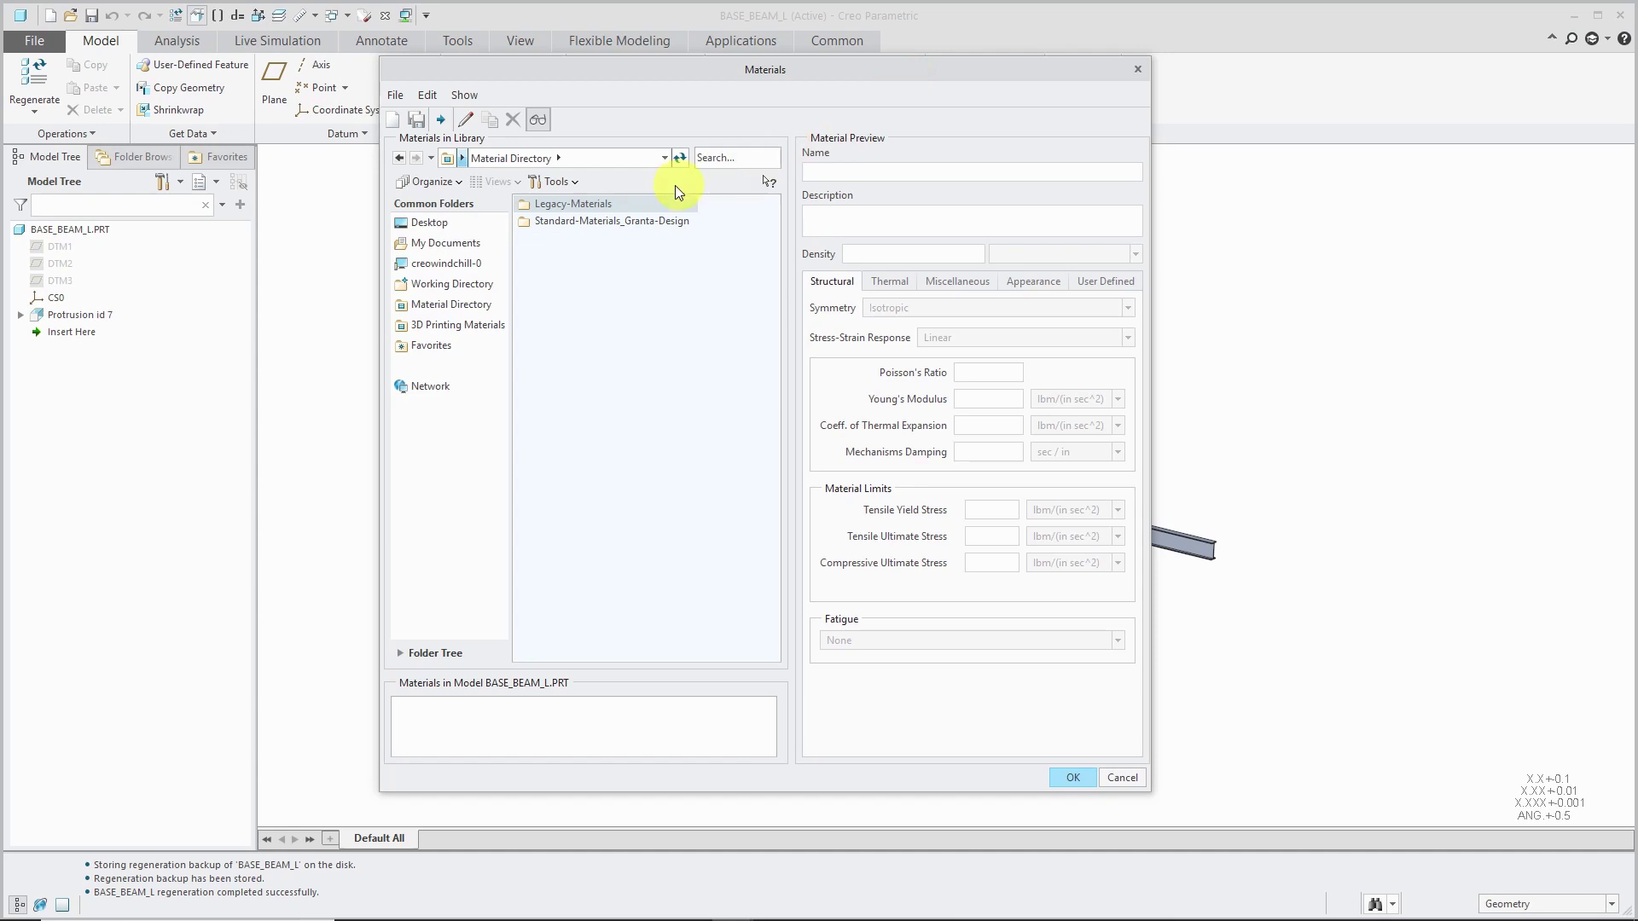
{"action": "double_click", "coordinate": [587, 204]}
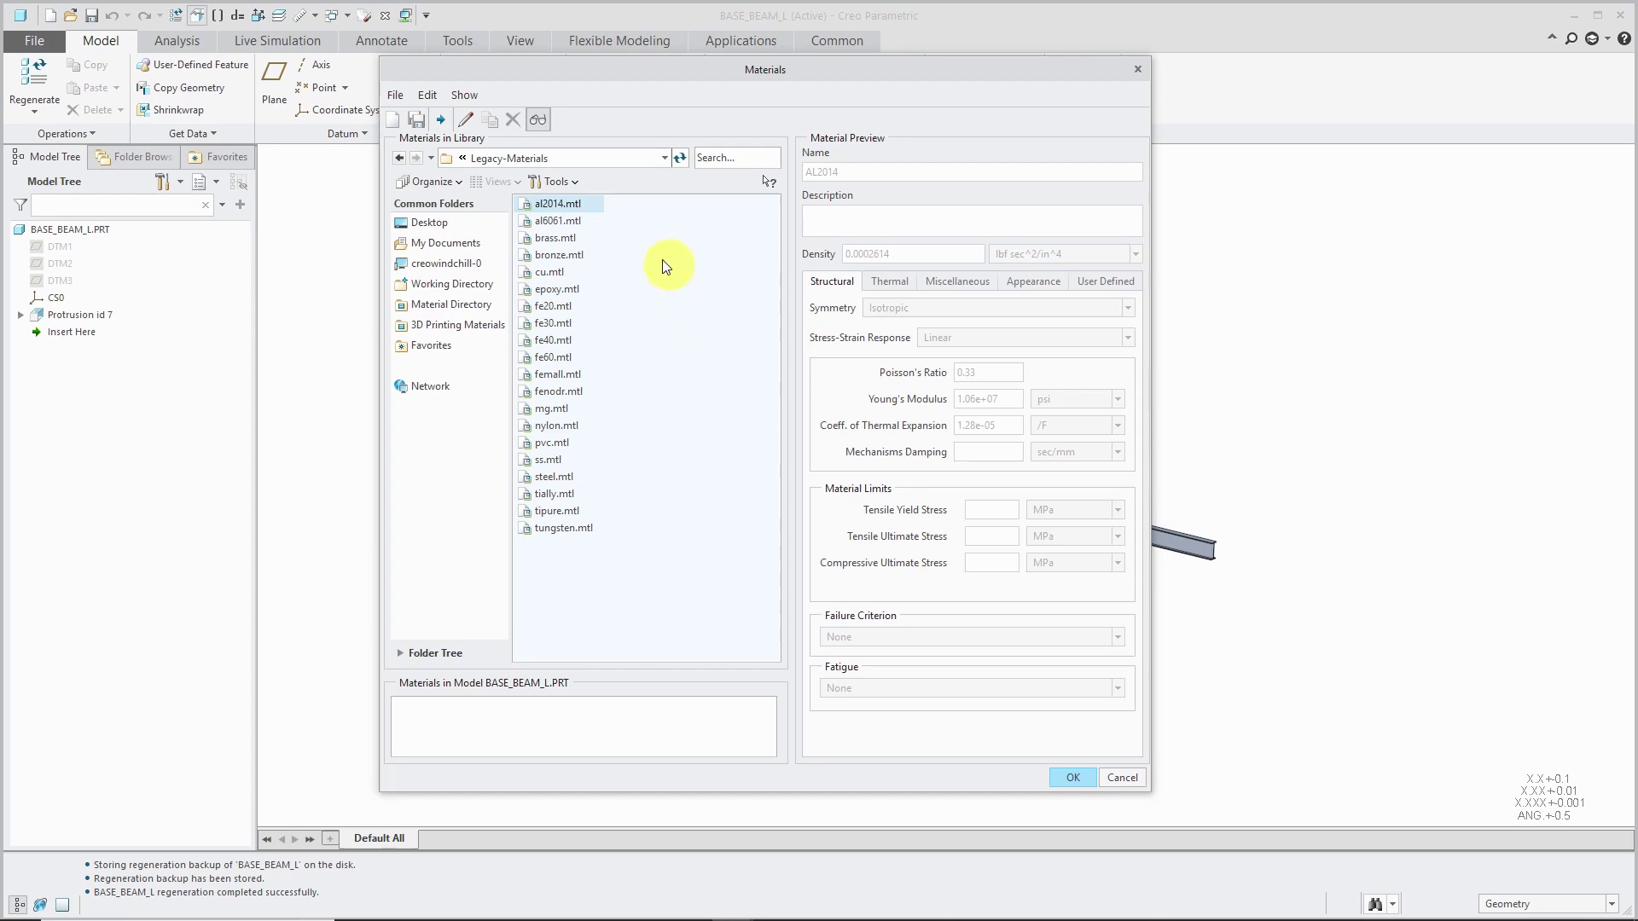
{"action": "left_click", "coordinate": [464, 160]}
{"action": "left_click", "coordinate": [463, 159]}
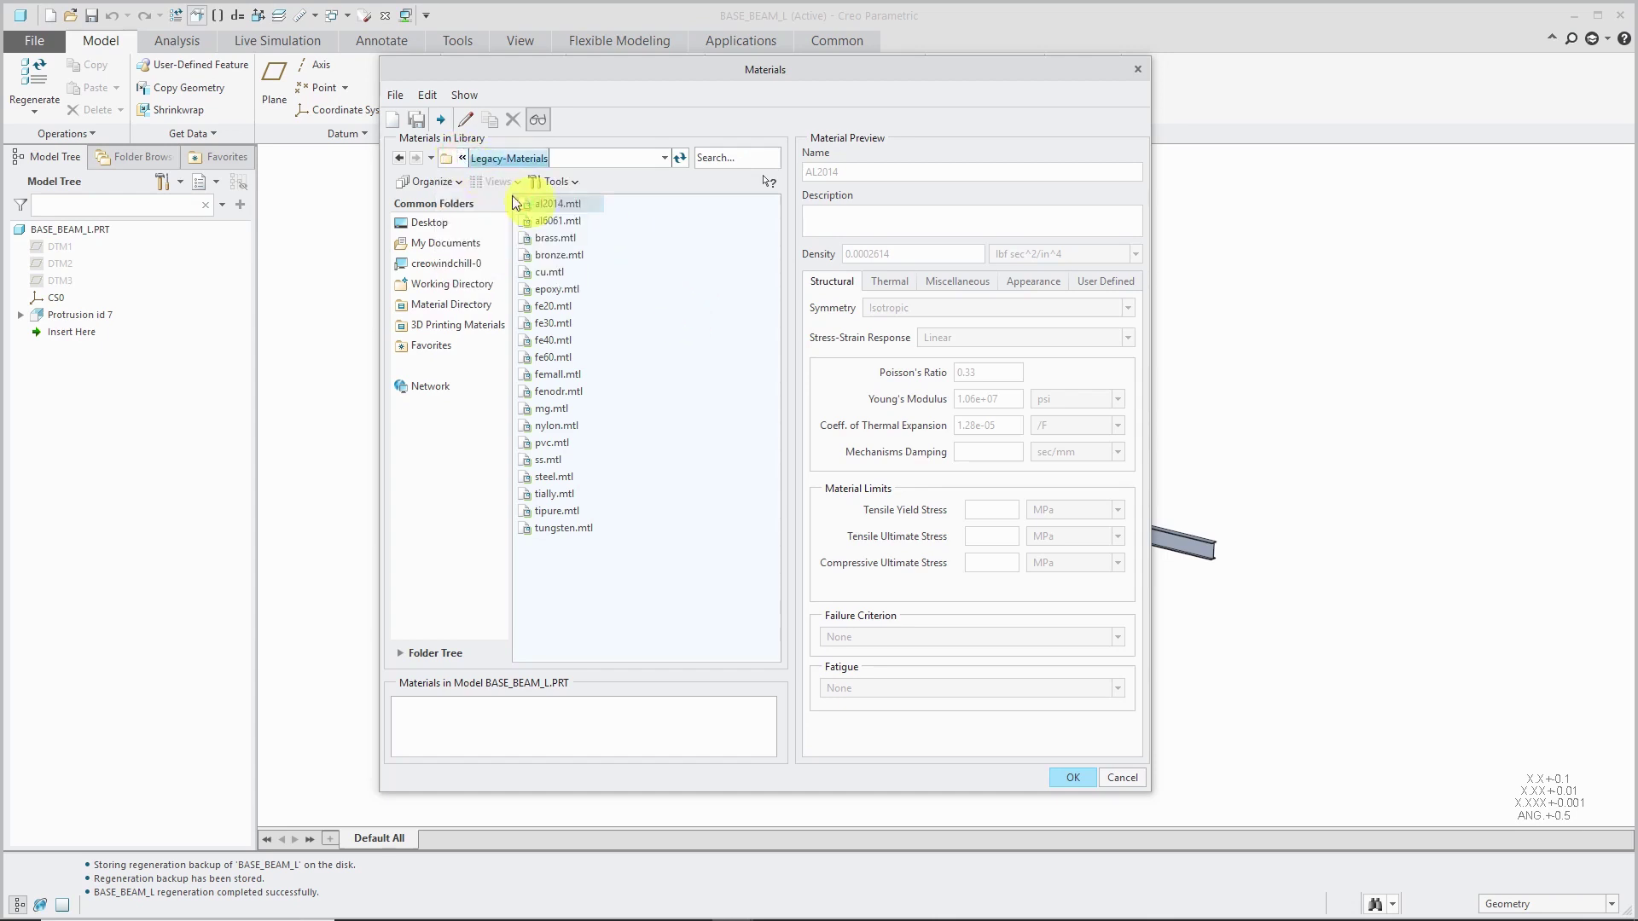
{"action": "left_click", "coordinate": [464, 161]}
{"action": "left_click", "coordinate": [465, 163]}
{"action": "left_click", "coordinate": [465, 161]}
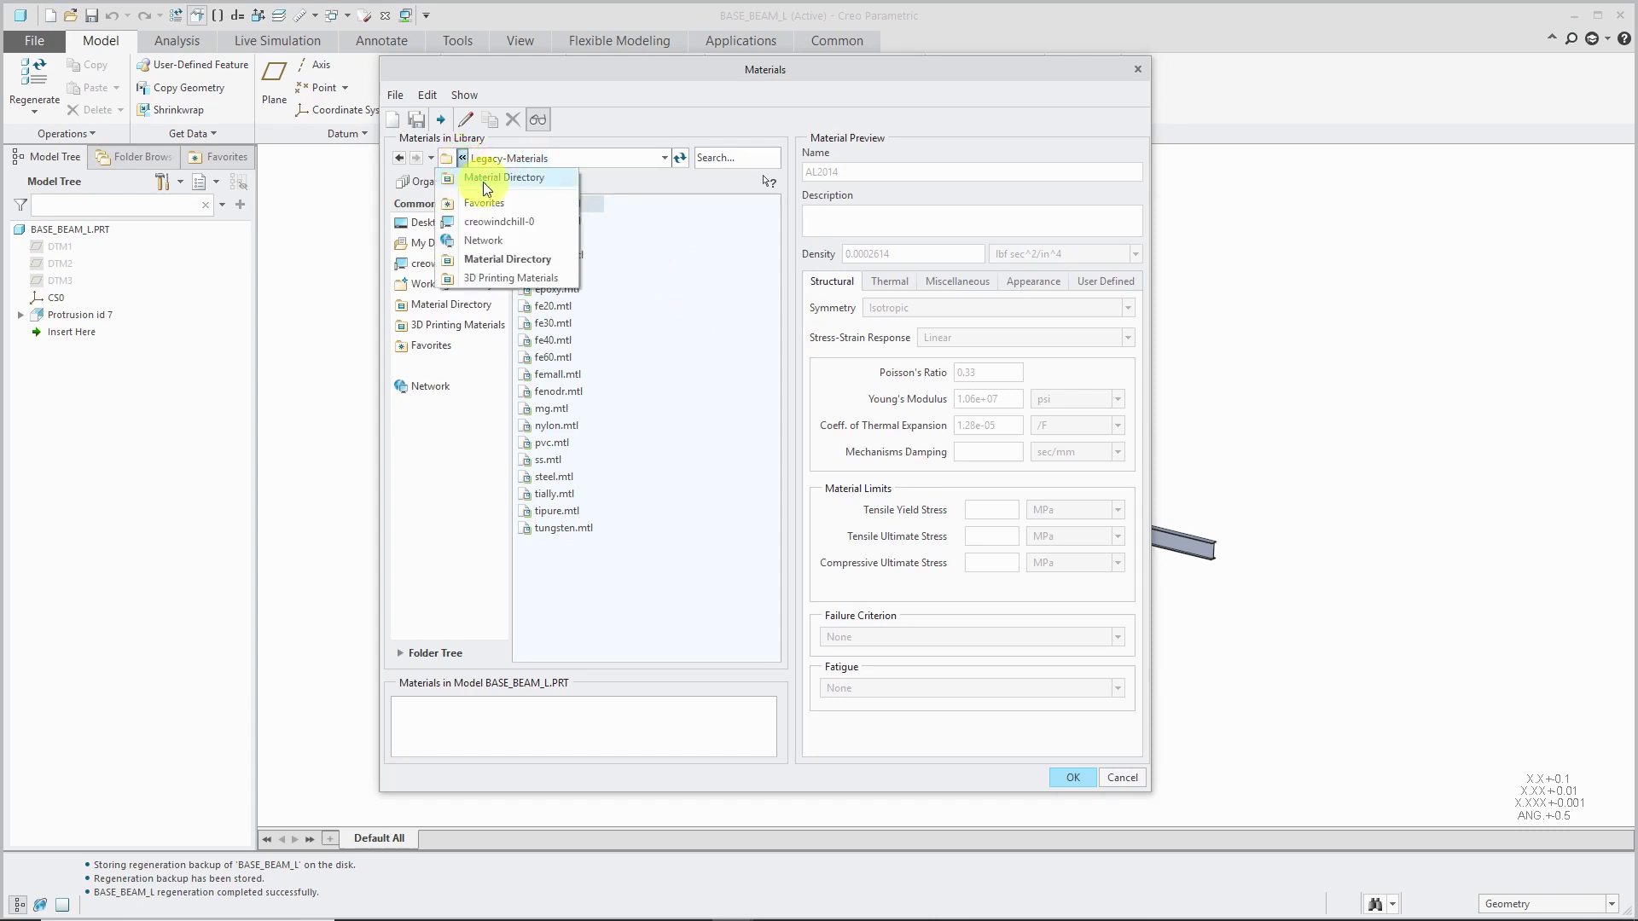
{"action": "left_click", "coordinate": [486, 178]}
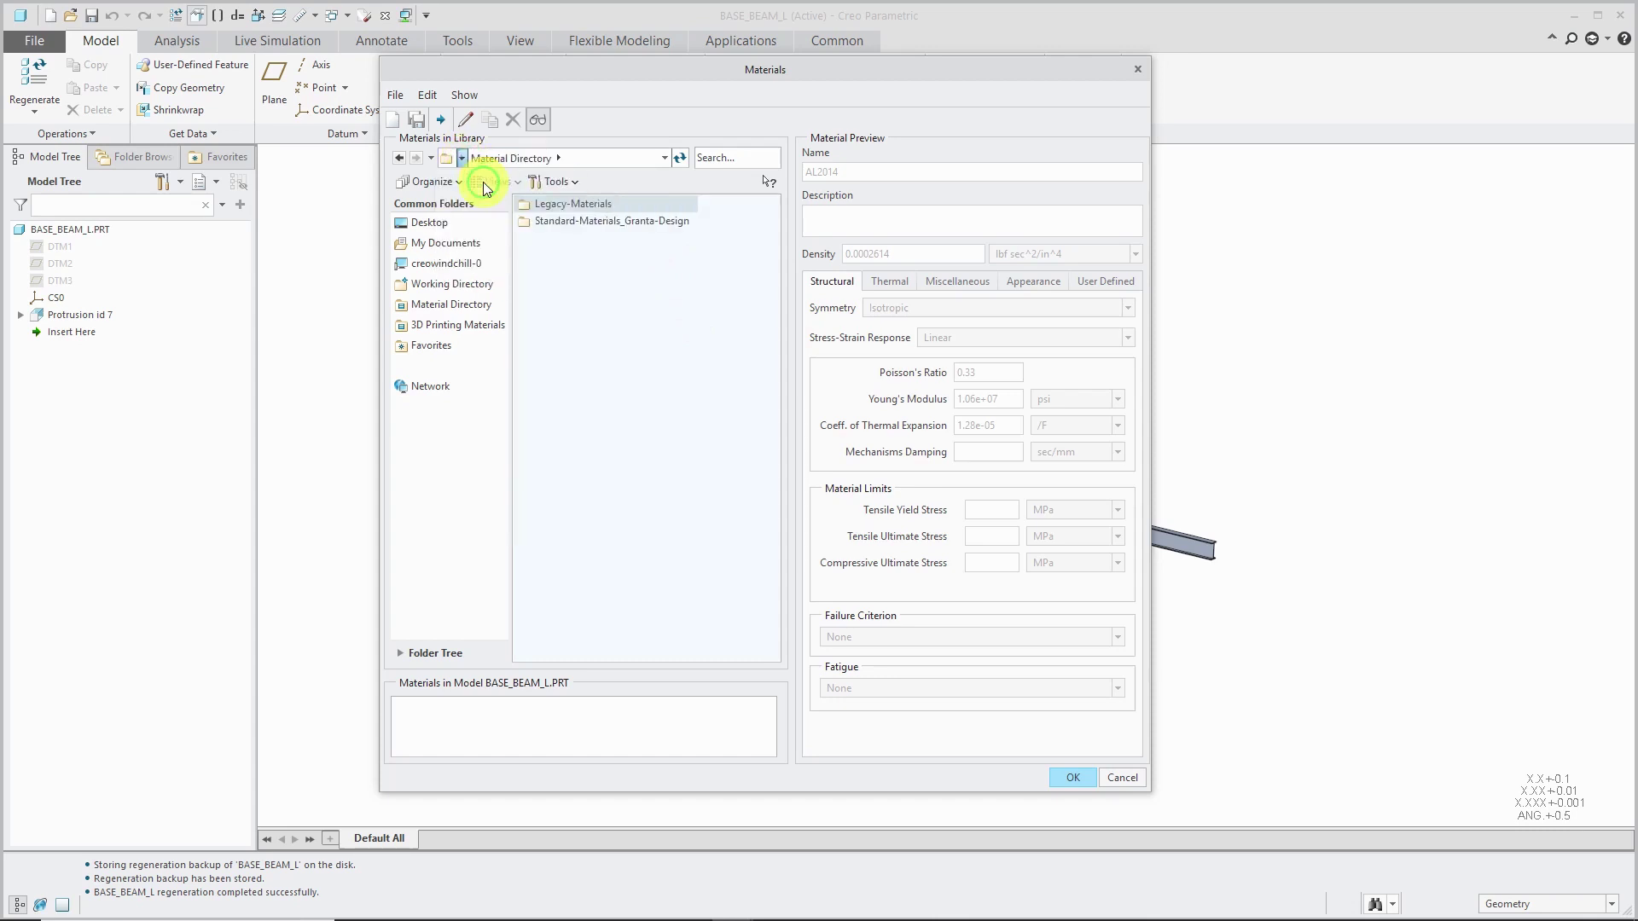
Assign Steel_high_carbon from Standard-Materials_Granta-Design > Ferrous_metals to the beam.
{"action": "double_click", "coordinate": [625, 224]}
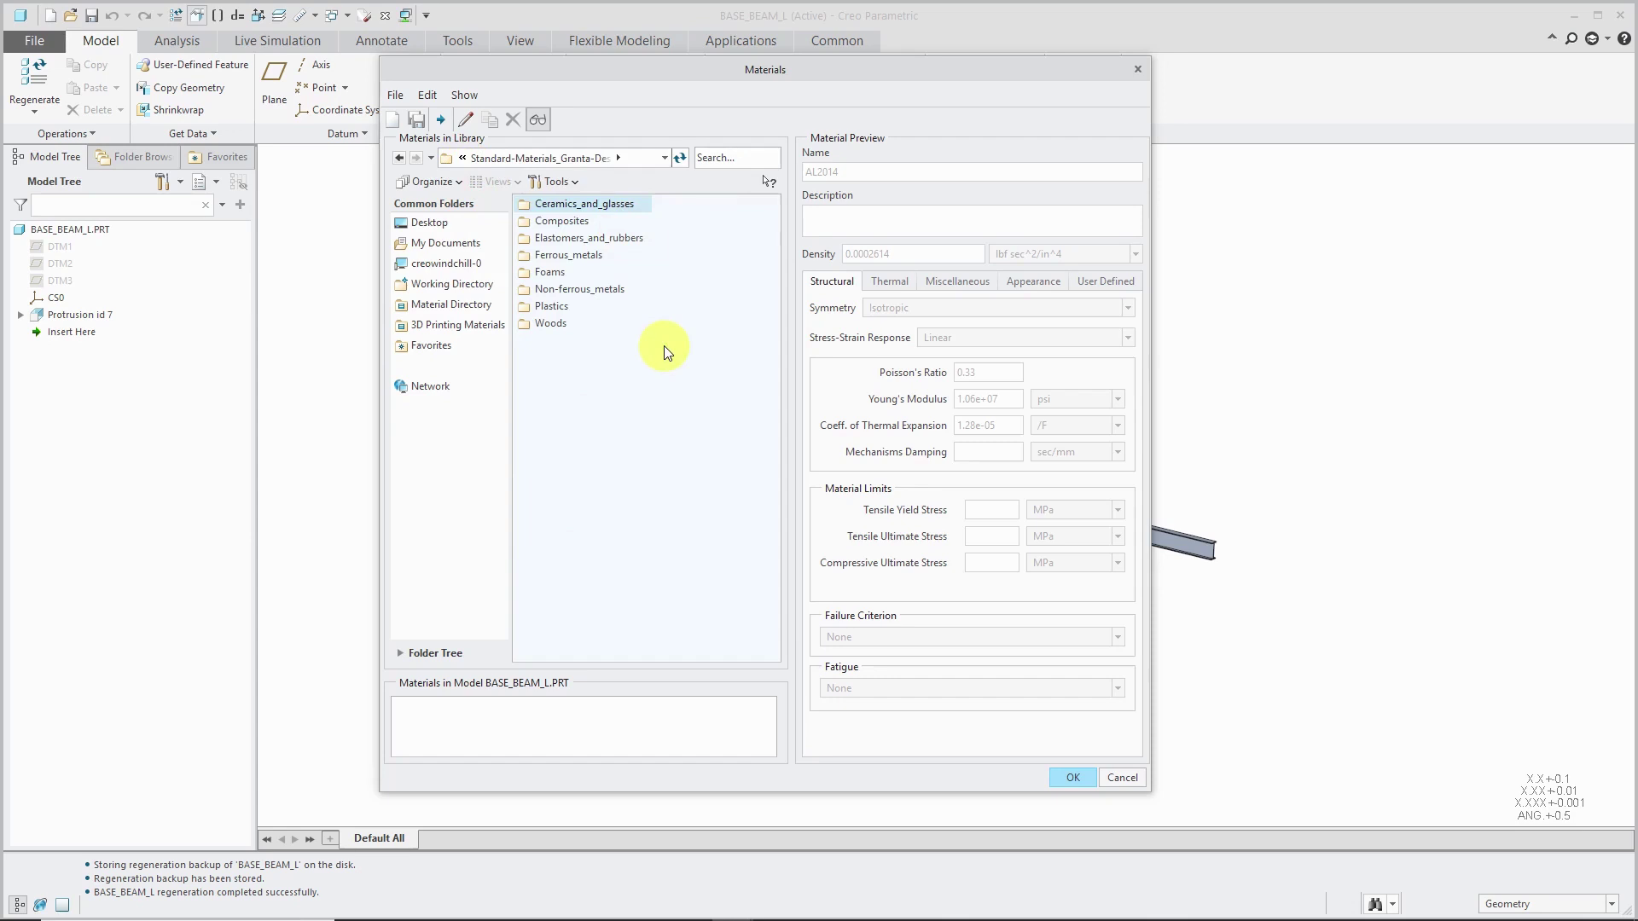
{"action": "double_click", "coordinate": [588, 254]}
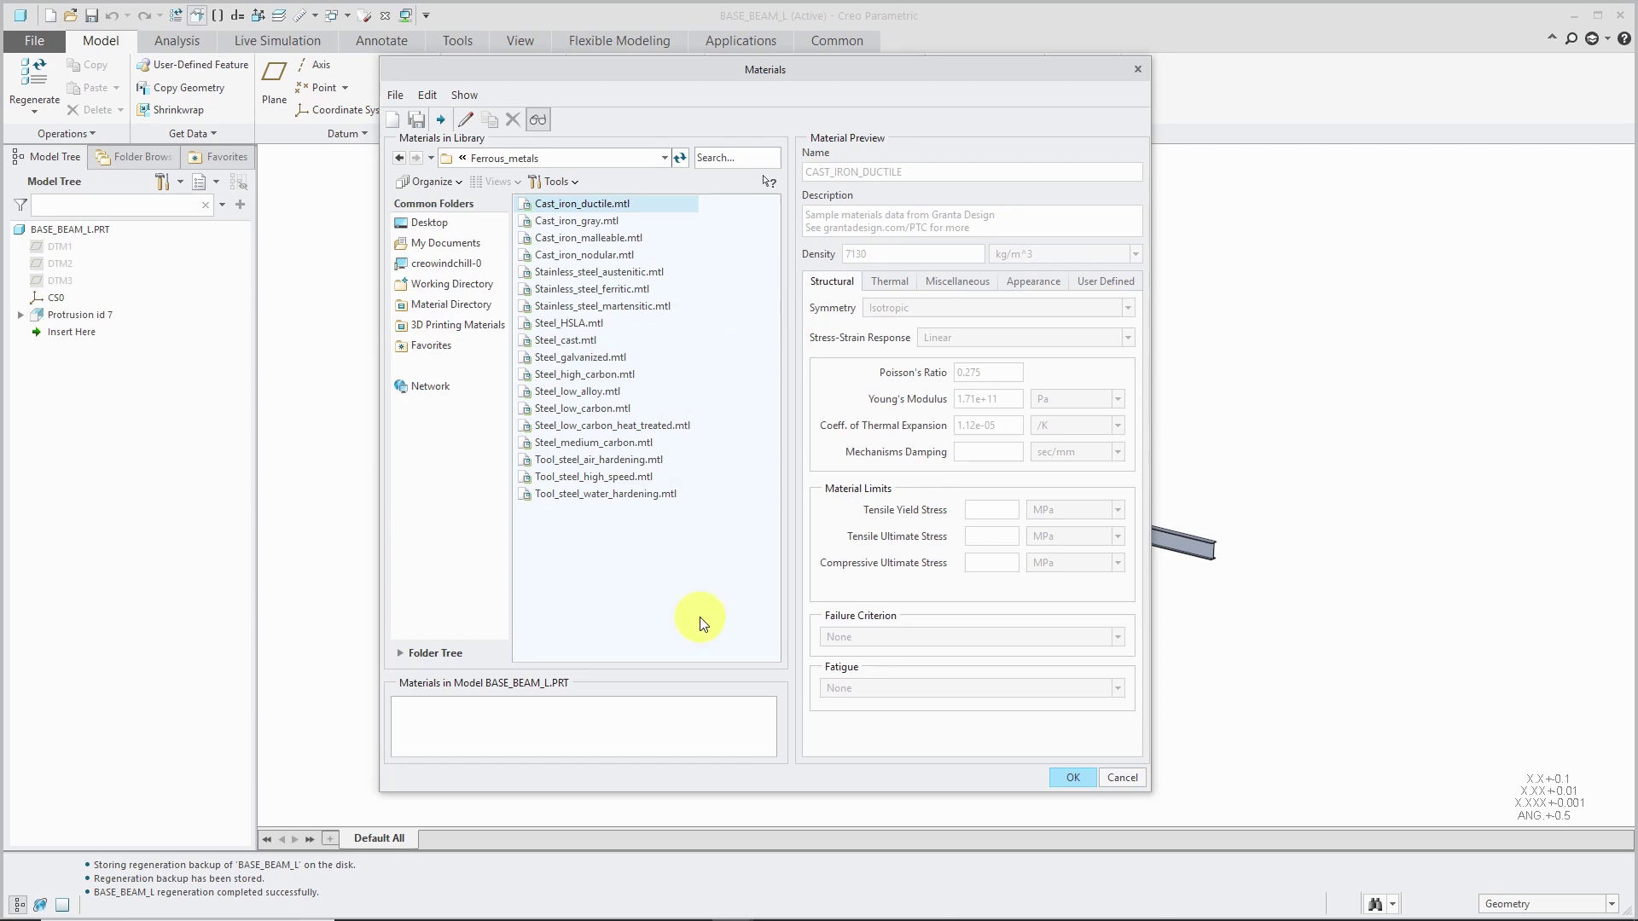
{"action": "left_click", "coordinate": [603, 376]}
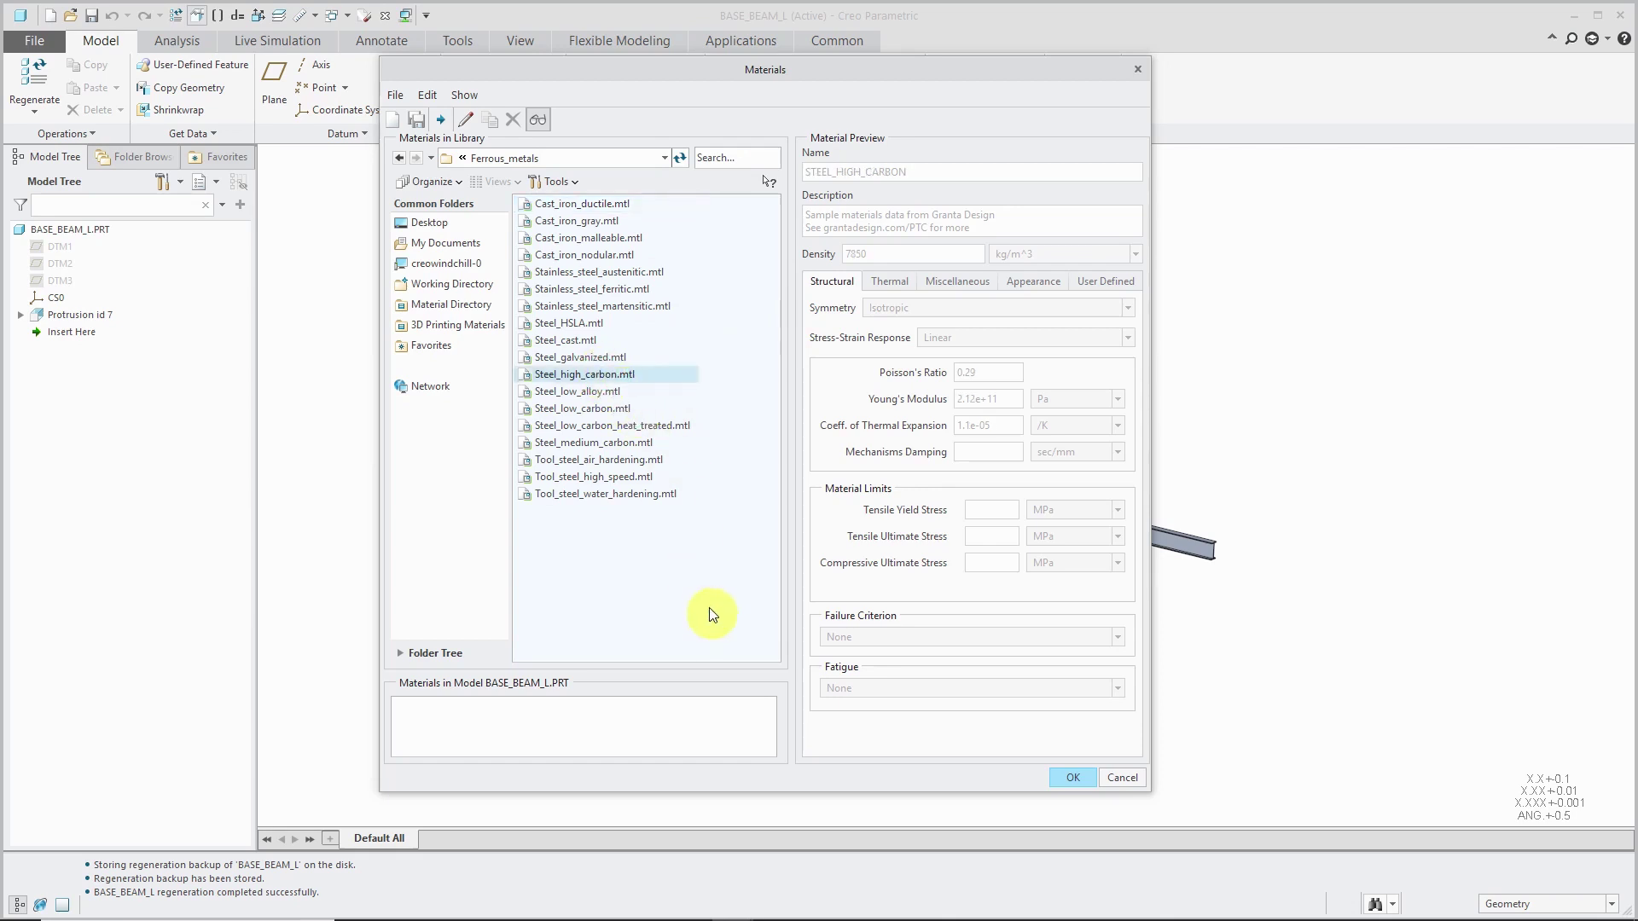
{"action": "right_click", "coordinate": [621, 376]}
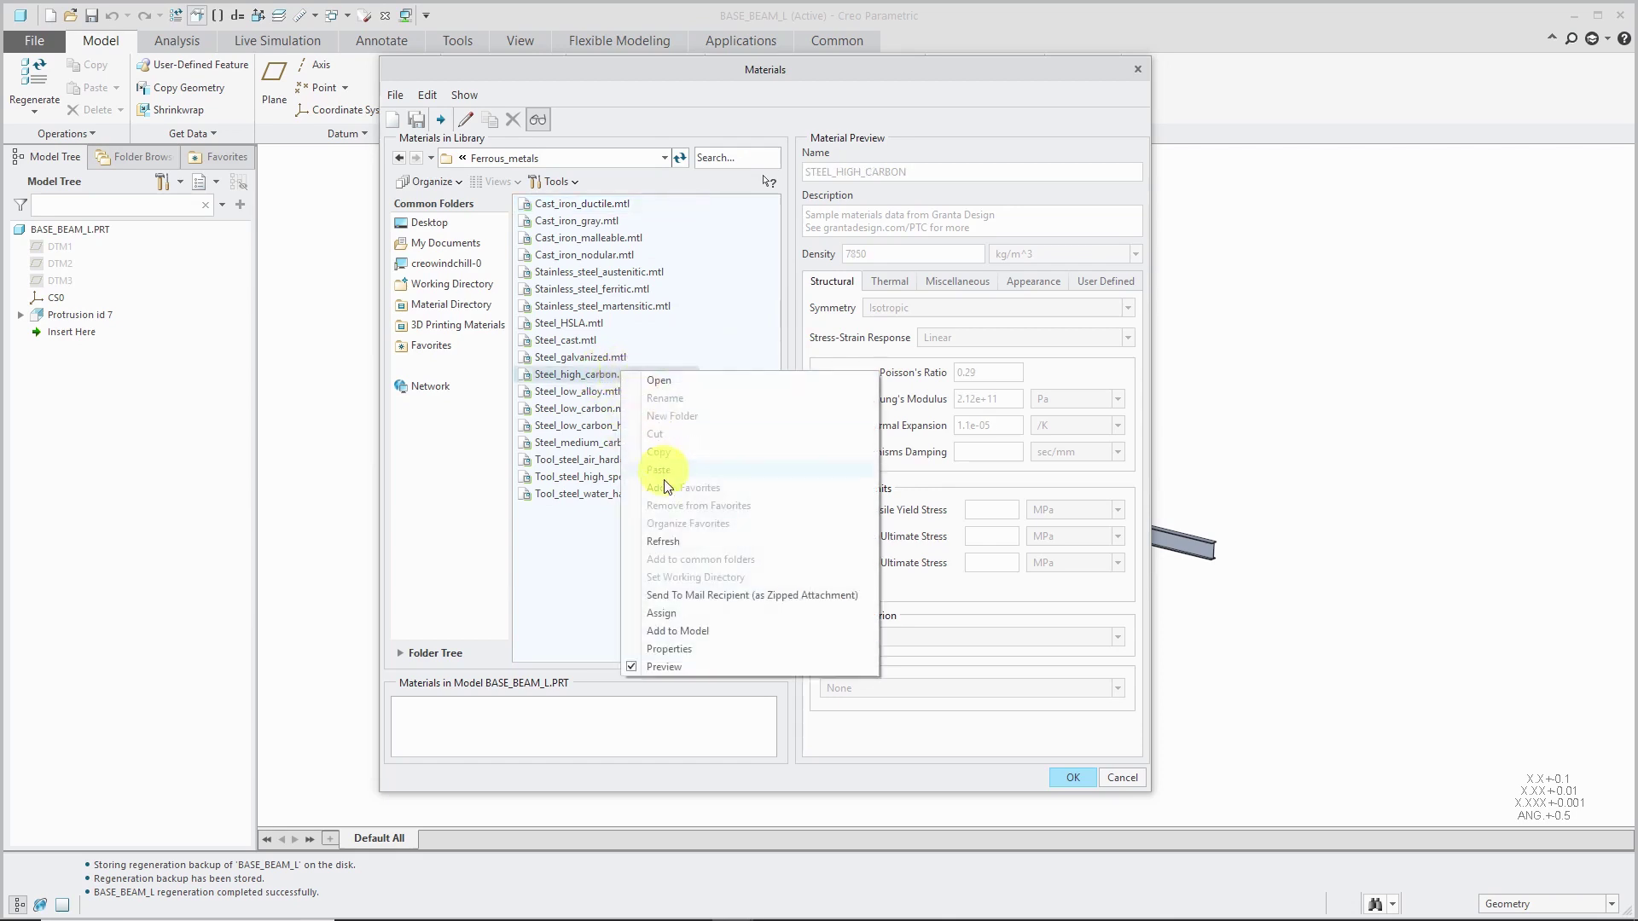
{"action": "left_click", "coordinate": [684, 614]}
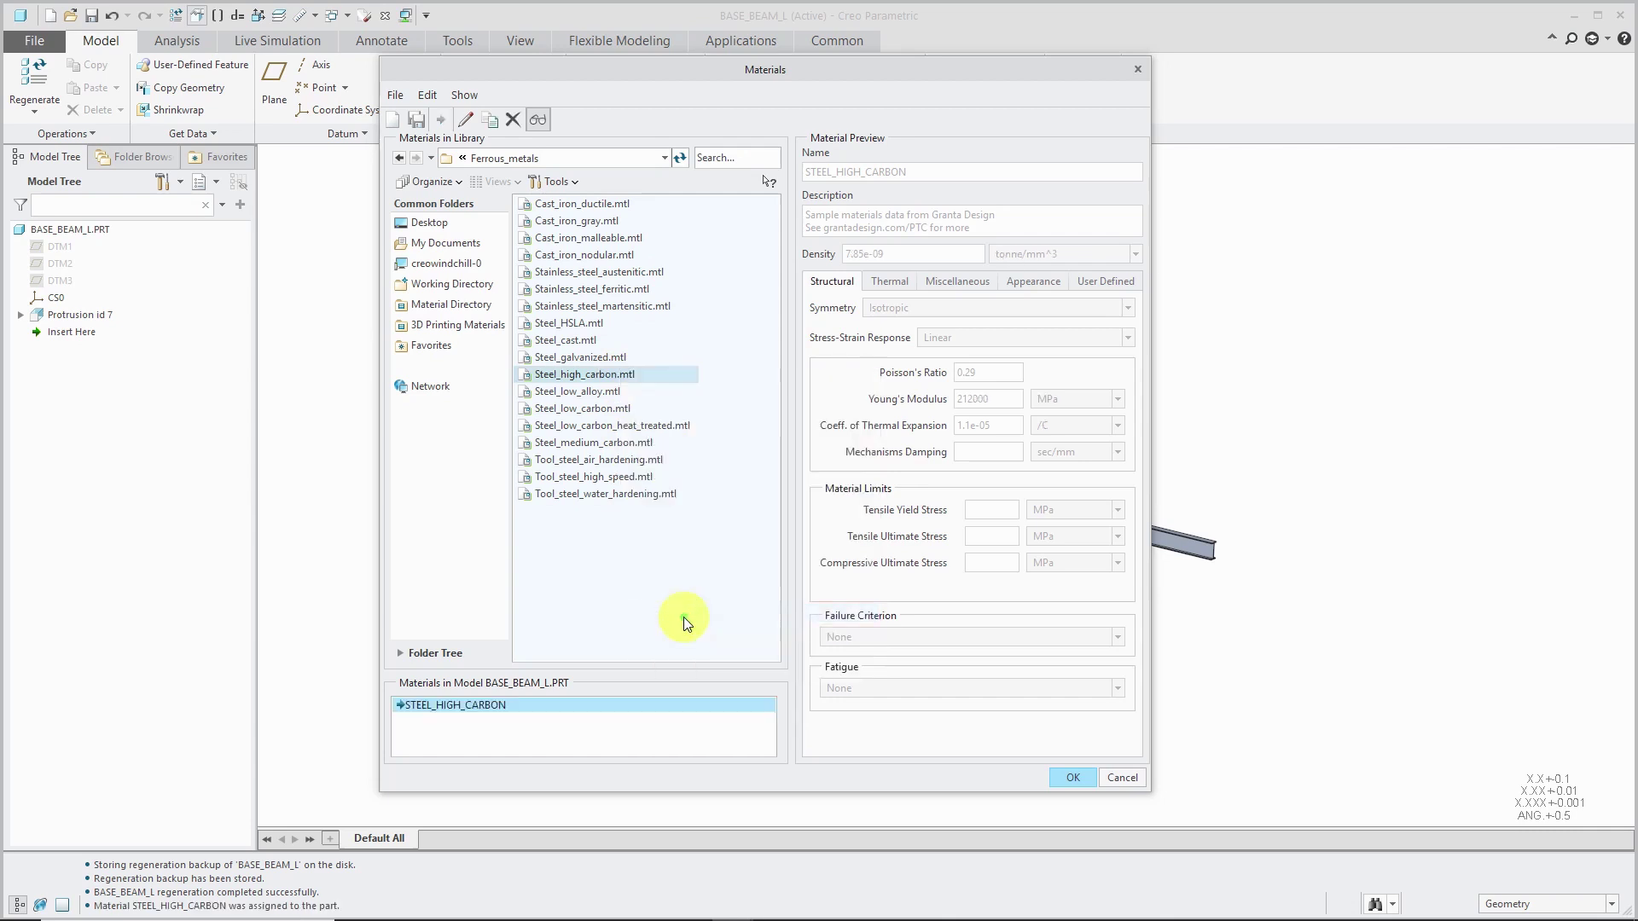
Calculate the beam's mass properties: 3.93 tonne at density 7.85e-09 tonne/mm^3.
{"action": "left_click", "coordinate": [1076, 776]}
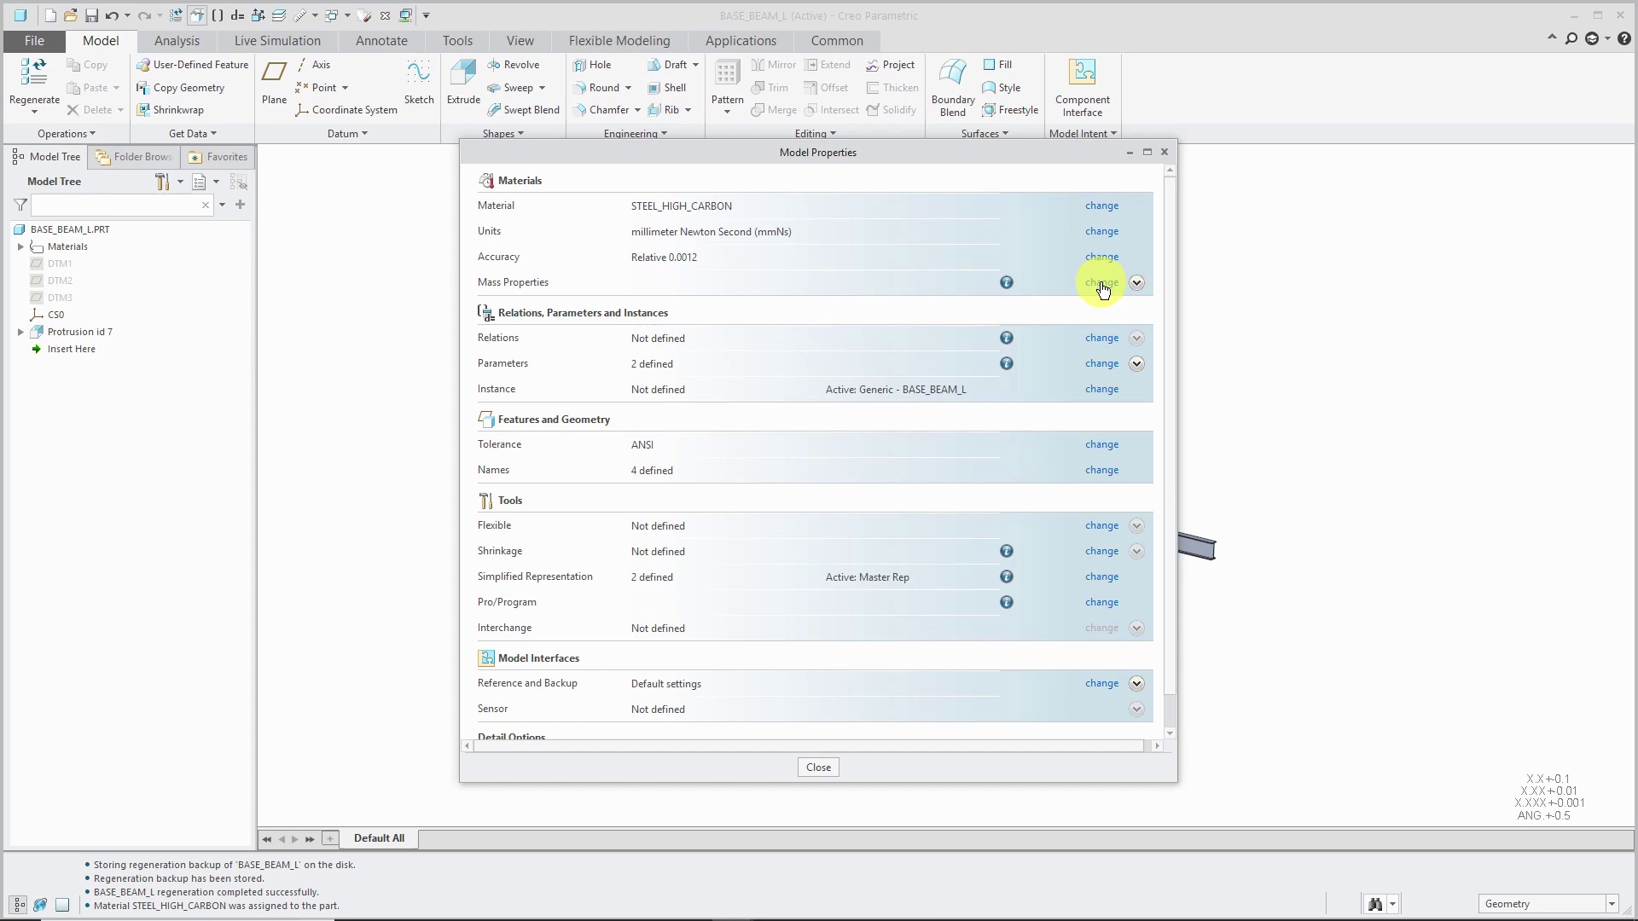
{"action": "left_click", "coordinate": [1101, 284]}
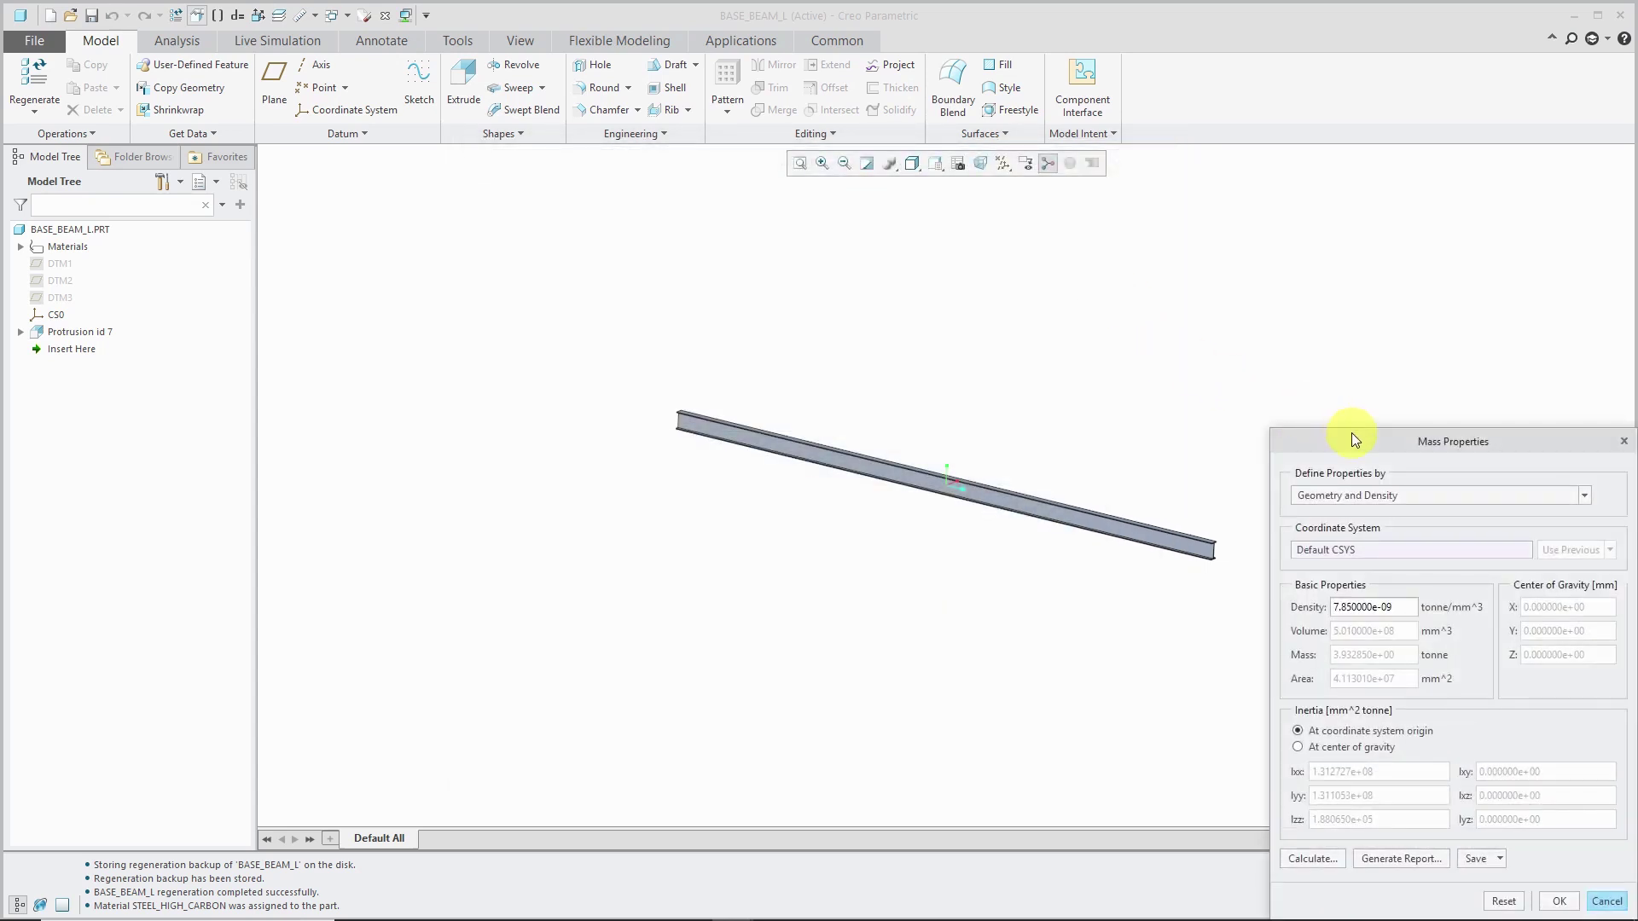
{"action": "left_click_drag", "start_coordinate": [1352, 435], "coordinate": [369, 187]}
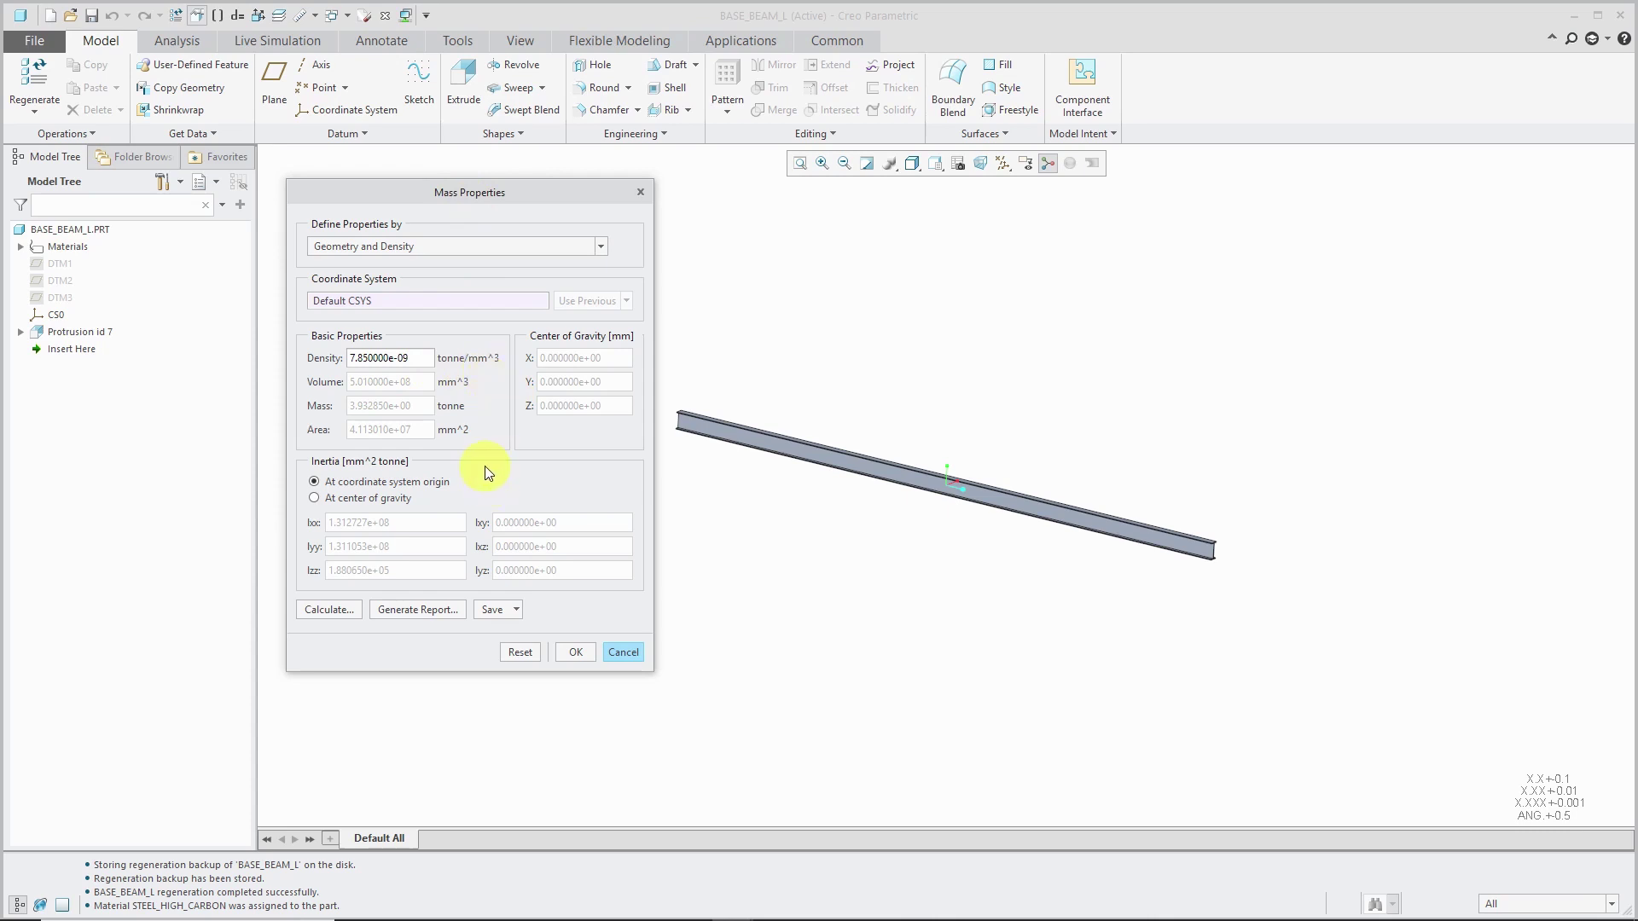
{"action": "left_click", "coordinate": [329, 611]}
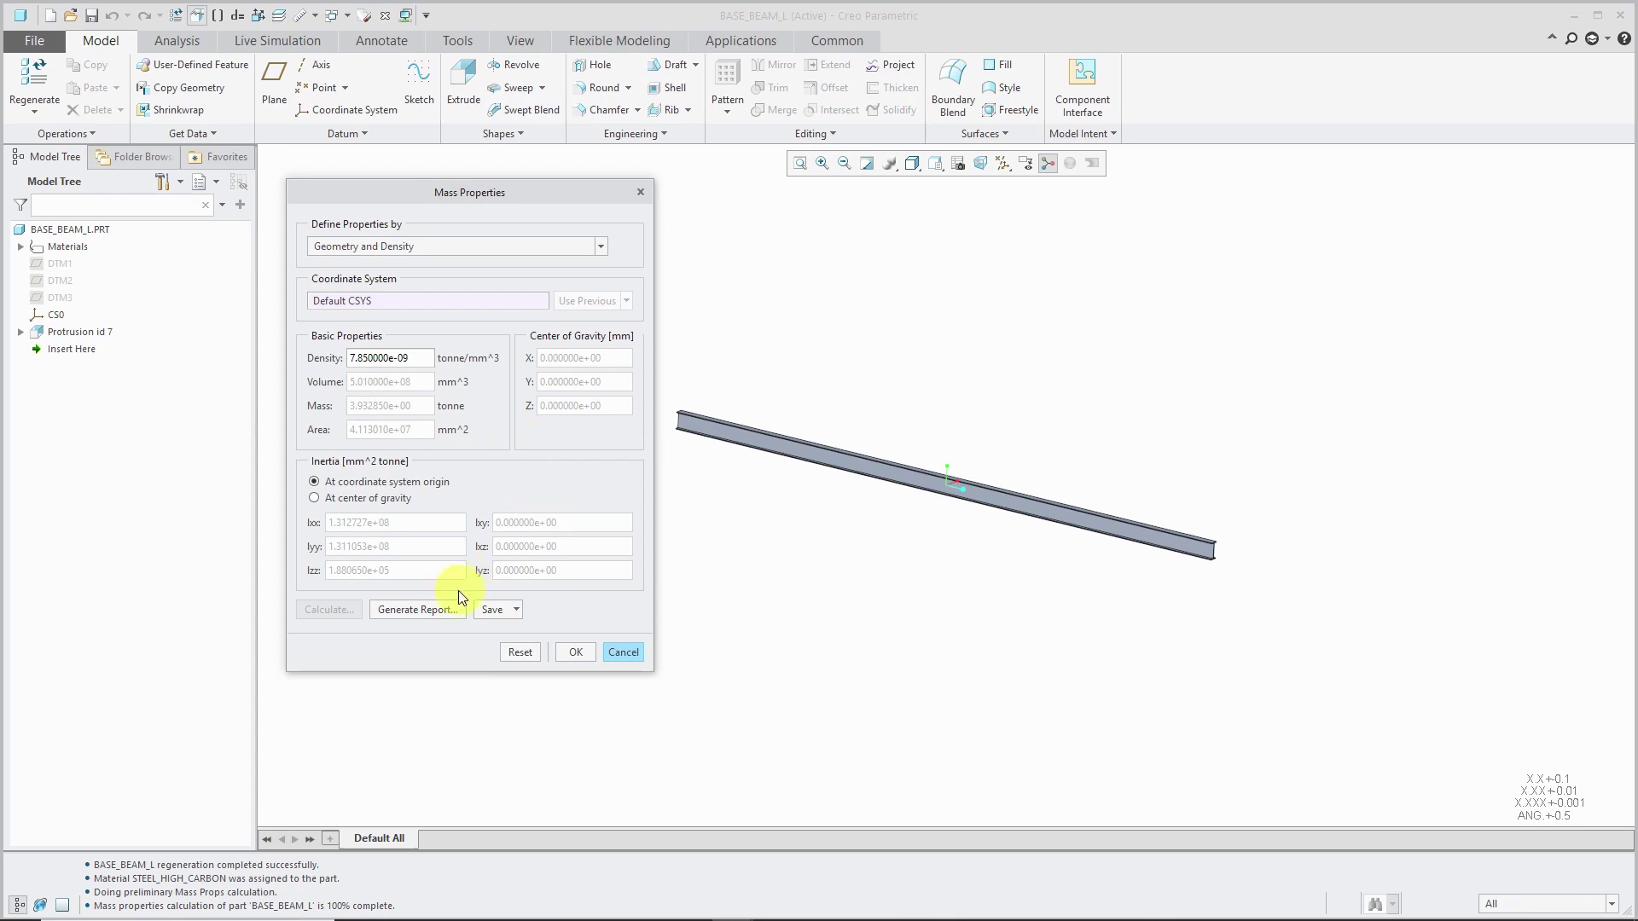
{"action": "left_click", "coordinate": [437, 610]}
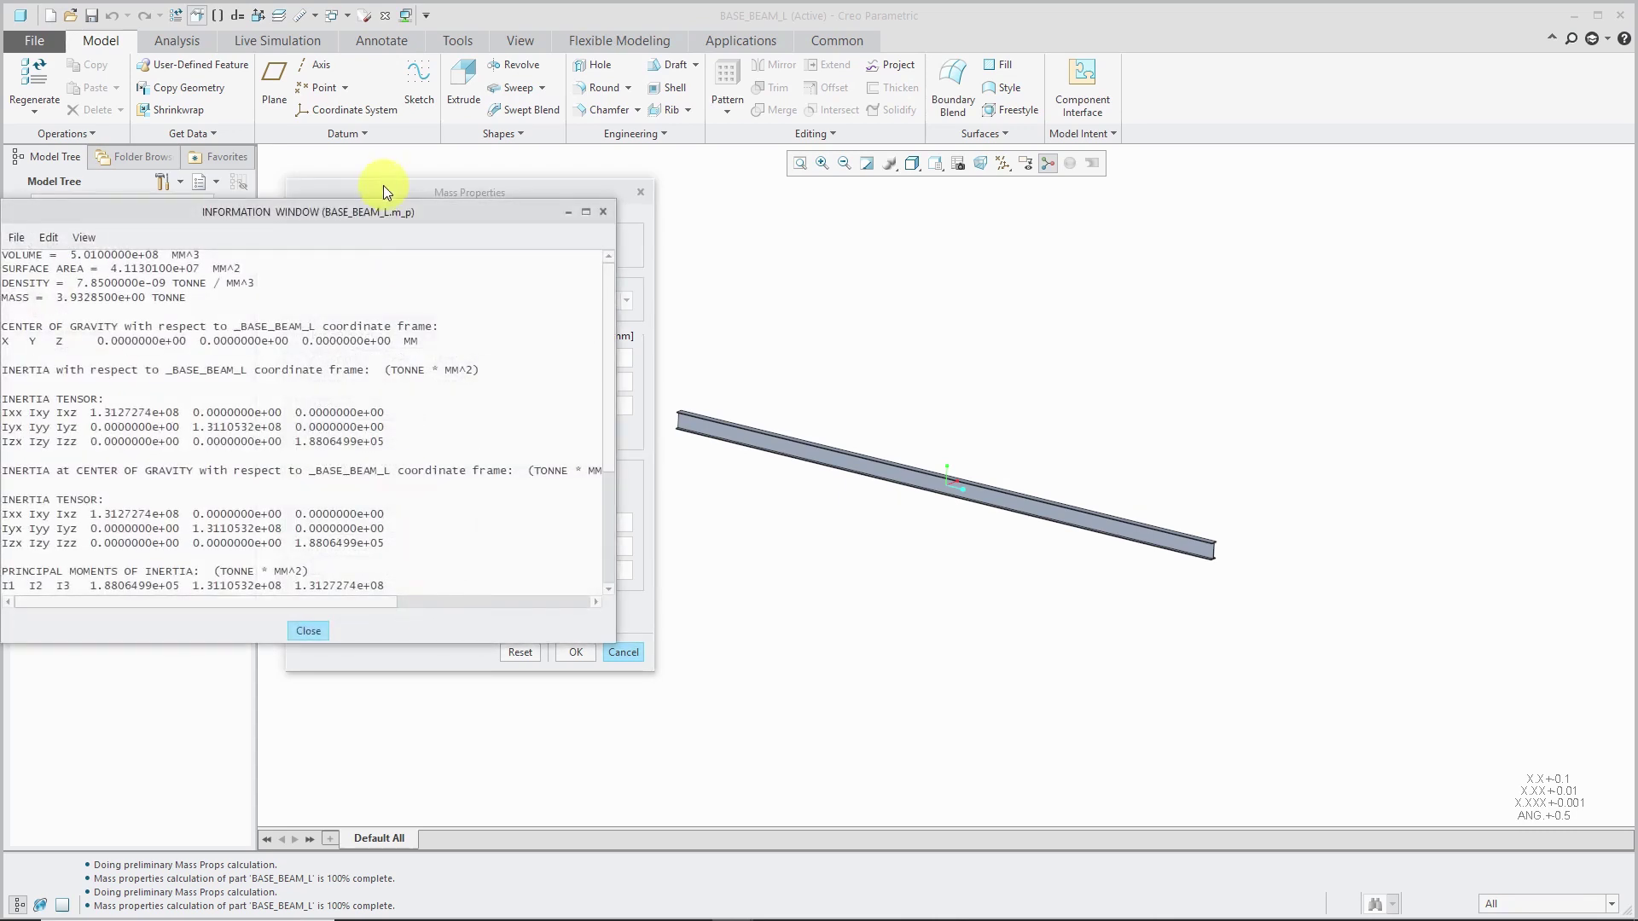
{"action": "left_click_drag", "start_coordinate": [380, 213], "coordinate": [490, 147]}
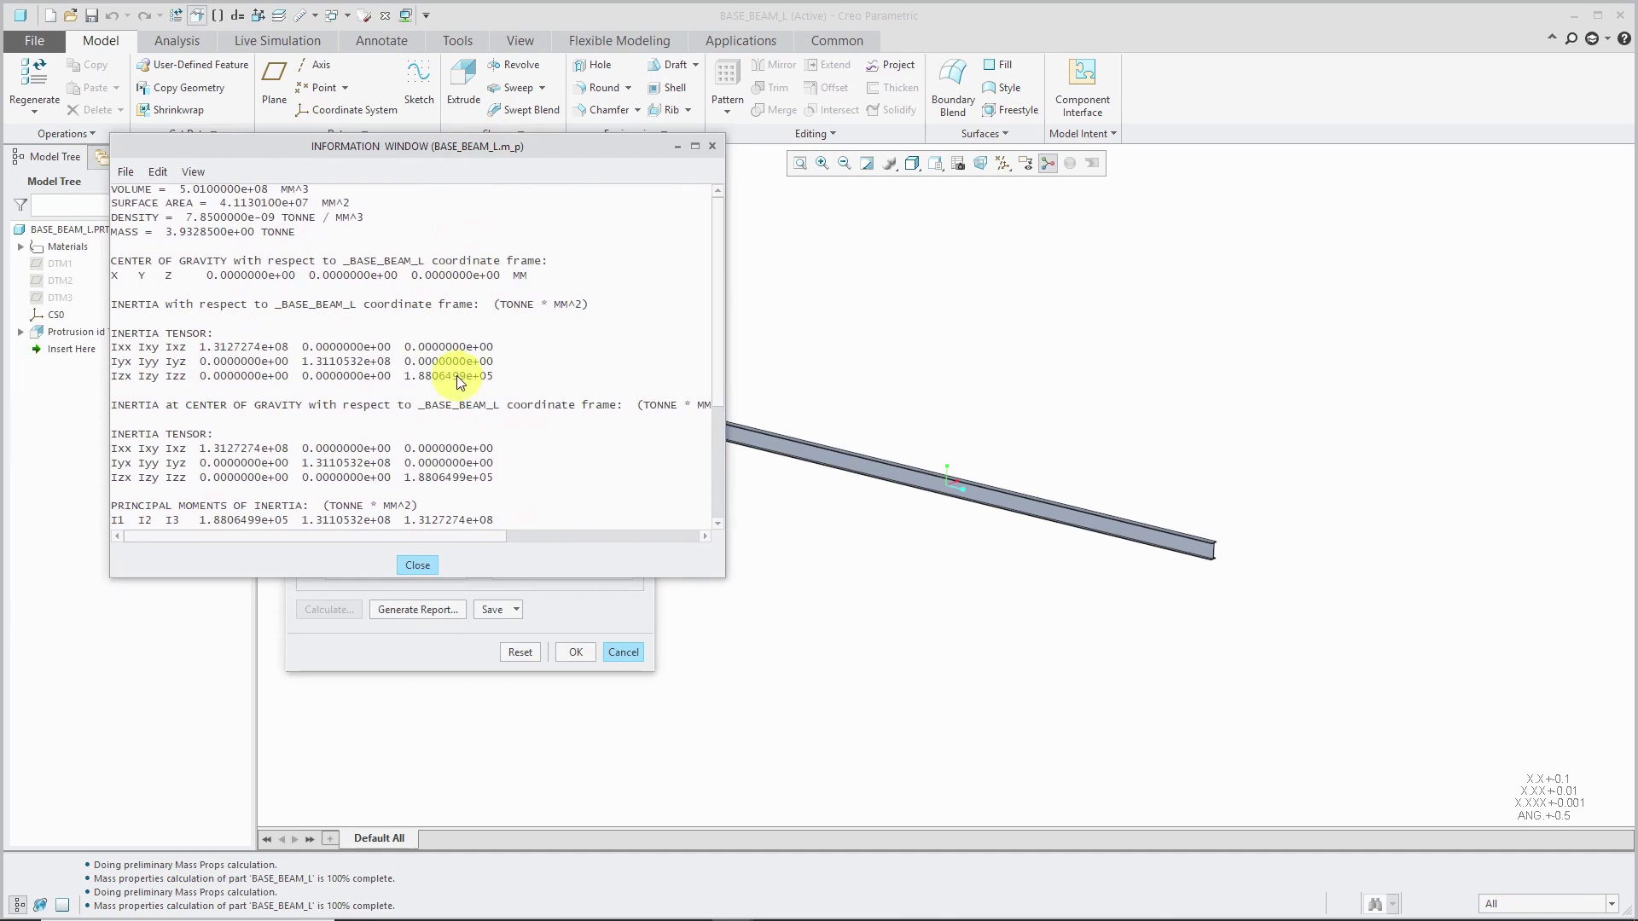
{"action": "left_click", "coordinate": [131, 172]}
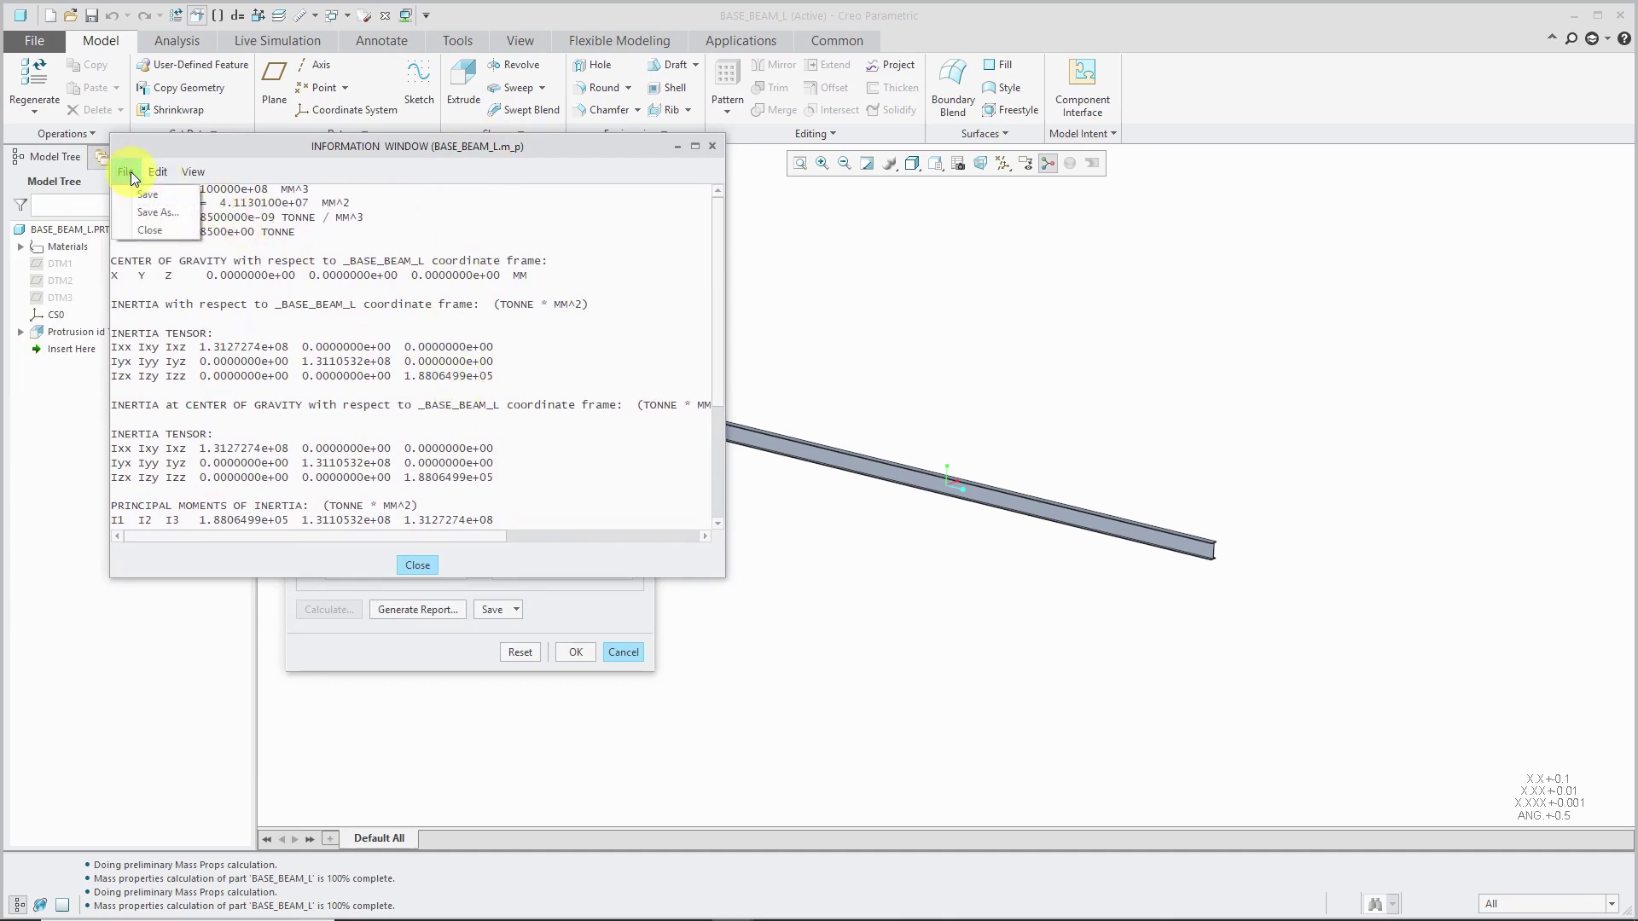
{"action": "left_click", "coordinate": [253, 151]}
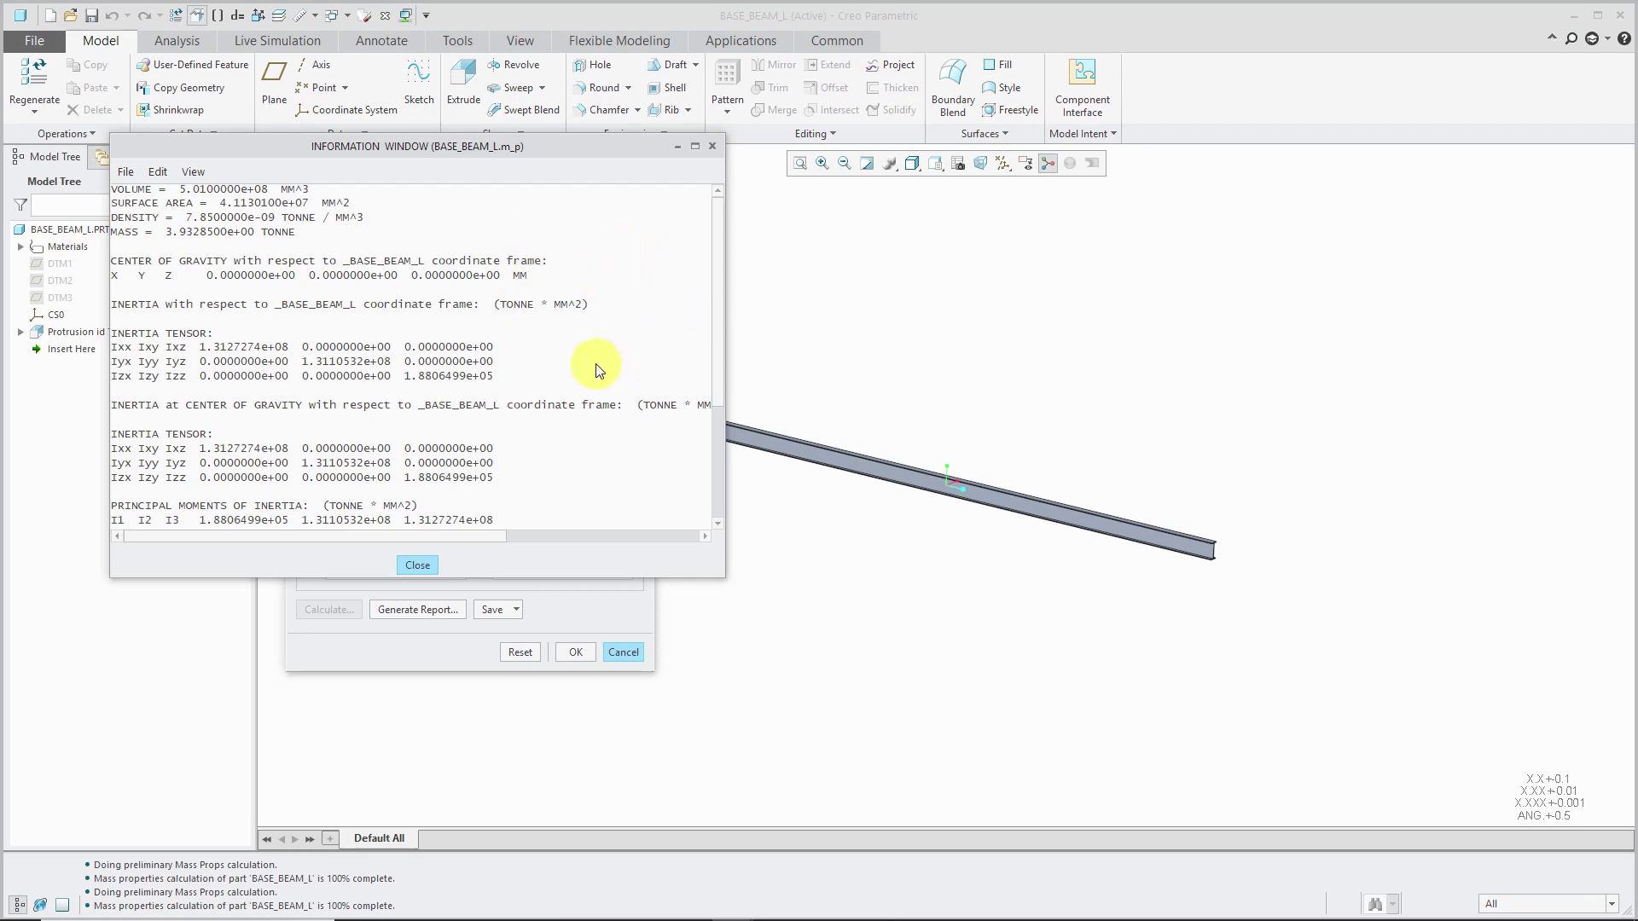
{"action": "scroll", "coordinate": [584, 439], "scroll_direction": "down", "scroll_amount": 4}
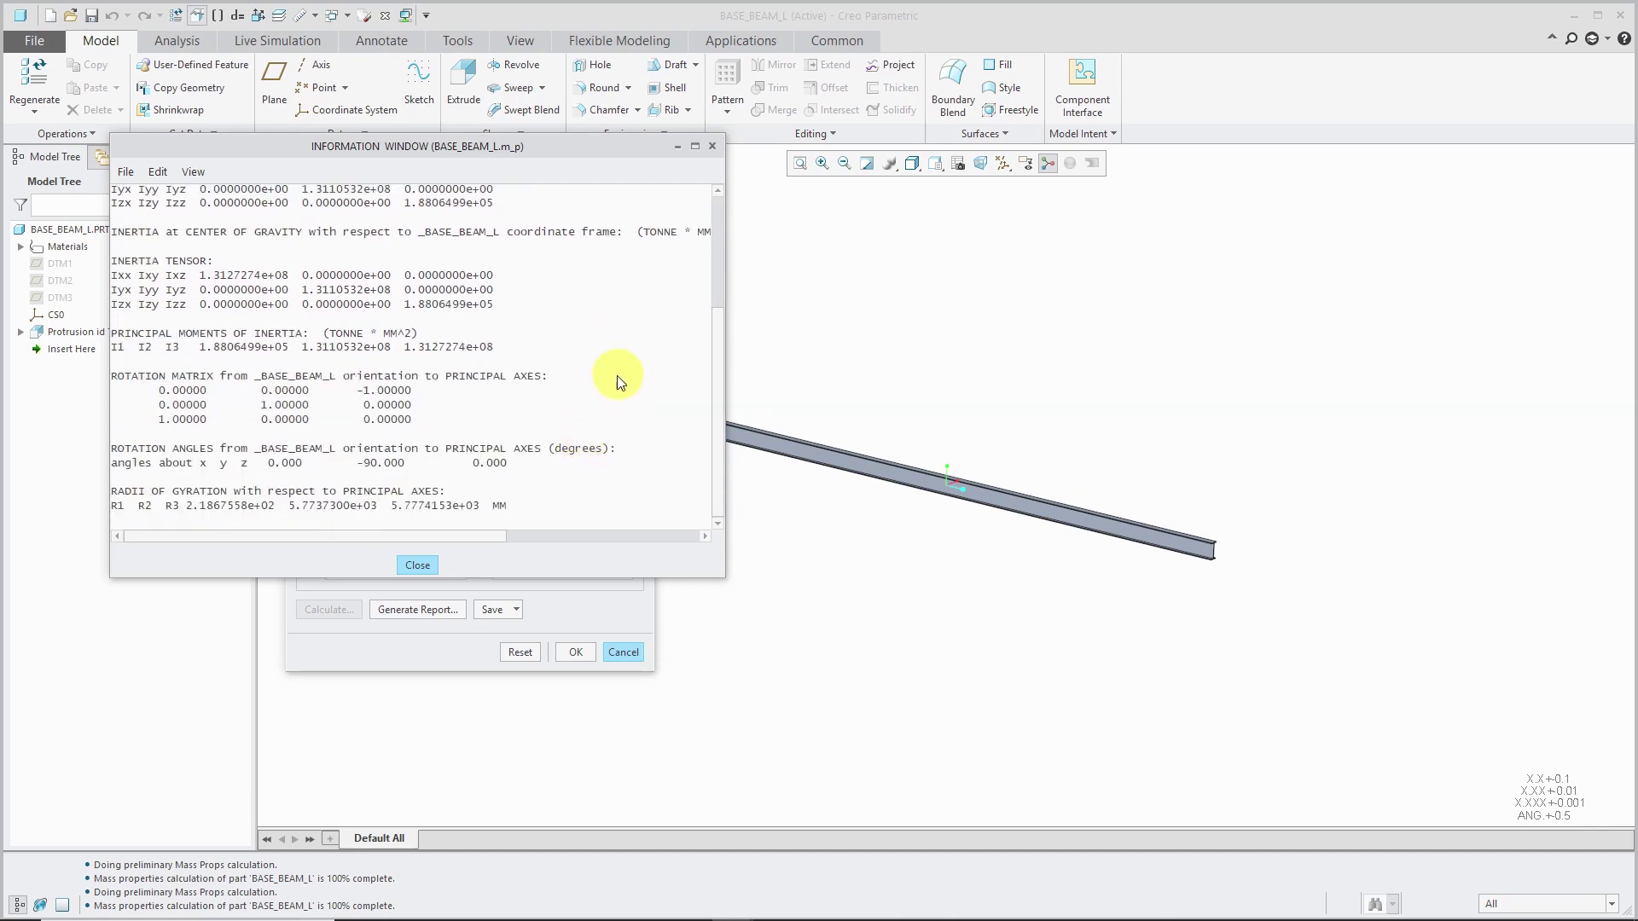
{"action": "left_click", "coordinate": [417, 564]}
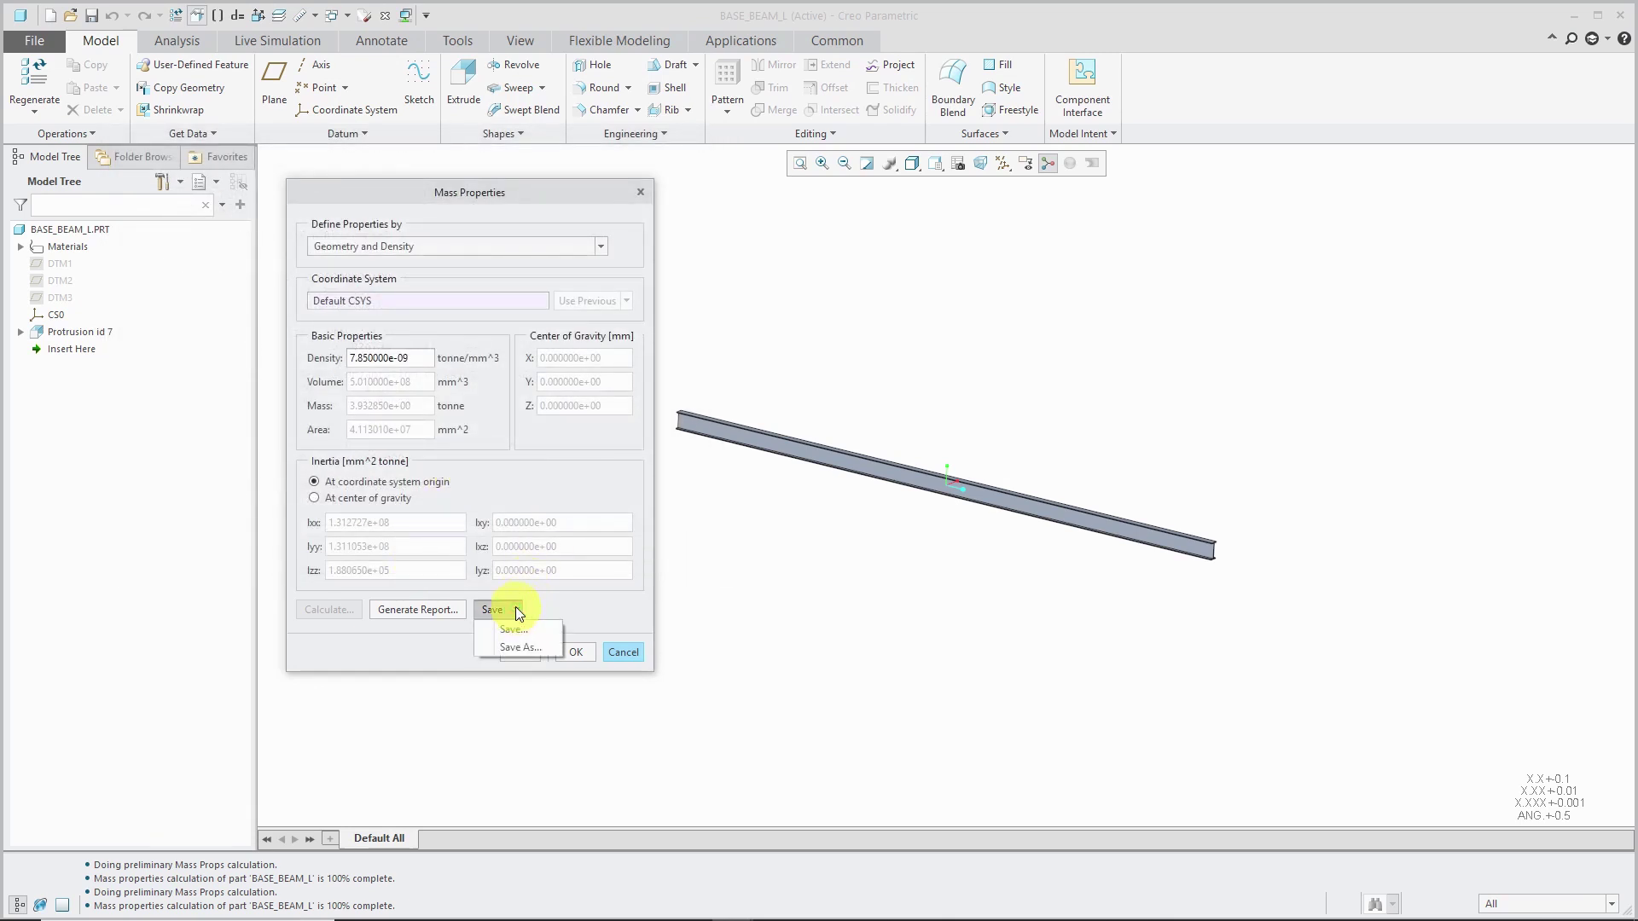
Close the Save menu, Mass Properties and Model Properties, then list the open model windows.
{"action": "left_click", "coordinate": [570, 600]}
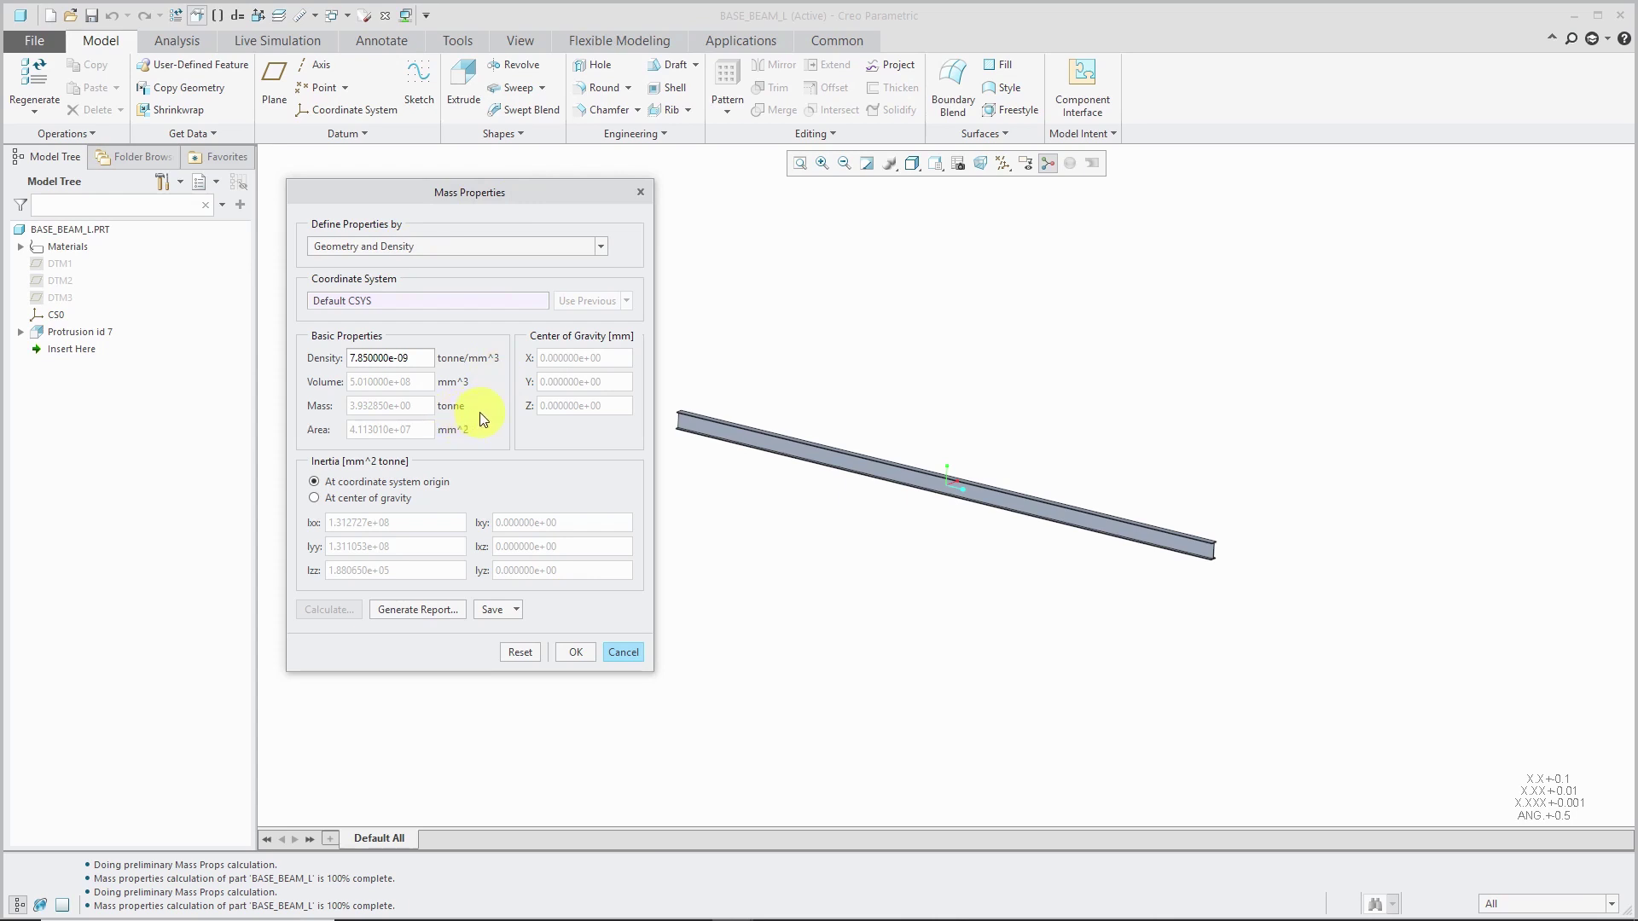
{"action": "left_click", "coordinate": [575, 653]}
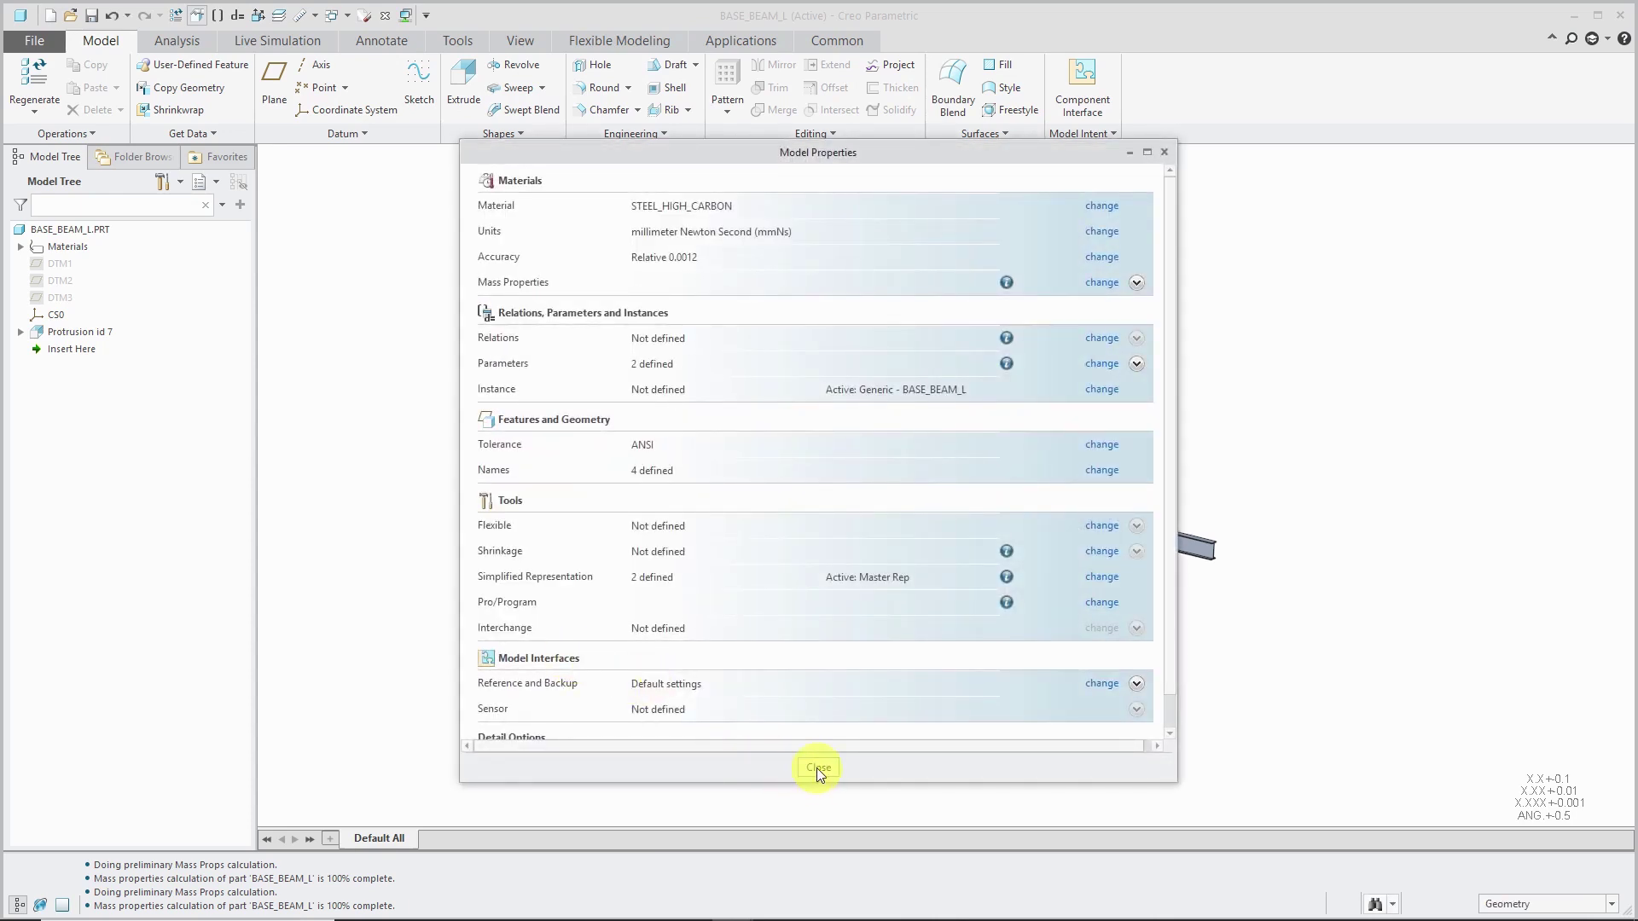
{"action": "left_click", "coordinate": [816, 768]}
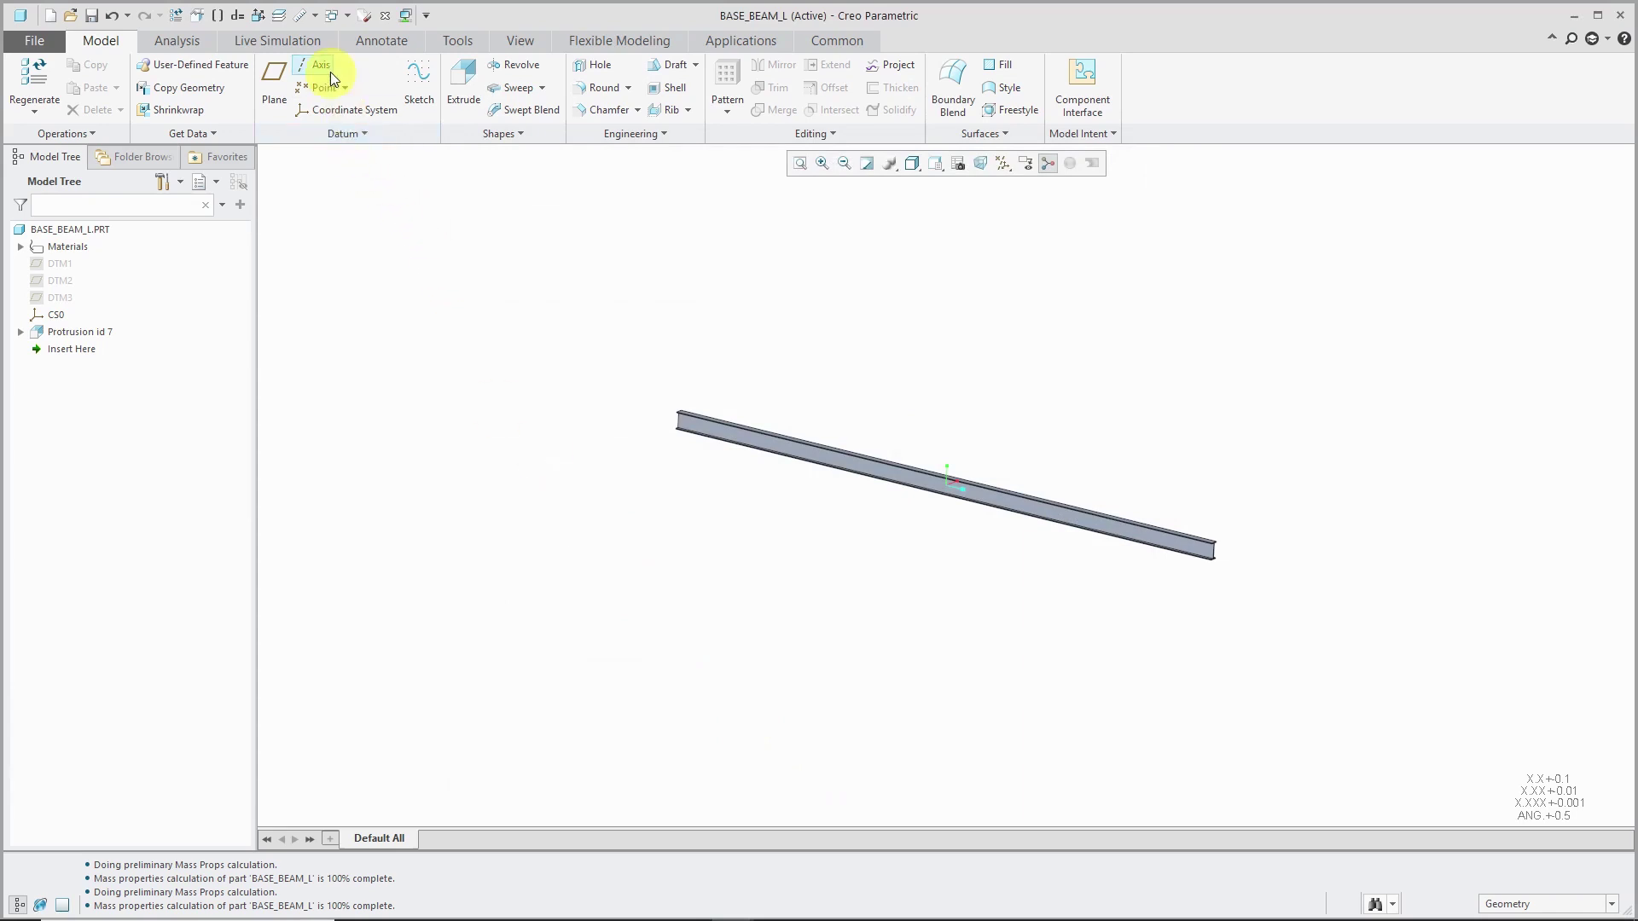
{"action": "left_click", "coordinate": [348, 16]}
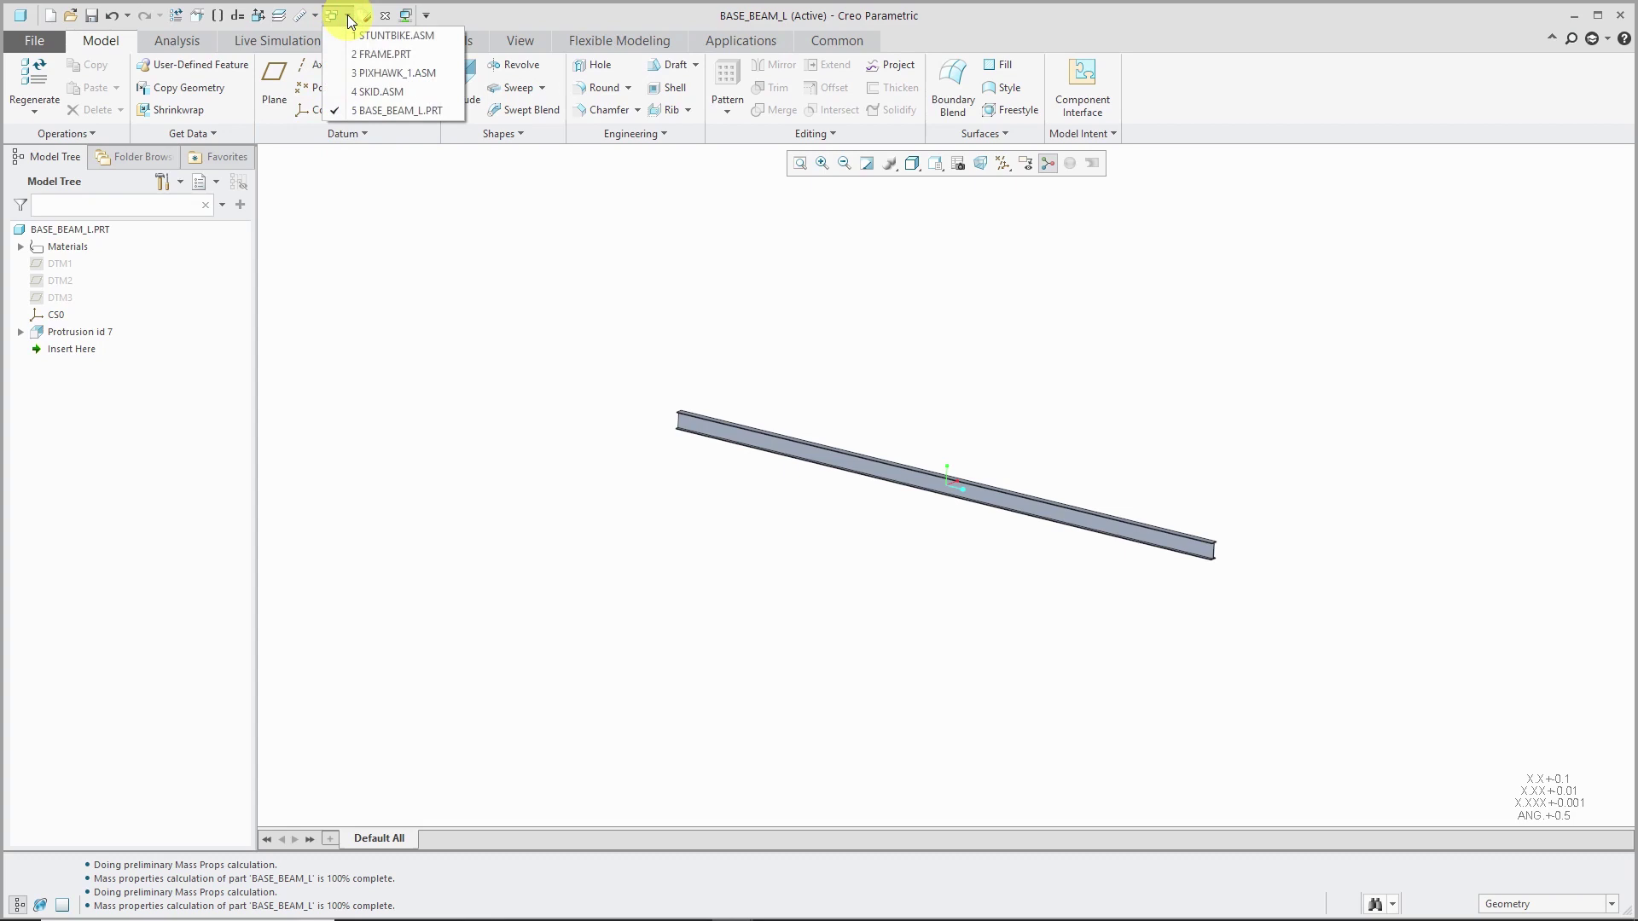
Switch to the PIXHAWK_1 assembly, orbit it, and open its Model Properties.
{"action": "left_click", "coordinate": [376, 73]}
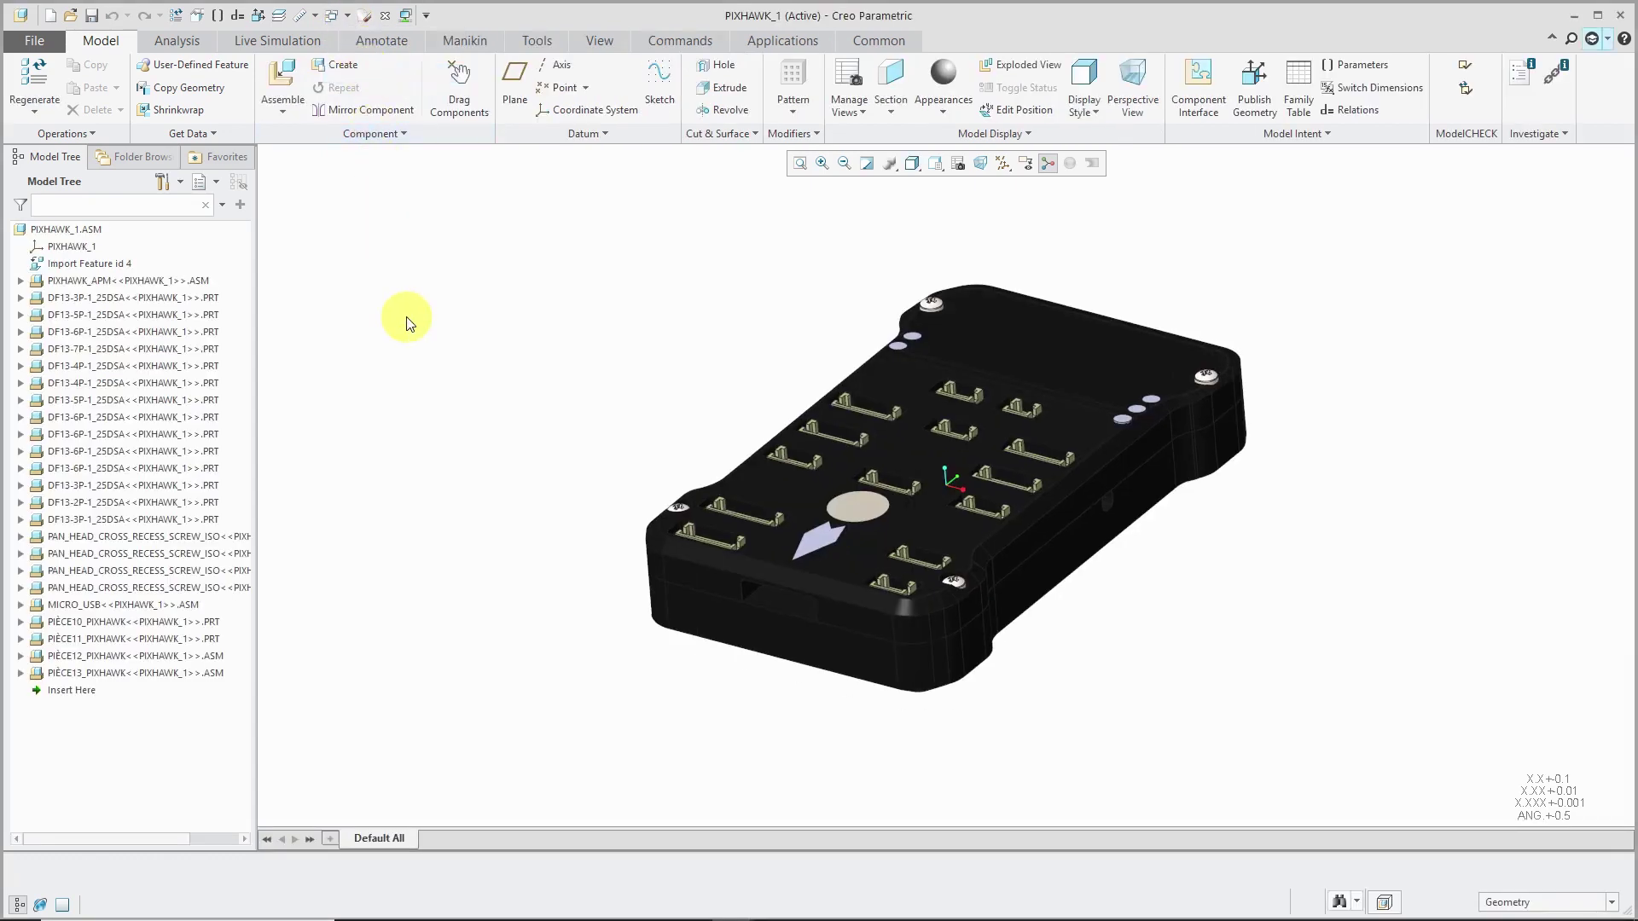
{"action": "mouse_move", "coordinate": [541, 347]}
{"action": "middle_mouse_down"}
{"action": "mouse_move", "coordinate": [592, 369]}
{"action": "mouse_move", "coordinate": [513, 375]}
{"action": "mouse_move", "coordinate": [529, 371]}
{"action": "middle_mouse_up"}
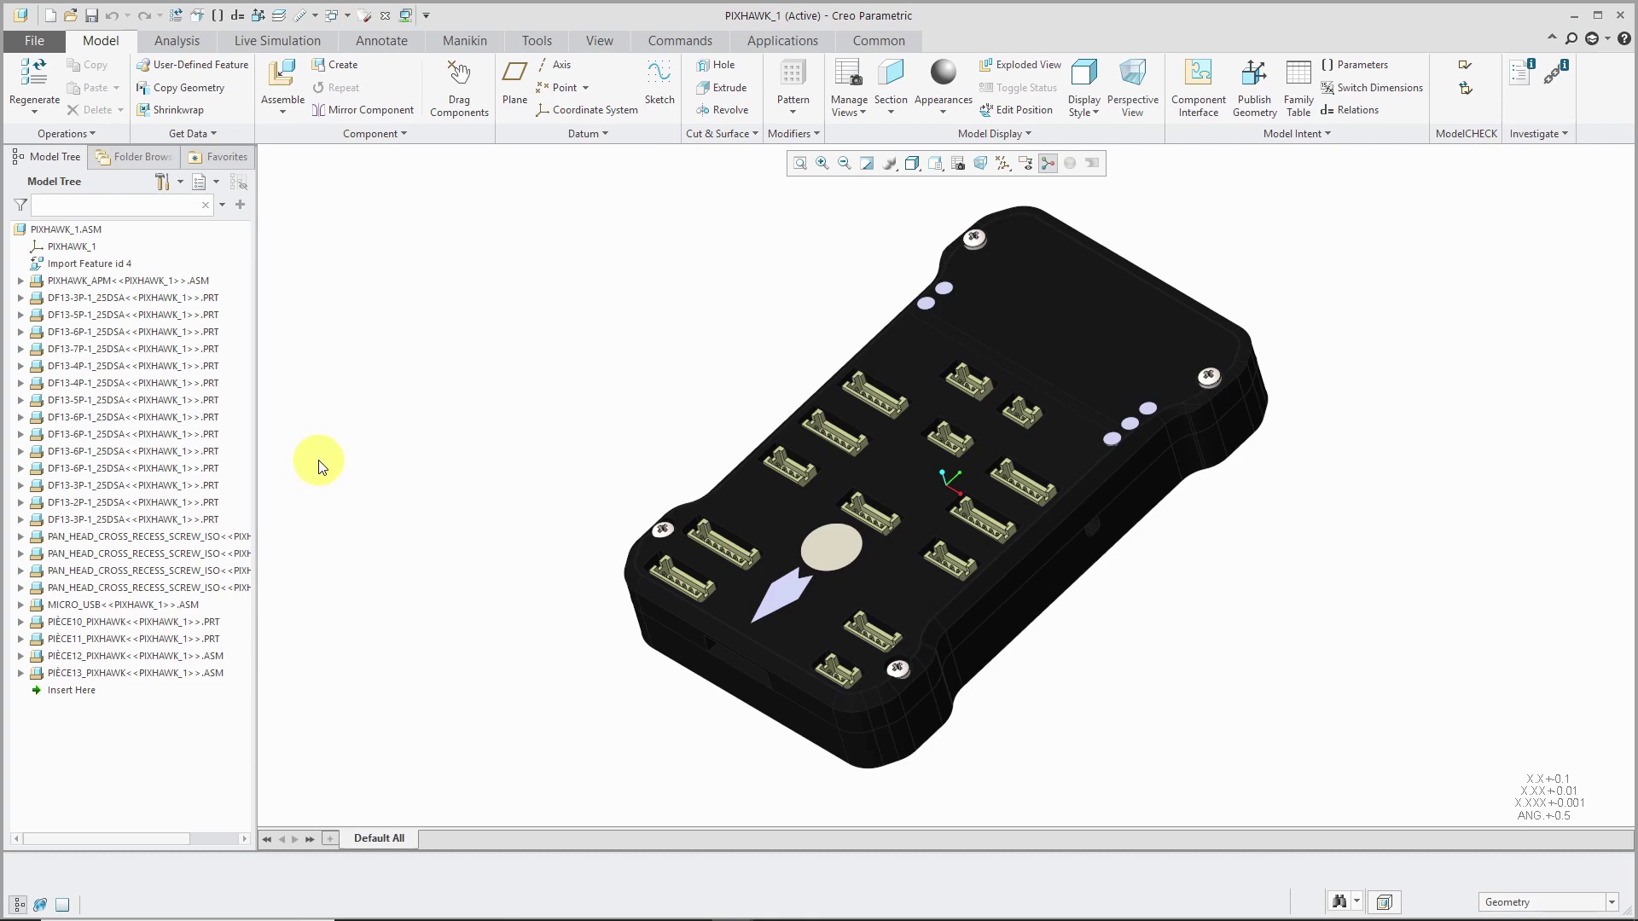
{"action": "left_click", "coordinate": [197, 21]}
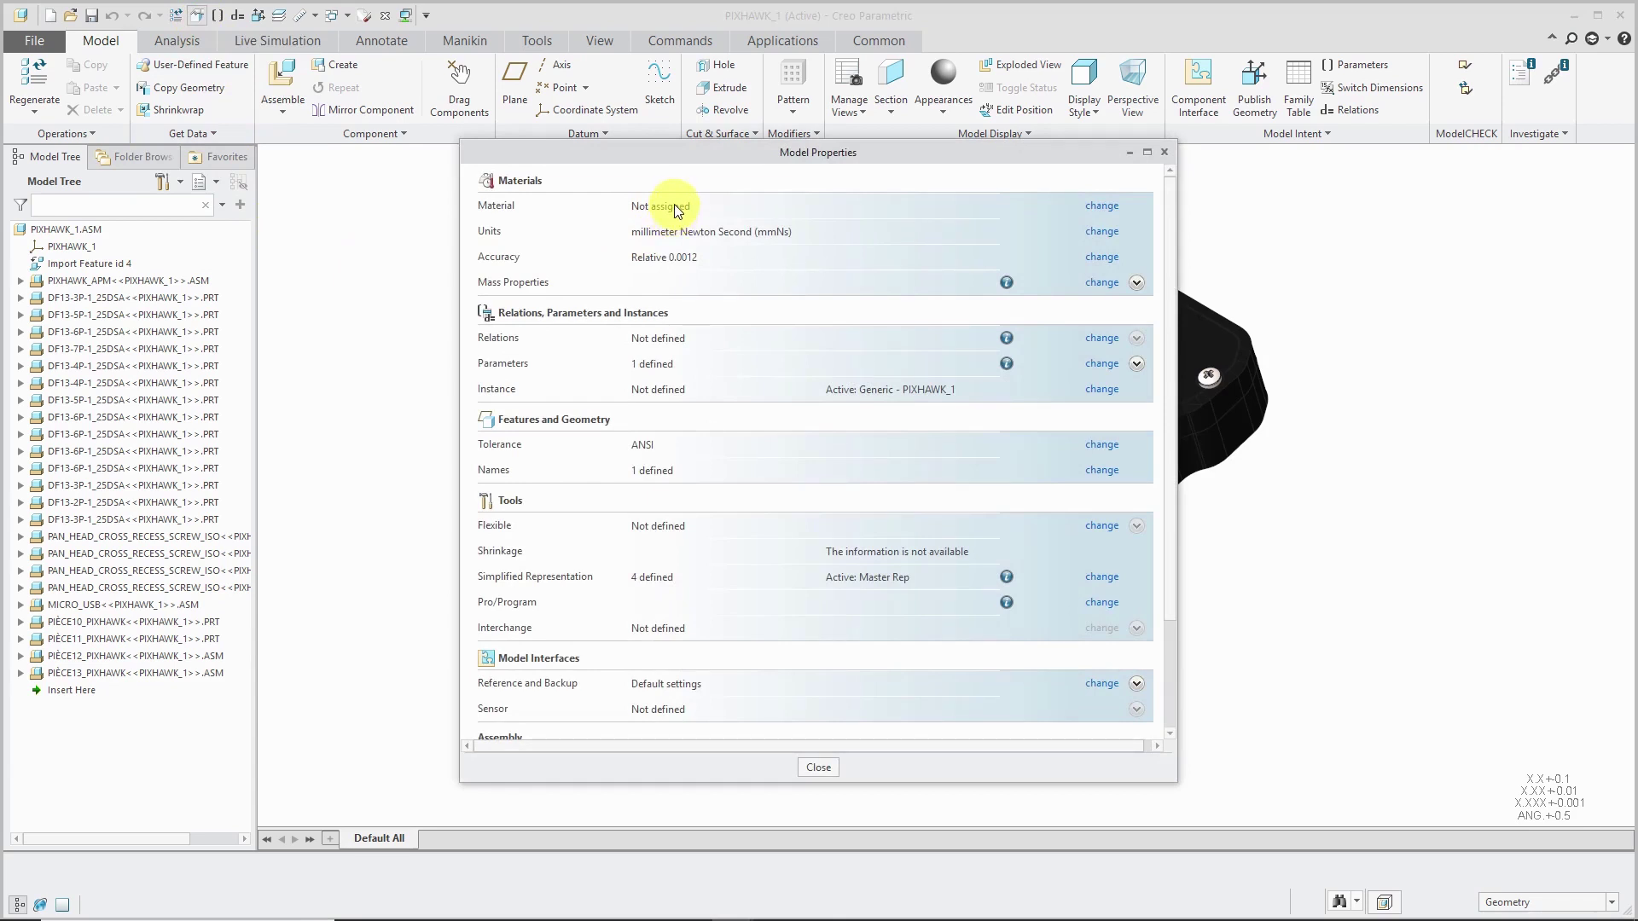
Try defining the assembly's mass by Geometry and Parameters, then cancel without changes.
{"action": "left_click", "coordinate": [1101, 285]}
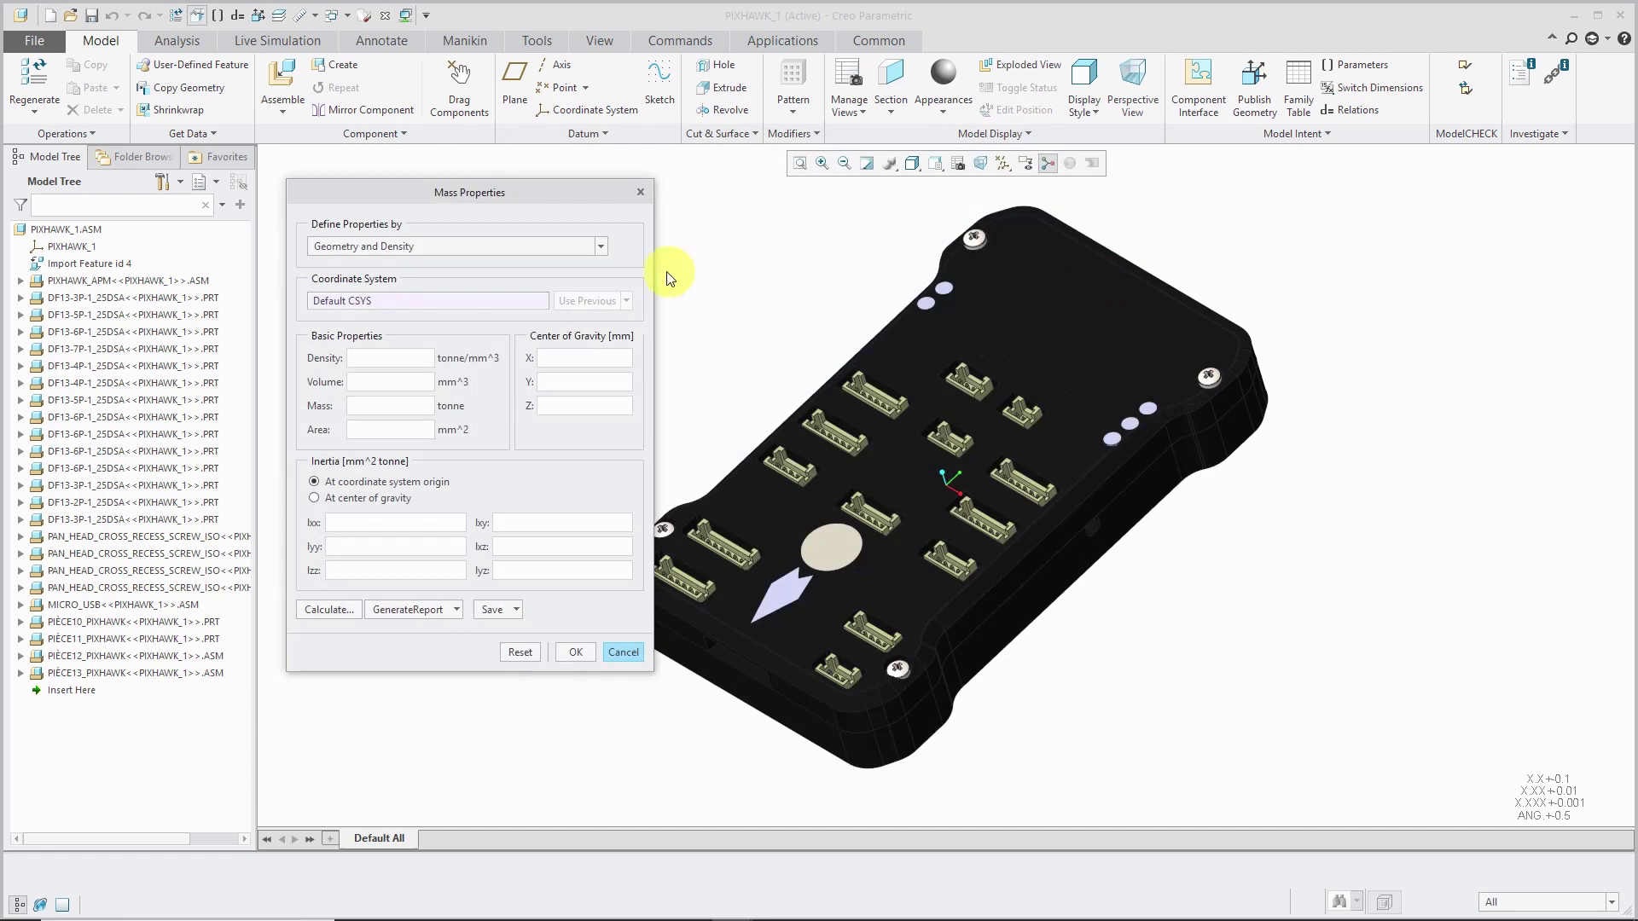
{"action": "left_click", "coordinate": [602, 248]}
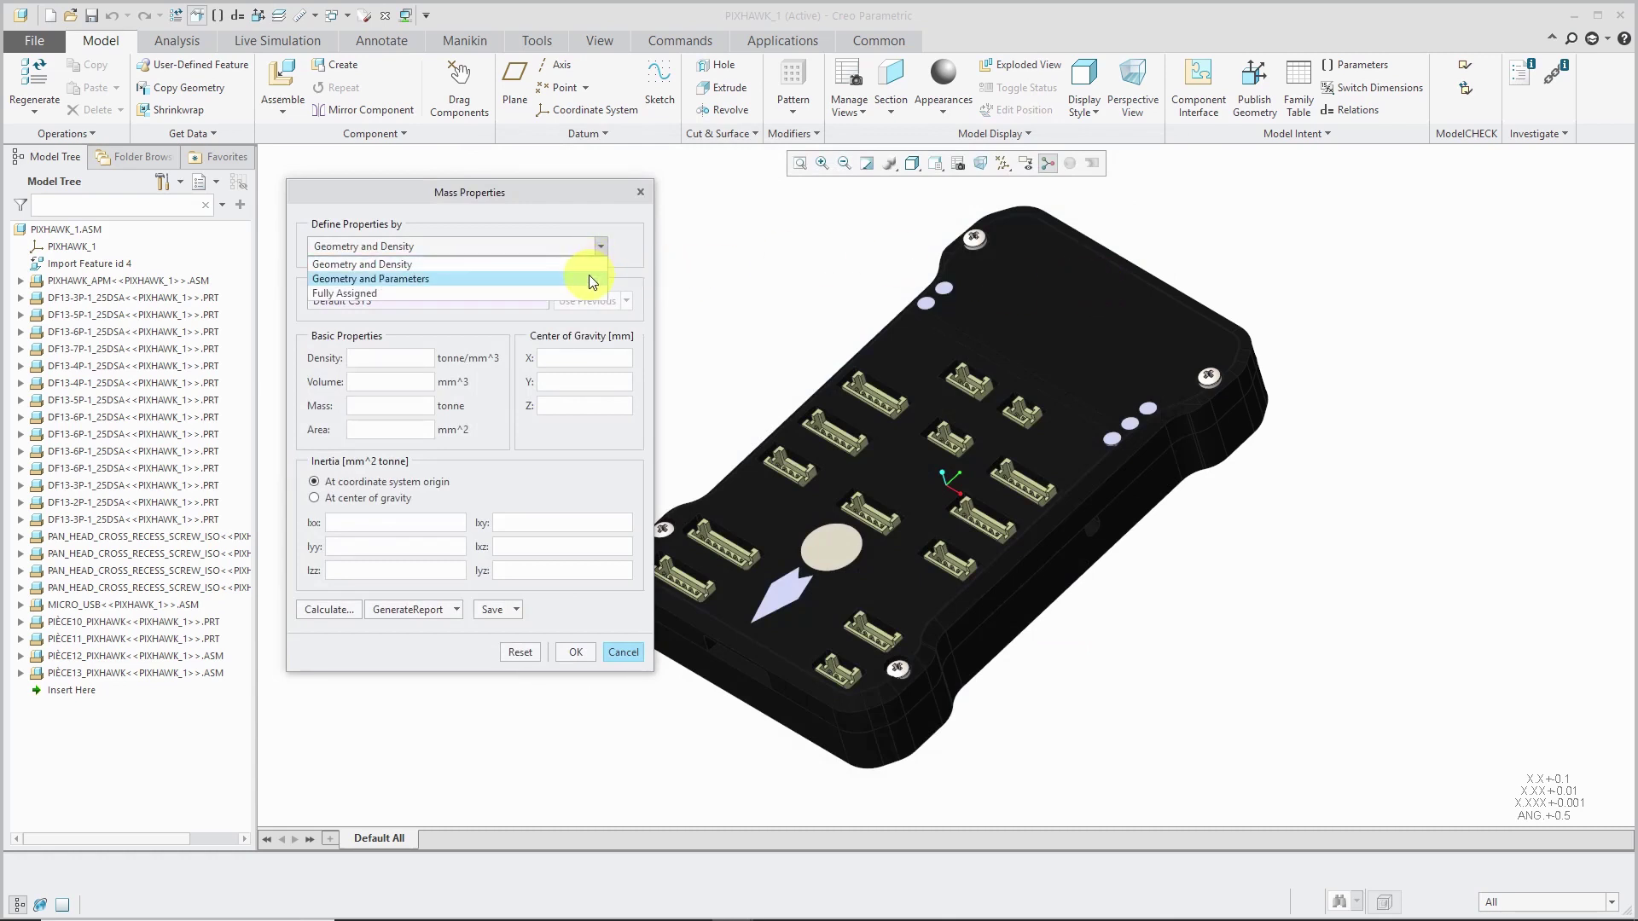
{"action": "left_click", "coordinate": [592, 279]}
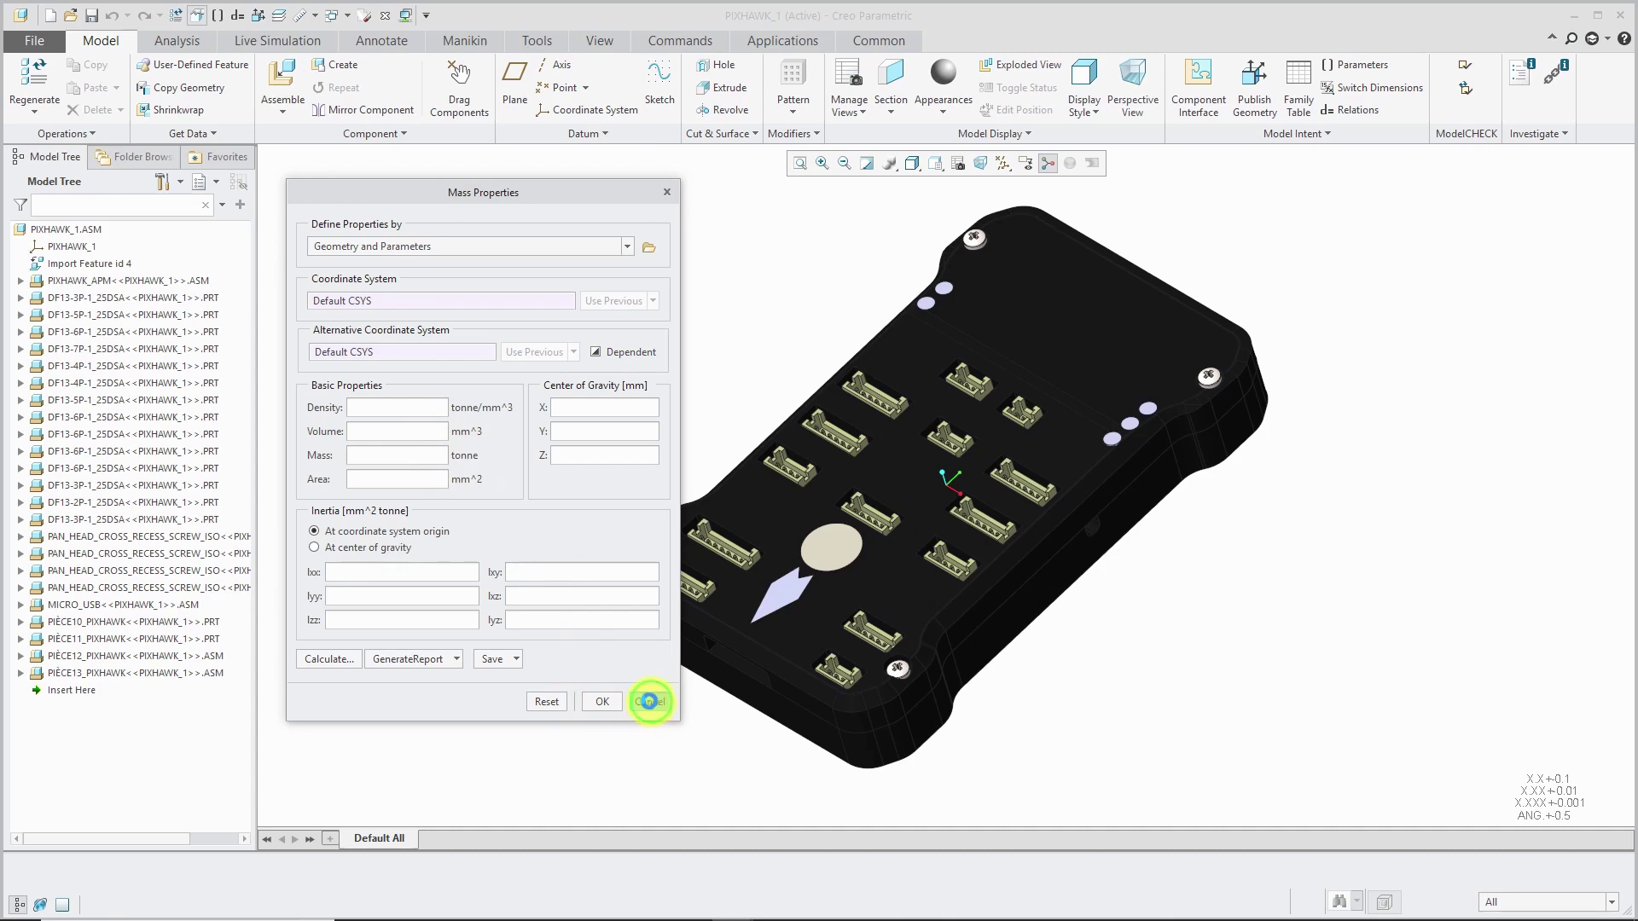
{"action": "left_click", "coordinate": [650, 702]}
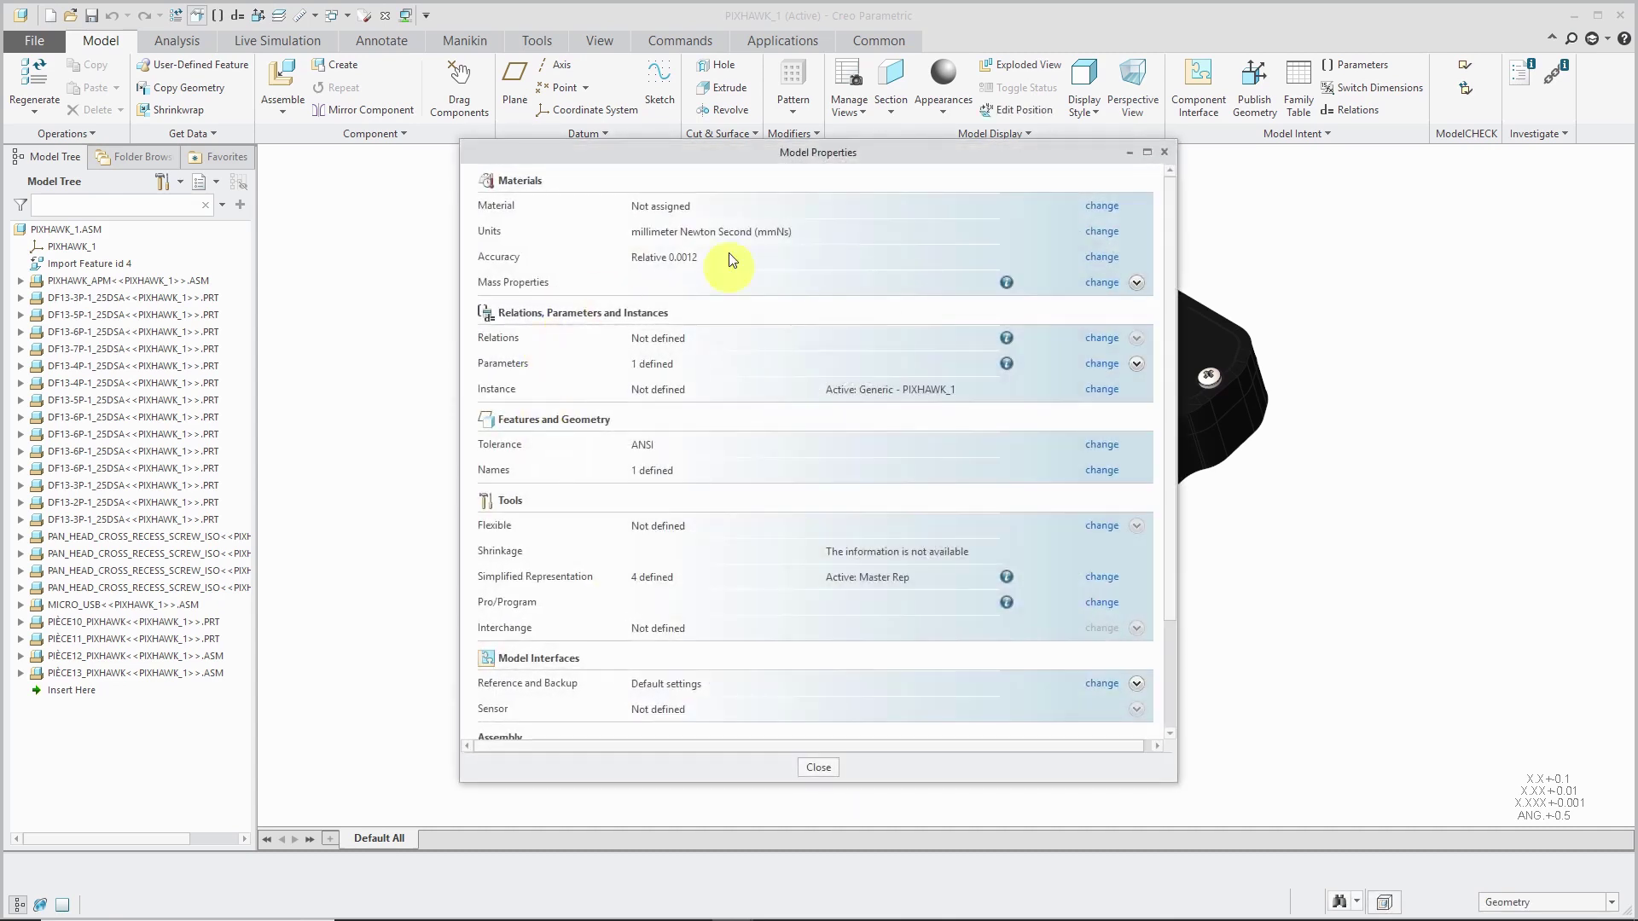
Set PIXHAWK_1's units to millimeter Kilogram Sec (mmKs), keeping dimension numbers unchanged.
{"action": "left_click", "coordinate": [1103, 232]}
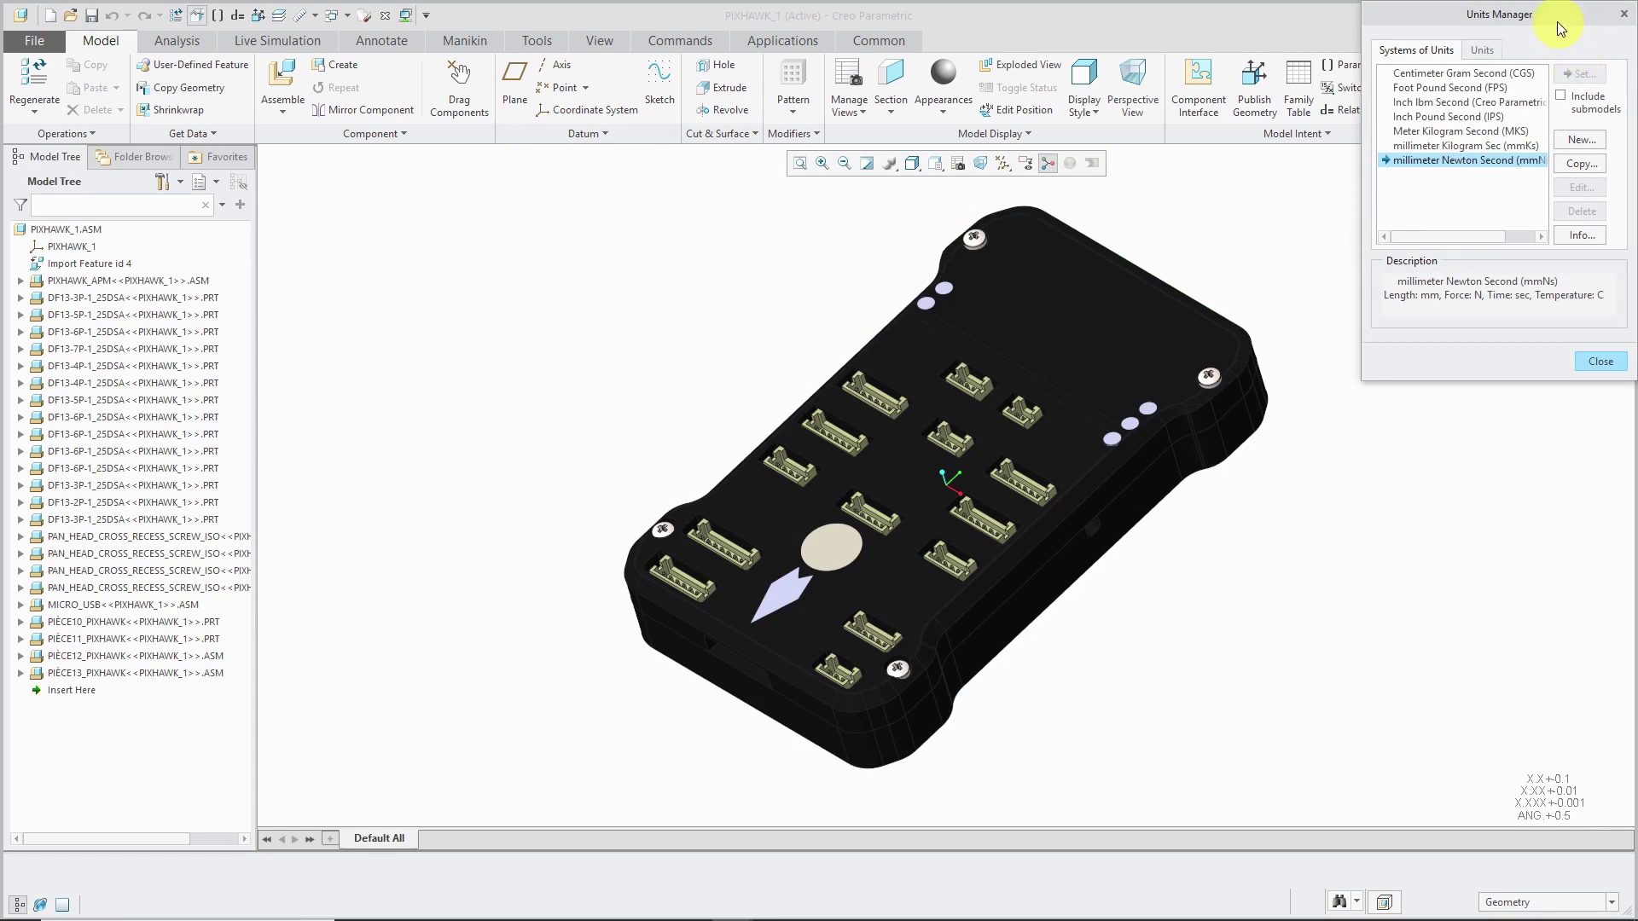
{"action": "left_click_drag", "start_coordinate": [1548, 19], "coordinate": [1312, 135]}
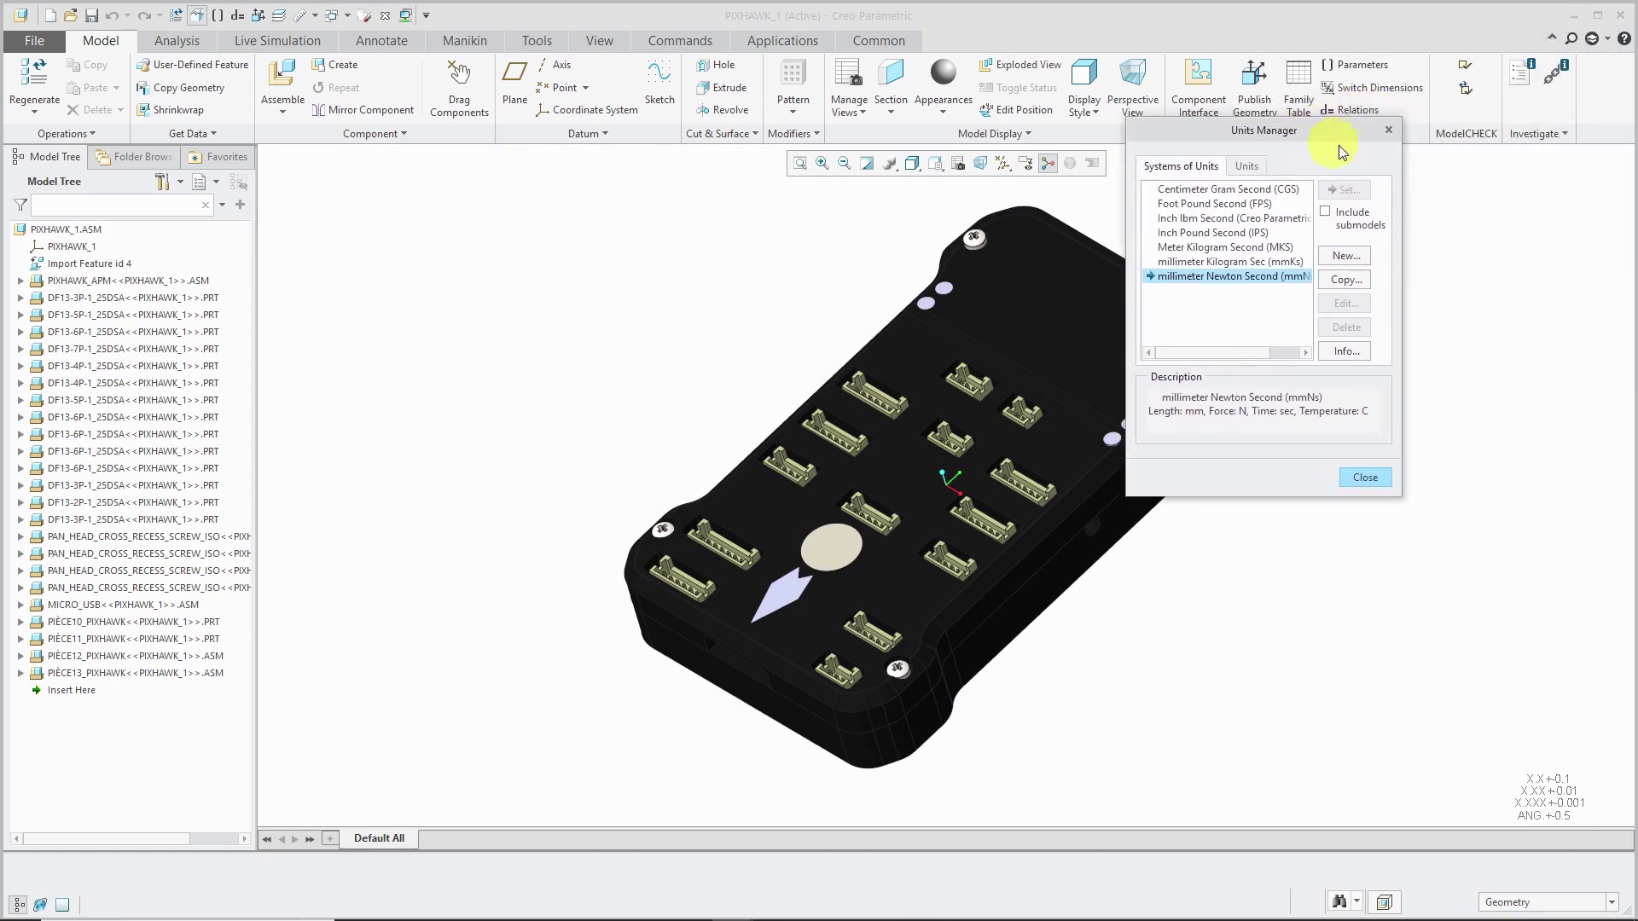
{"action": "left_click", "coordinate": [1279, 264]}
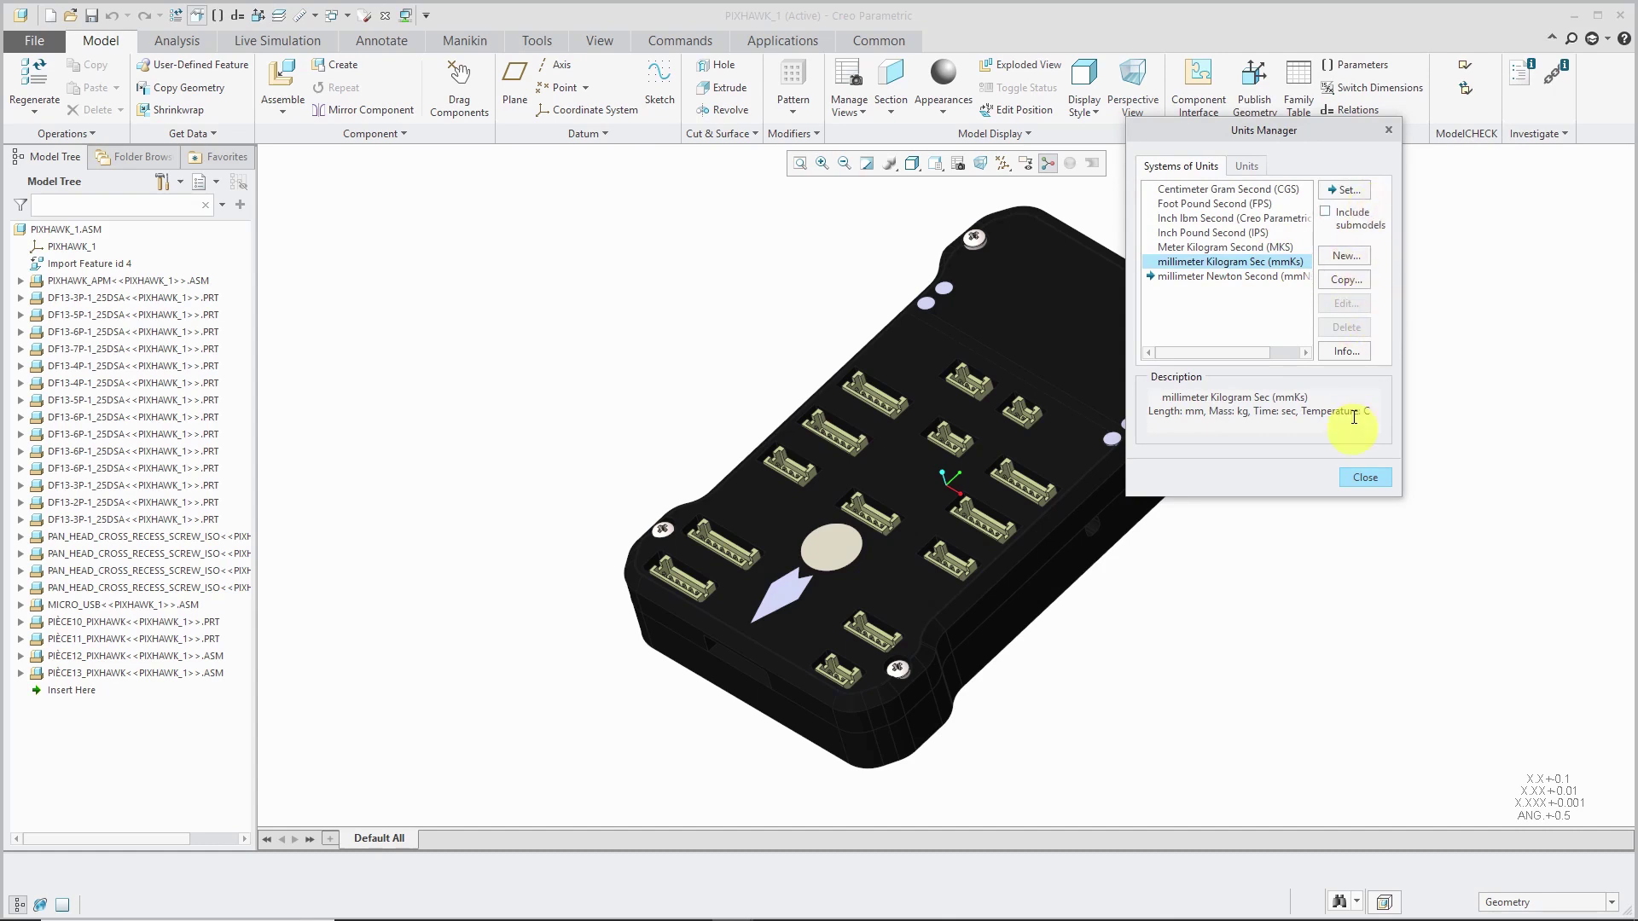
{"action": "left_click", "coordinate": [1345, 190]}
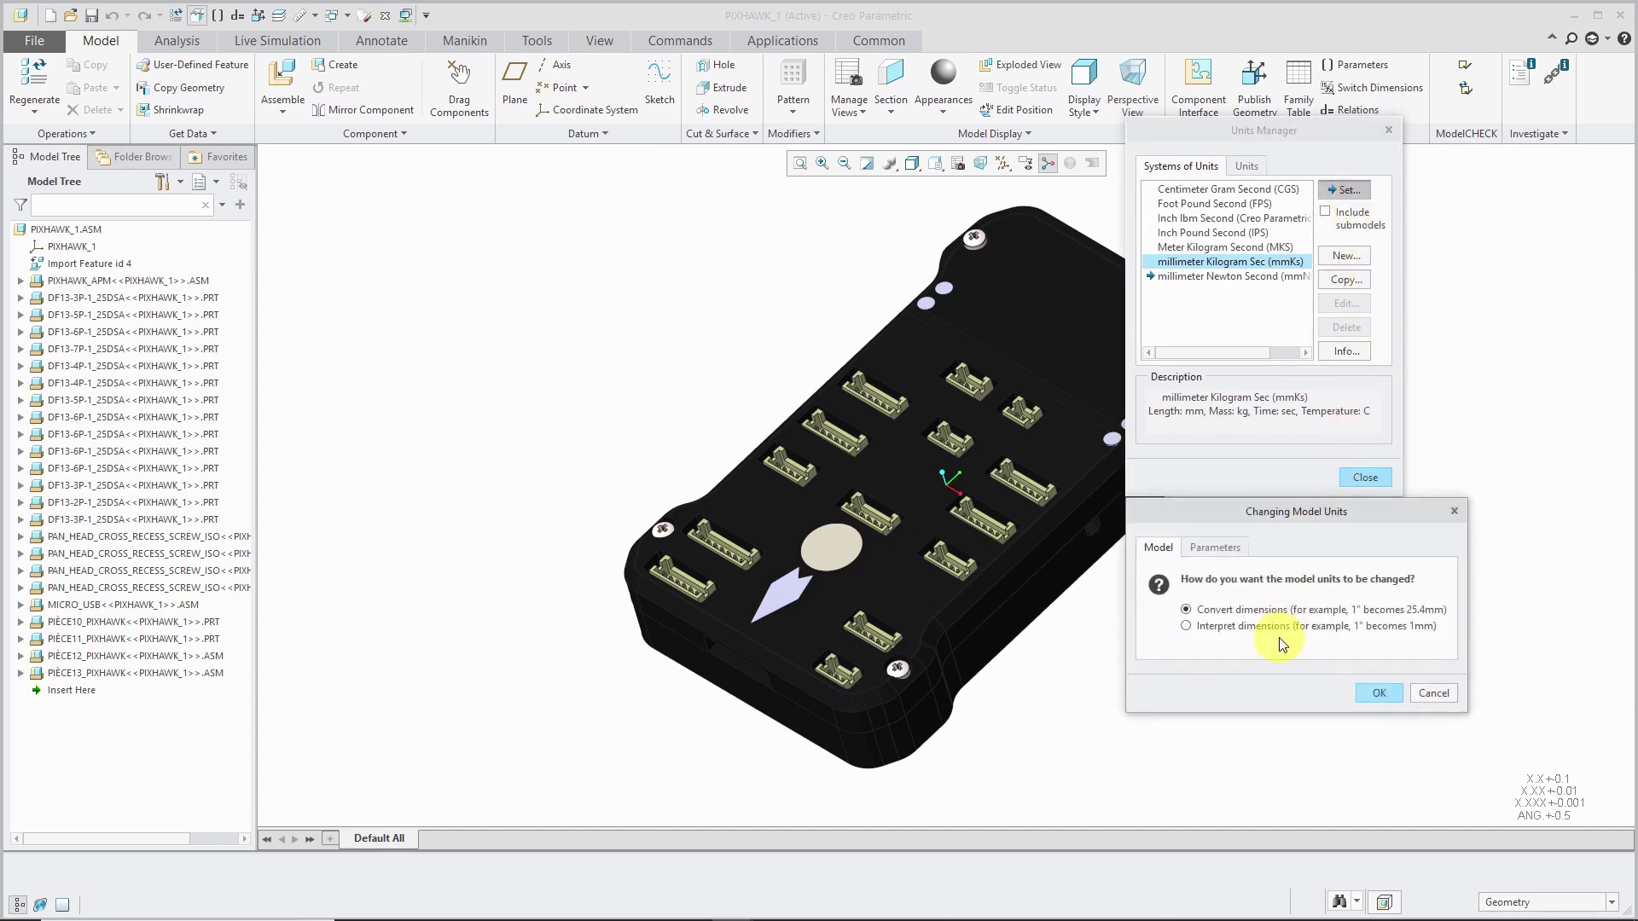
{"action": "left_click", "coordinate": [1378, 693]}
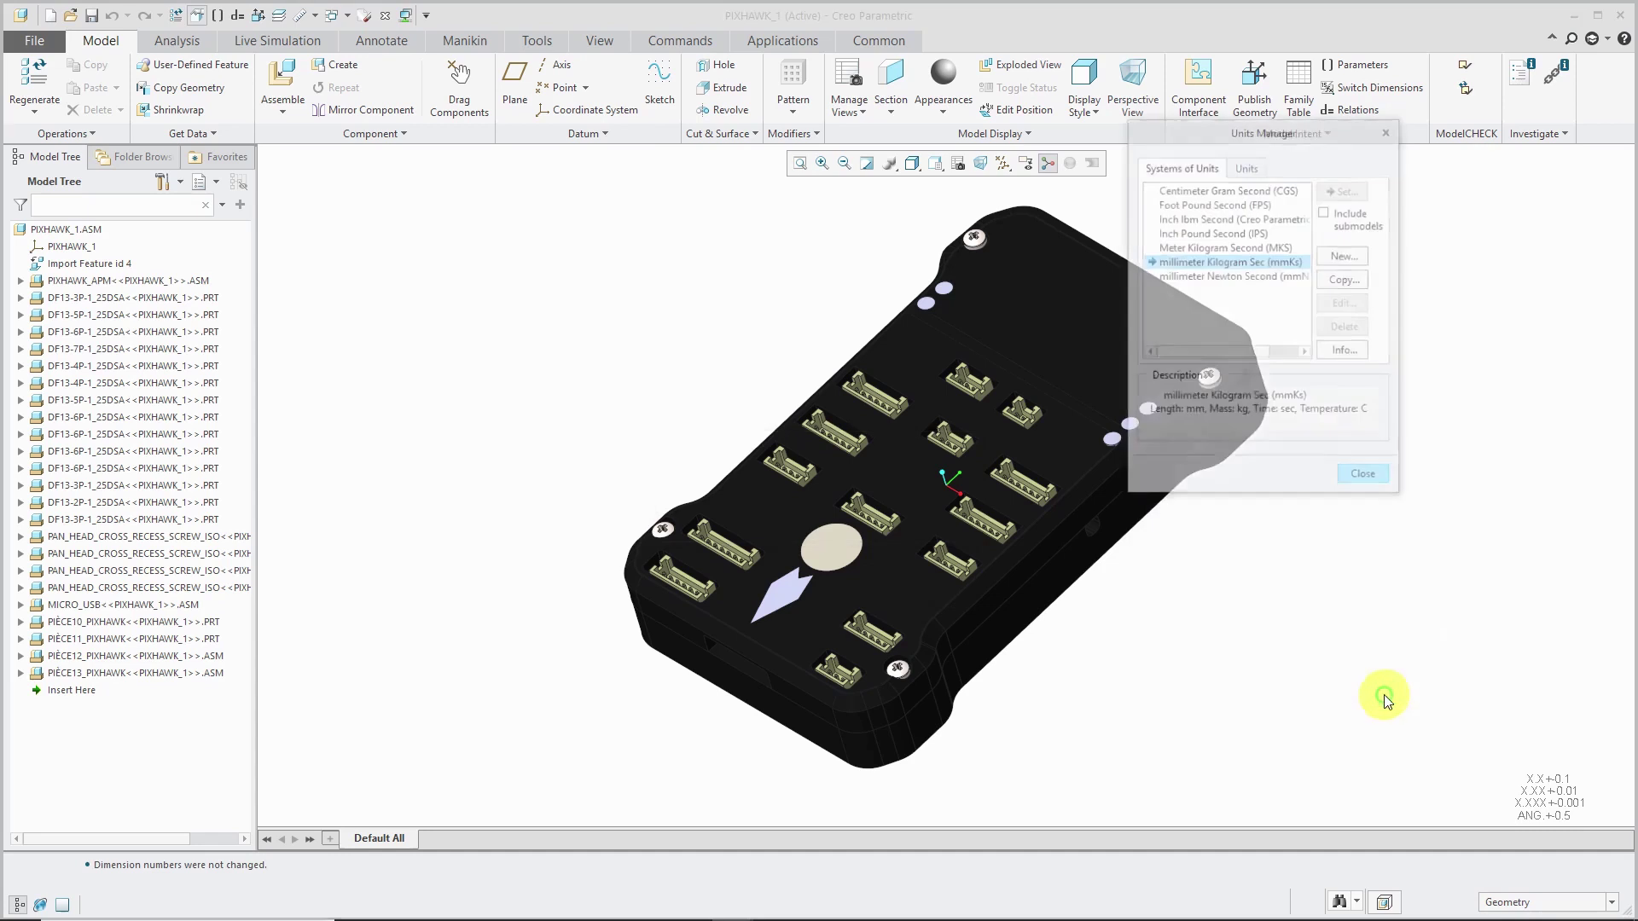
{"action": "left_click", "coordinate": [1365, 478]}
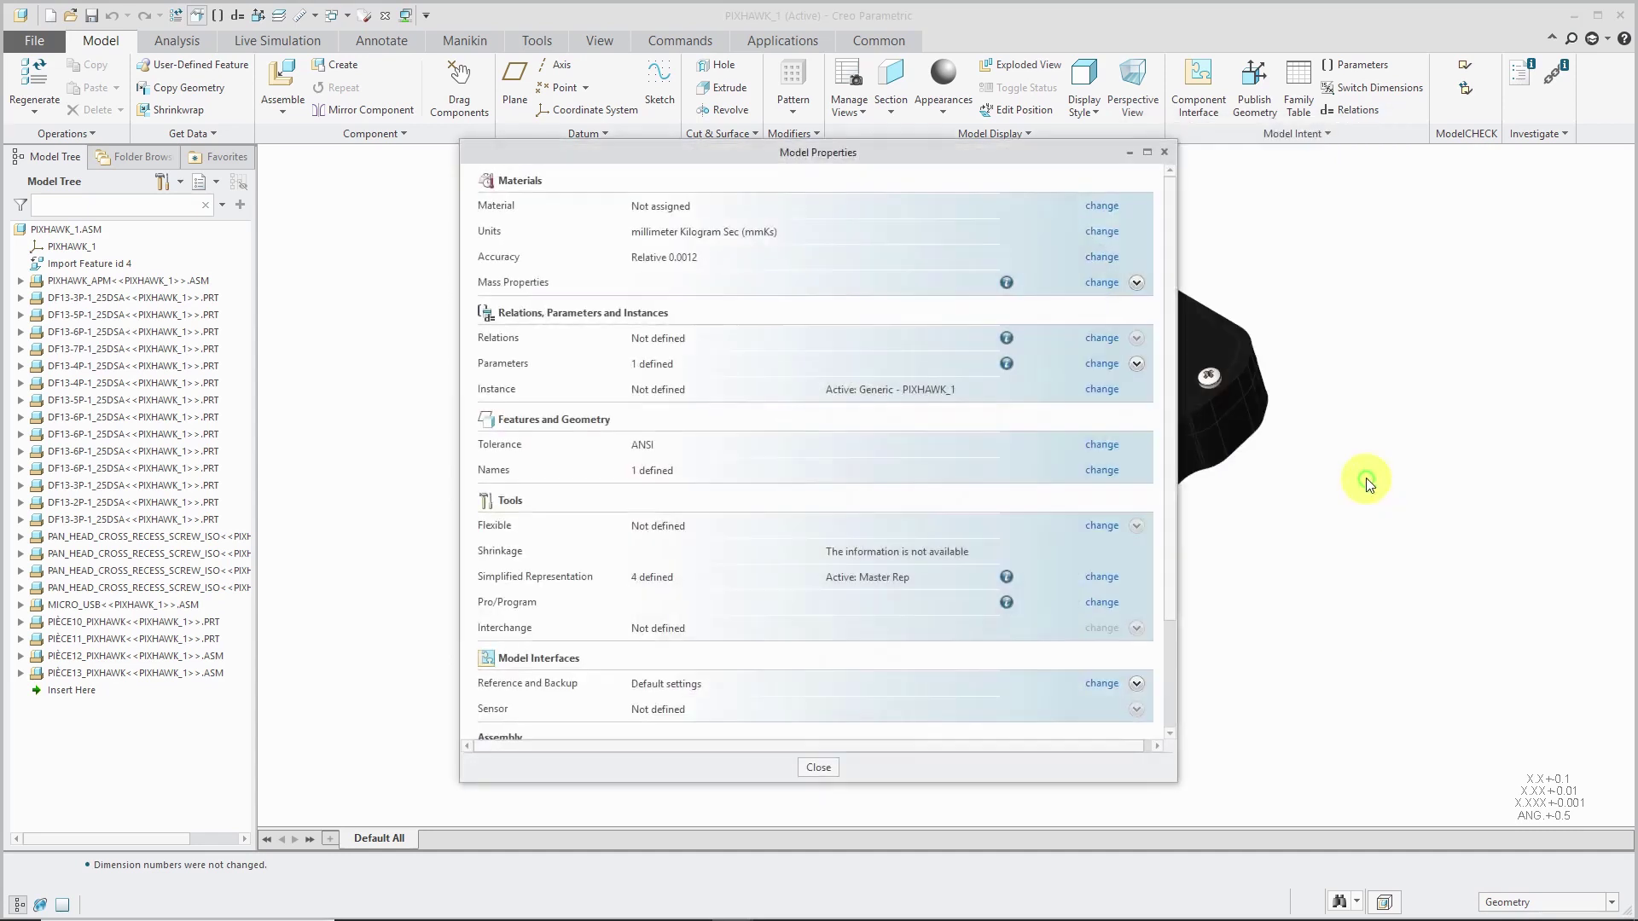
Define PIXHAWK_1's mass by Geometry and Parameters with a mass of 0.038 kg.
{"action": "left_click", "coordinate": [1101, 283]}
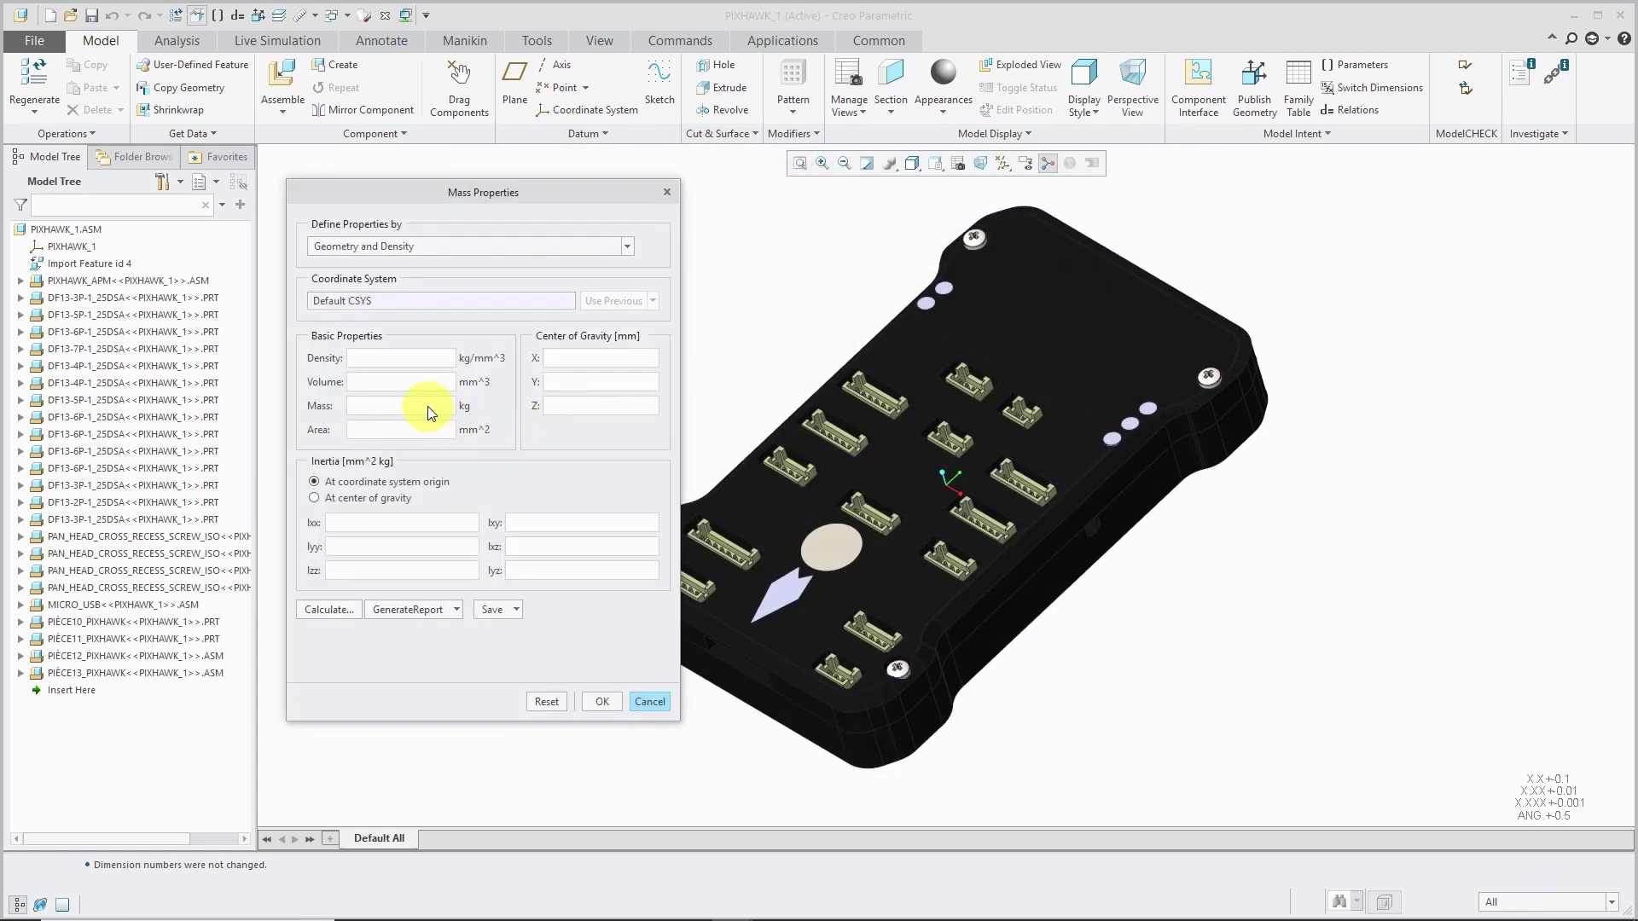
{"action": "left_click", "coordinate": [415, 246]}
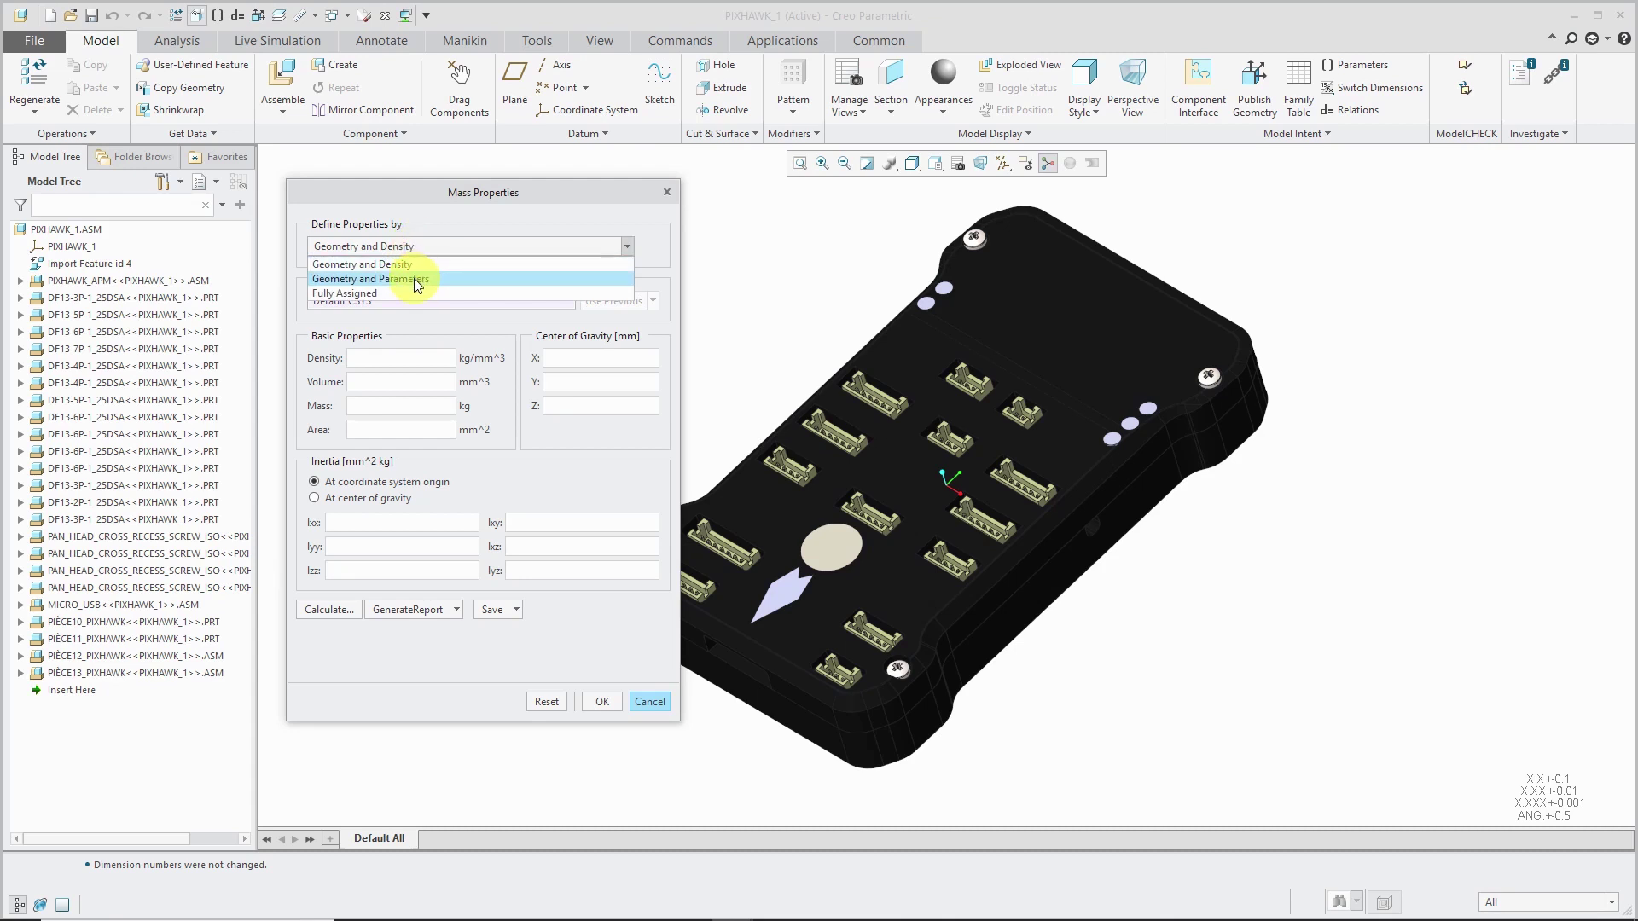
{"action": "left_click", "coordinate": [413, 278]}
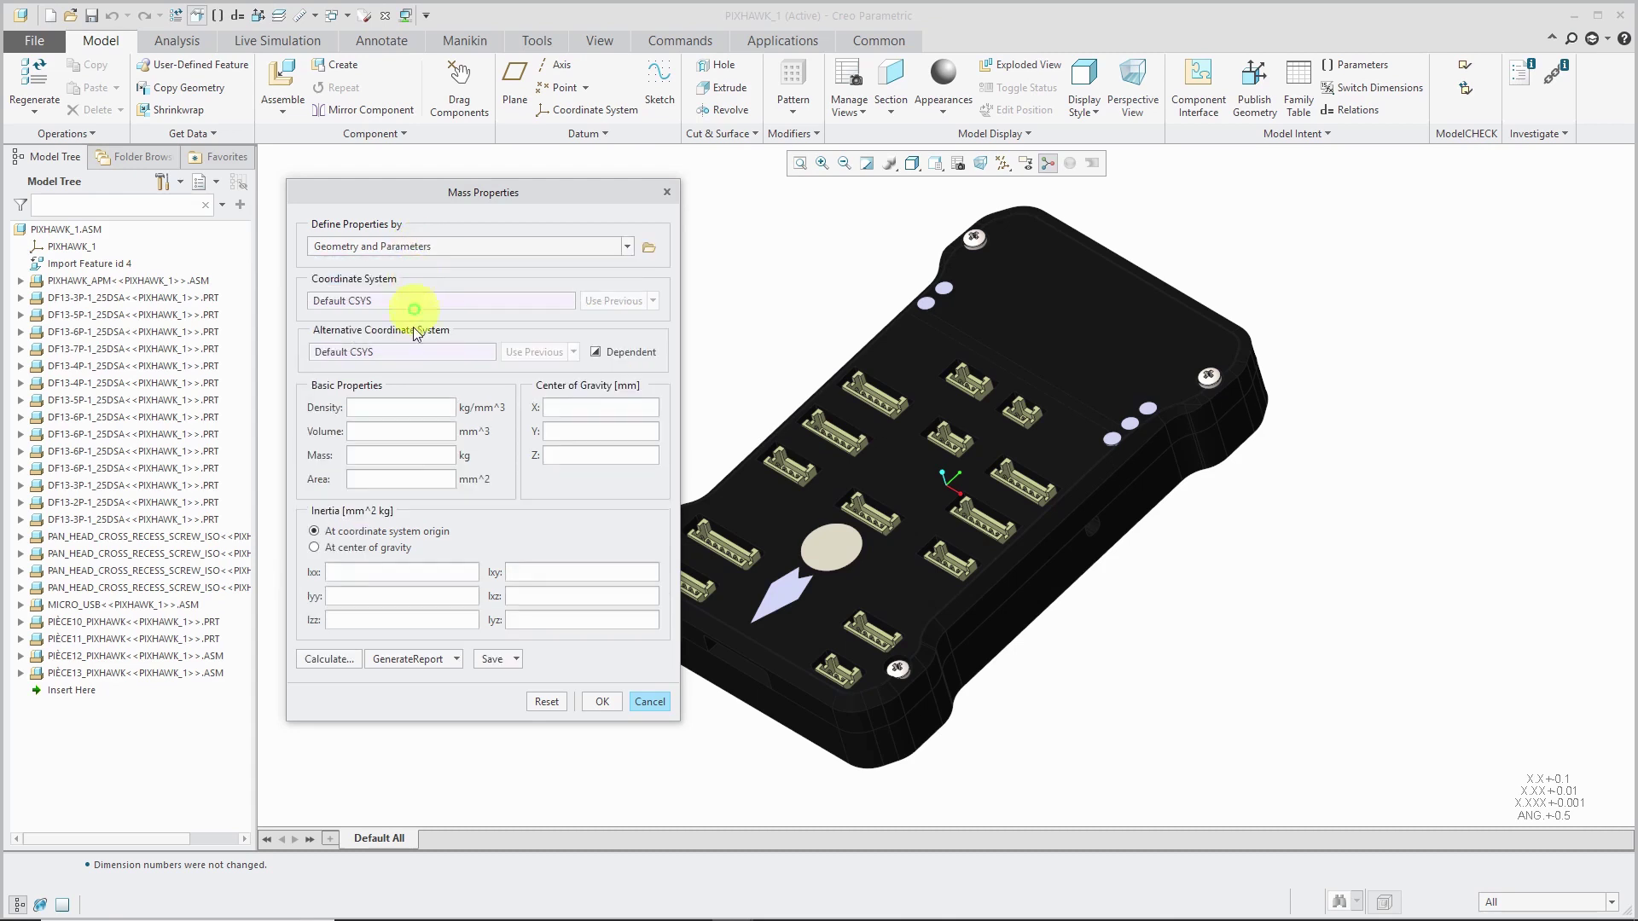
{"action": "left_click", "coordinate": [404, 455]}
{"action": "type", "text": "0.038"}
{"action": "left_click", "coordinate": [602, 702]}
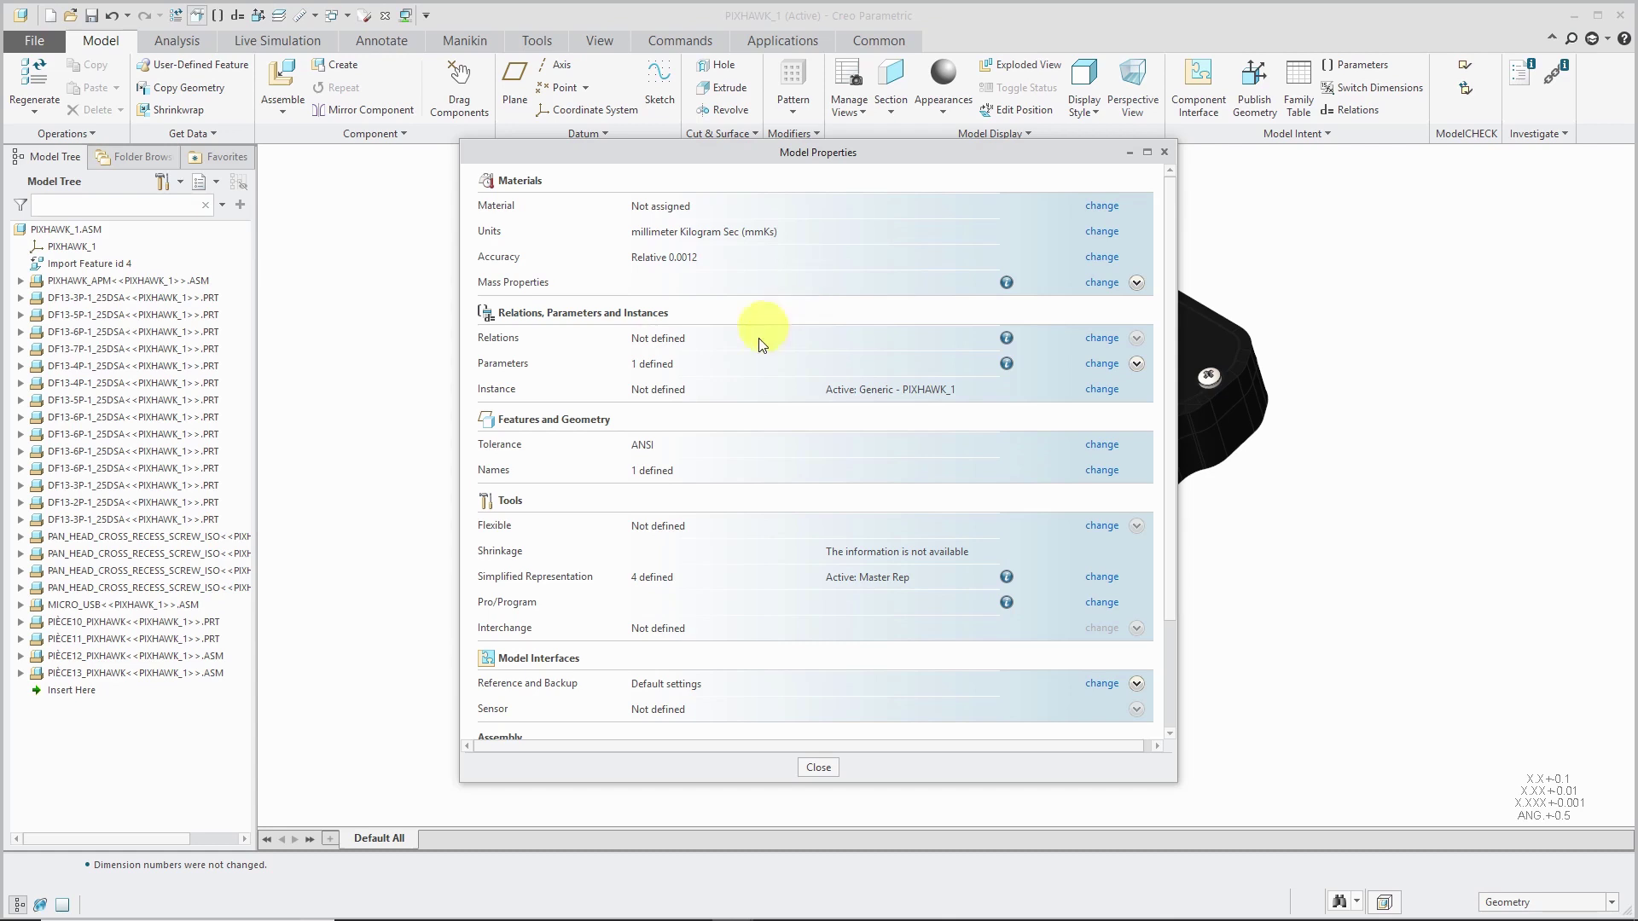
Show PIXHAWK_1's reported mass property parameters in an enlarged Parameters window with a wider Name column.
{"action": "left_click", "coordinate": [1104, 364]}
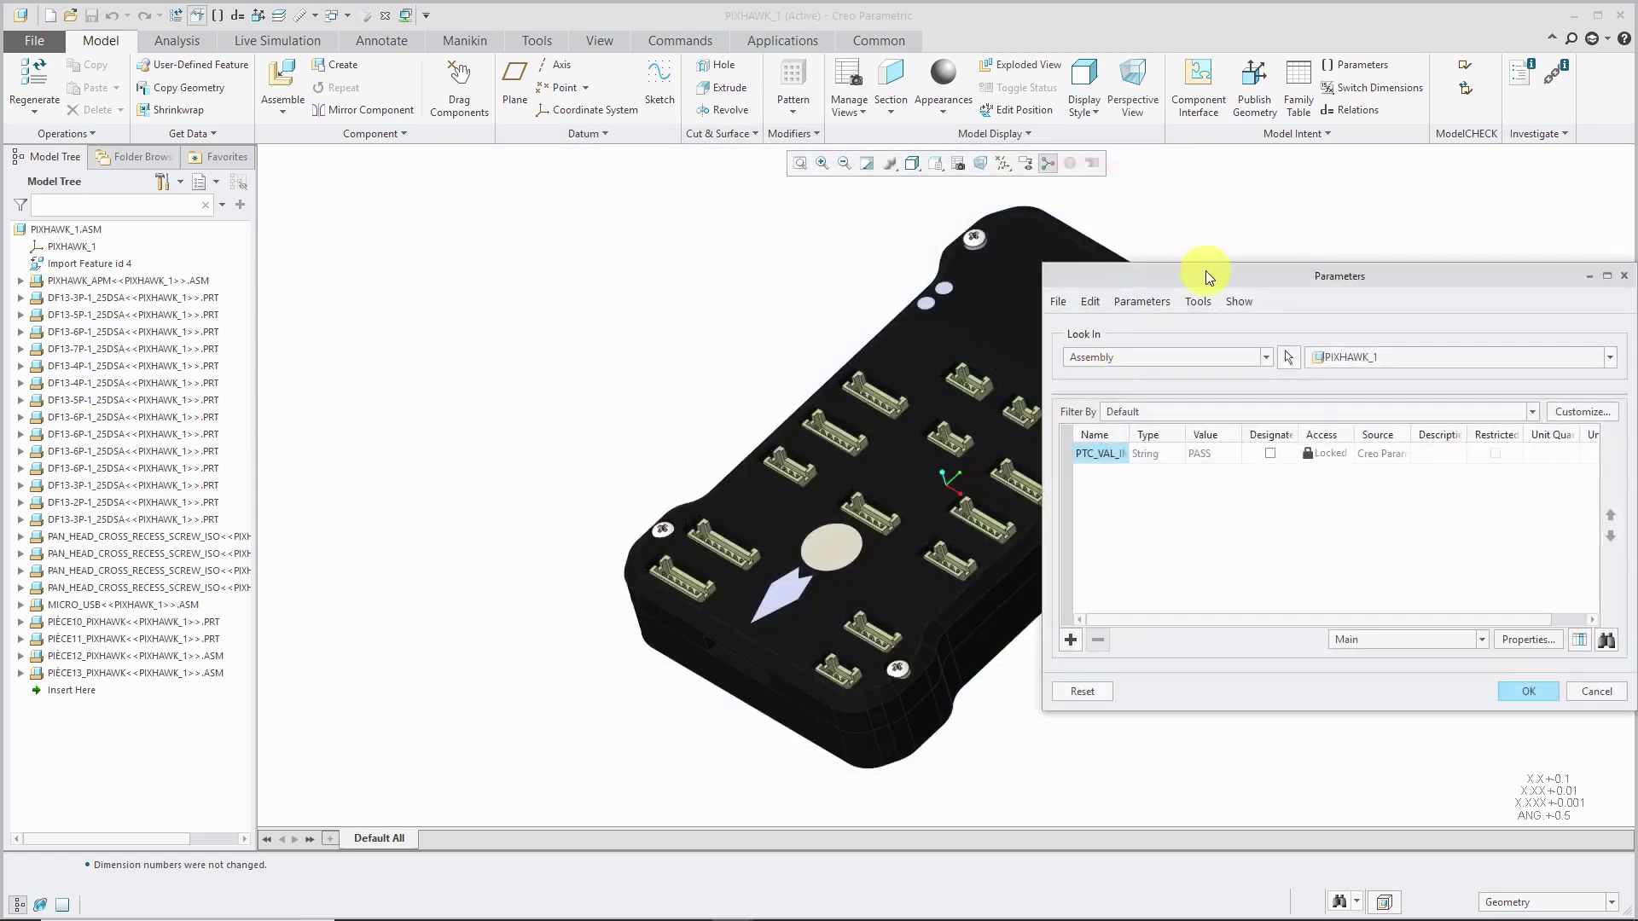
{"action": "left_click_drag", "start_coordinate": [1205, 269], "coordinate": [466, 201]}
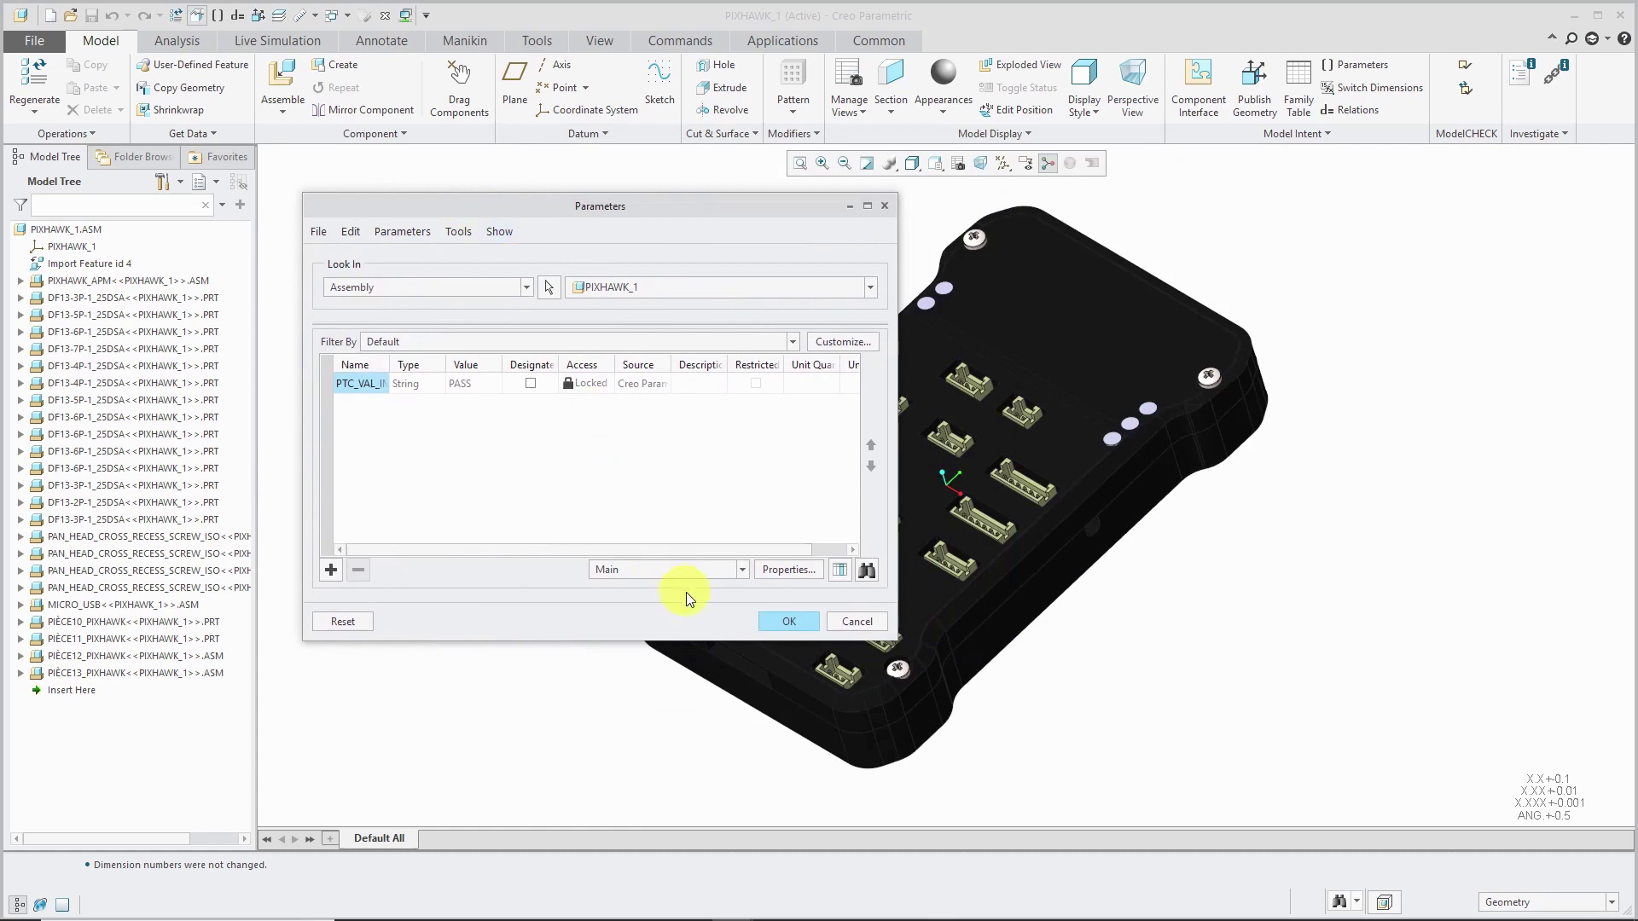
{"action": "left_click", "coordinate": [742, 569]}
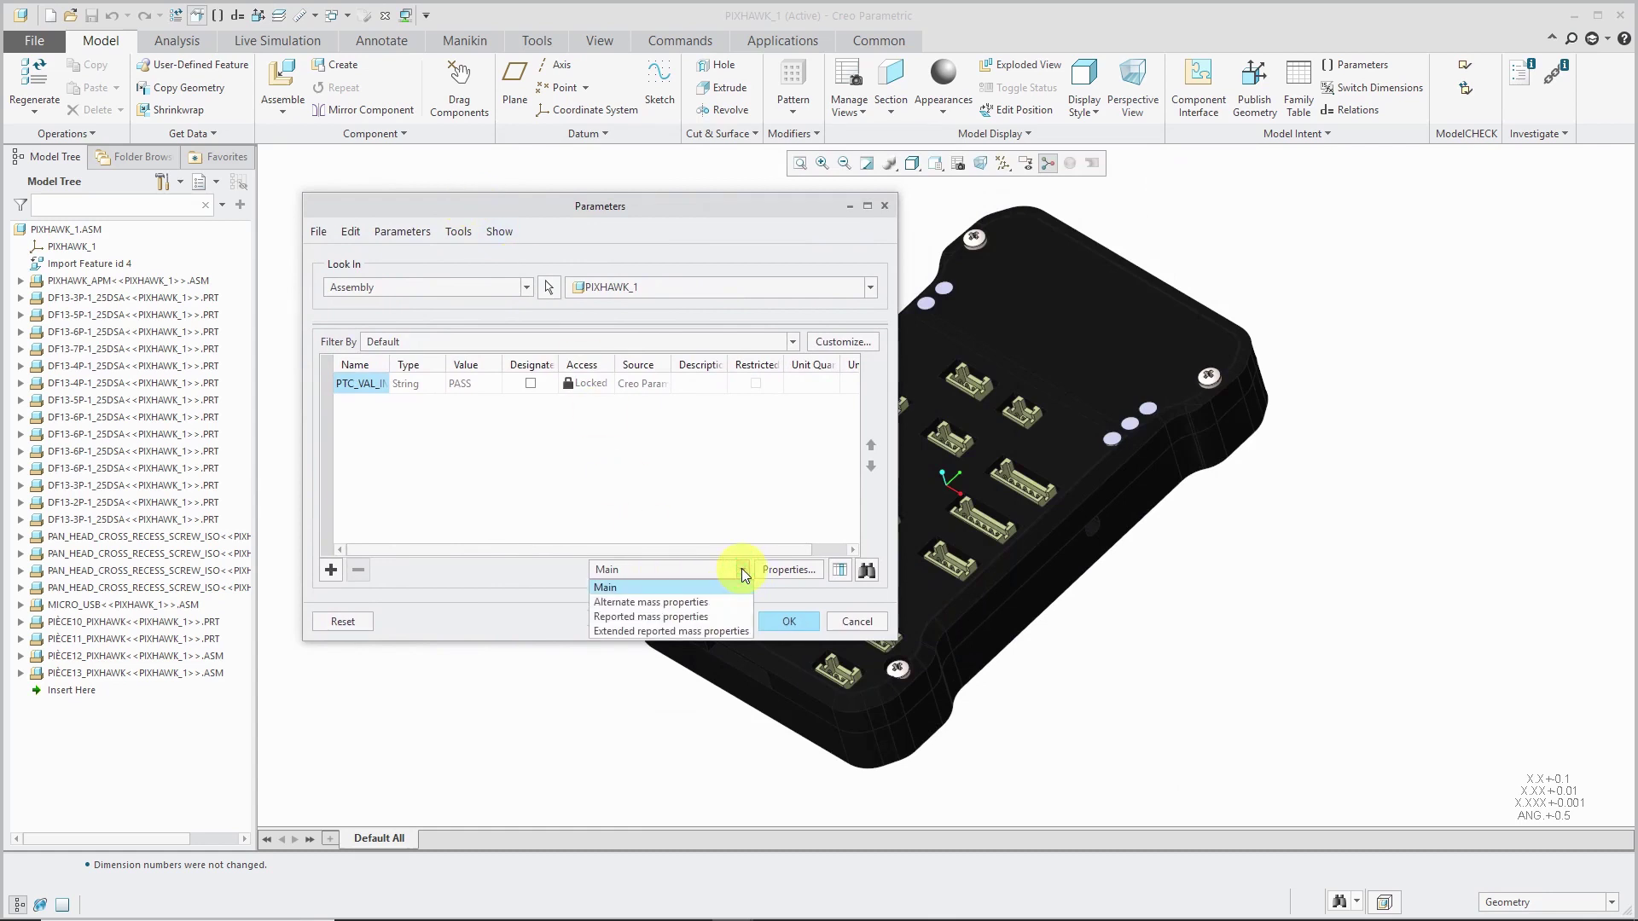
{"action": "left_click", "coordinate": [724, 619]}
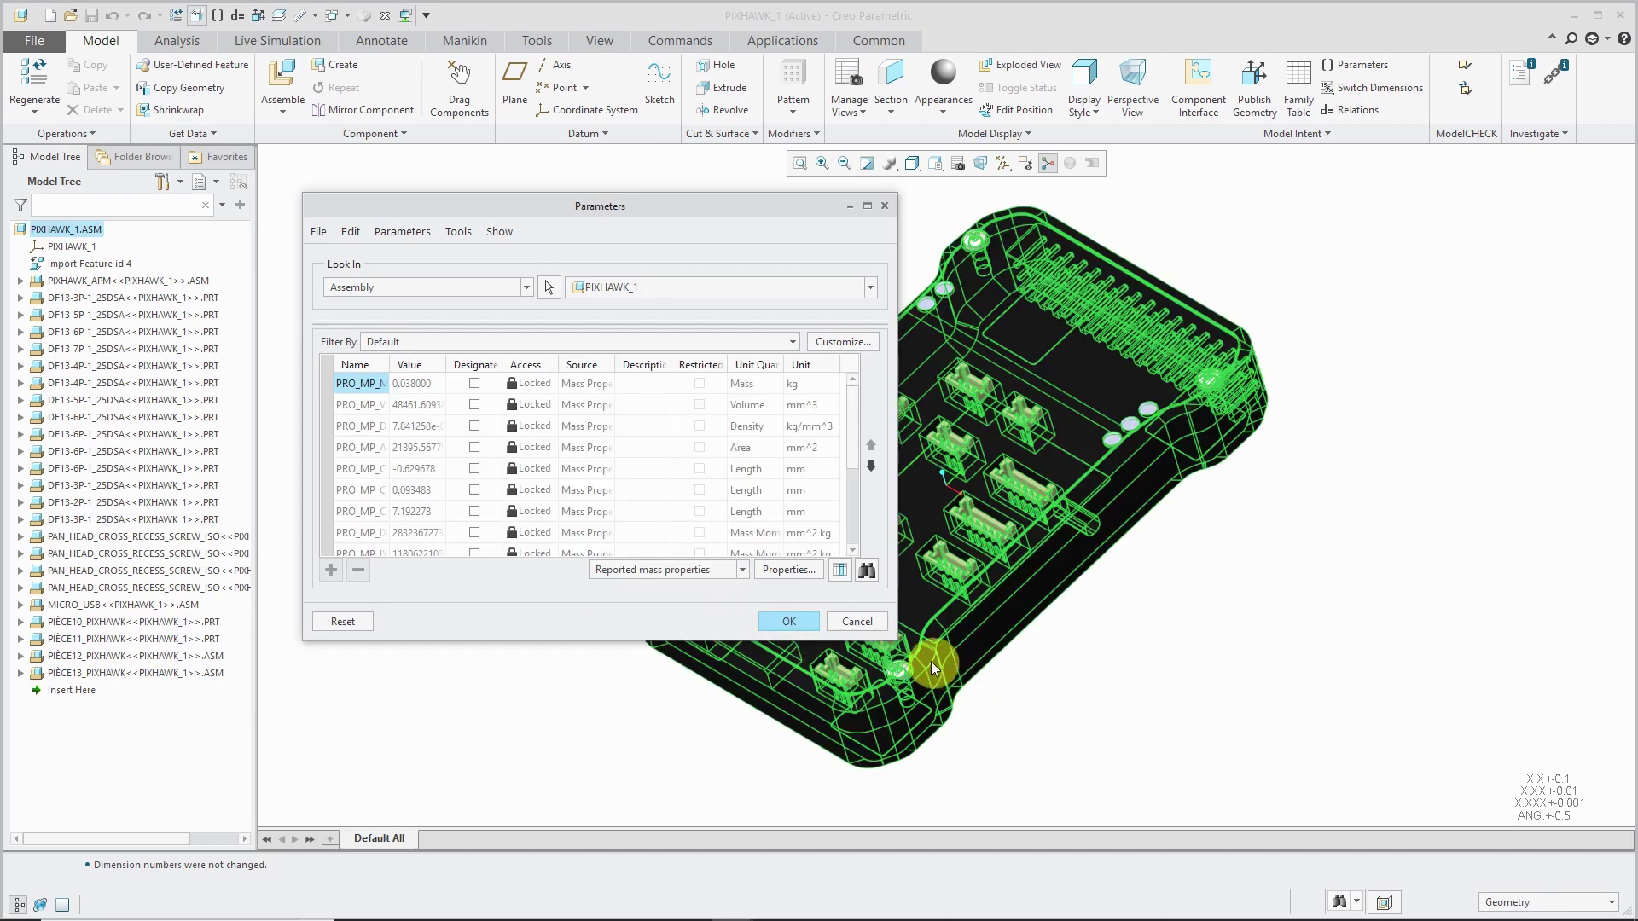
{"action": "left_click_drag", "start_coordinate": [896, 633], "coordinate": [1242, 822]}
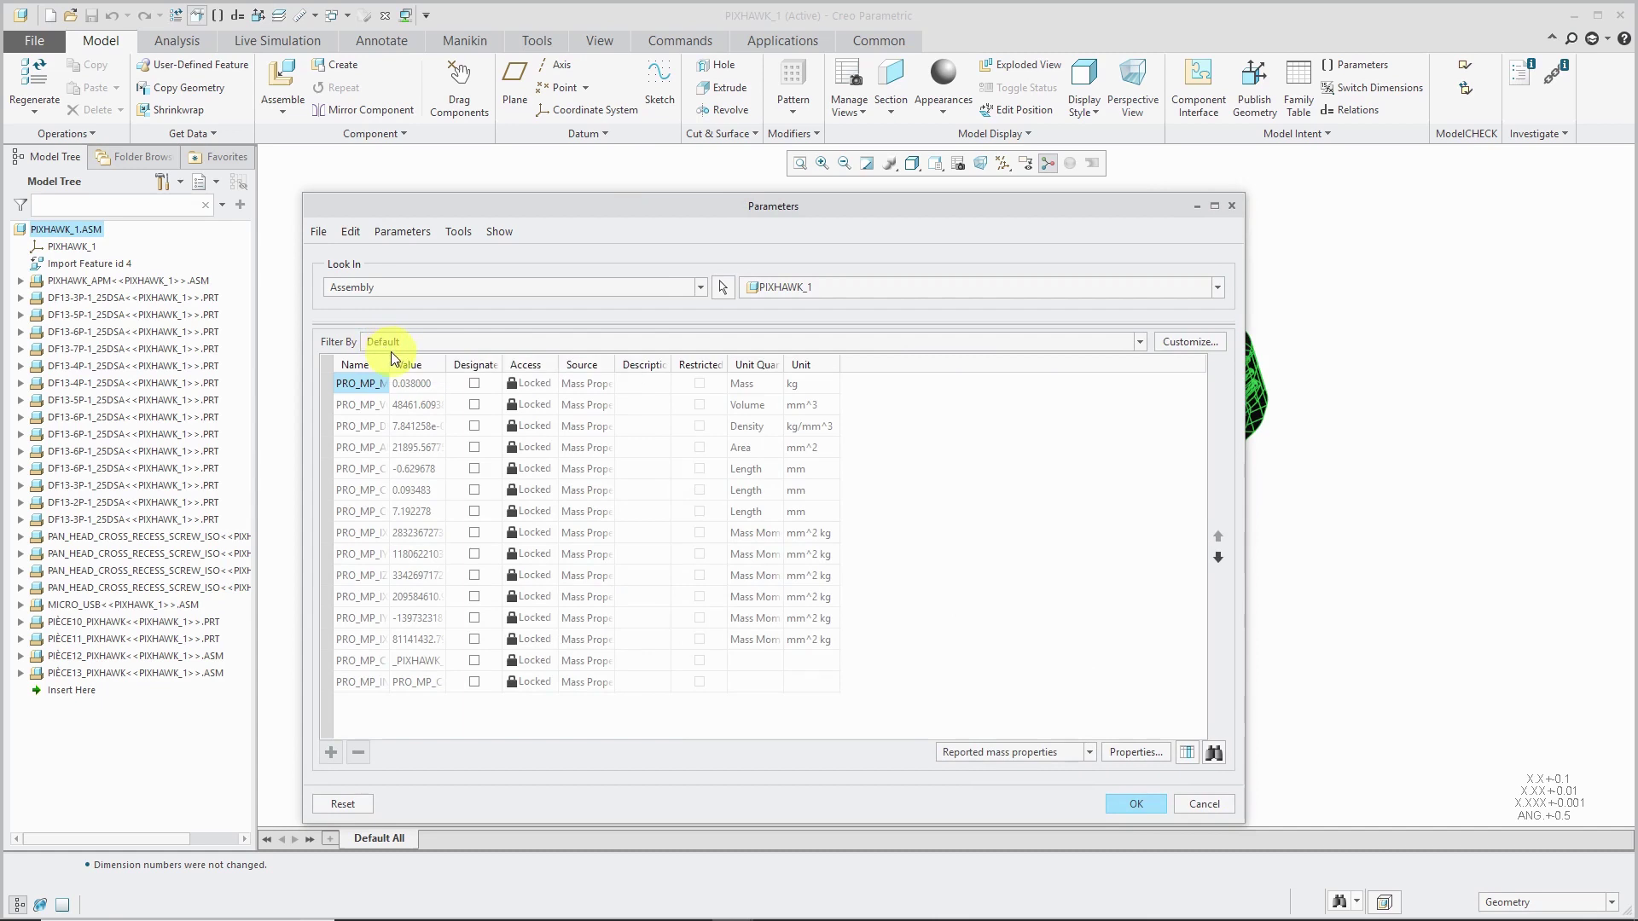
{"action": "left_click_drag", "start_coordinate": [390, 359], "coordinate": [503, 358]}
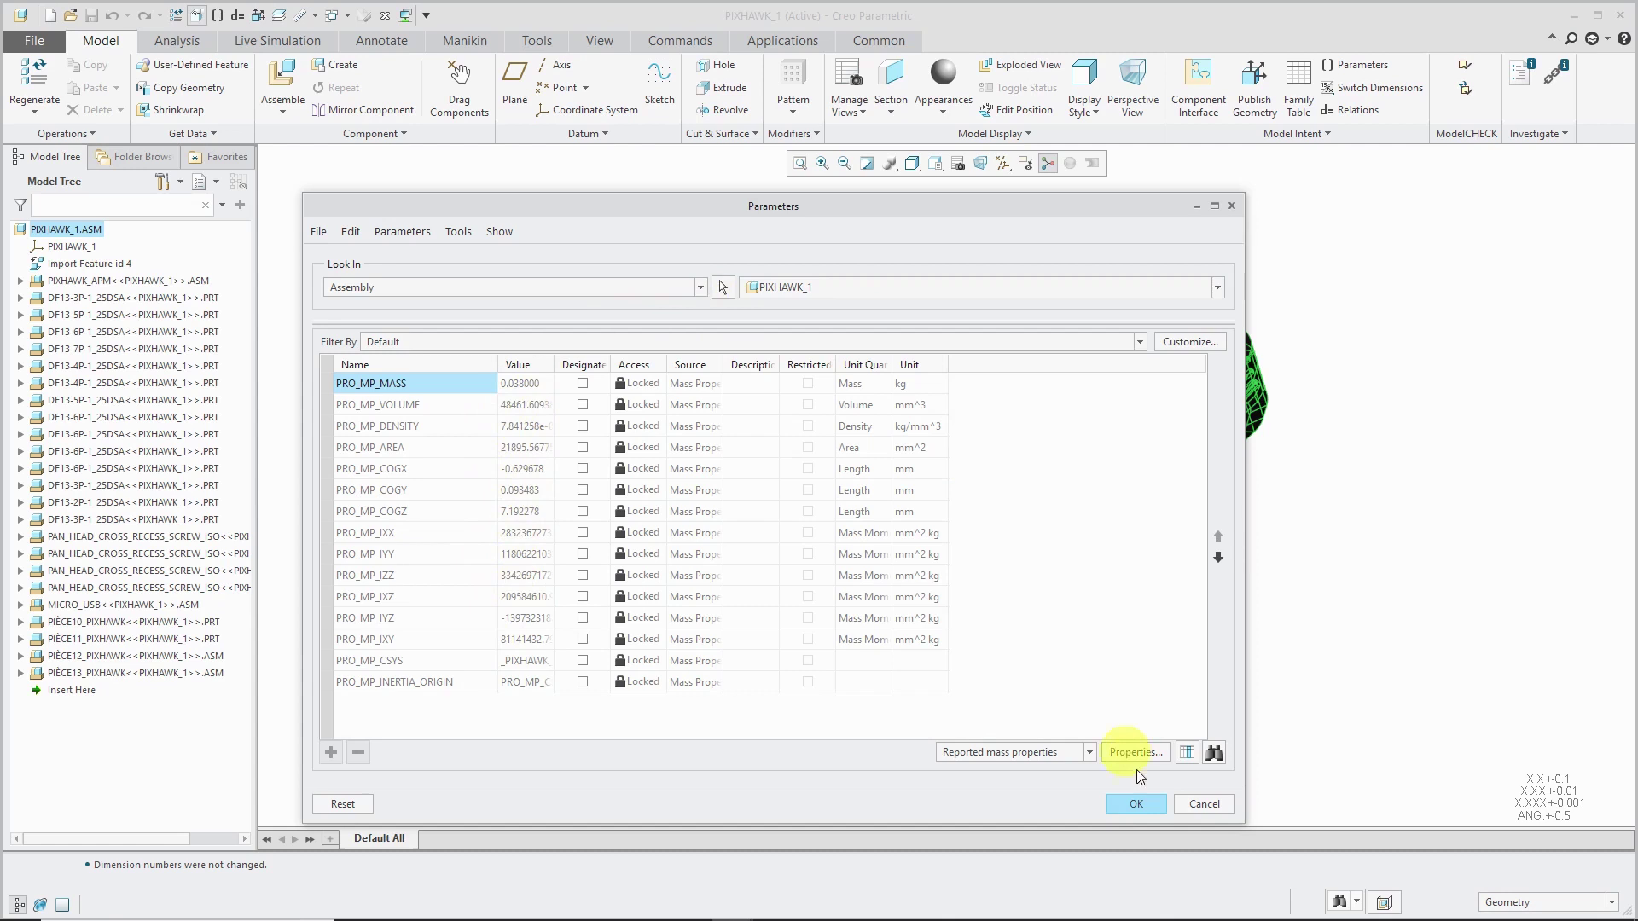
Show alternate mass parameters: PRO_MP_SOURCE PARAMETERS and PRO_MP_ALT_MASS 0.038 kg.
{"action": "left_click", "coordinate": [1091, 752]}
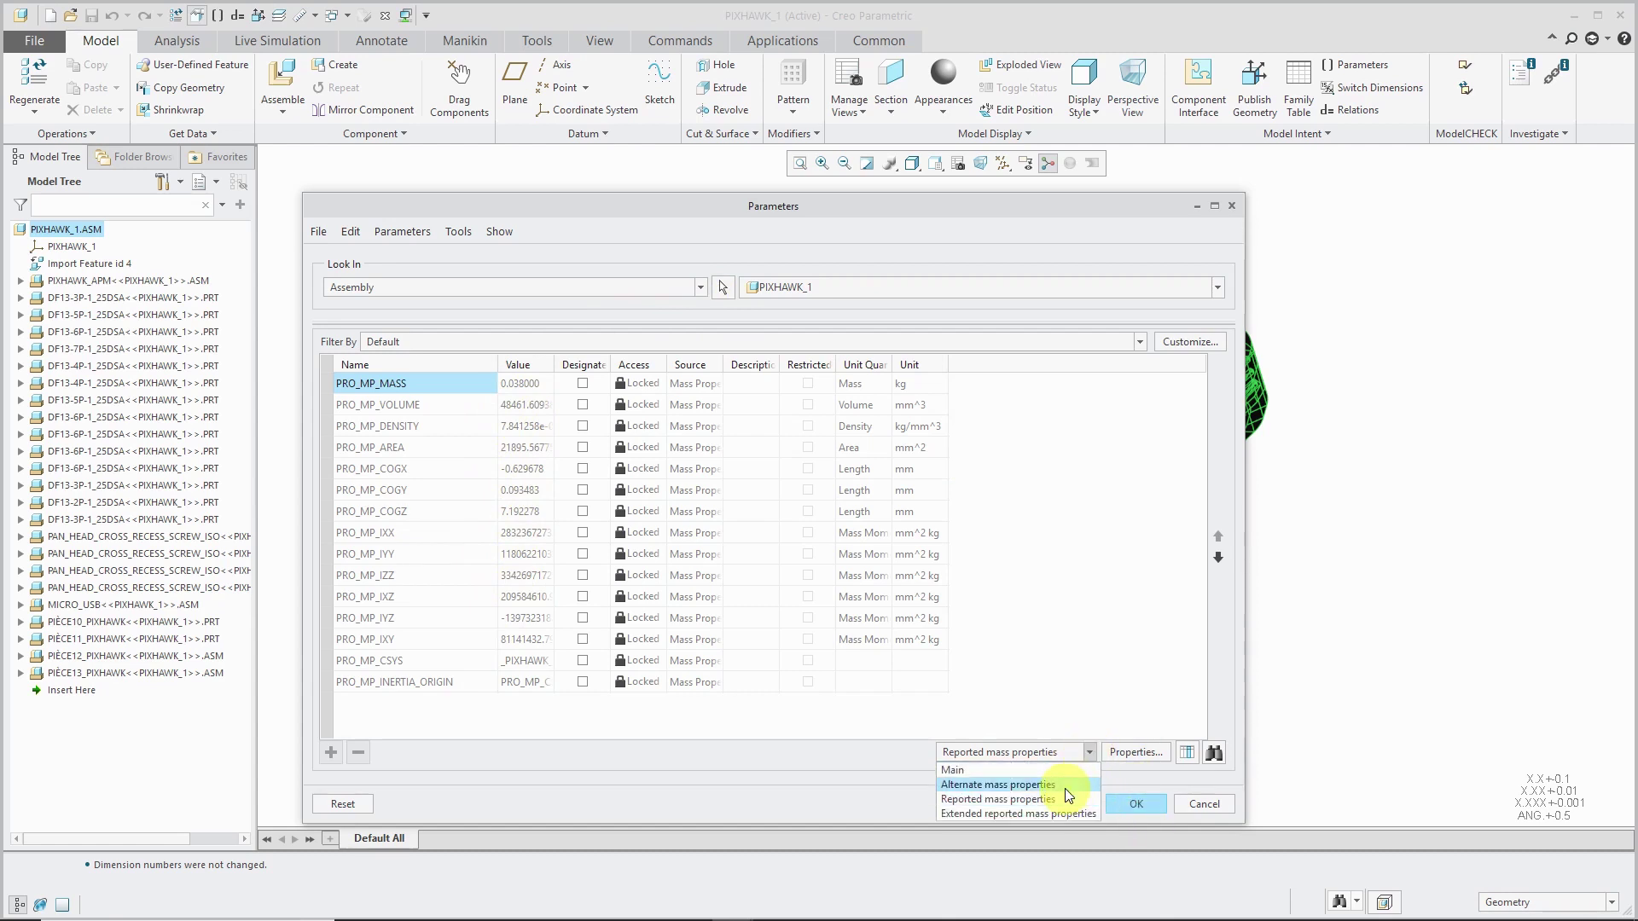
{"action": "left_click", "coordinate": [1062, 786]}
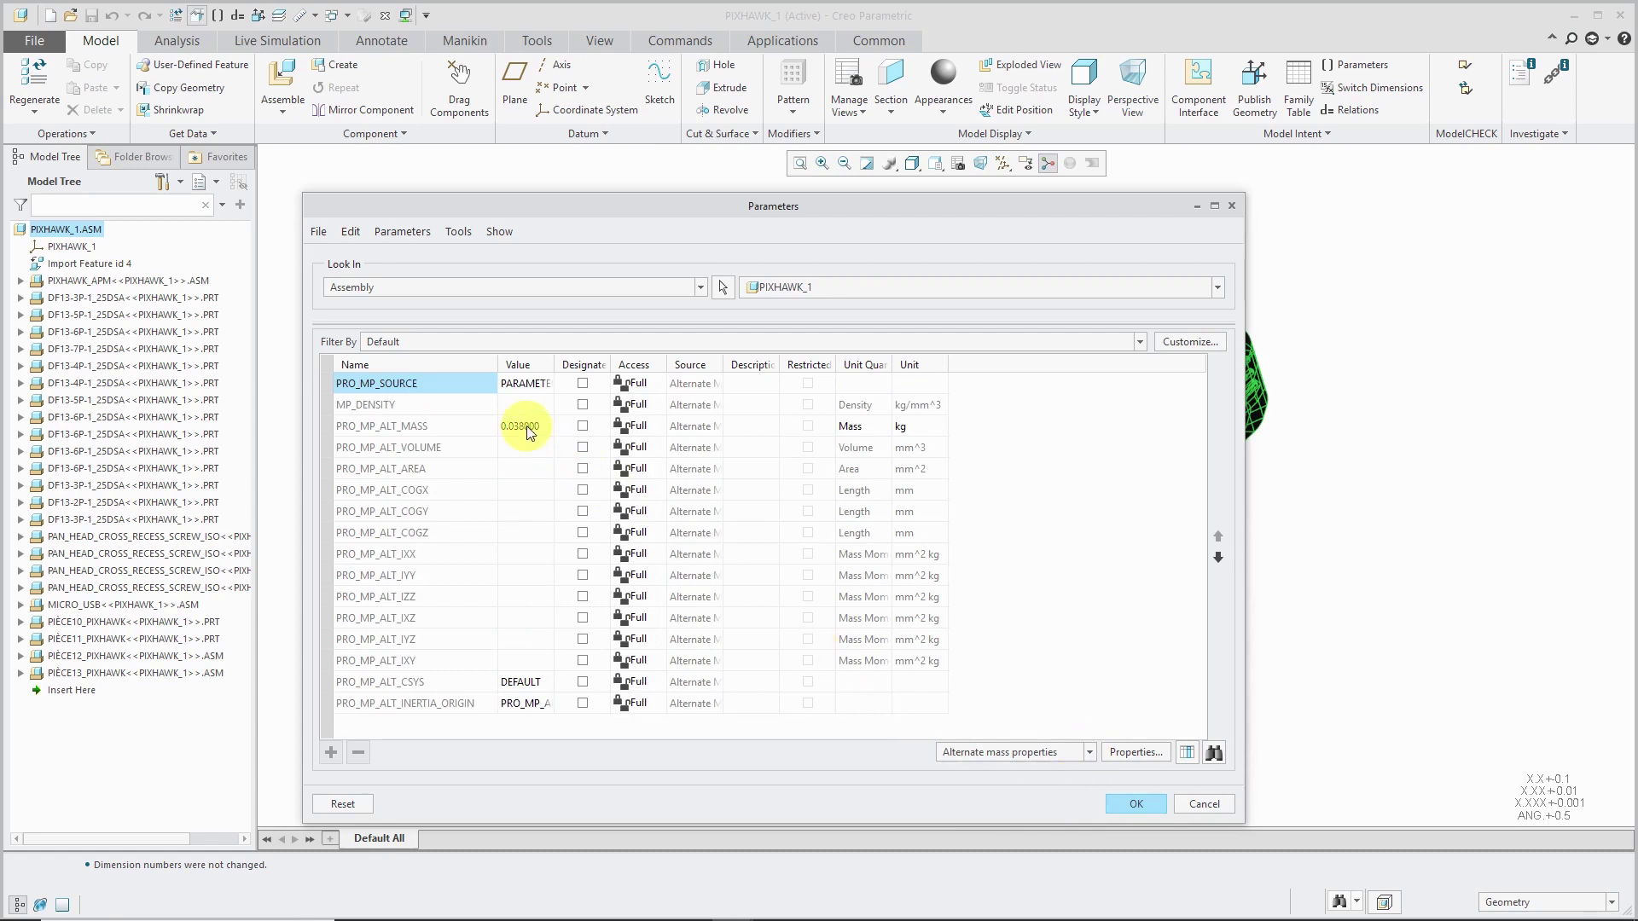
{"action": "left_click_drag", "start_coordinate": [559, 365], "coordinate": [639, 365]}
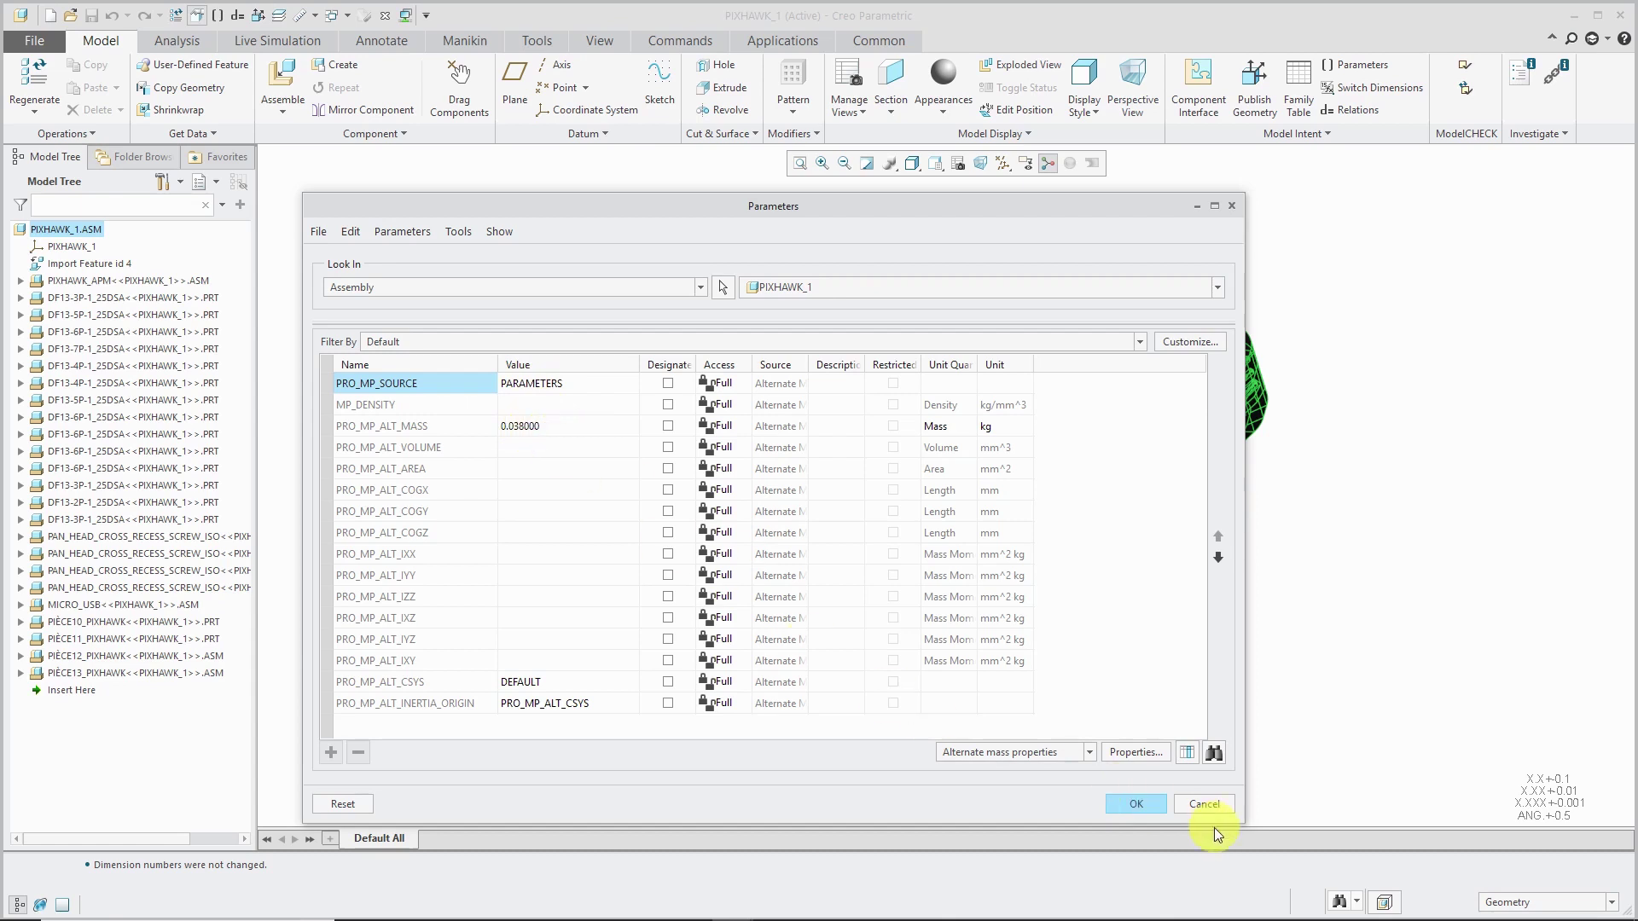
Close the assembly's mass parameters and Model Properties, then switch to the BASE_BEAM_L part window.
{"action": "left_click", "coordinate": [1136, 804]}
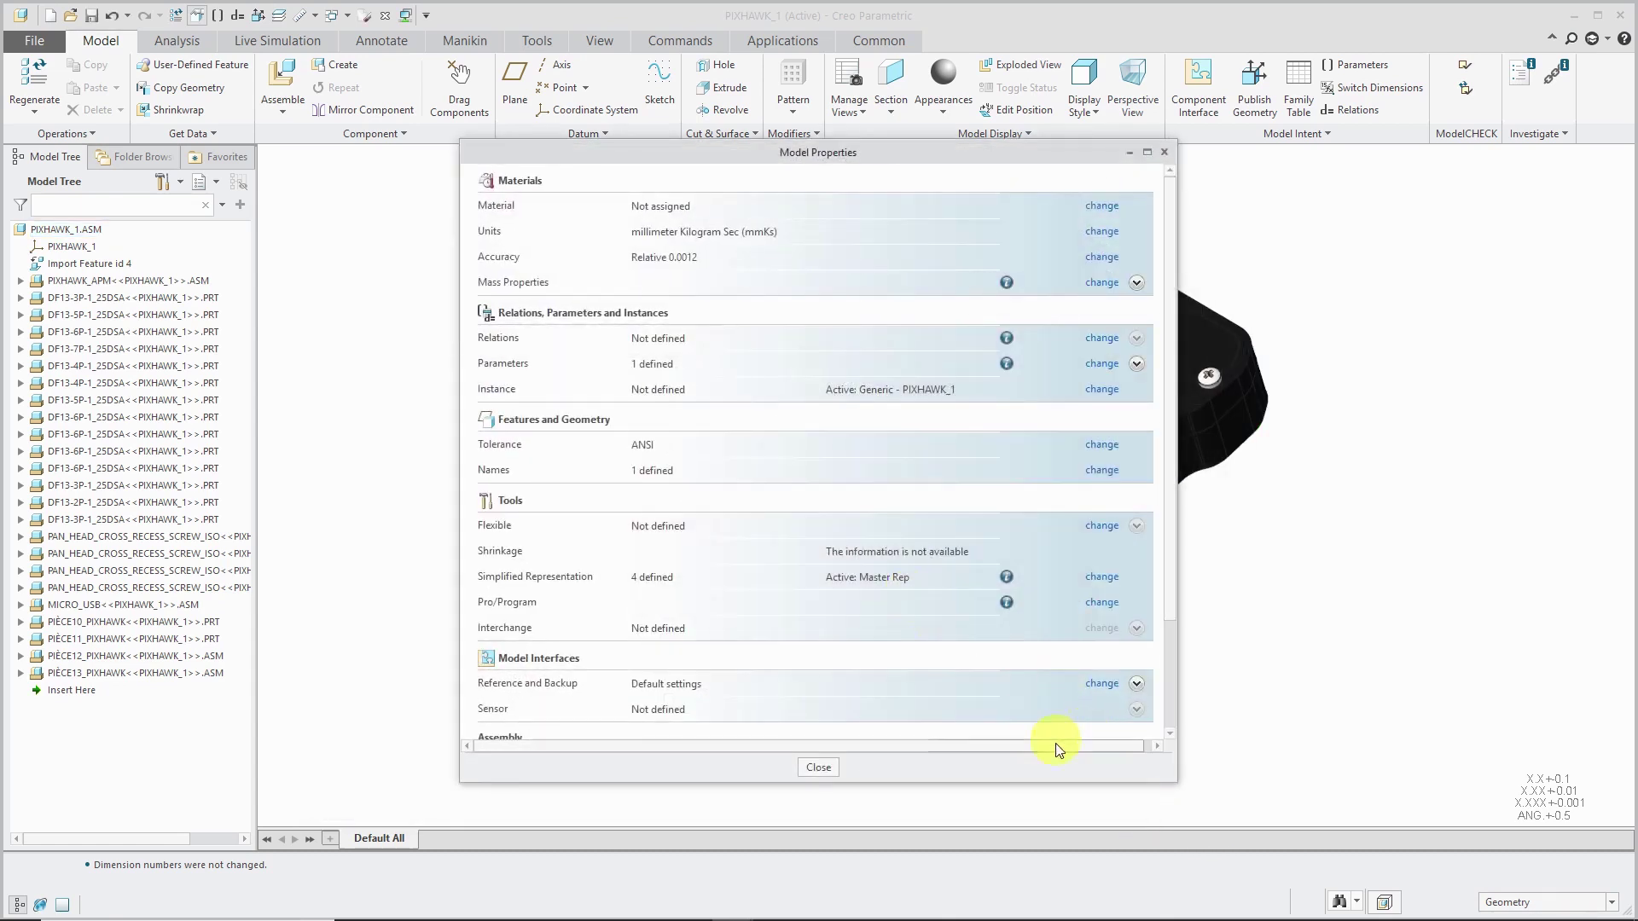
{"action": "left_click", "coordinate": [814, 766]}
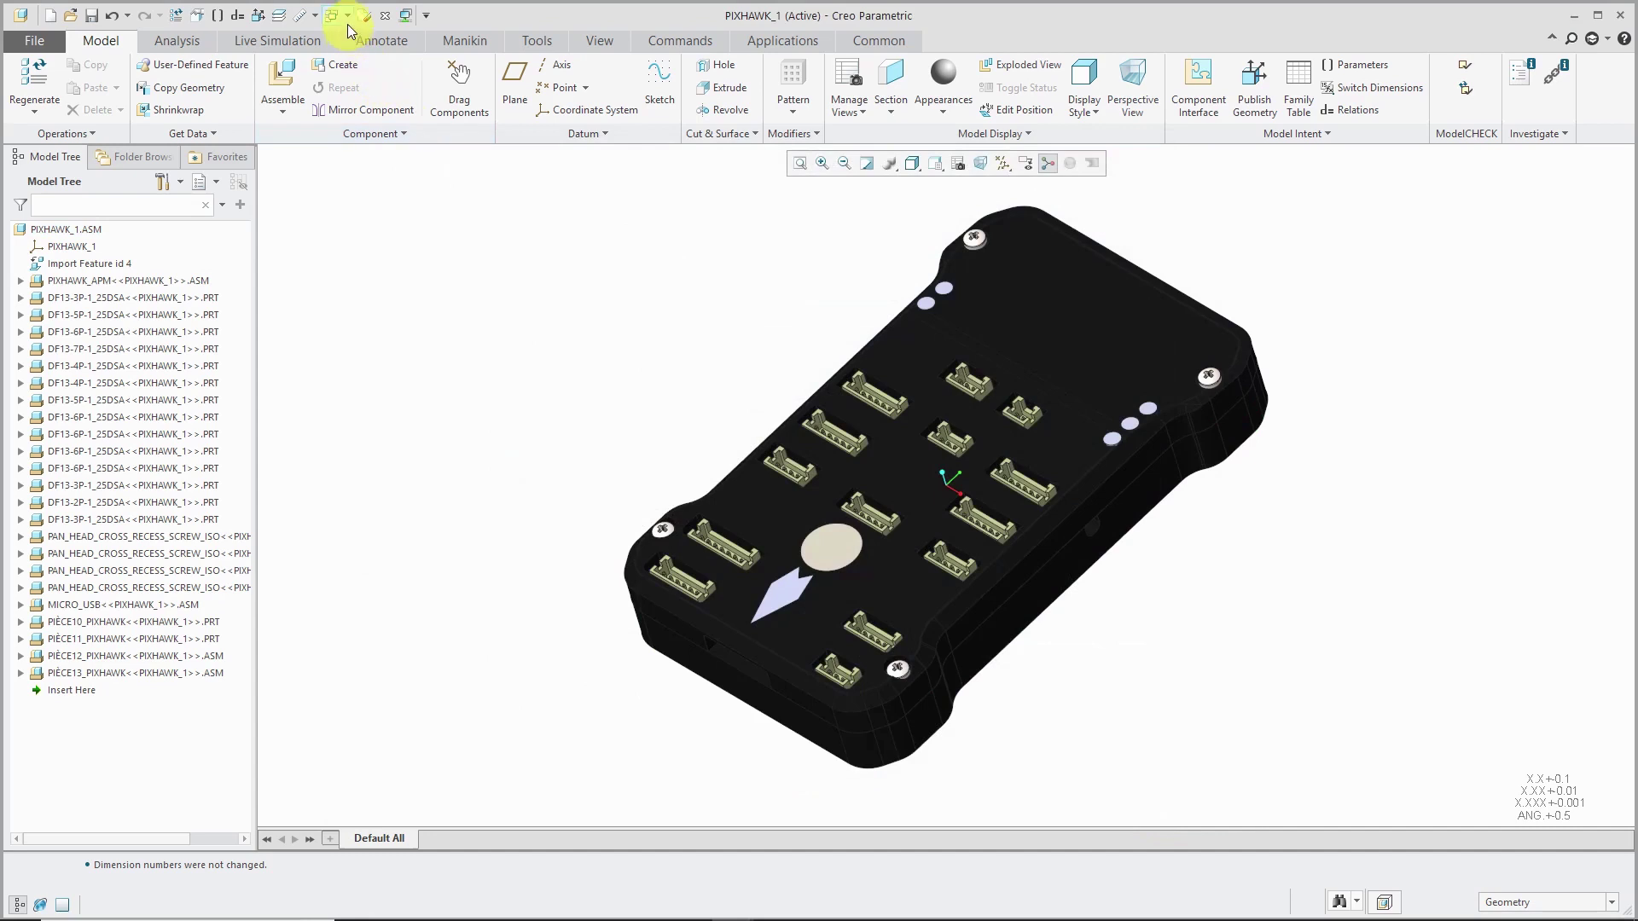
{"action": "left_click", "coordinate": [345, 15]}
{"action": "left_click", "coordinate": [367, 110]}
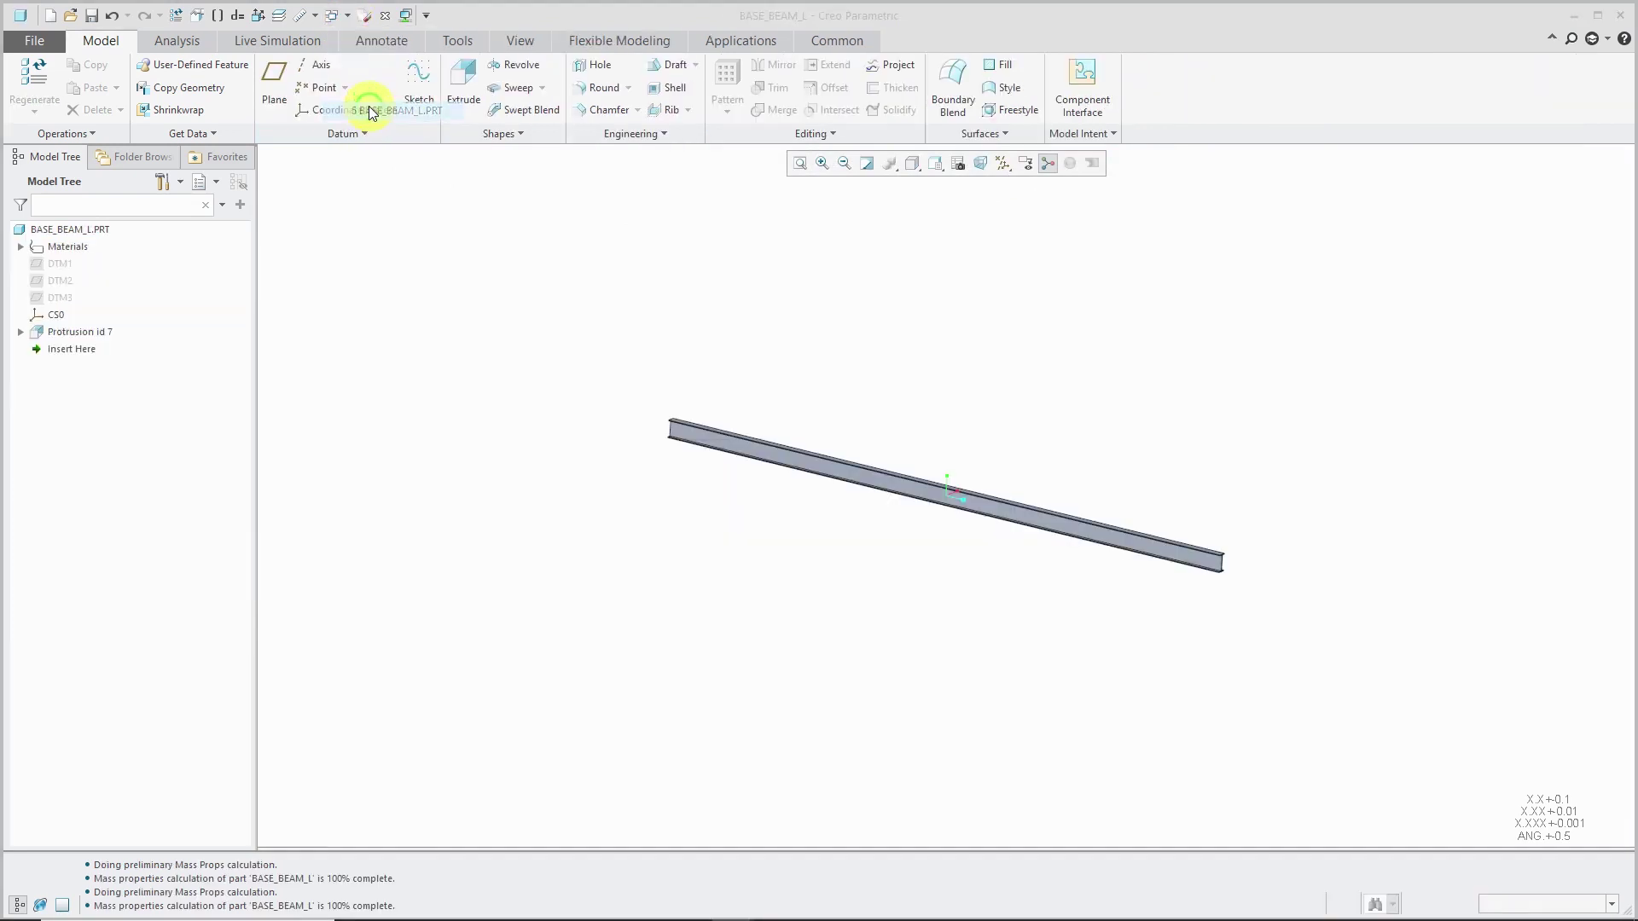
{"action": "scroll", "coordinate": [930, 508], "scroll_direction": "up", "scroll_amount": 3}
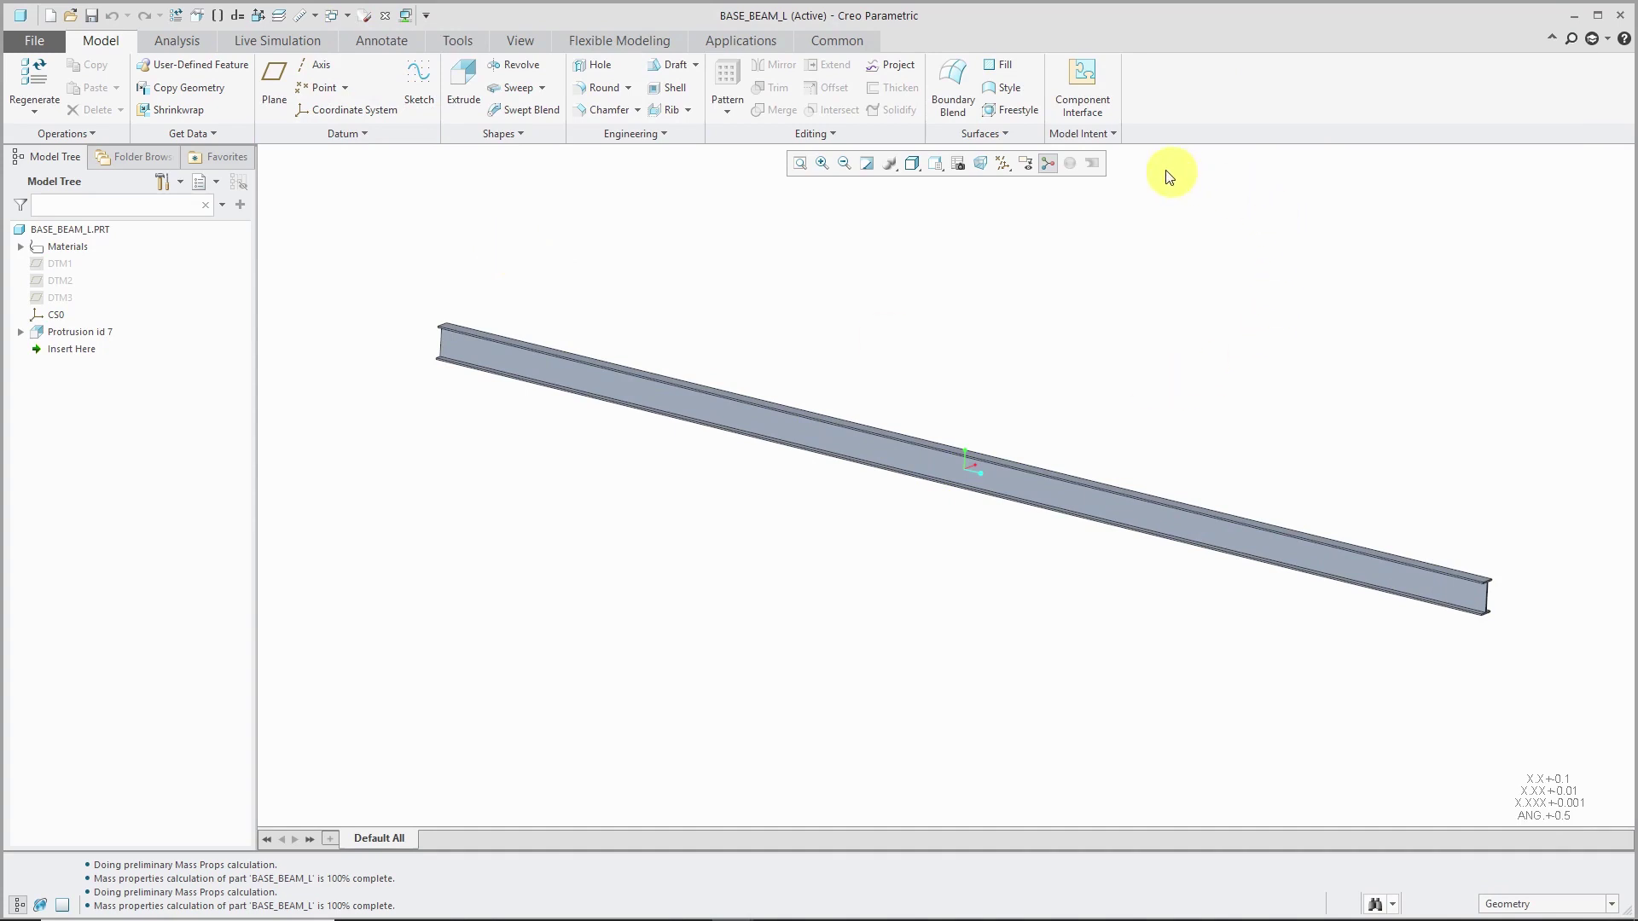
Compare BASE_BEAM_L's alternate and reported mass parameters (mass 3.932850 tonne), leaving PRO_MP_SOURCE as GEOMETRY.
{"action": "left_click", "coordinate": [1105, 135]}
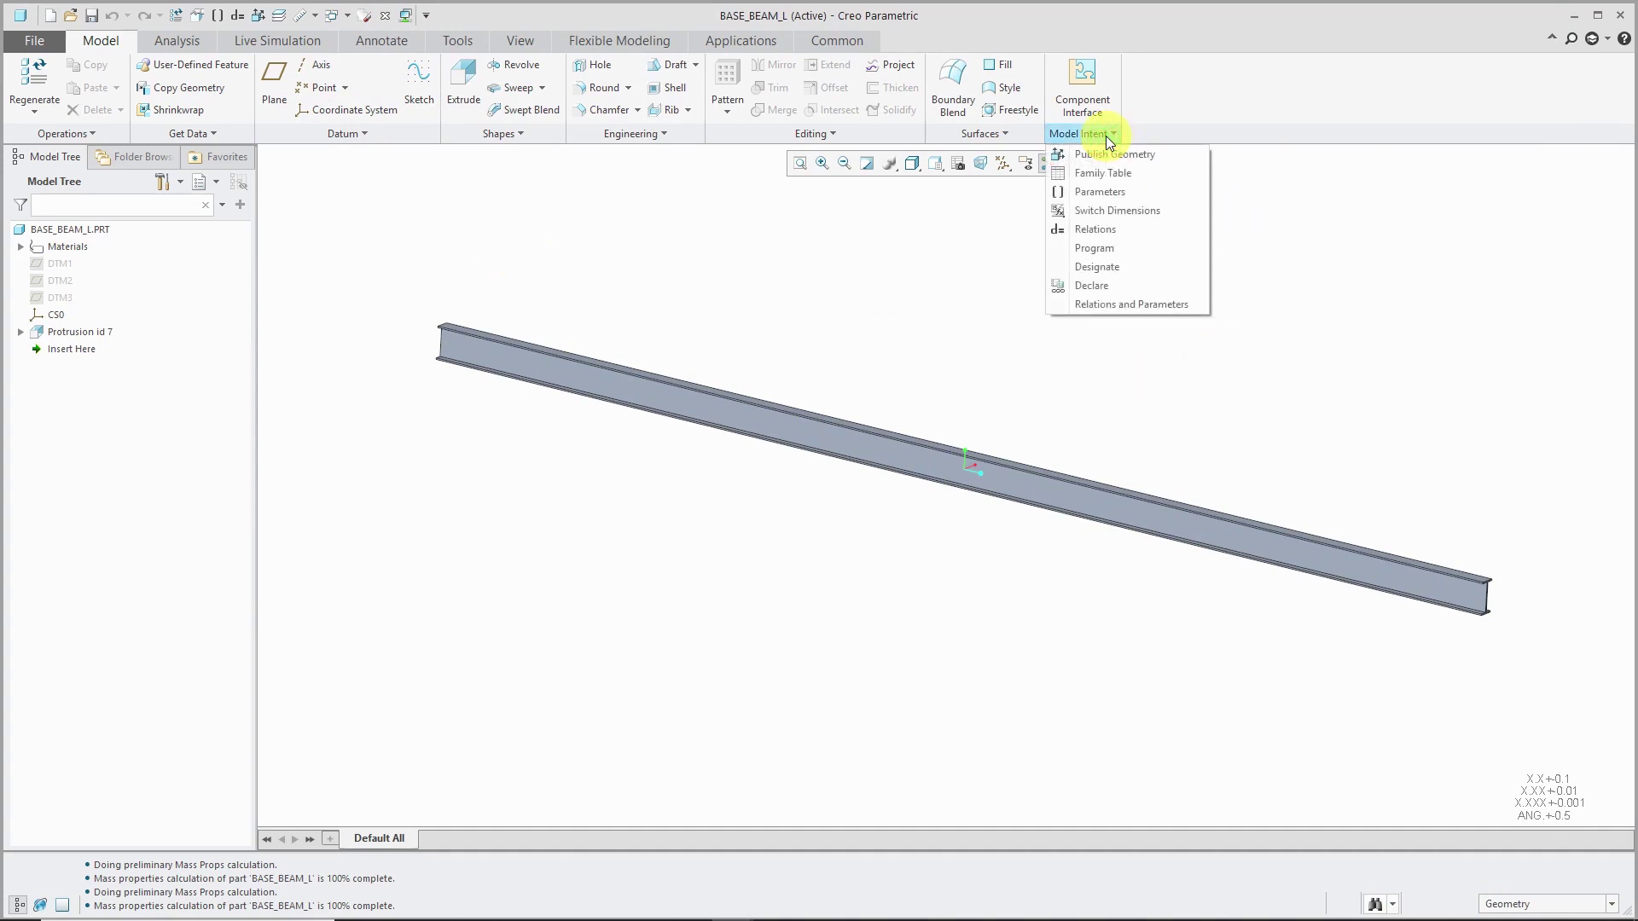
{"action": "left_click", "coordinate": [1115, 192]}
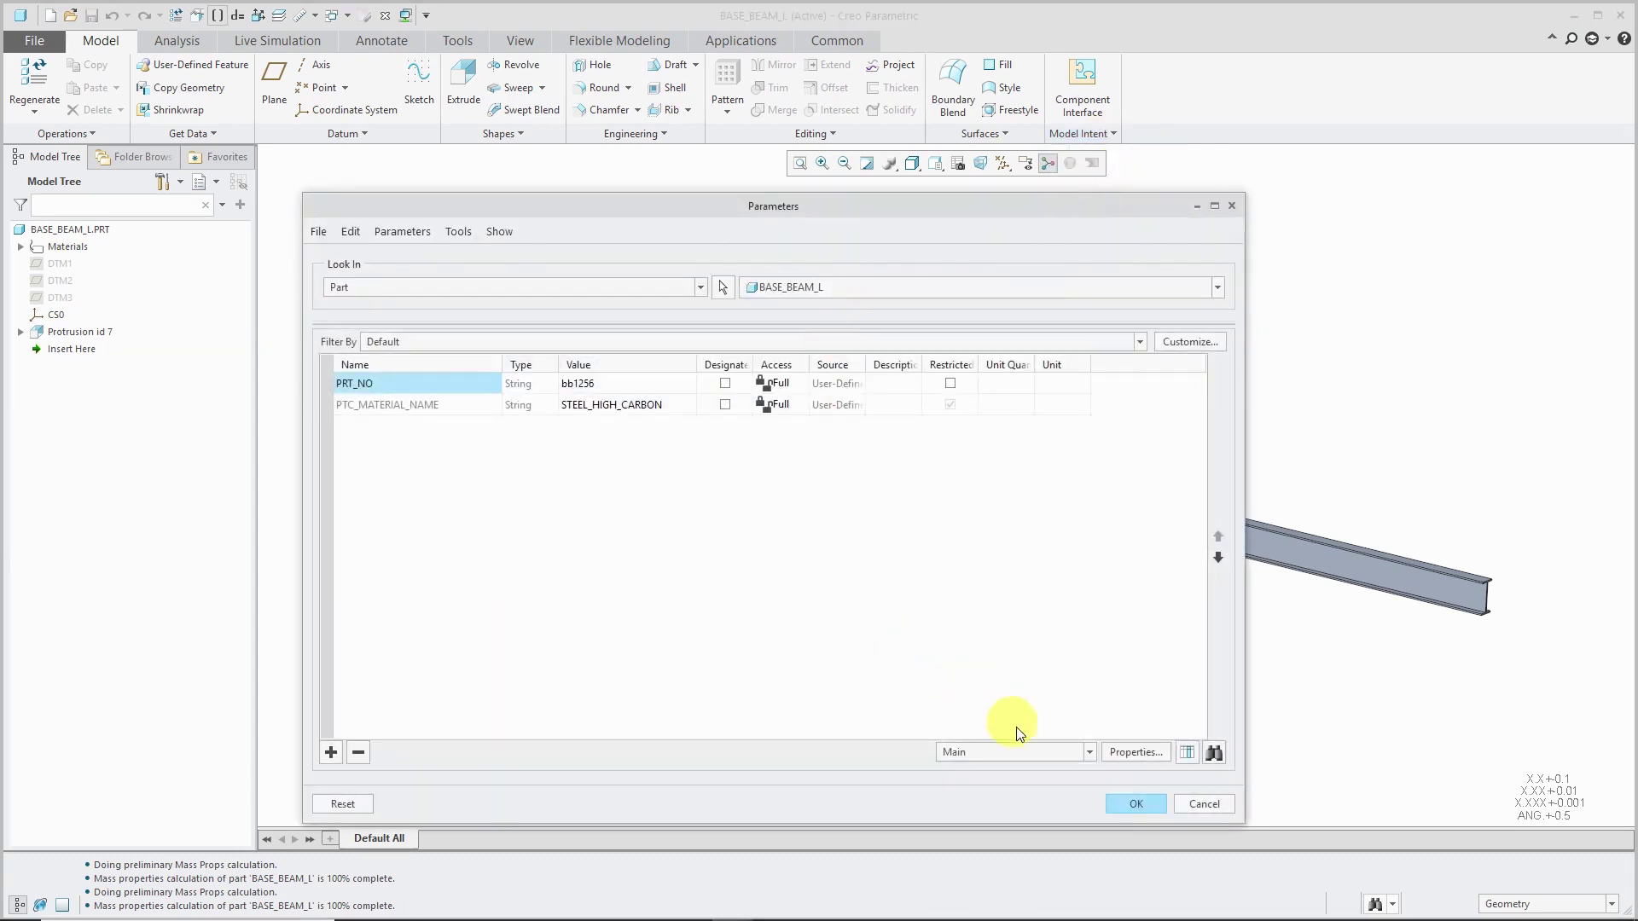
{"action": "left_click", "coordinate": [1051, 750]}
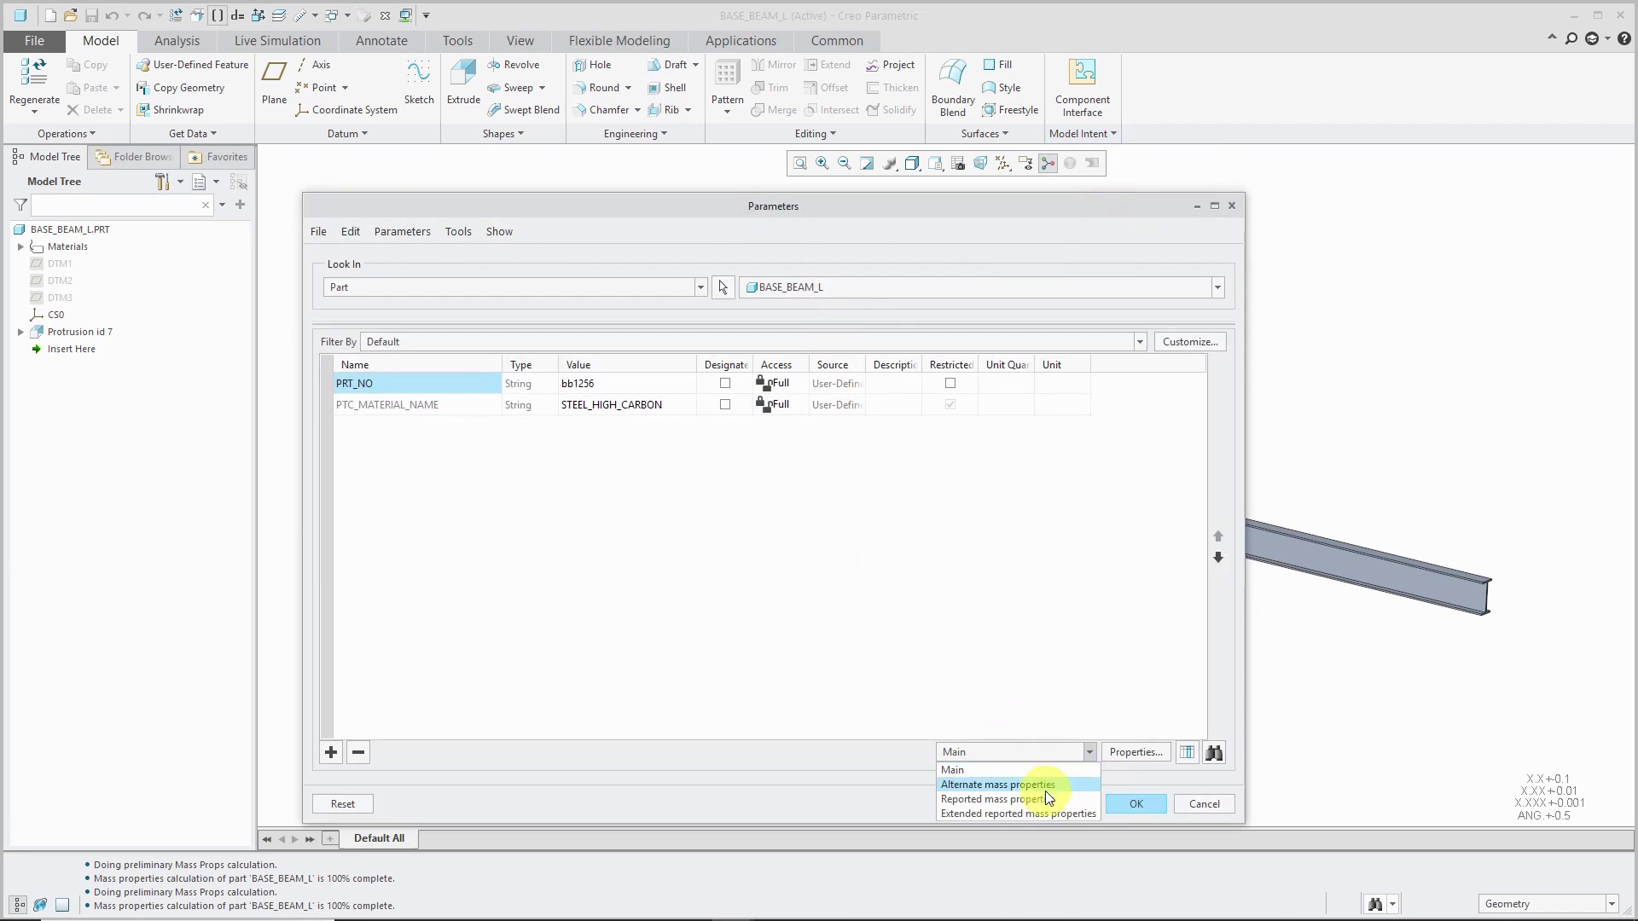
{"action": "left_click", "coordinate": [1045, 789]}
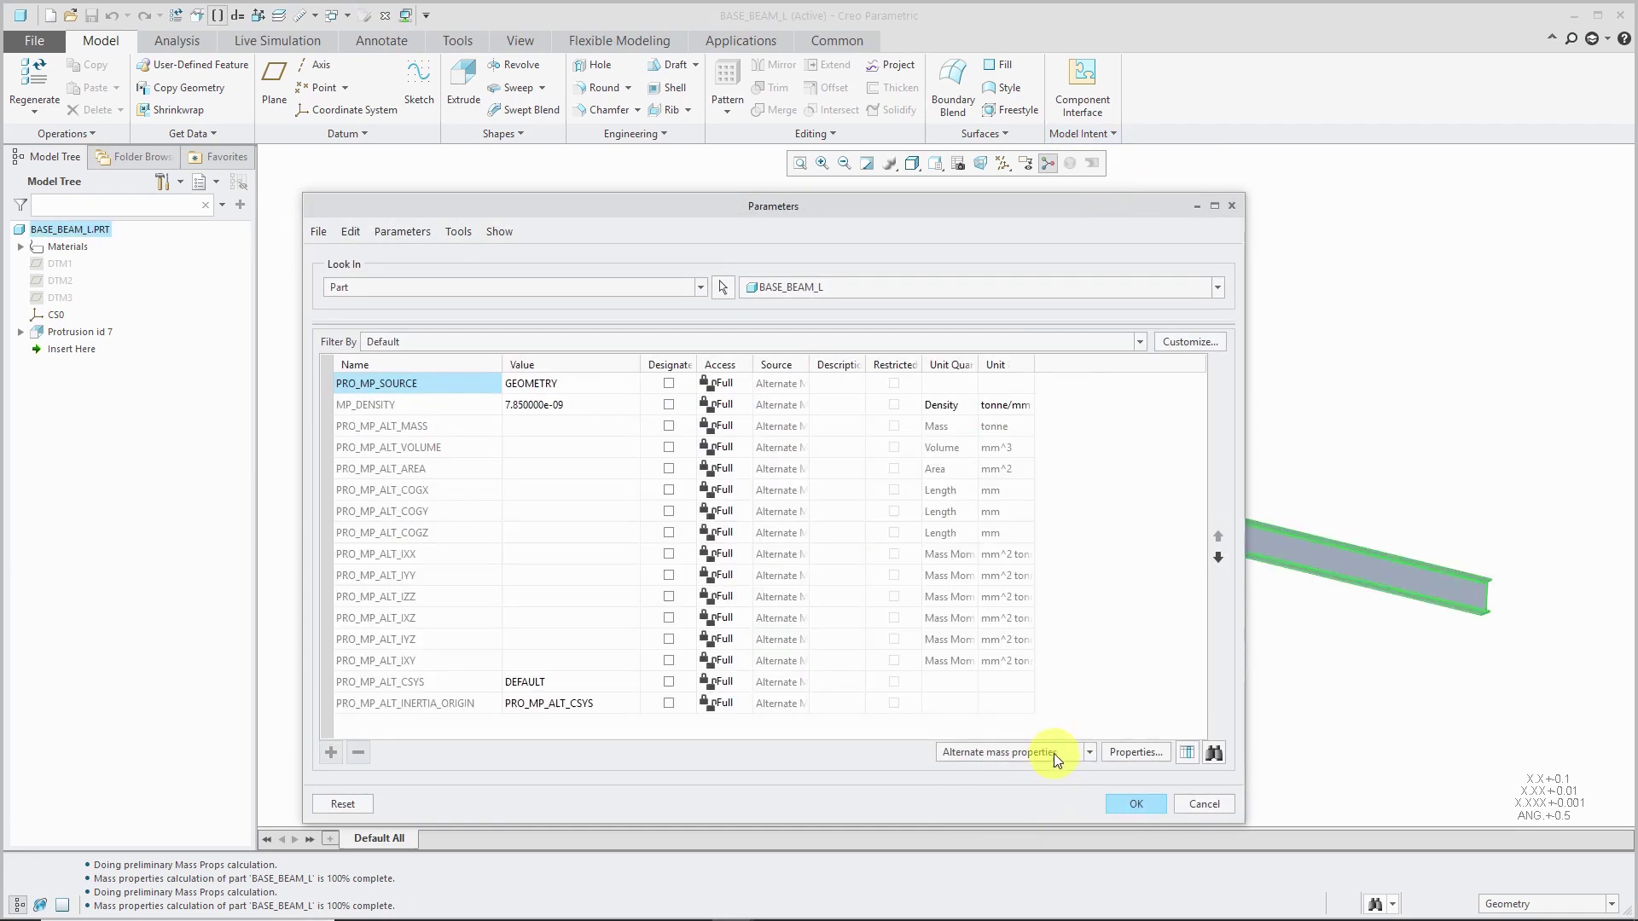
{"action": "left_click", "coordinate": [1052, 754]}
{"action": "left_click", "coordinate": [1046, 802]}
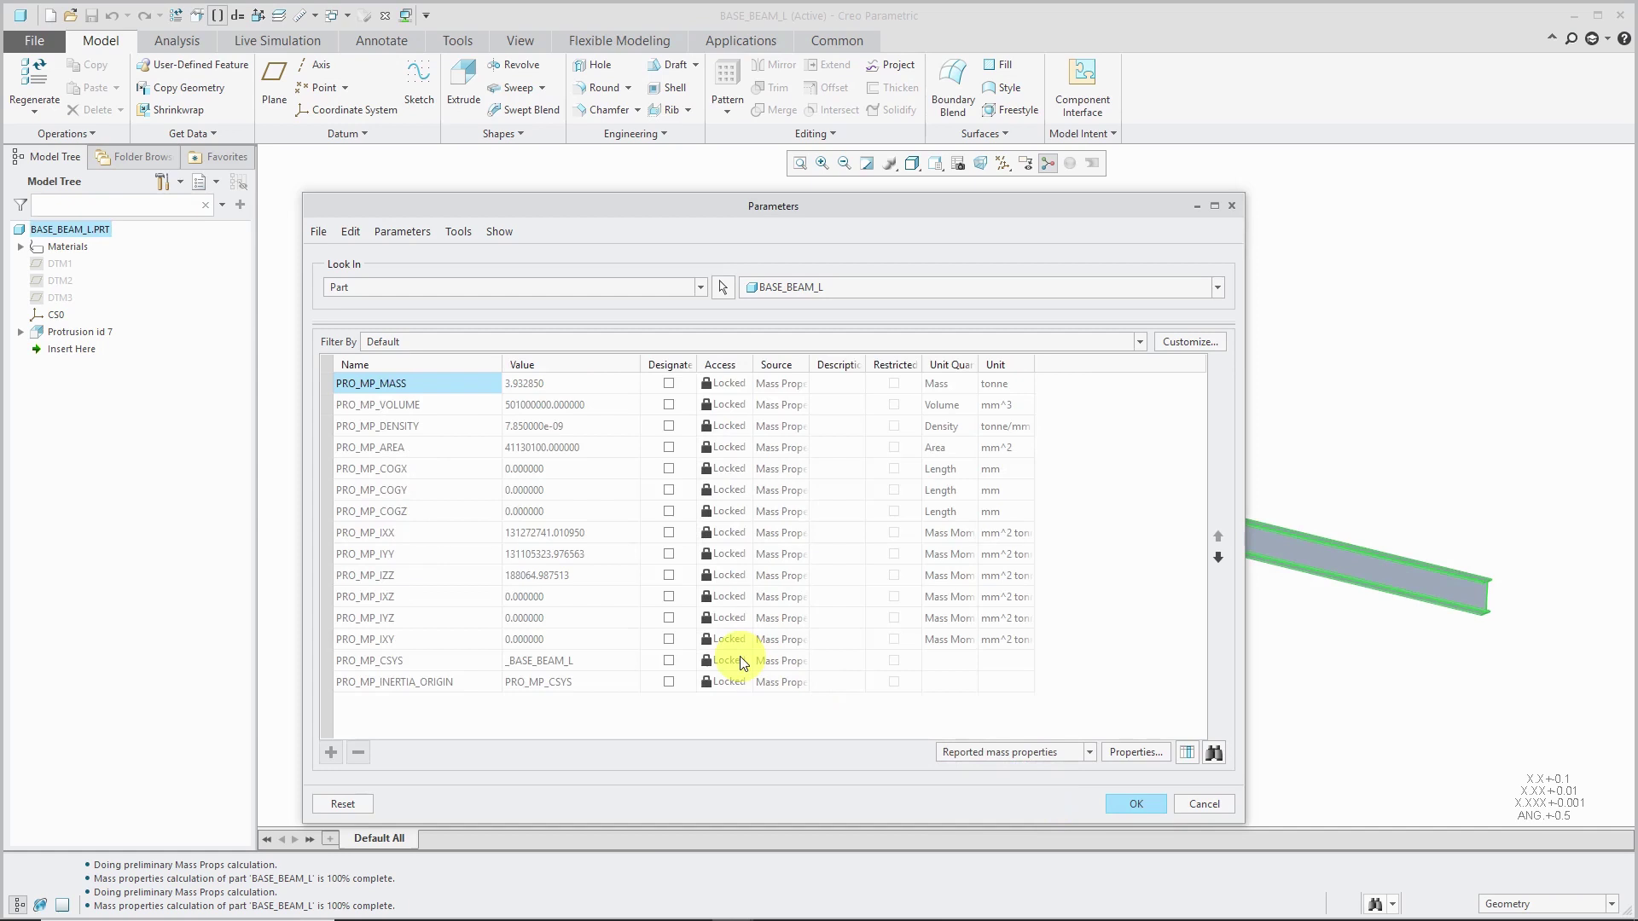
{"action": "left_click", "coordinate": [1090, 752]}
{"action": "left_click", "coordinate": [1072, 782]}
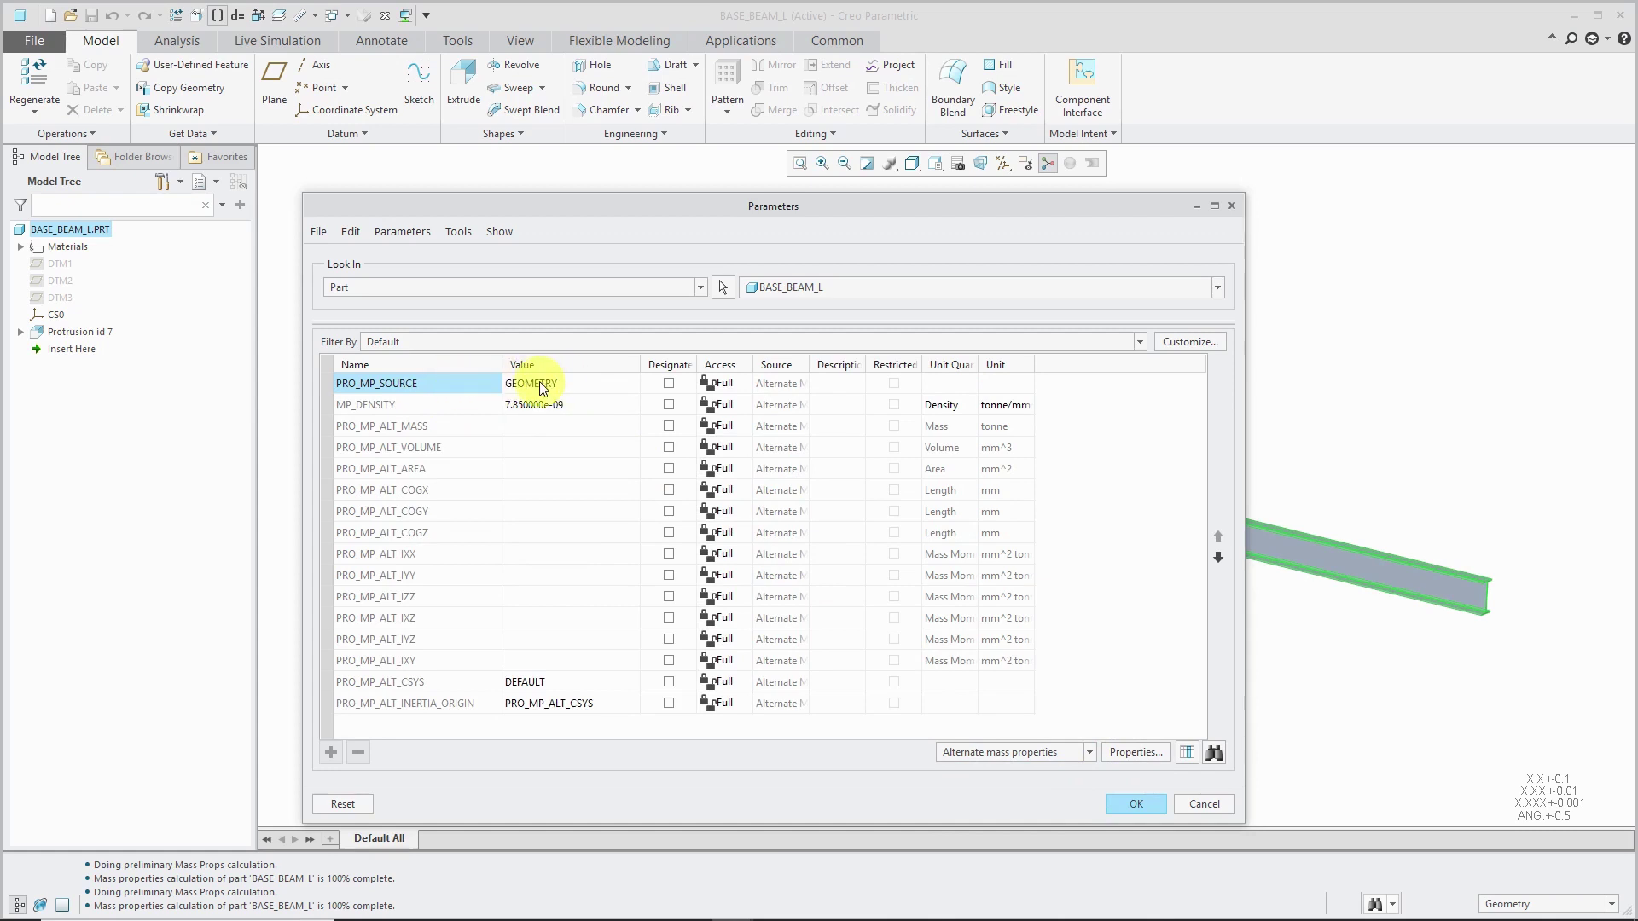
{"action": "left_click", "coordinate": [1137, 804]}
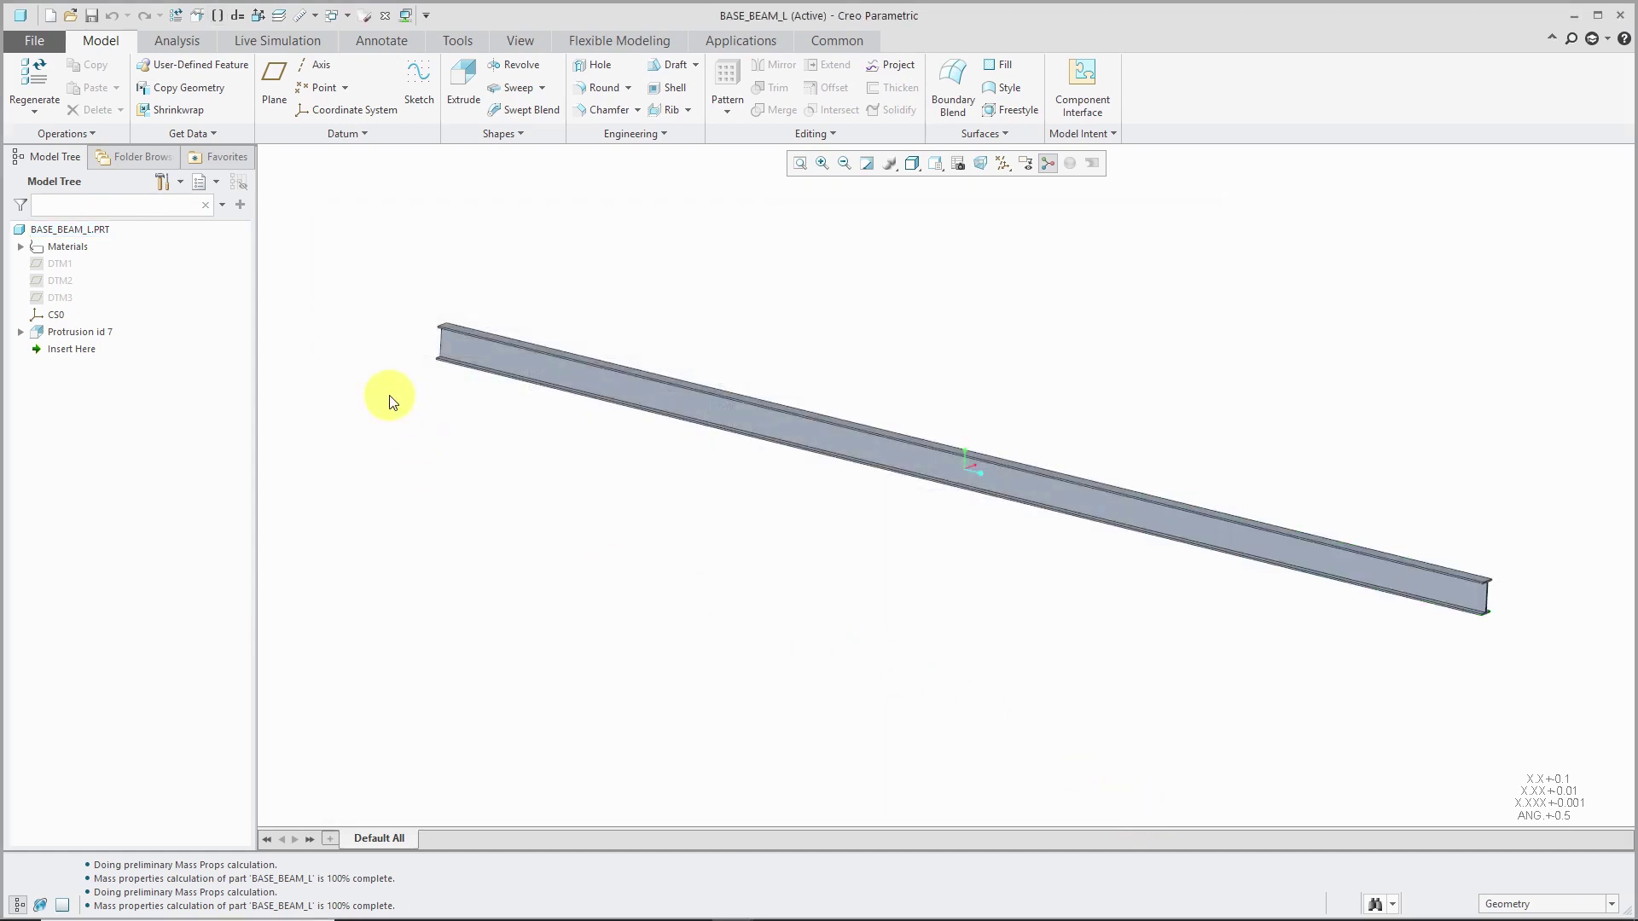
Switch to STUNTBIKE.ASM and open the DRIVER_CG sphere part in its own window.
{"action": "left_click", "coordinate": [348, 15]}
{"action": "left_click", "coordinate": [376, 37]}
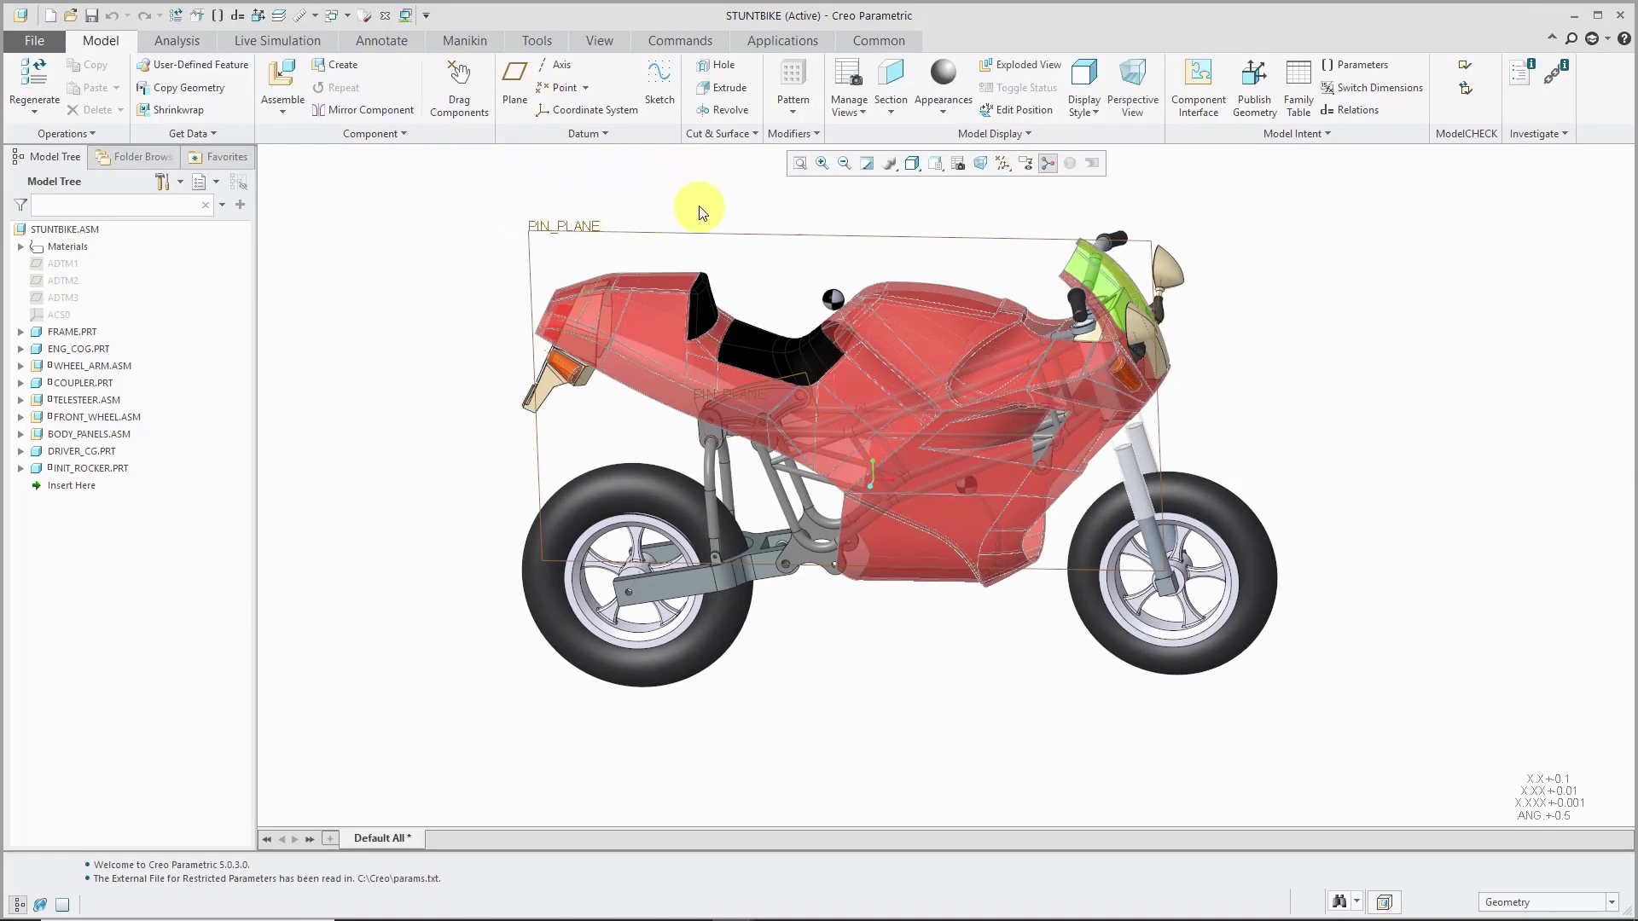
{"action": "mouse_move", "coordinate": [698, 212]}
{"action": "middle_mouse_down"}
{"action": "mouse_move", "coordinate": [622, 190]}
{"action": "mouse_move", "coordinate": [682, 216]}
{"action": "middle_mouse_up"}
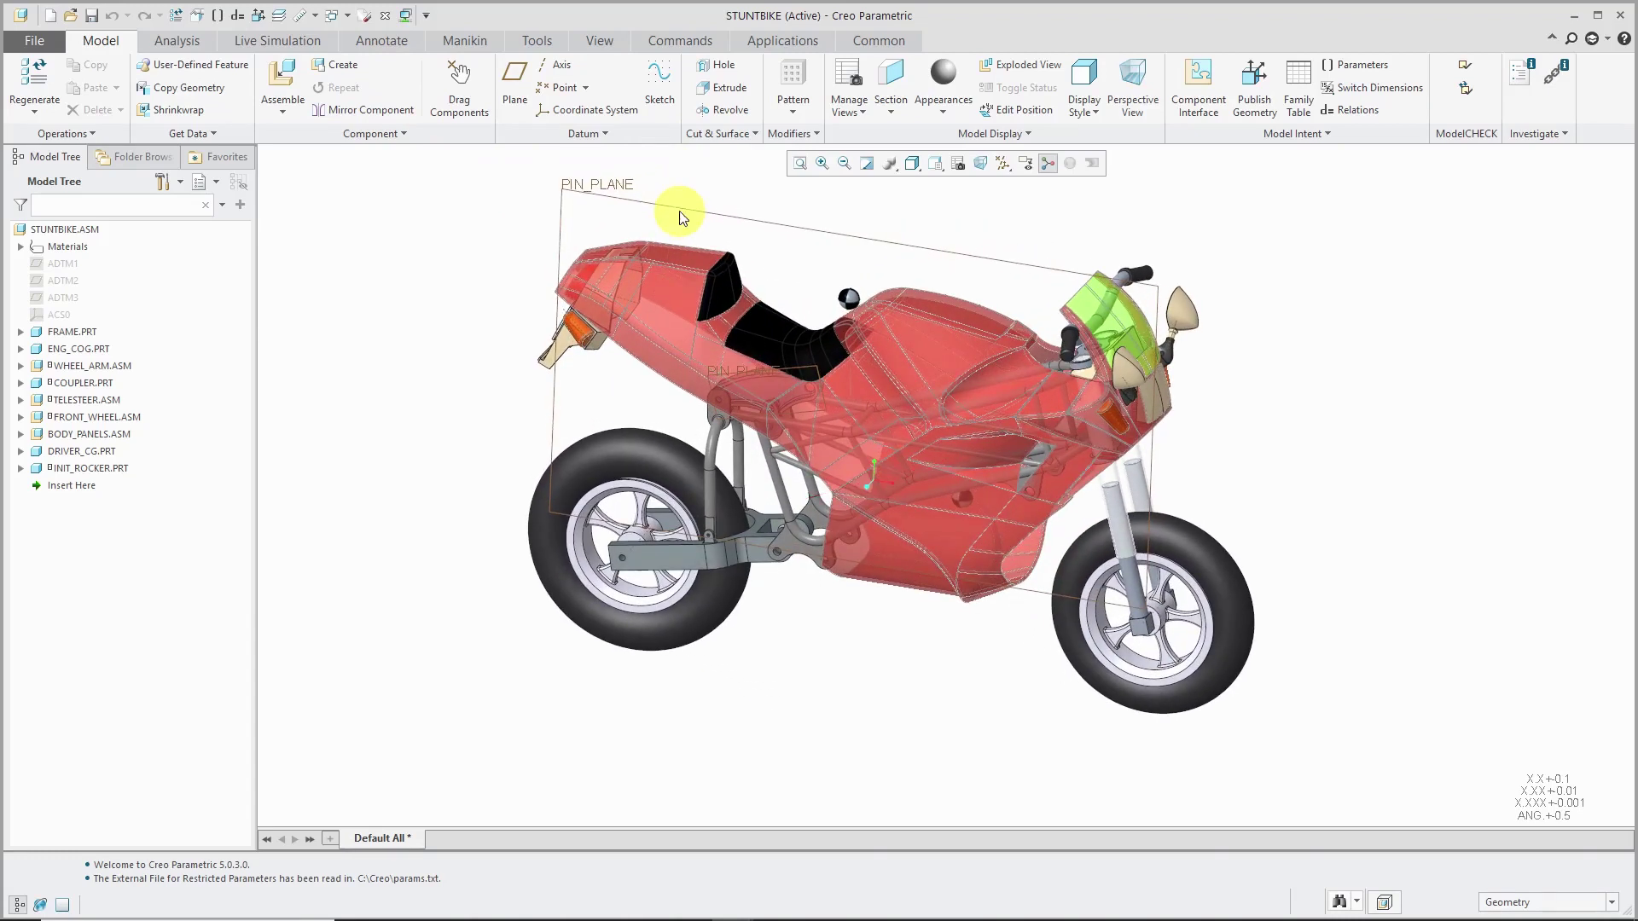
{"action": "scroll", "coordinate": [833, 248], "scroll_direction": "down", "scroll_amount": 3}
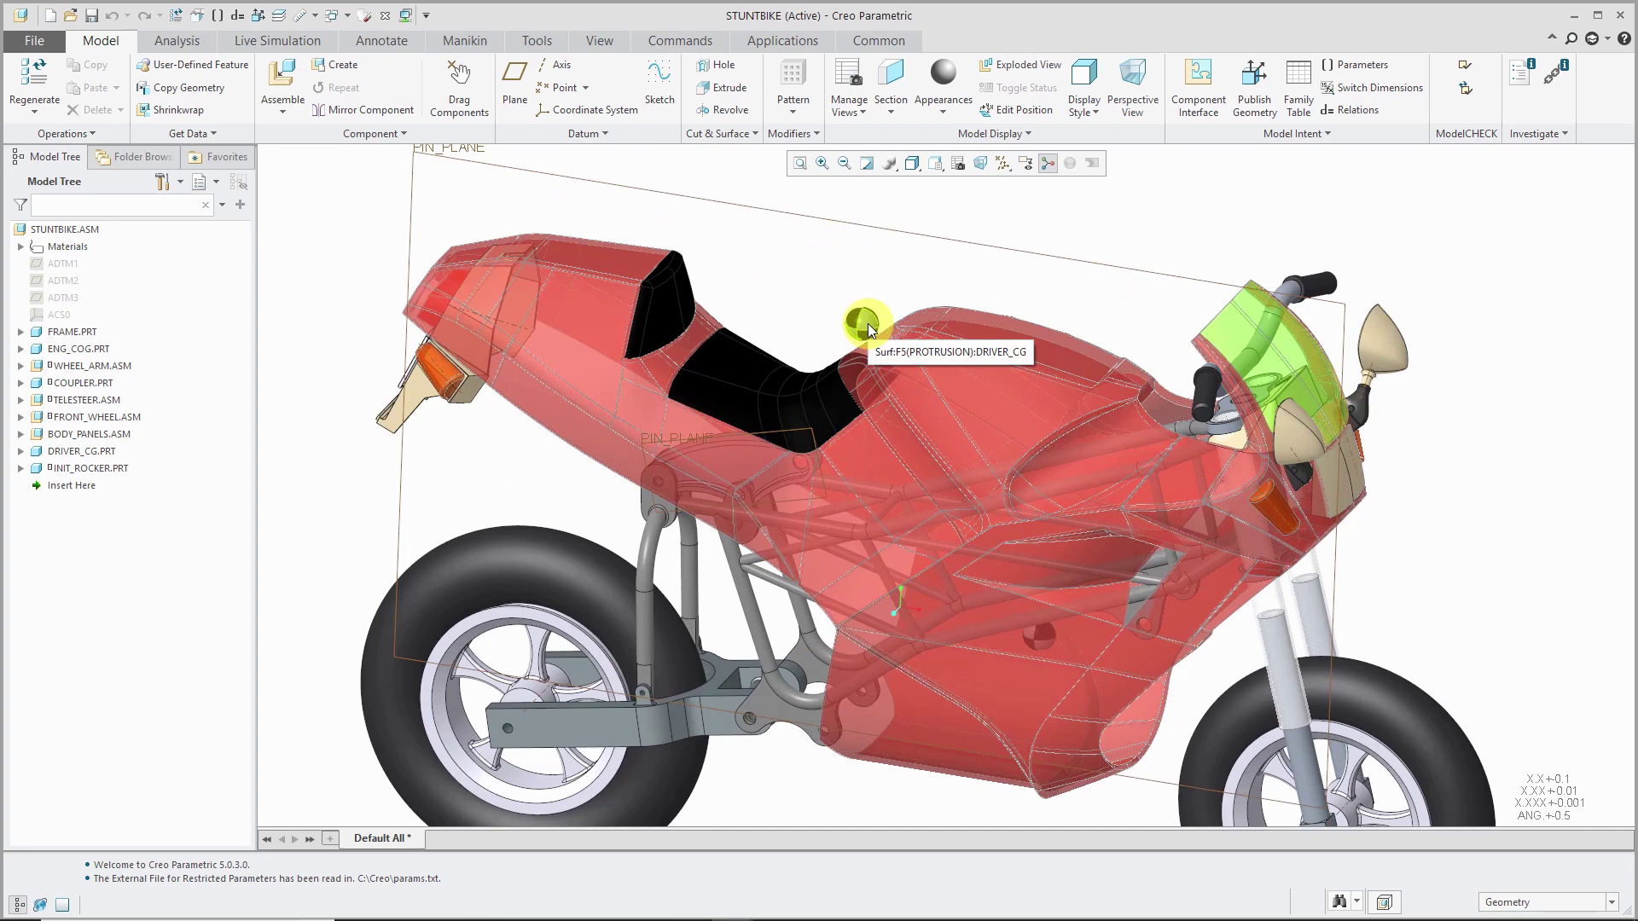
{"action": "left_click", "coordinate": [869, 331]}
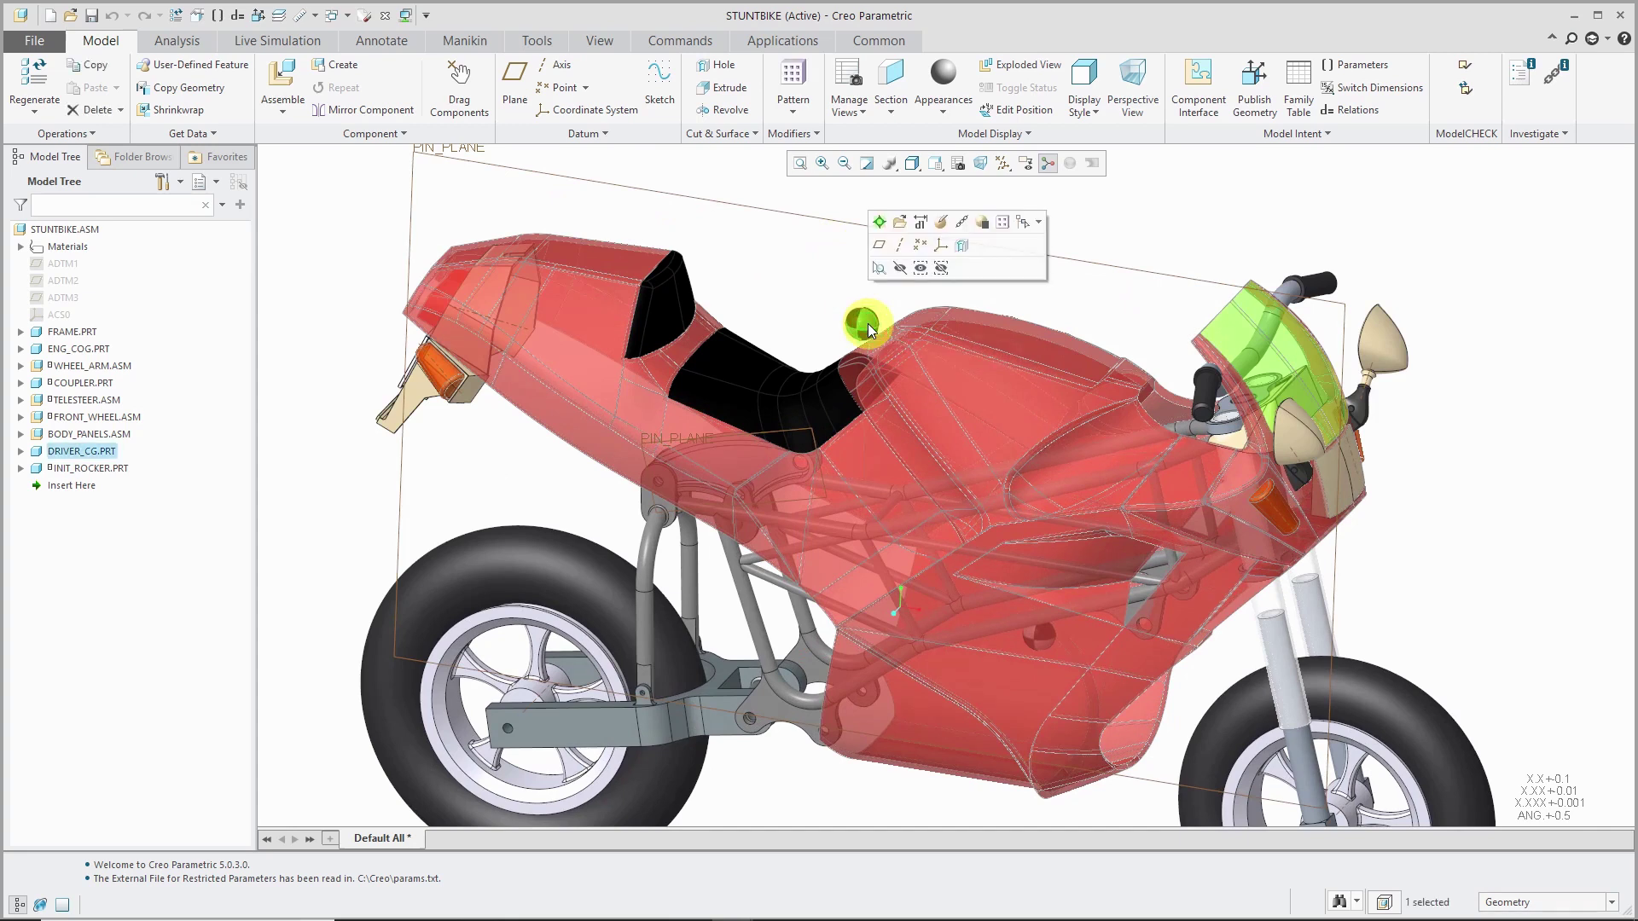
{"action": "left_click", "coordinate": [899, 222]}
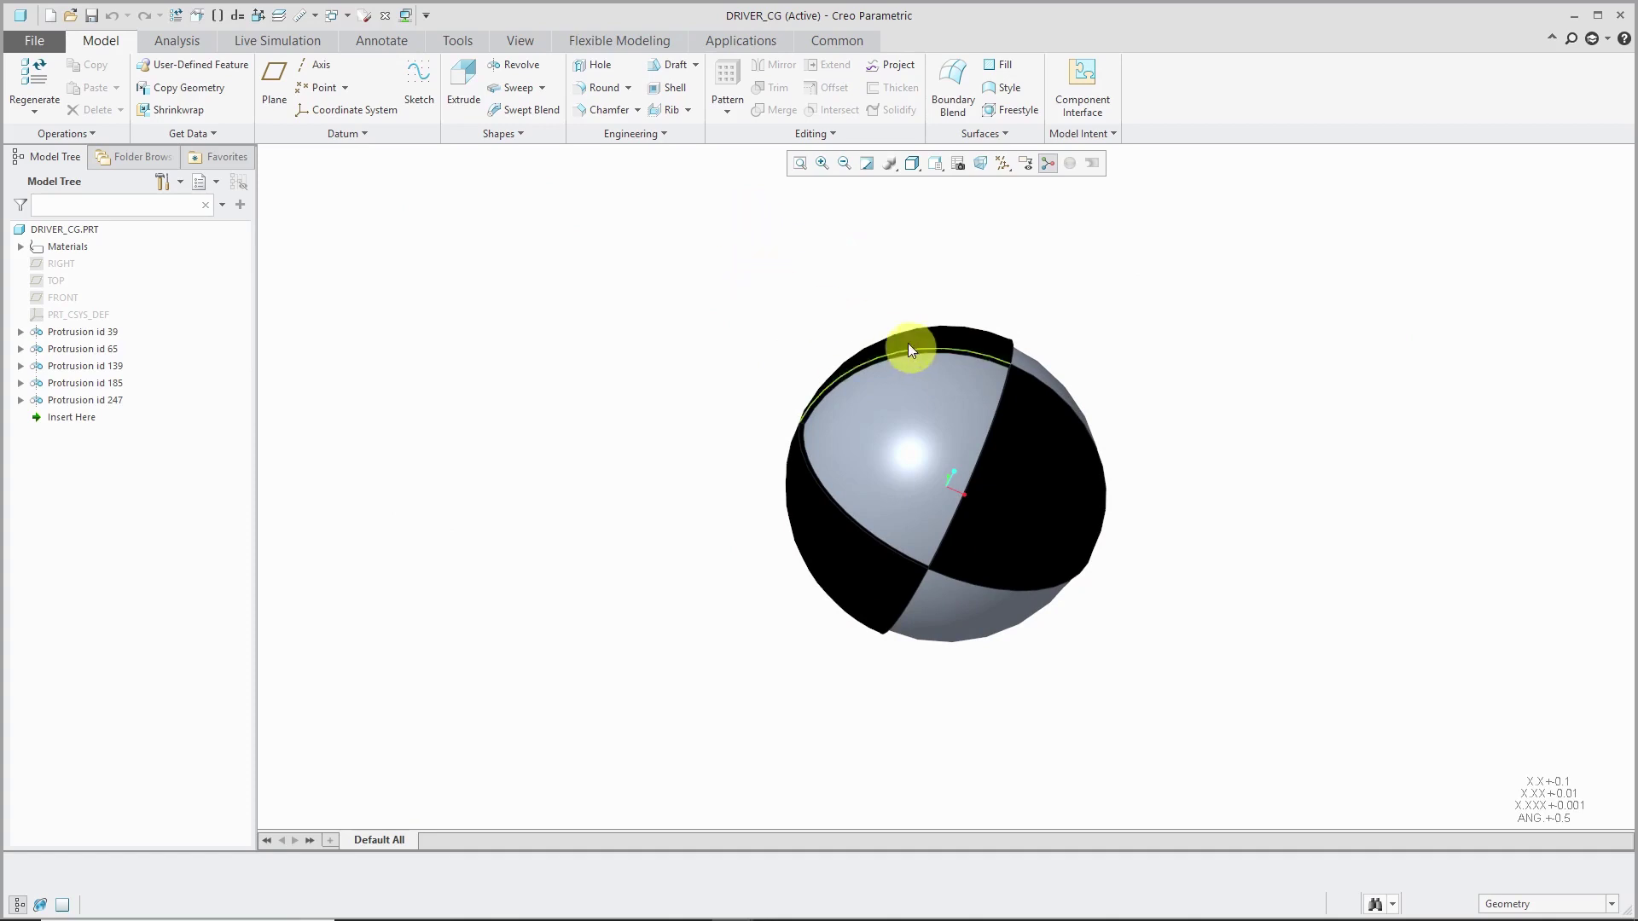
{"action": "middle_click_drag", "start_coordinate": [903, 347], "coordinate": [852, 318]}
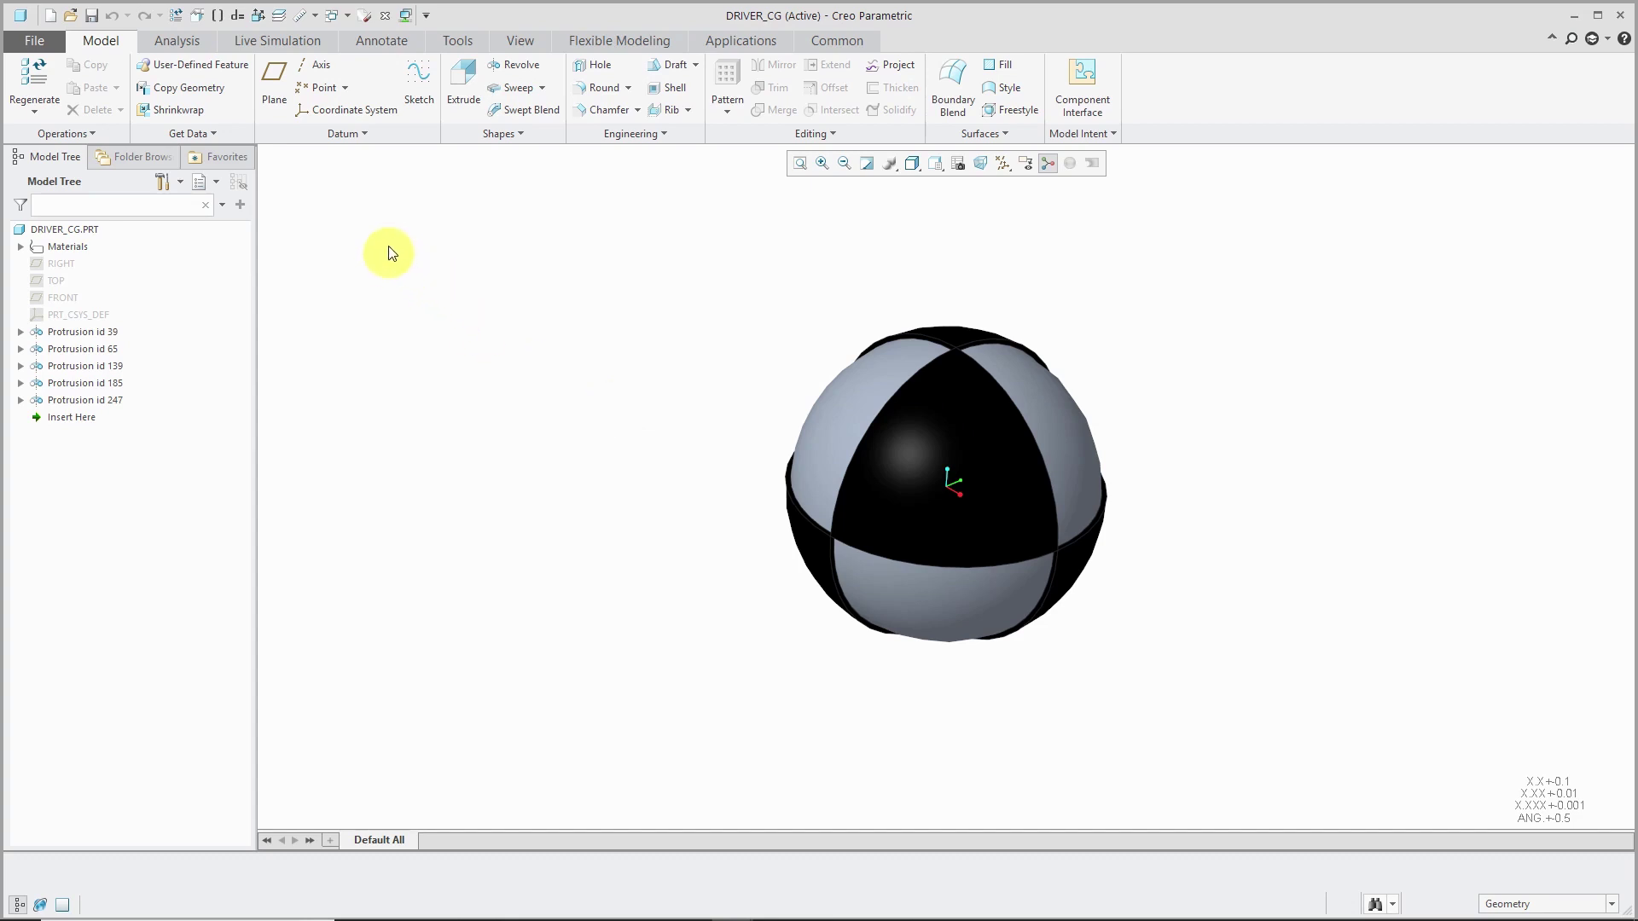
{"action": "left_click", "coordinate": [197, 15]}
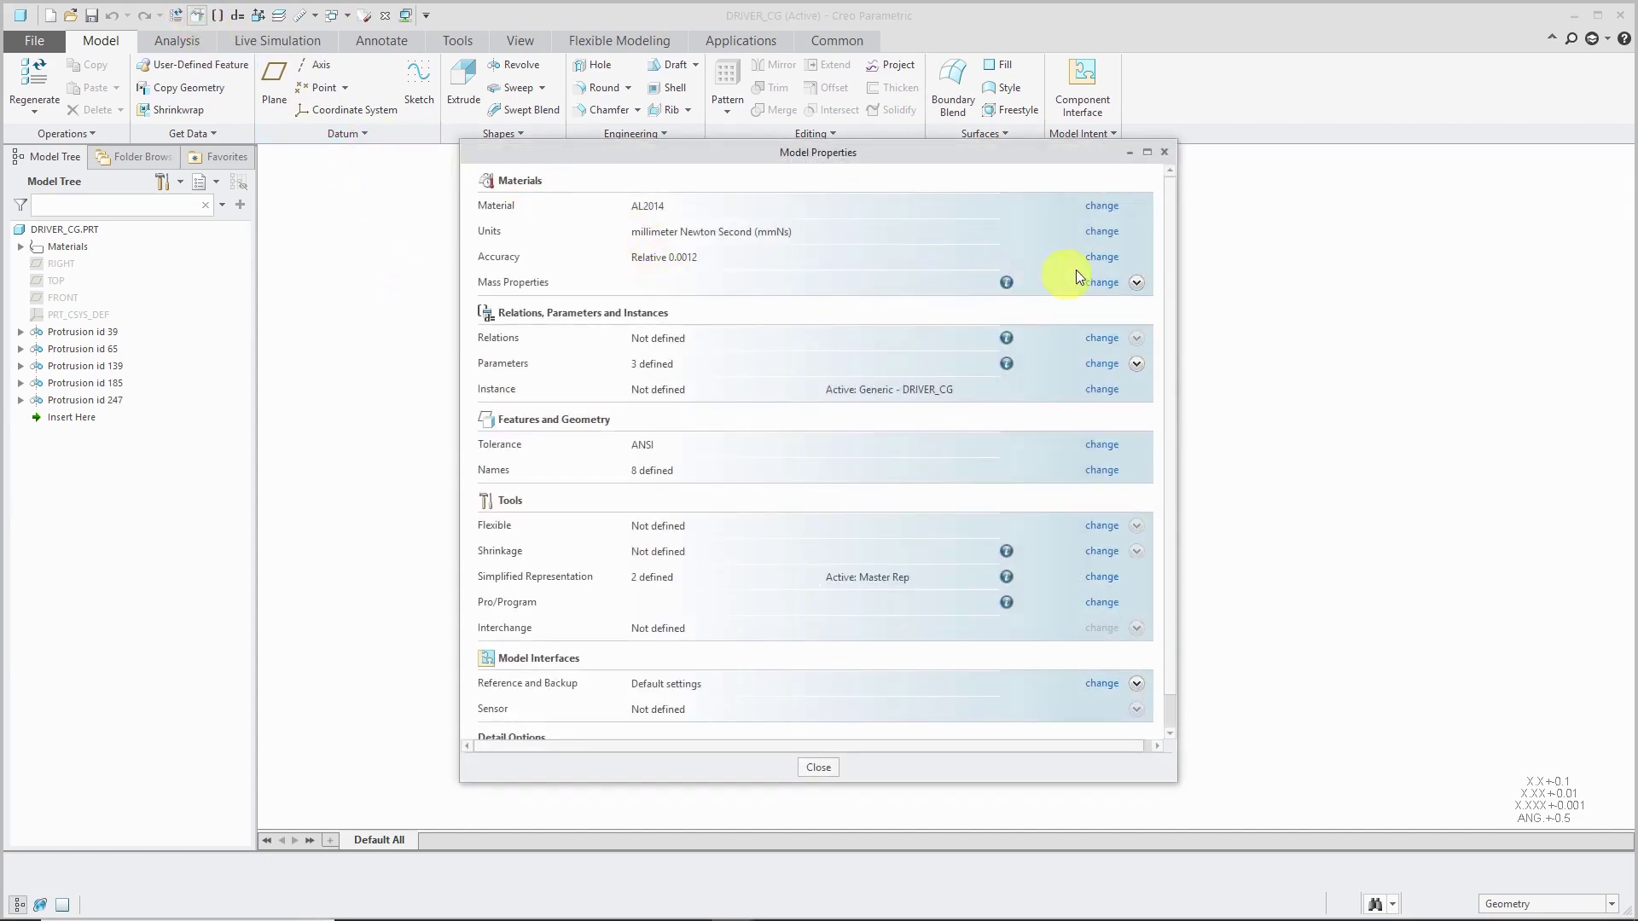
{"action": "left_click", "coordinate": [1102, 285]}
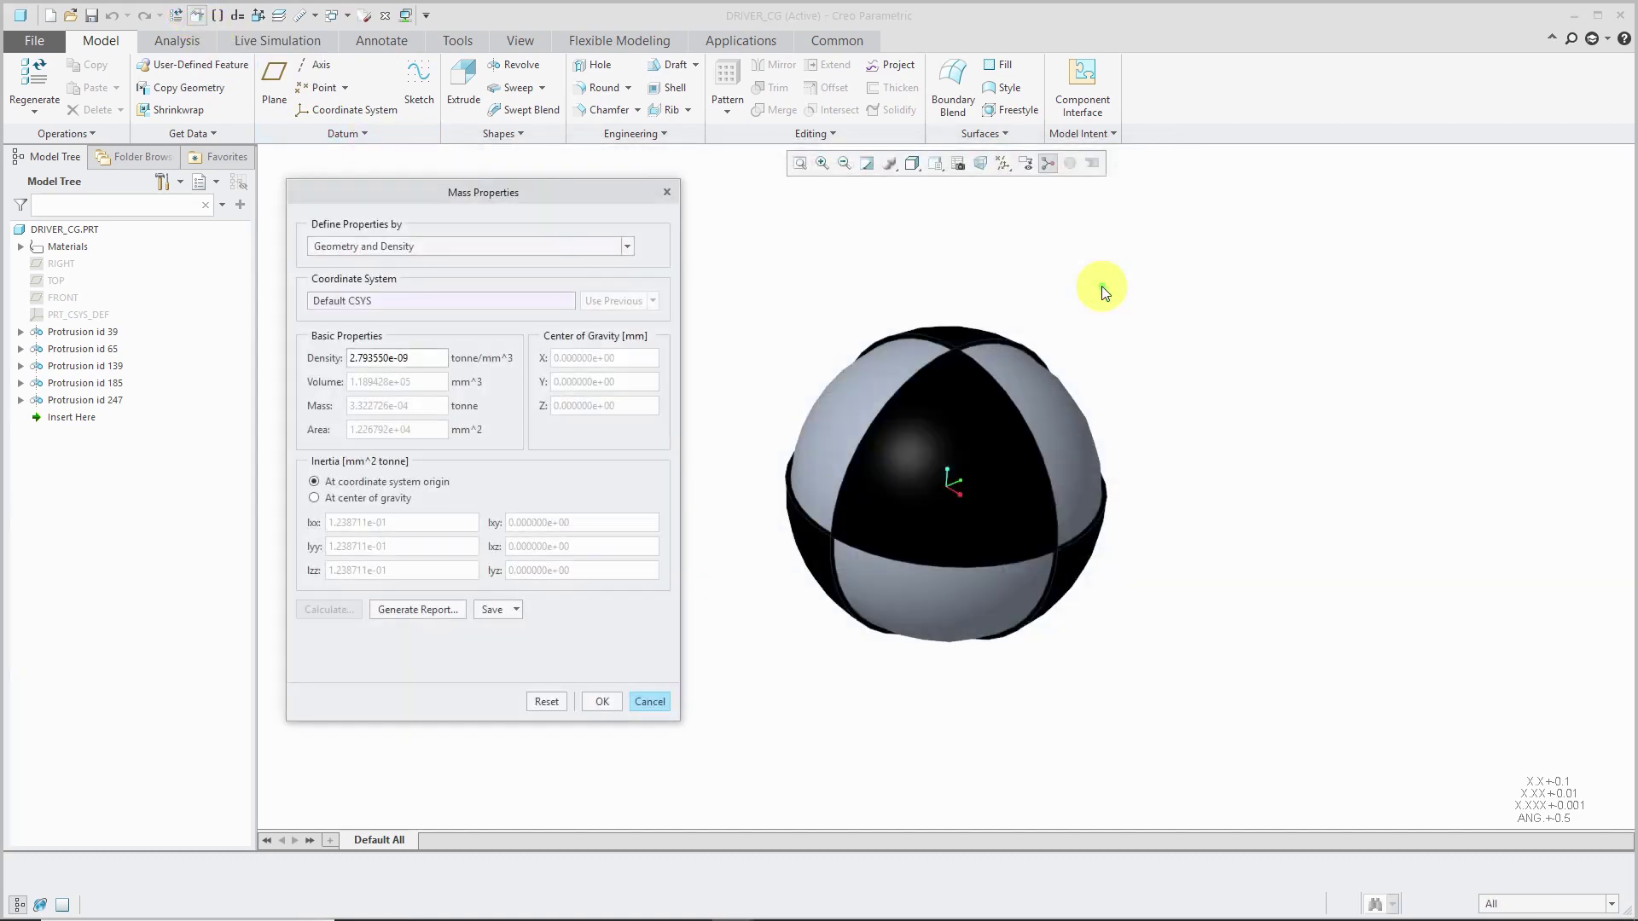
{"action": "left_click", "coordinate": [477, 249]}
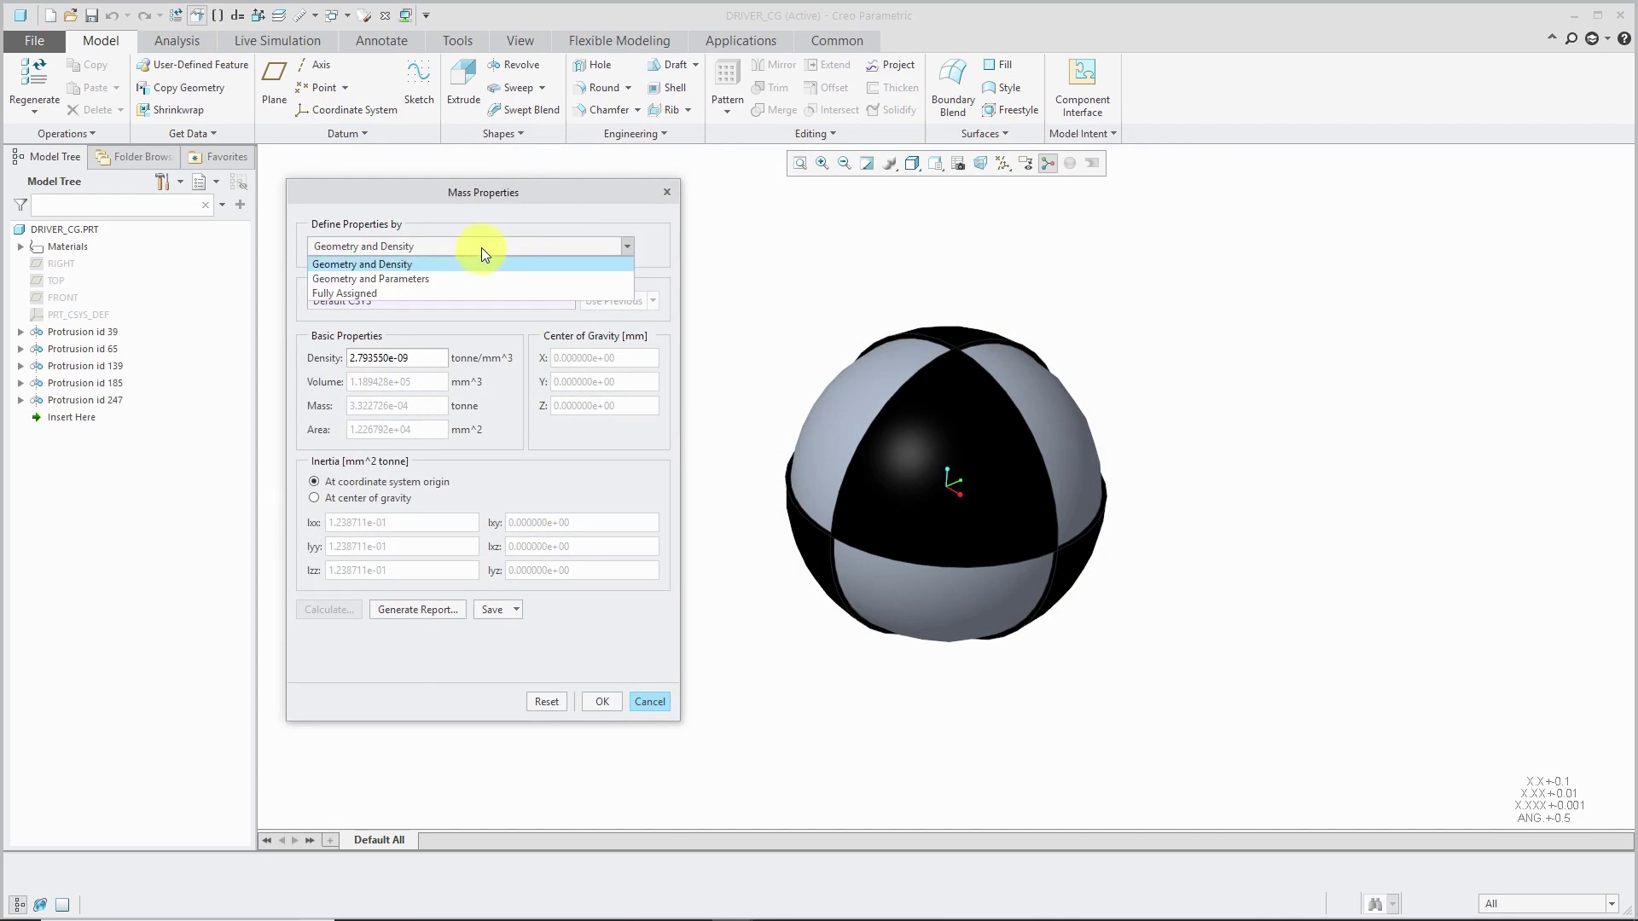
{"action": "left_click", "coordinate": [468, 297]}
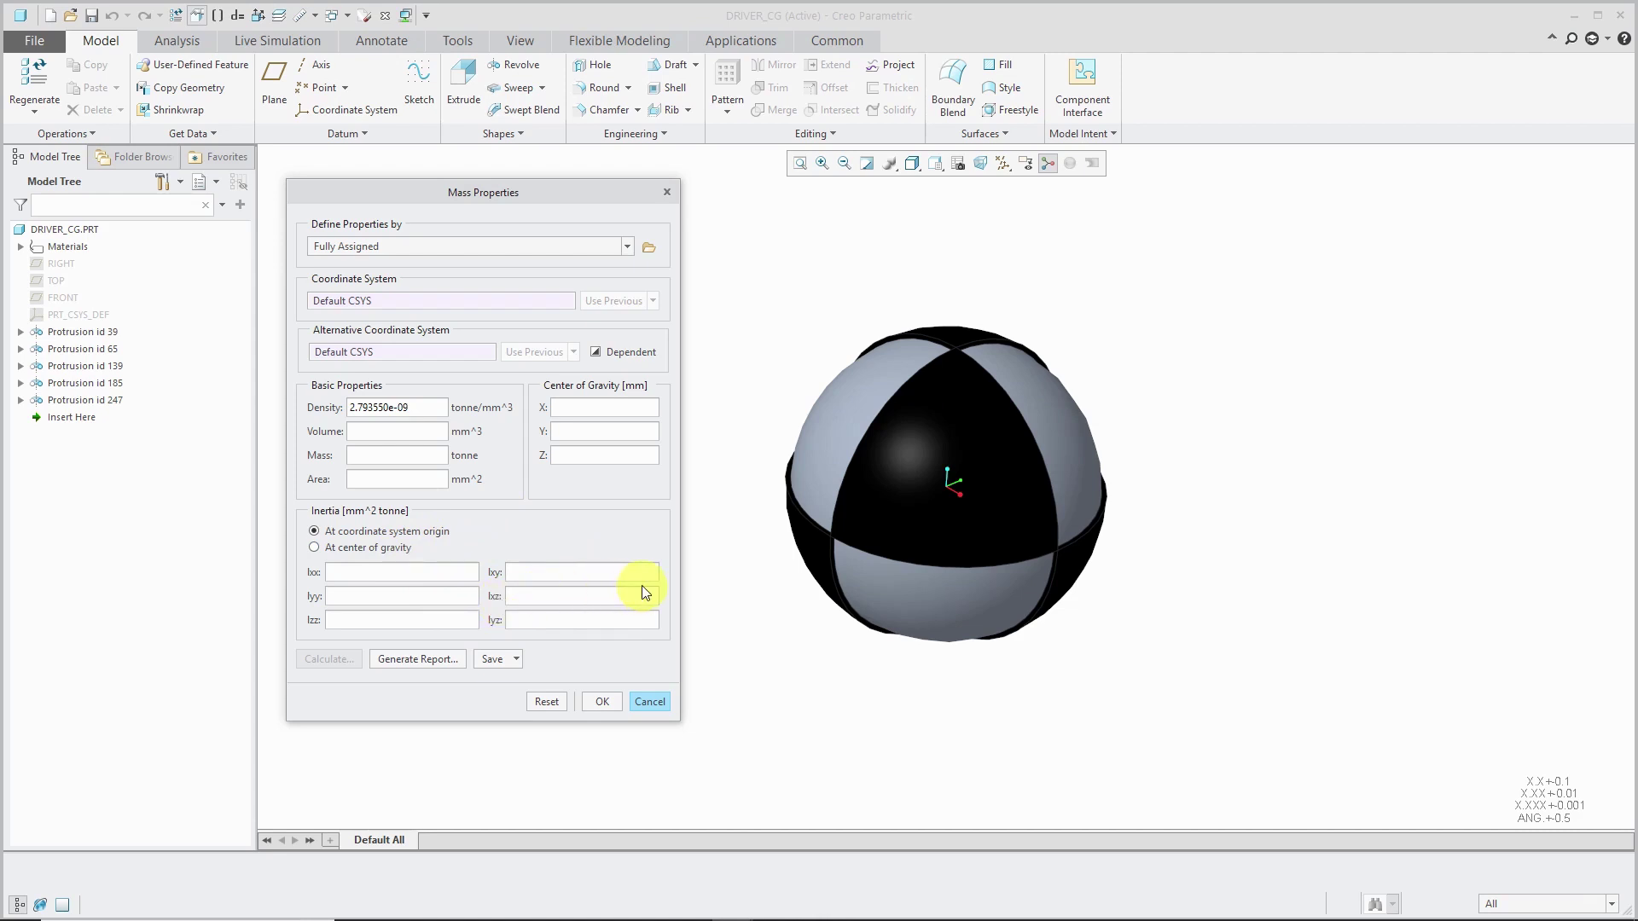
{"action": "left_click", "coordinate": [653, 702]}
{"action": "left_click", "coordinate": [817, 770]}
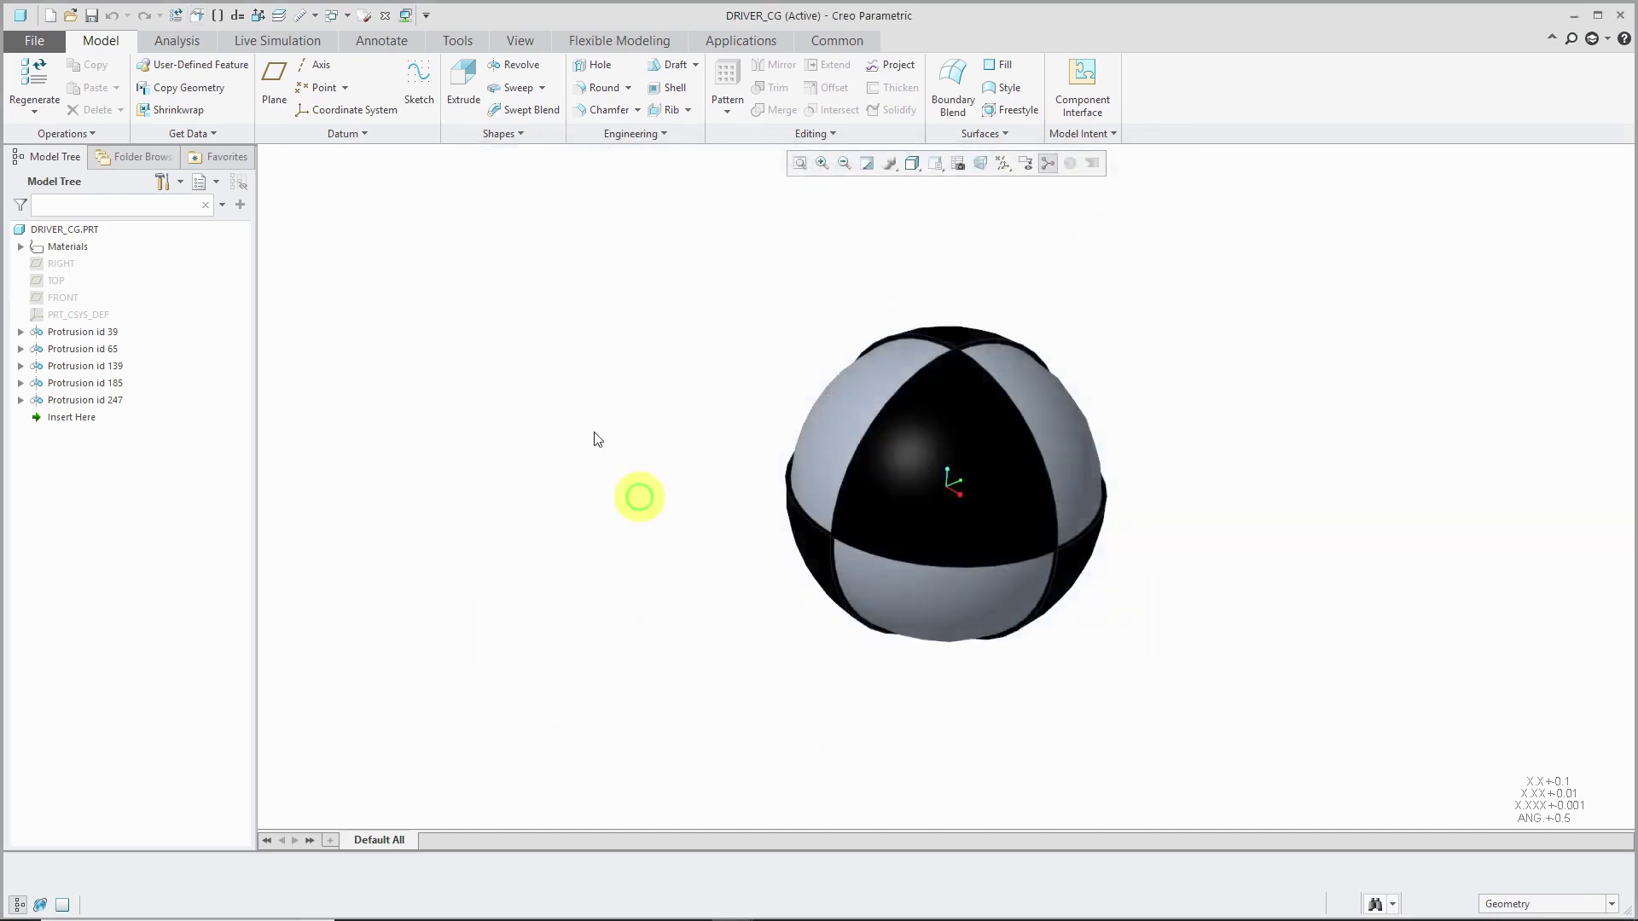
Switch back to BASE_BEAM_L and open the Configuration Editor in File > Options.
{"action": "left_click", "coordinate": [341, 18]}
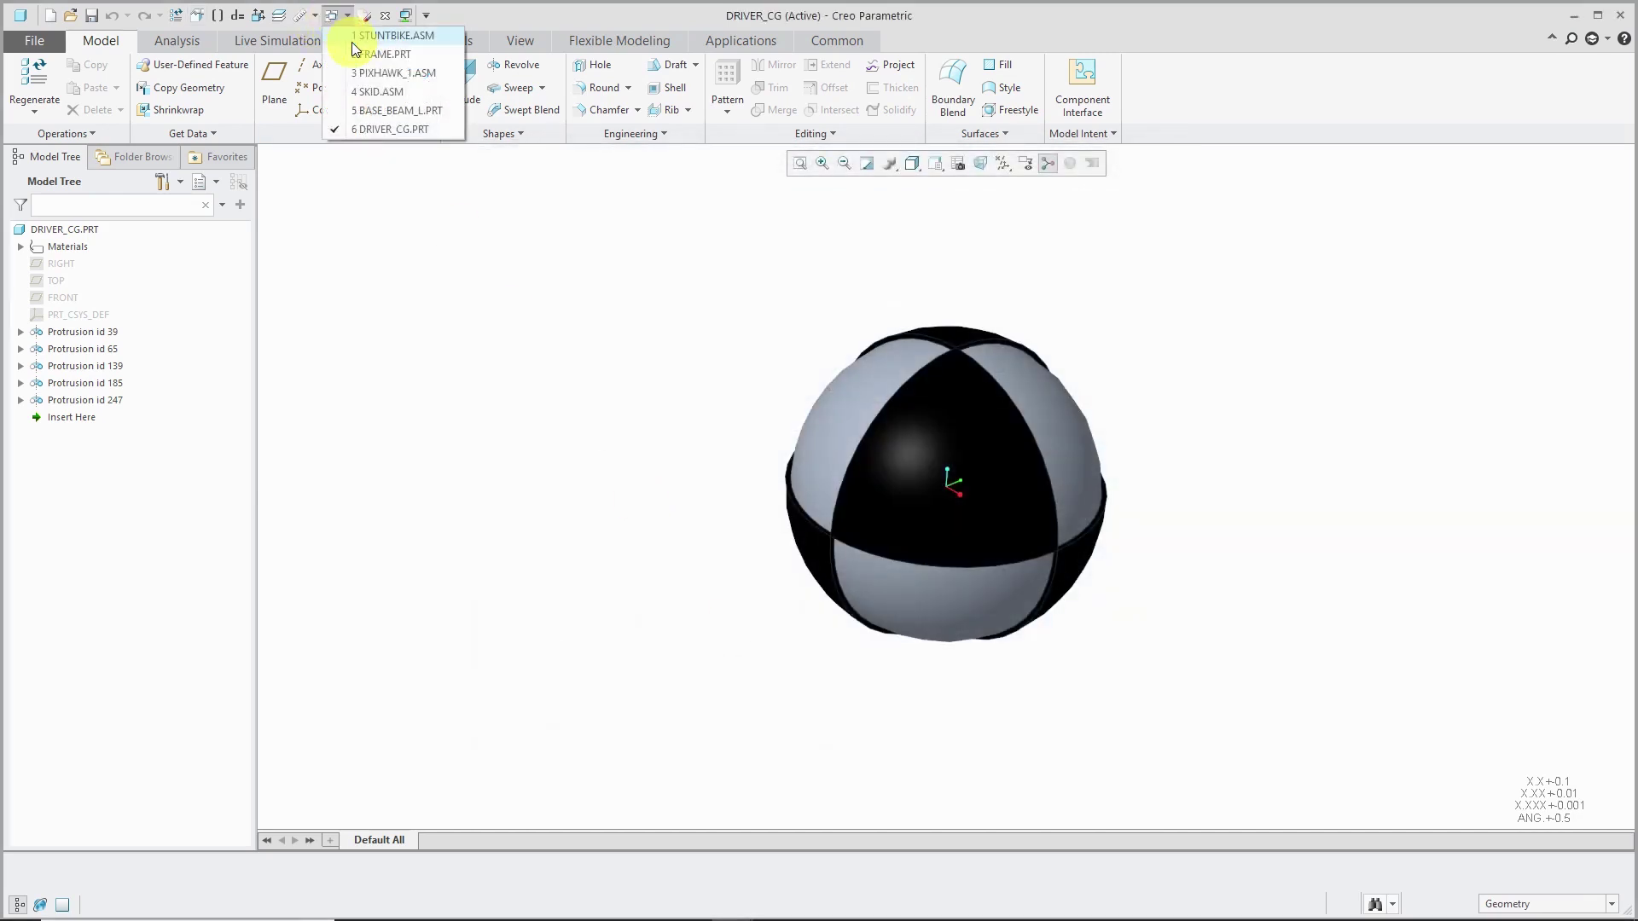
{"action": "left_click", "coordinate": [377, 109]}
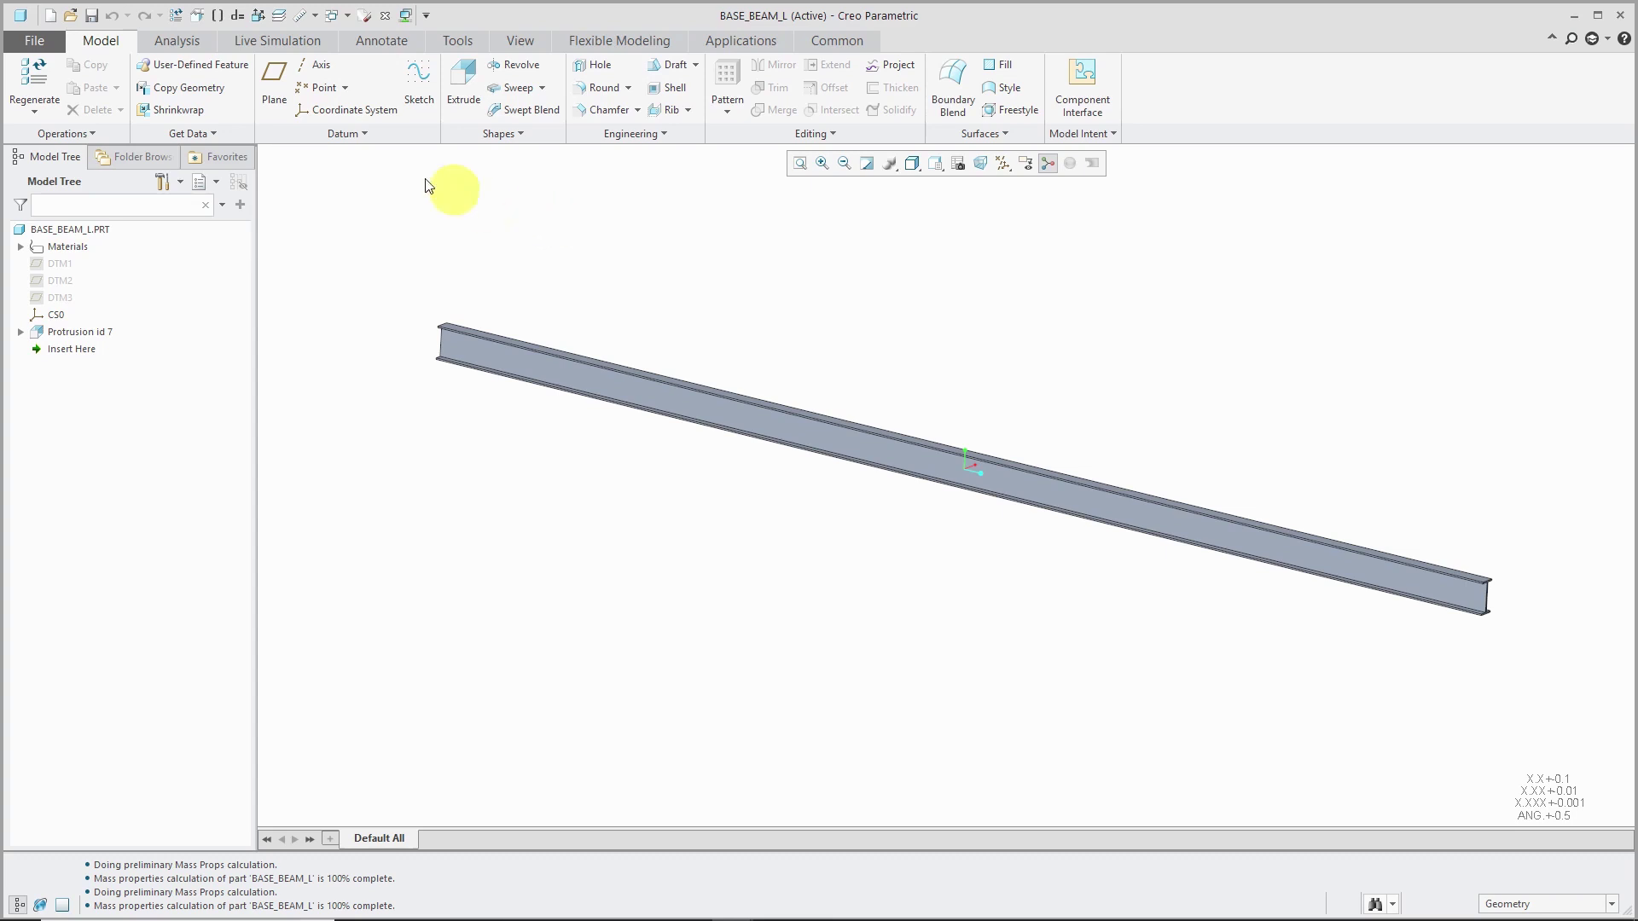
{"action": "left_click", "coordinate": [36, 41]}
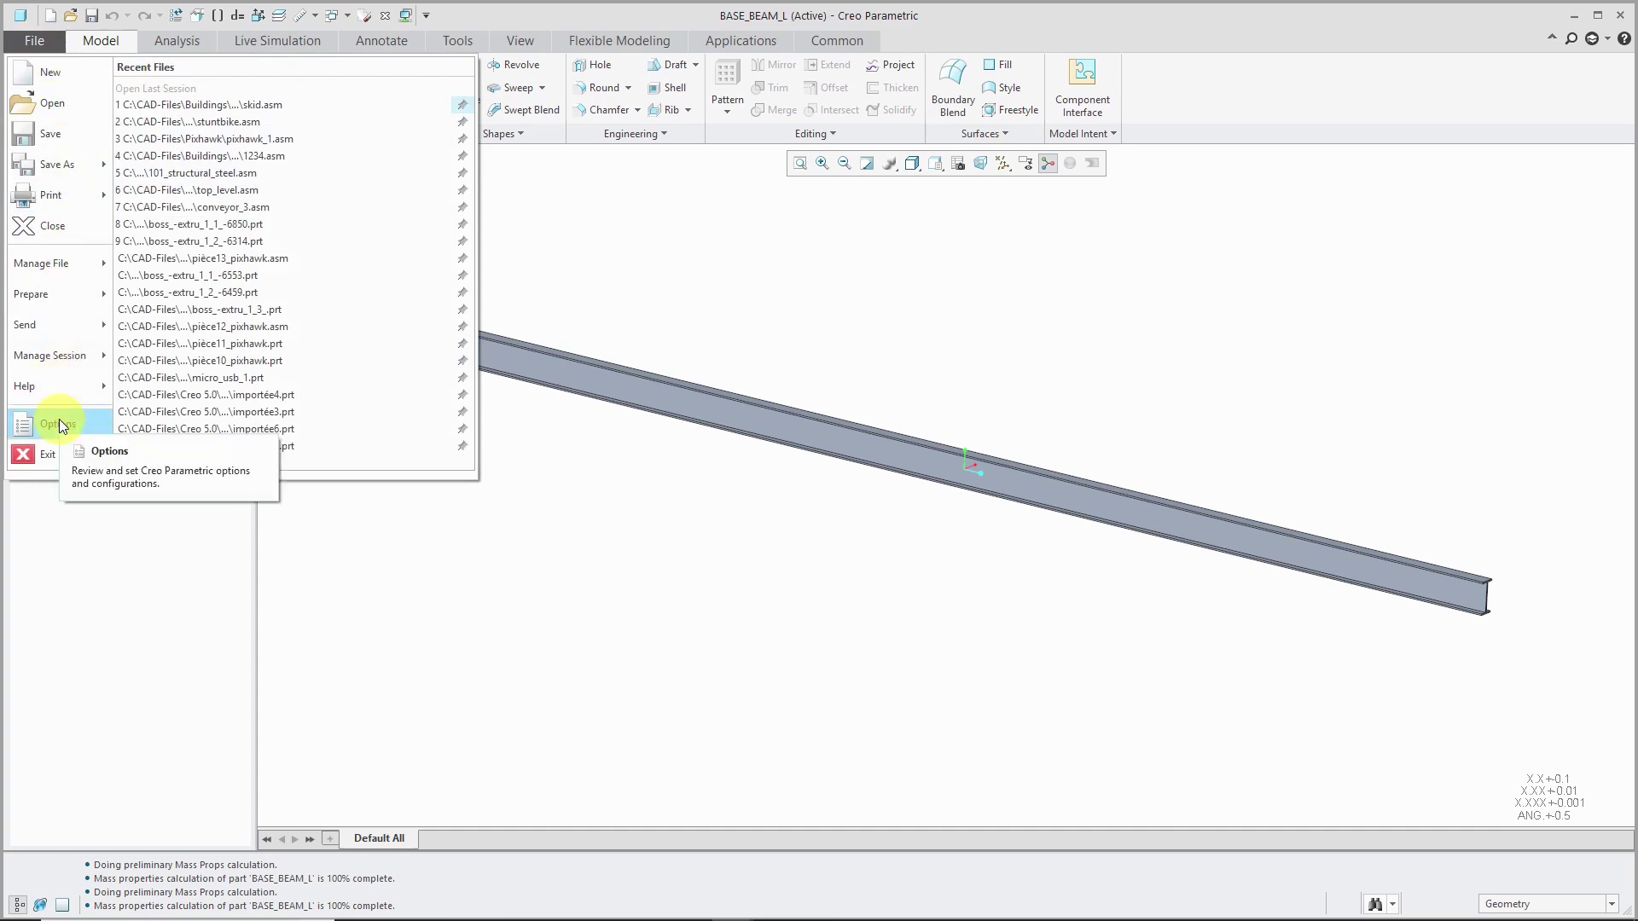
{"action": "left_click", "coordinate": [59, 420]}
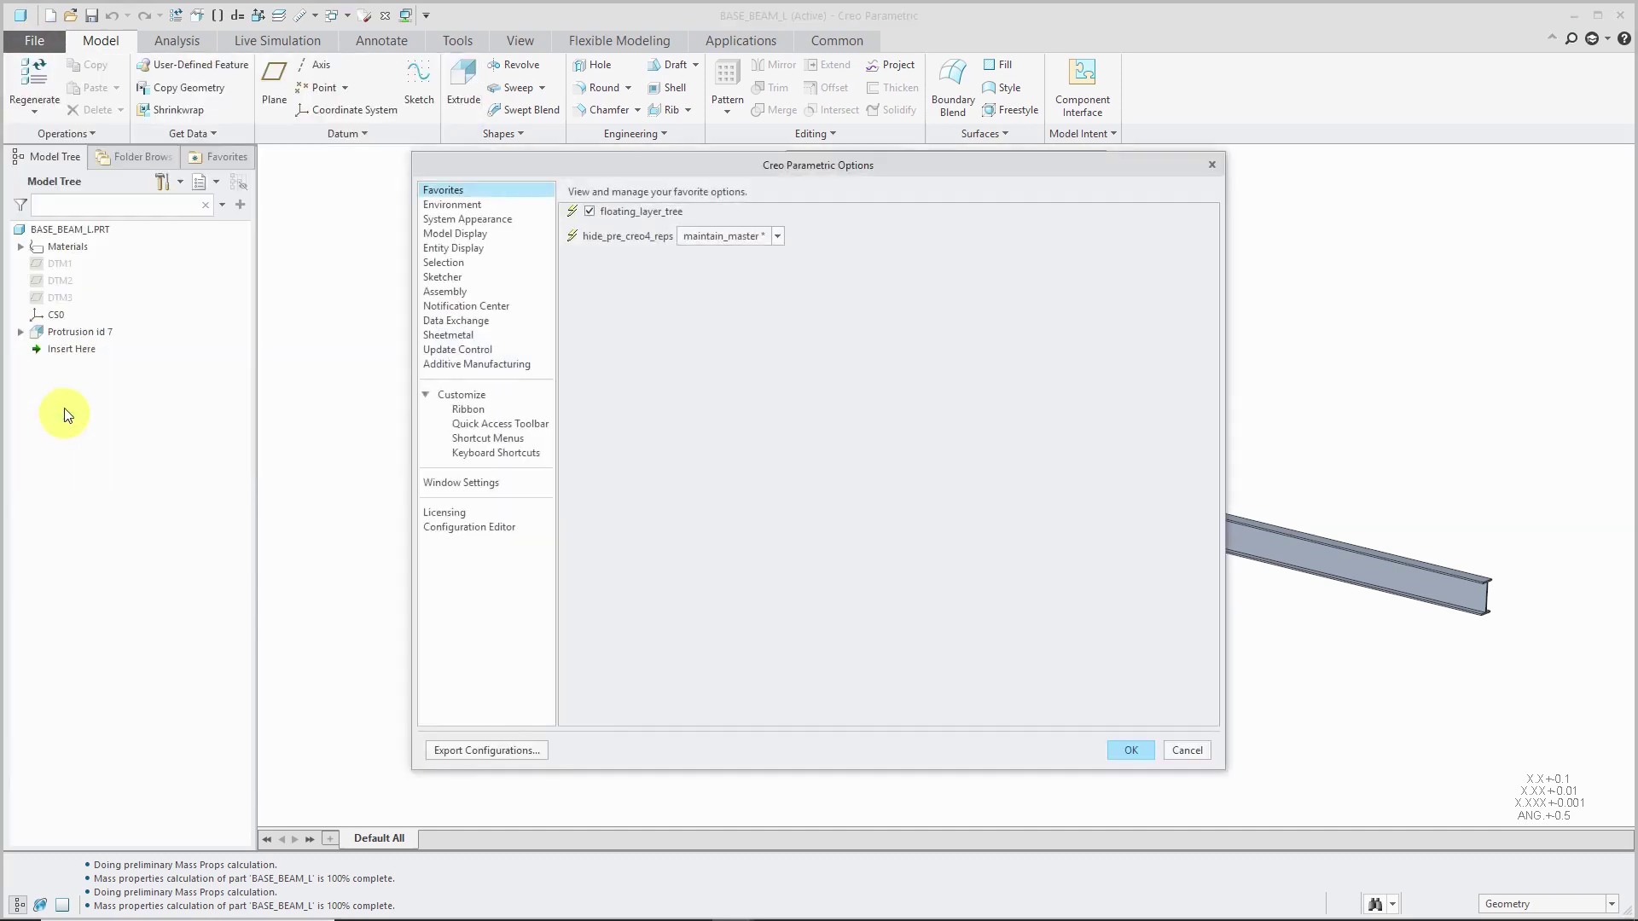
{"action": "left_click", "coordinate": [469, 528]}
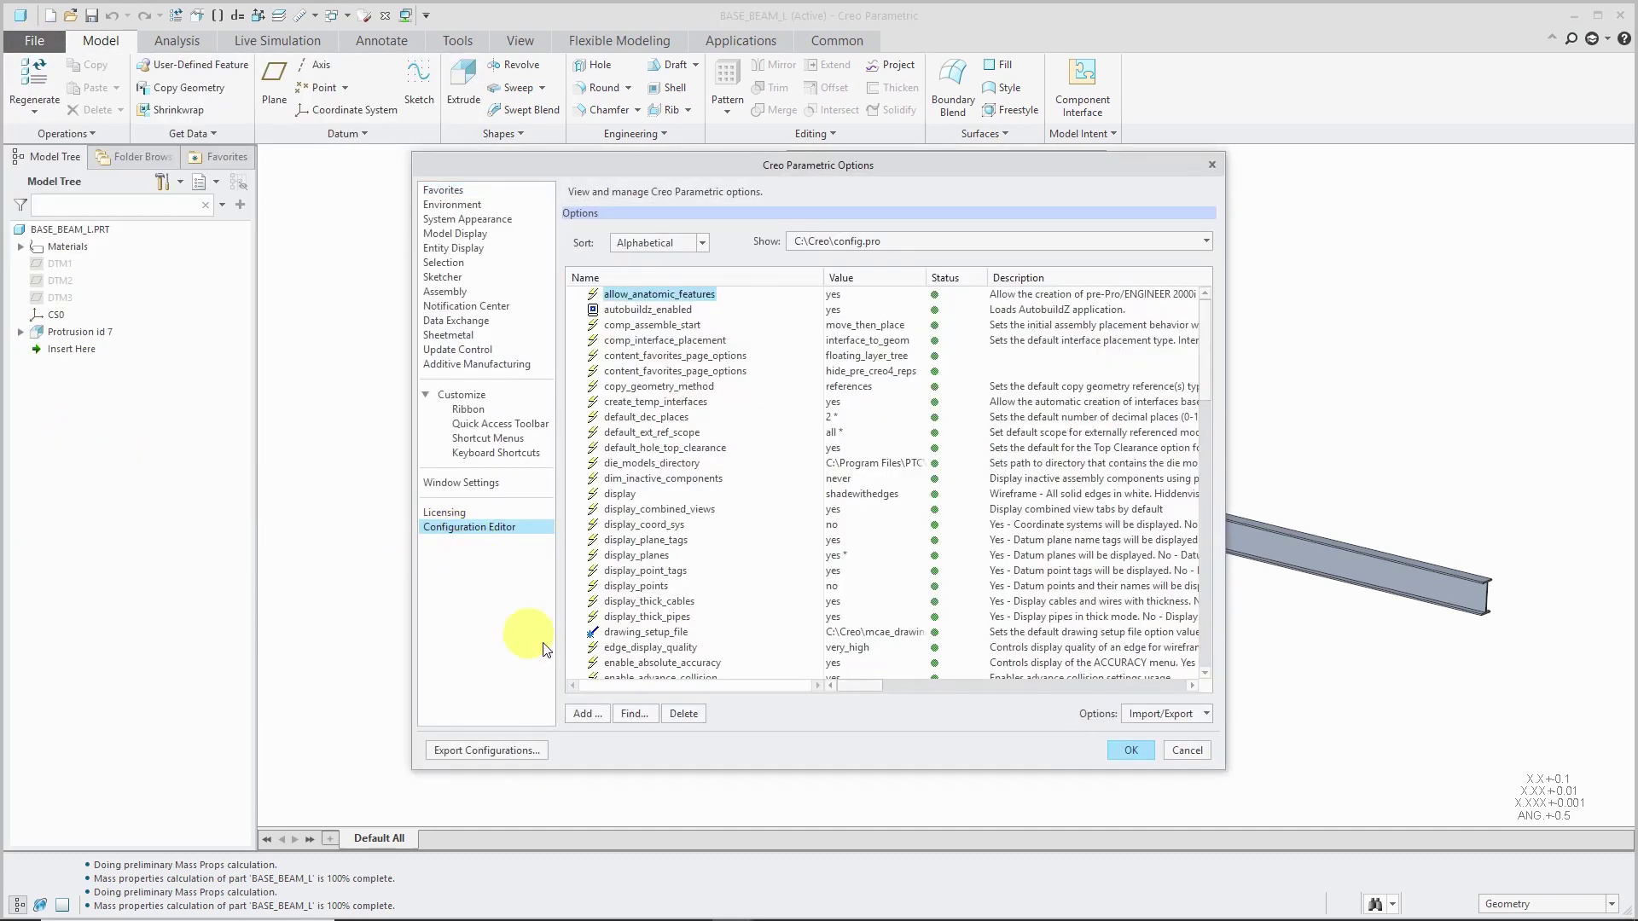
Search the options for 'ma' and set mass_property_calculate to by_request.
{"action": "left_click", "coordinate": [633, 717]}
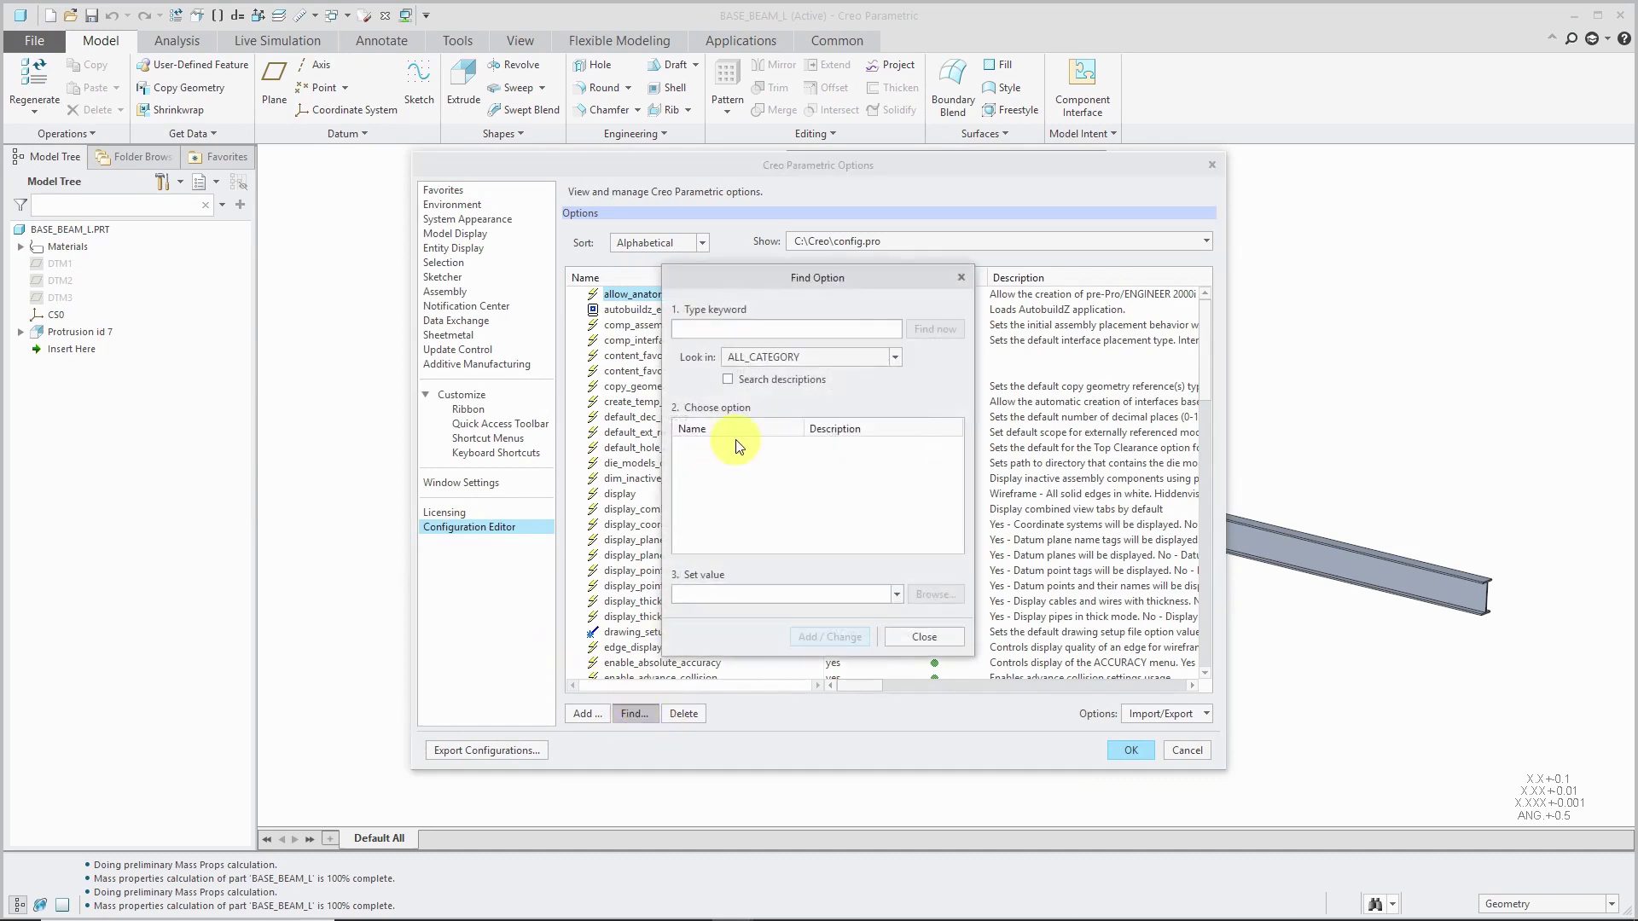
{"action": "type", "text": "mass"}
{"action": "key", "text": "Return"}
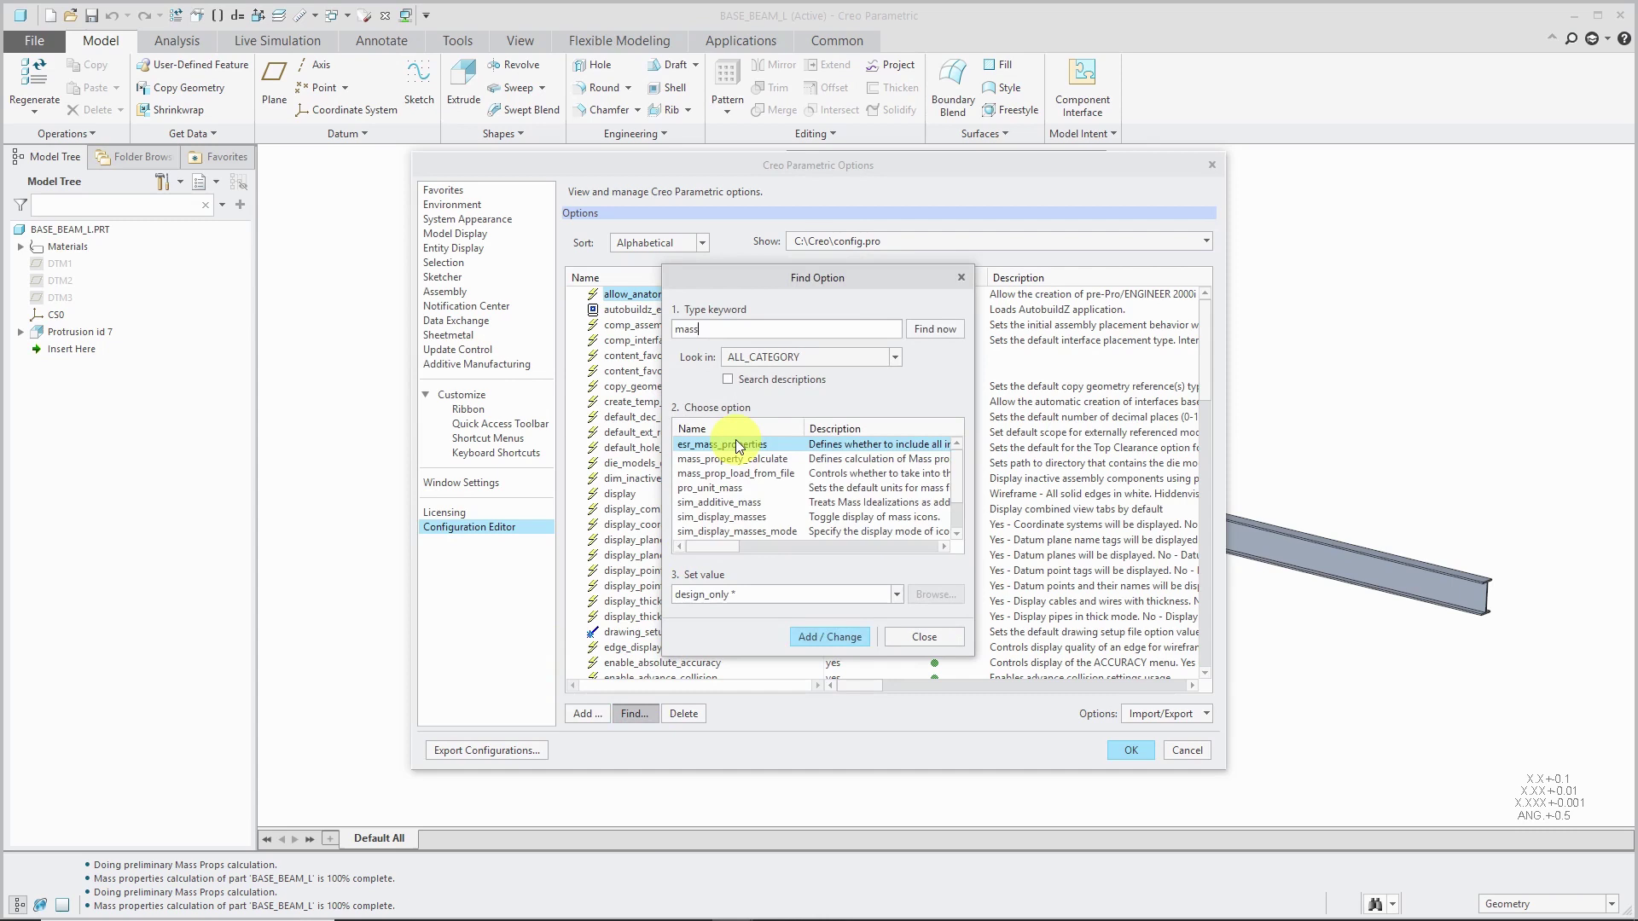
{"action": "left_click", "coordinate": [695, 460]}
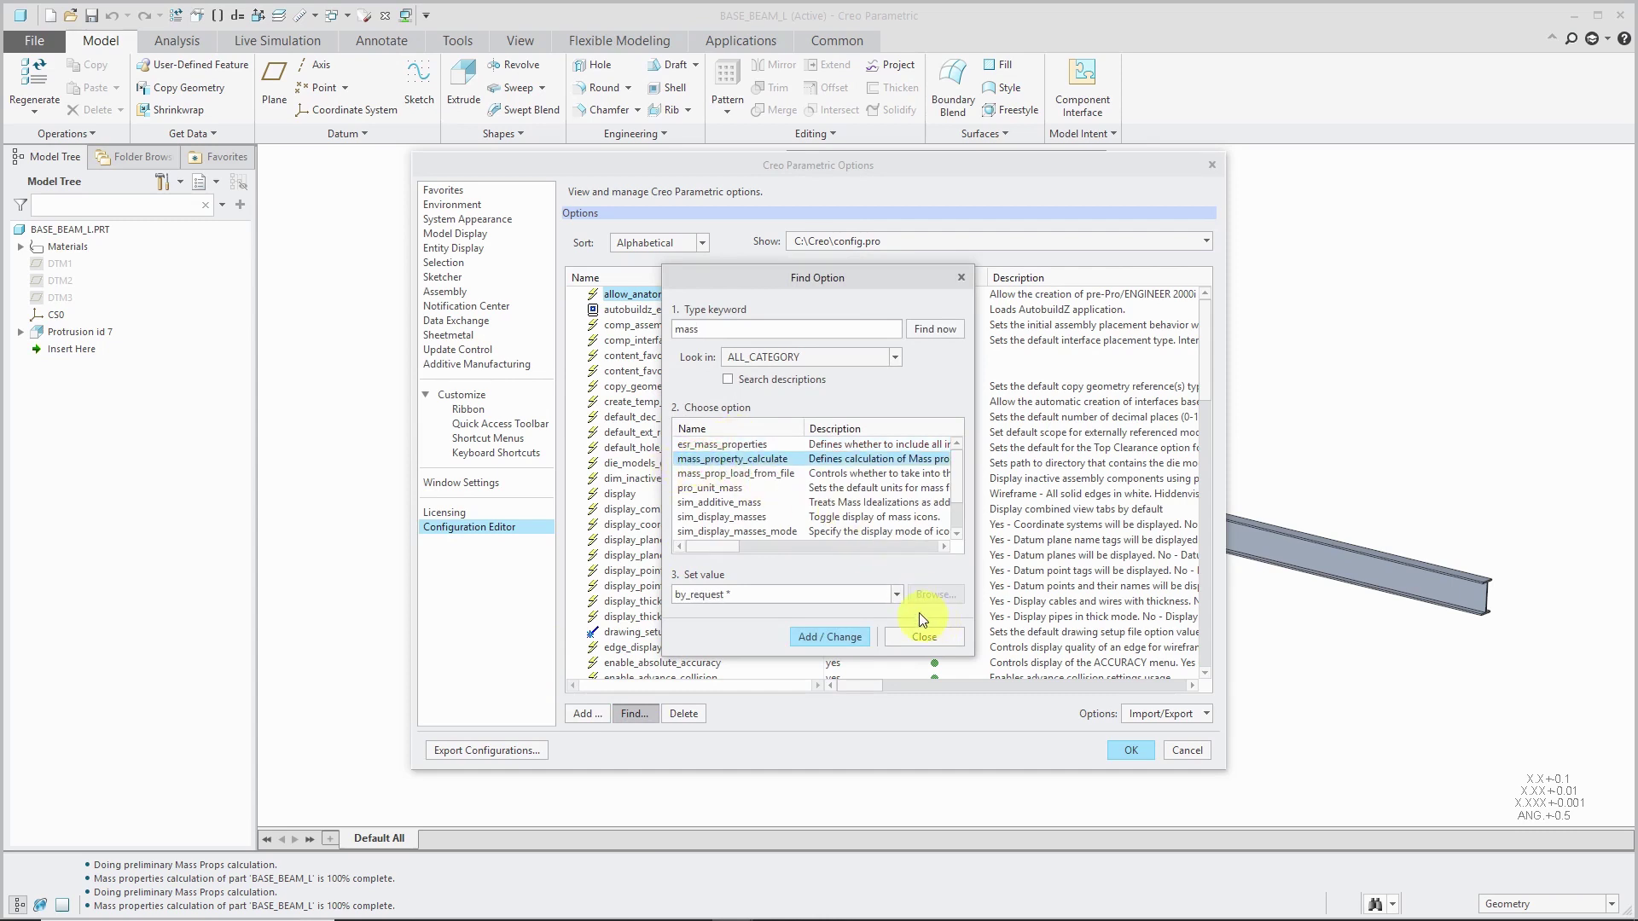
{"action": "left_click", "coordinate": [897, 594]}
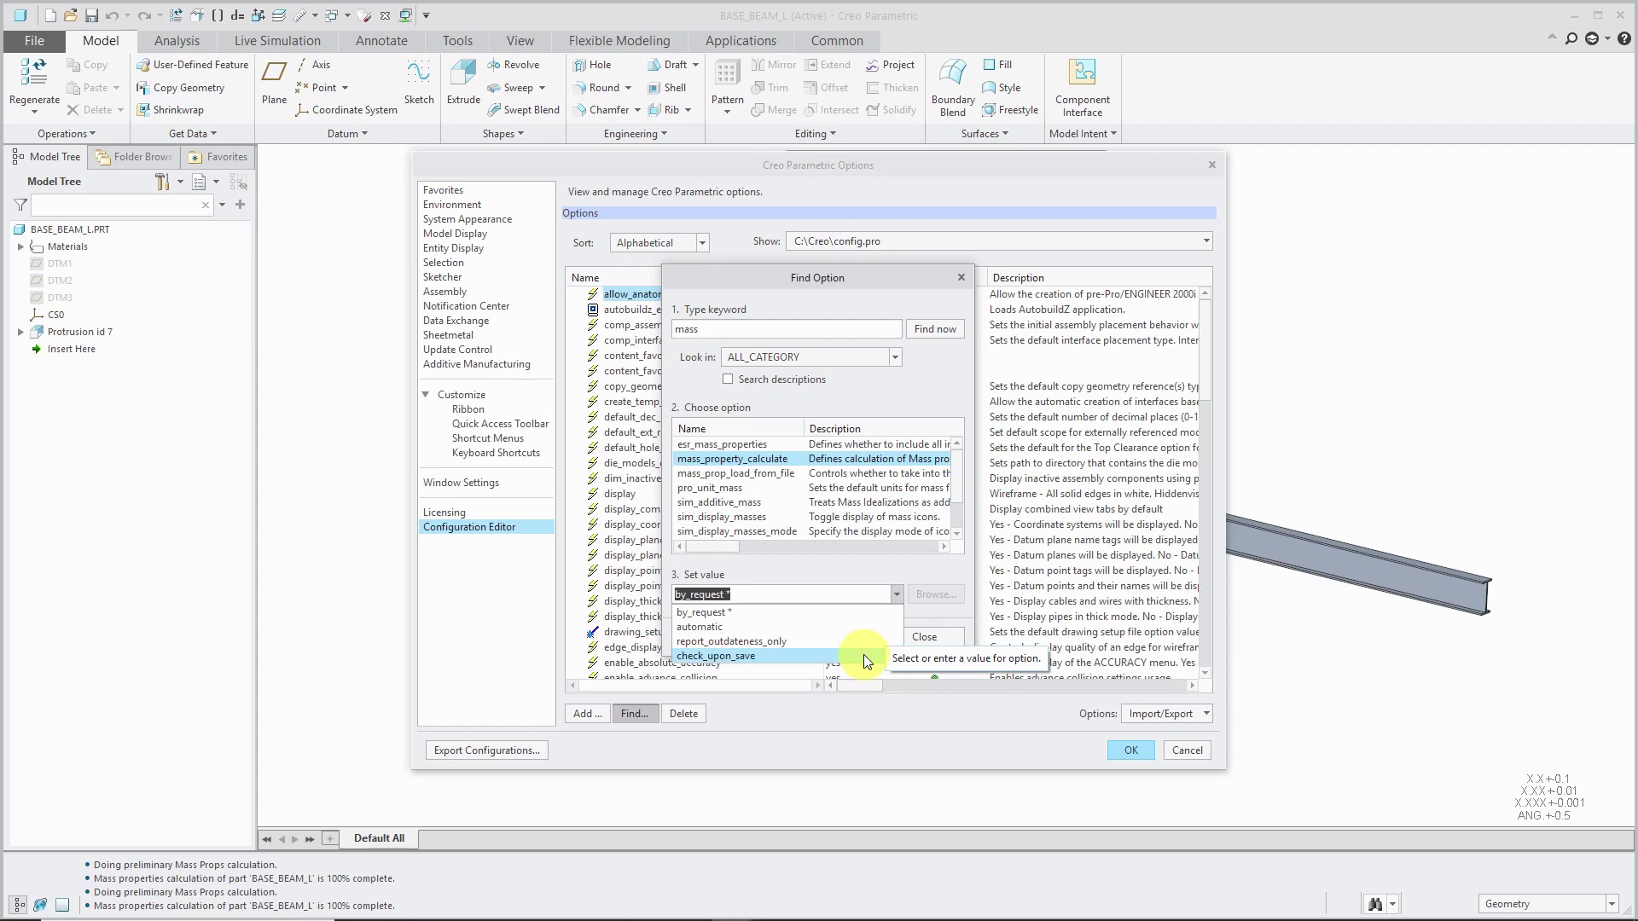
{"action": "left_click", "coordinate": [857, 566]}
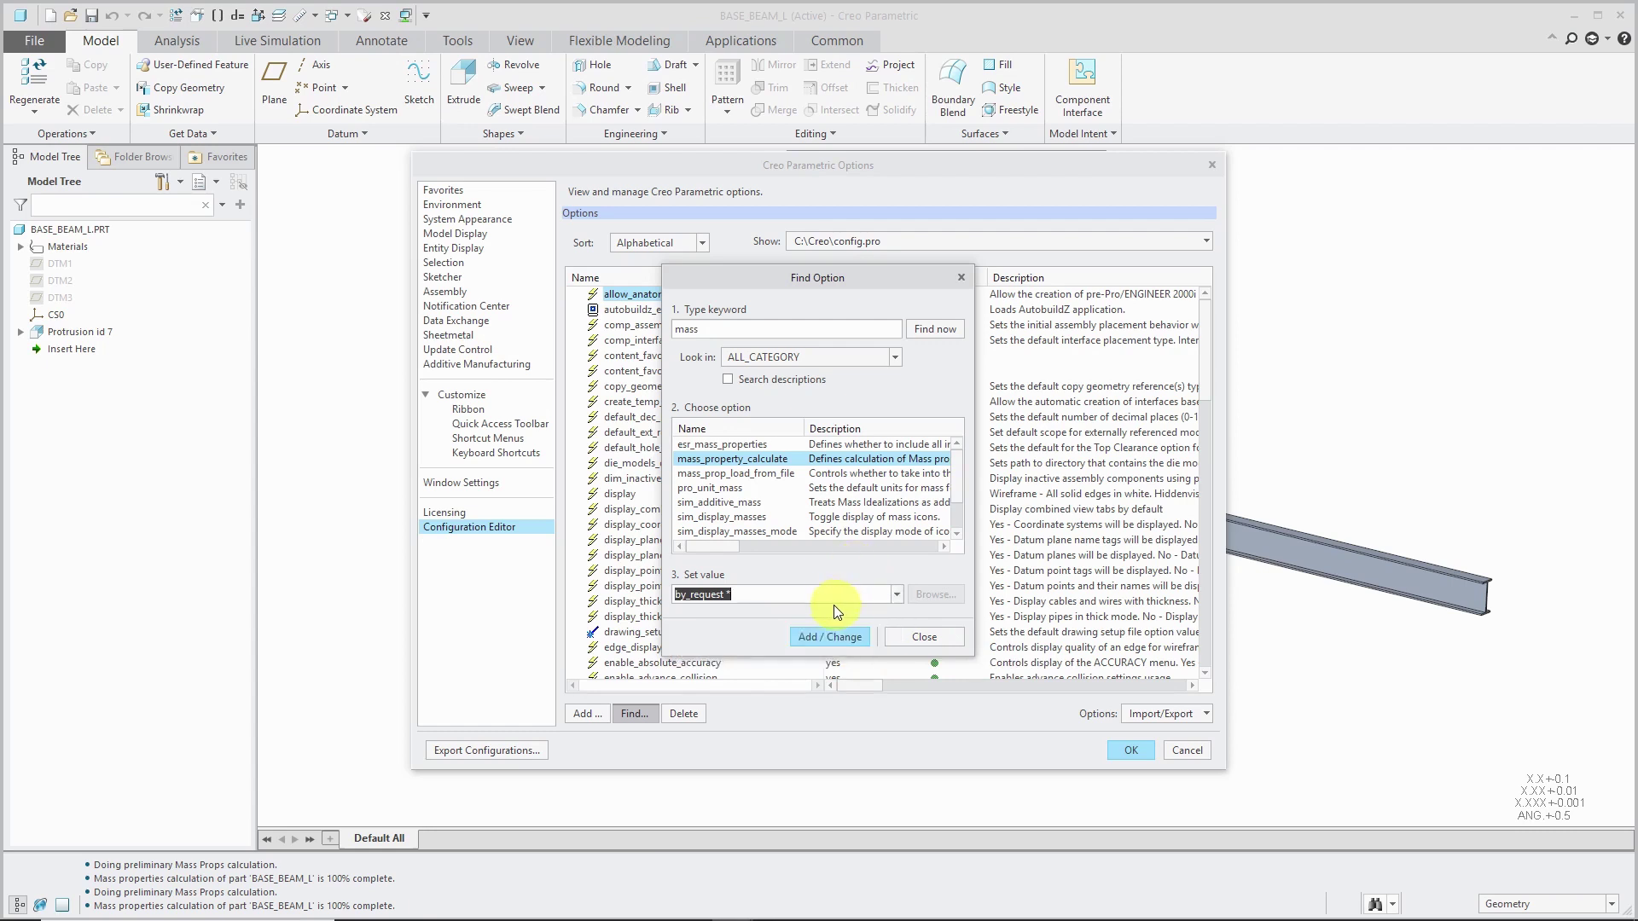
{"action": "left_click", "coordinate": [825, 639]}
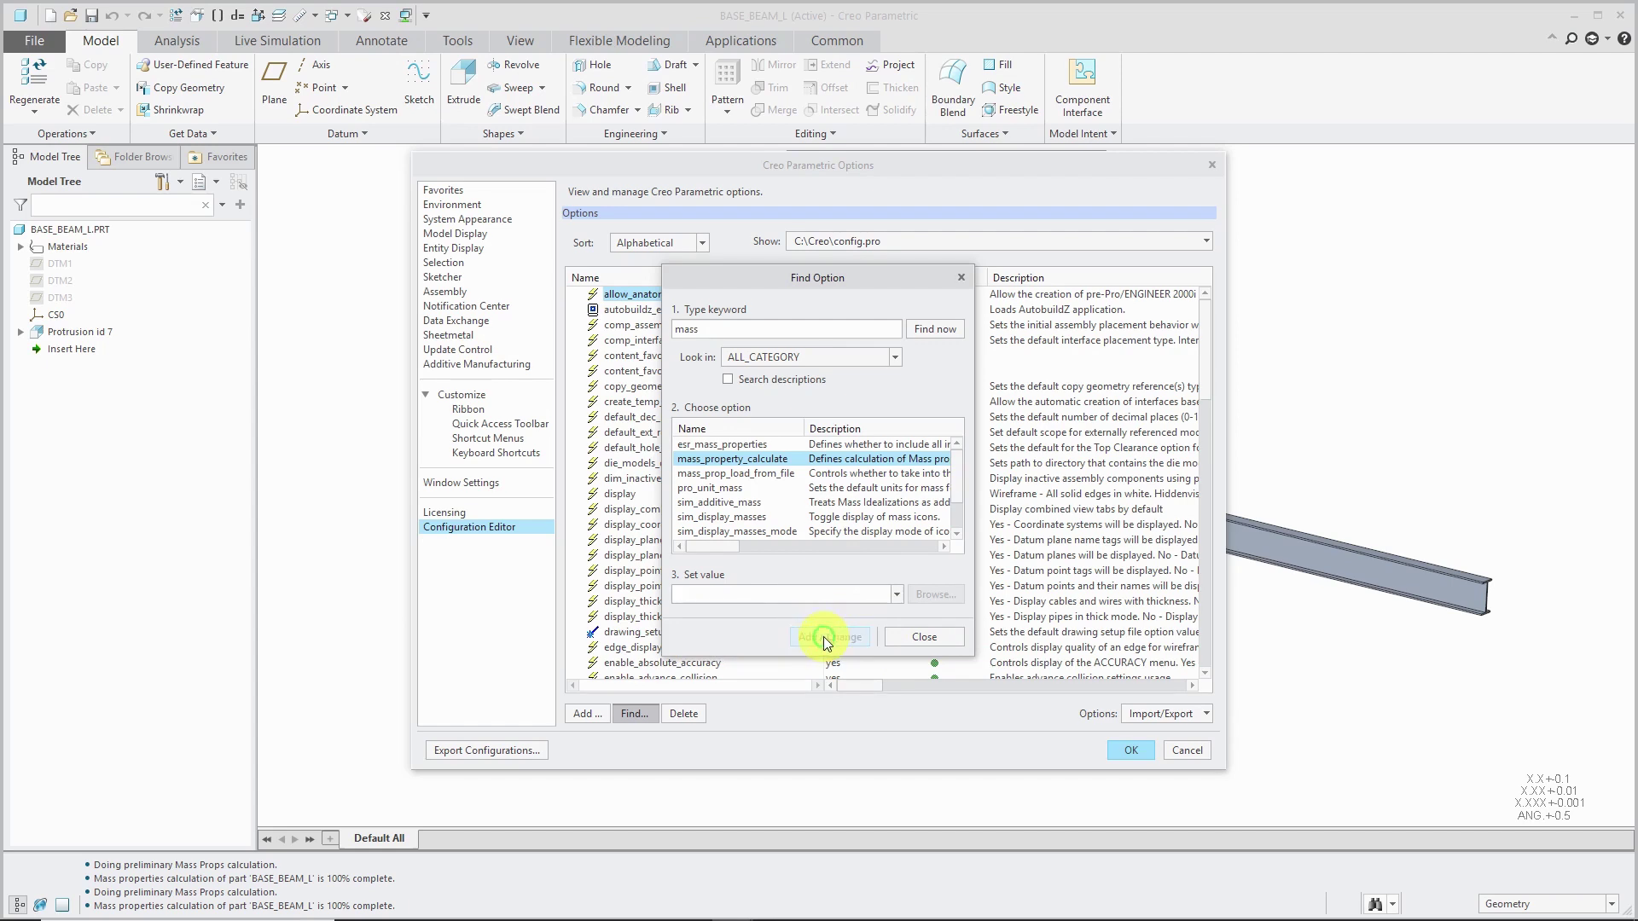
{"action": "left_click", "coordinate": [932, 637]}
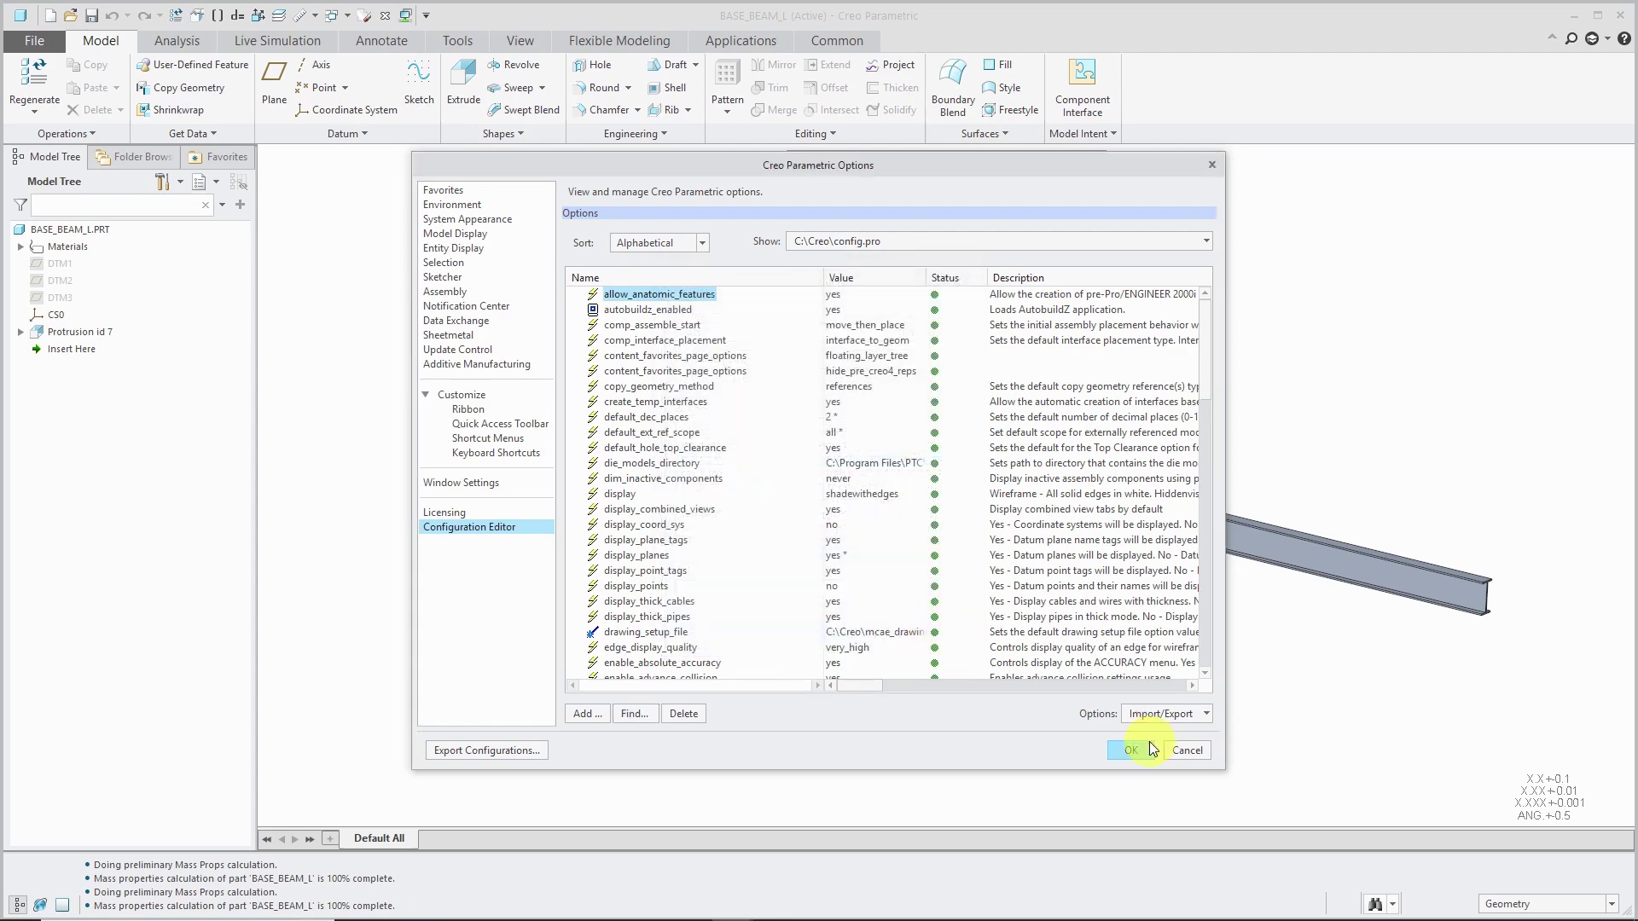
{"action": "left_click", "coordinate": [1132, 750]}
Decline saving the configuration file and glance at the beam's Model Properties.
{"action": "left_click", "coordinate": [869, 546]}
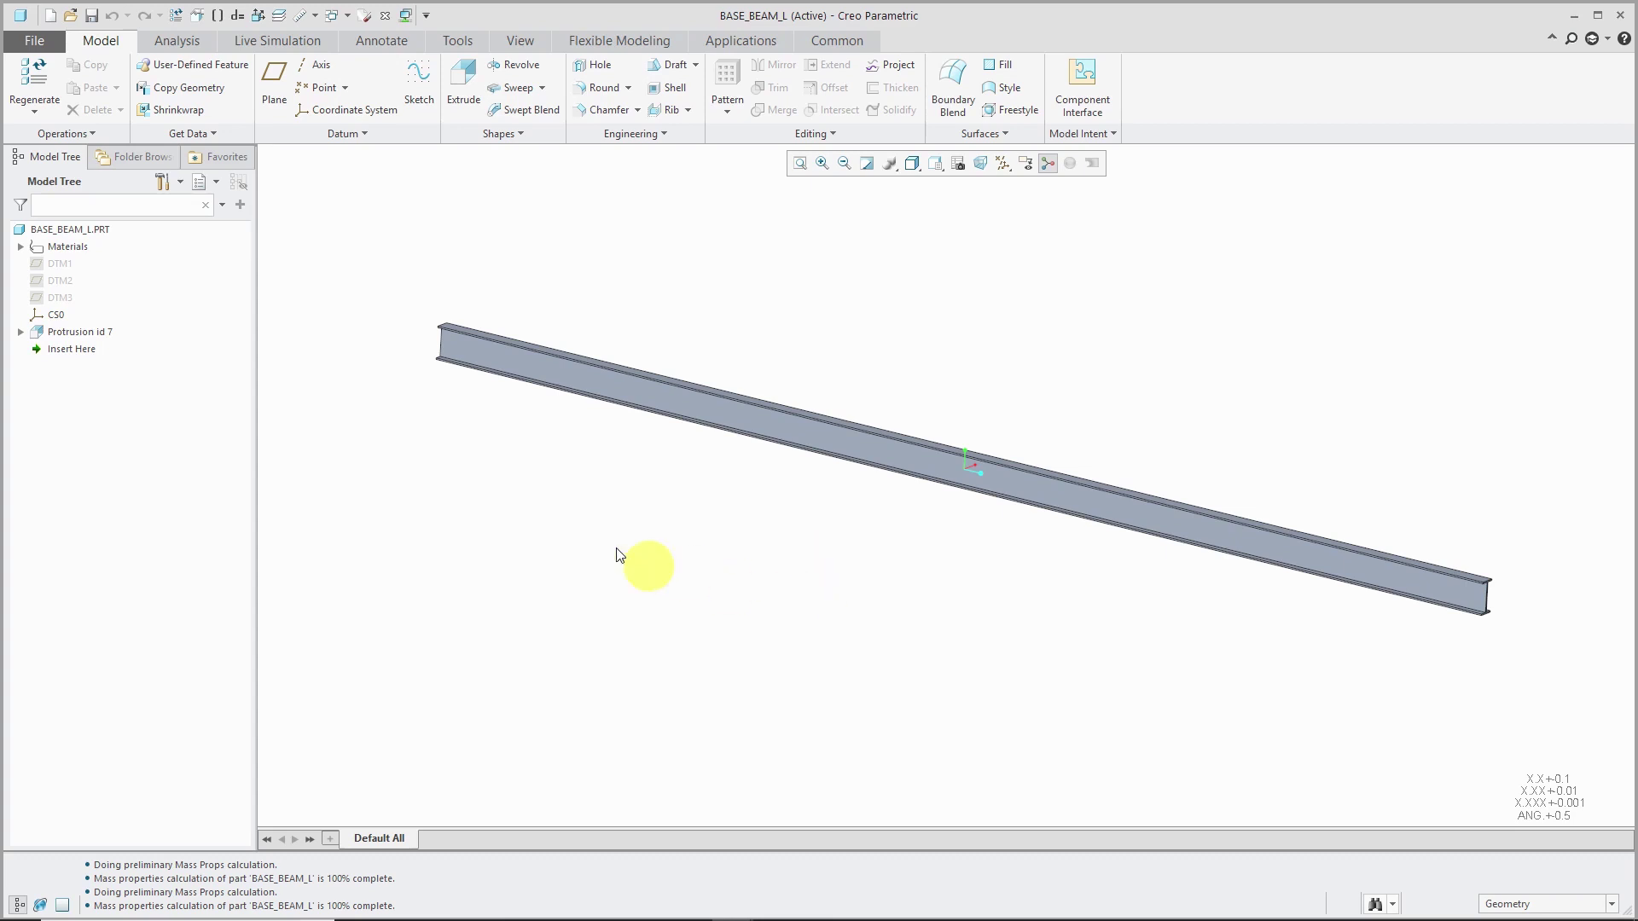
{"action": "left_click", "coordinate": [199, 17]}
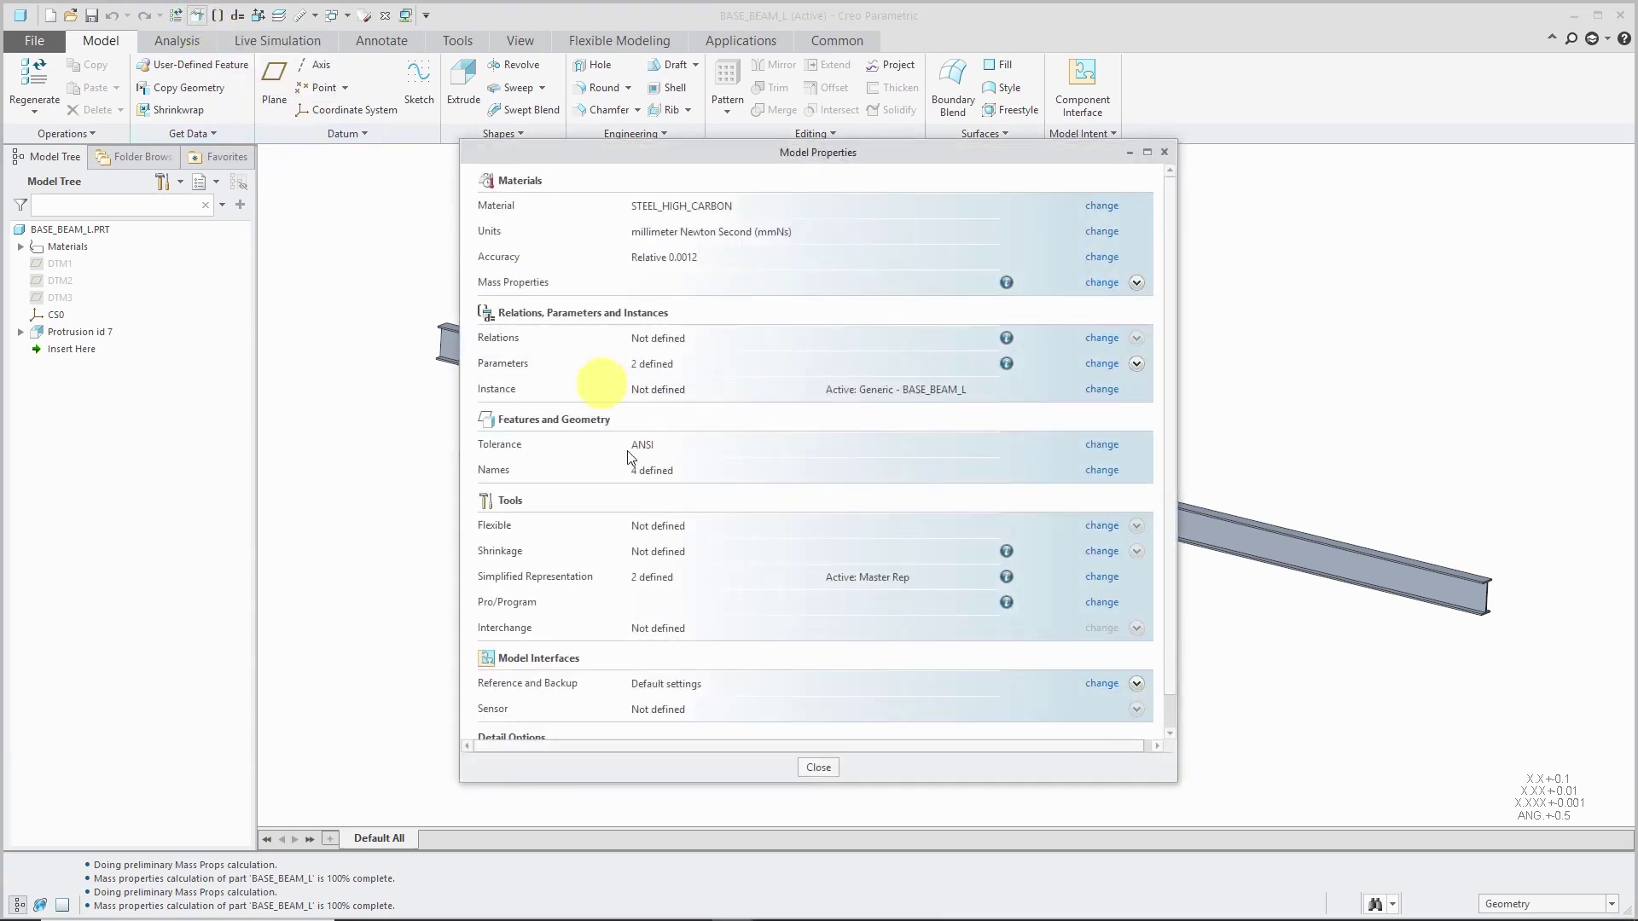
{"action": "left_click", "coordinate": [817, 767]}
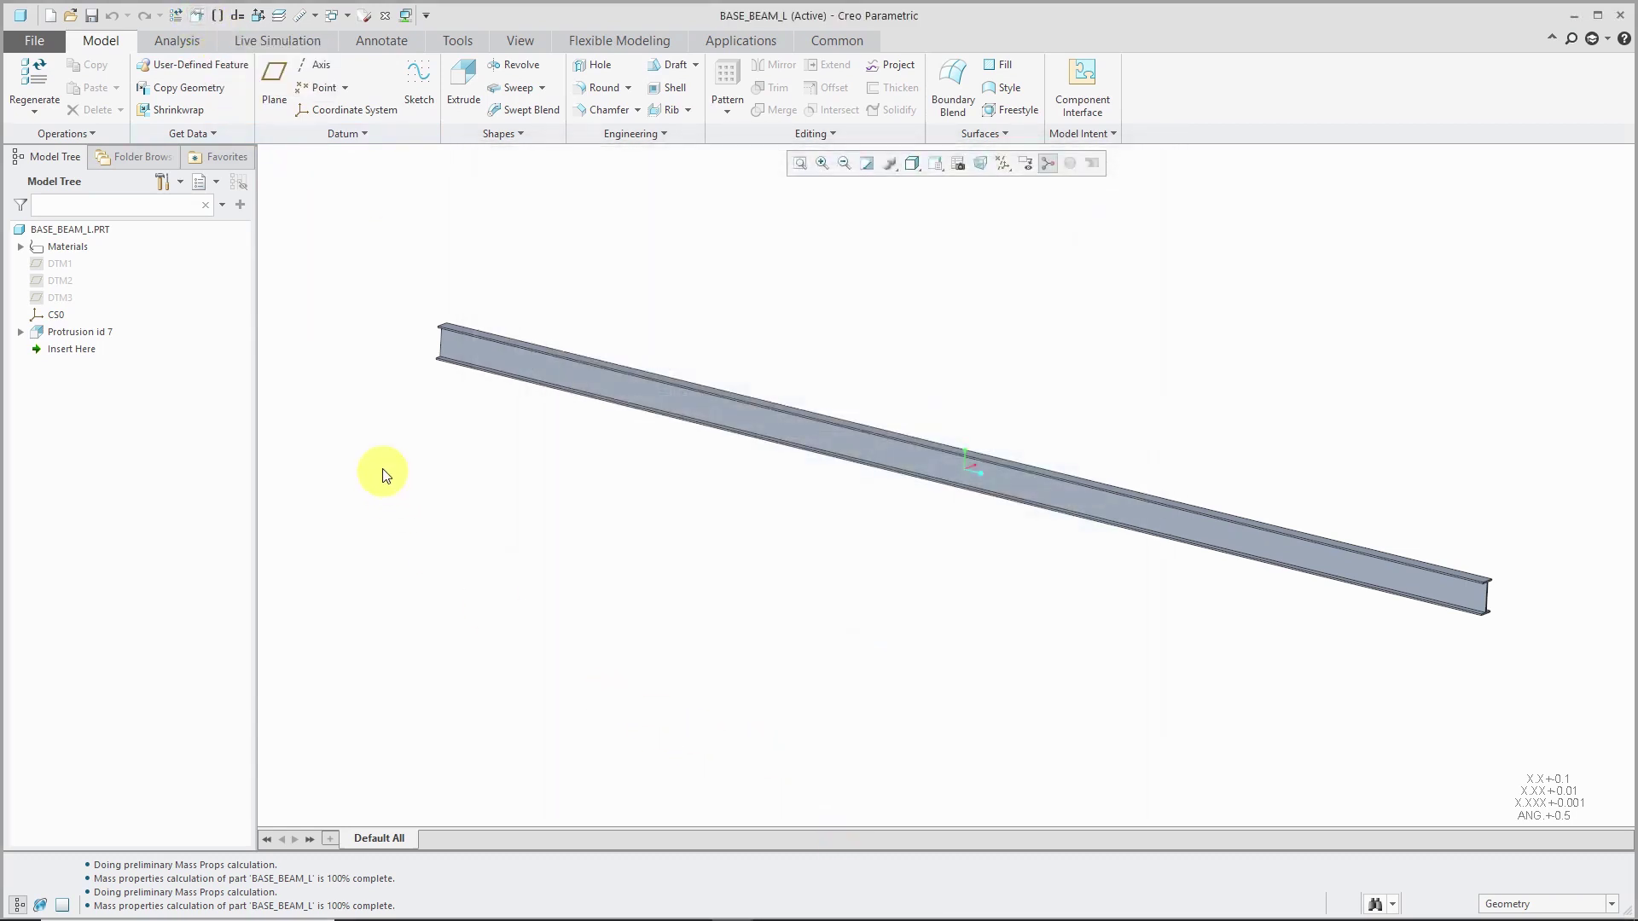
Calculate BASE_BEAM_L's mass properties (3.9328 tonne) and save the analysis as a Feature.
{"action": "left_click", "coordinate": [192, 38]}
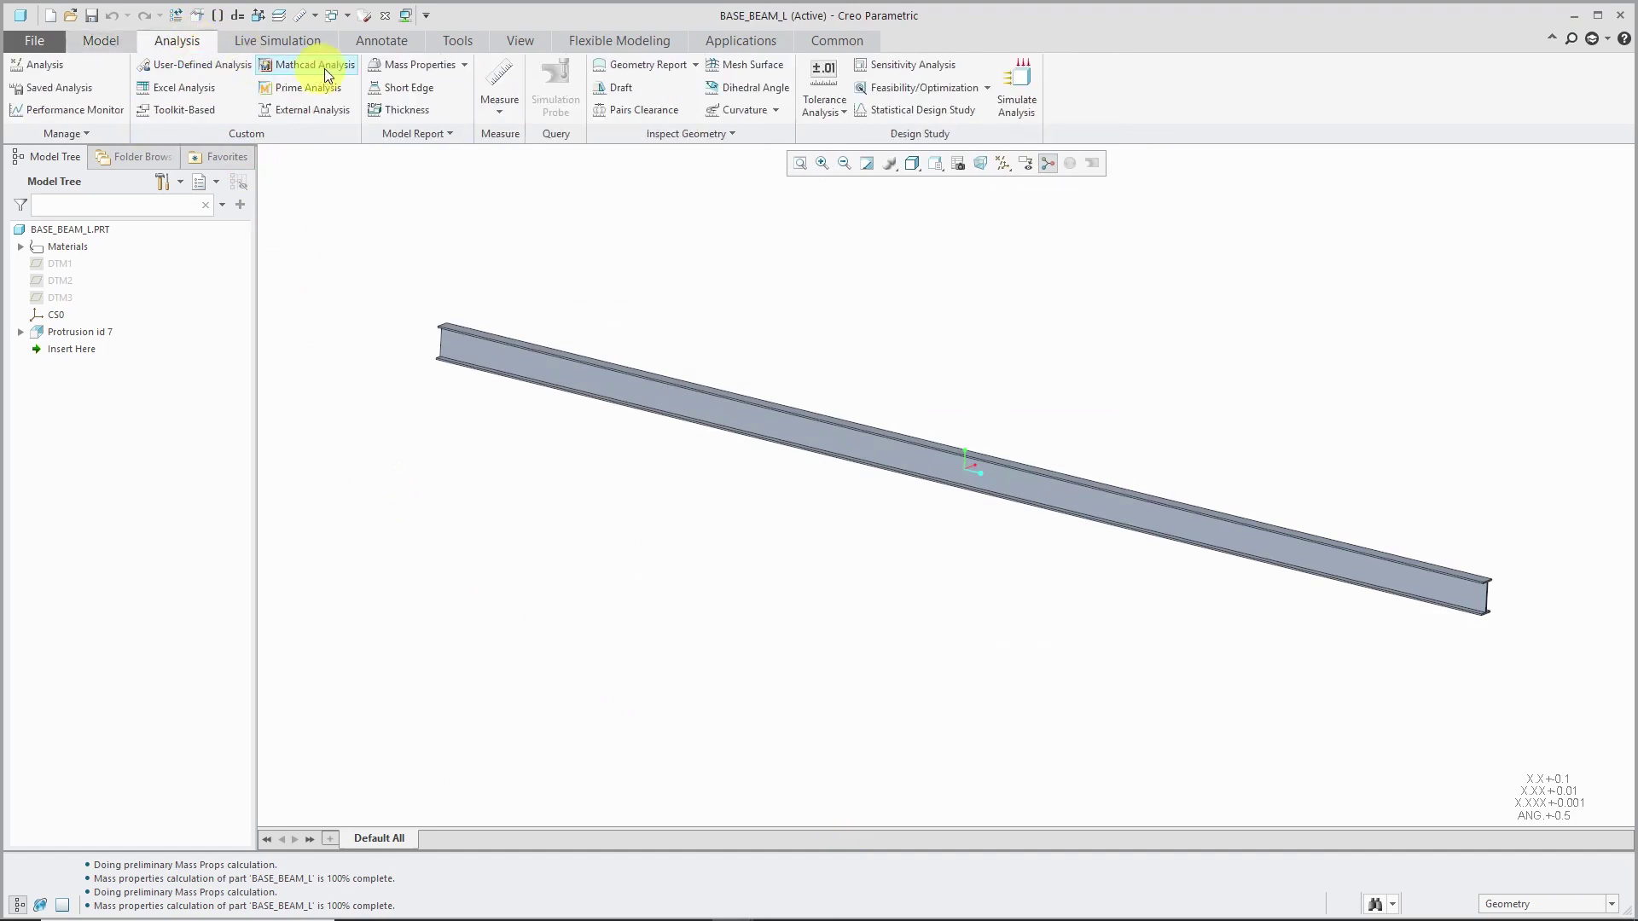
{"action": "left_click", "coordinate": [404, 68]}
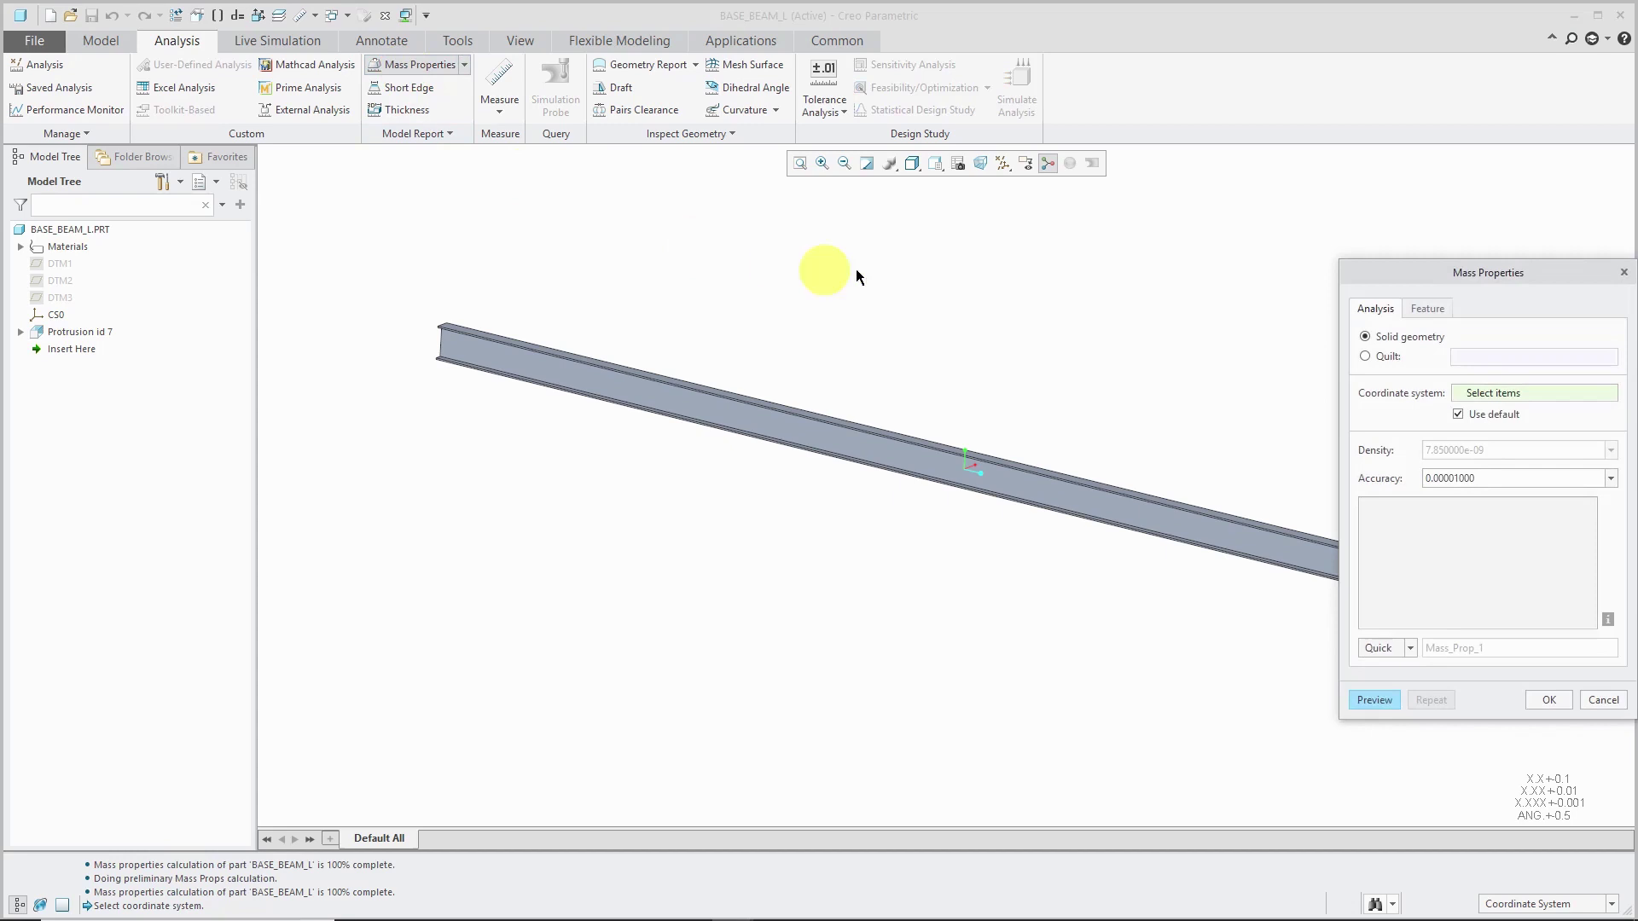
{"action": "left_click", "coordinate": [1375, 695]}
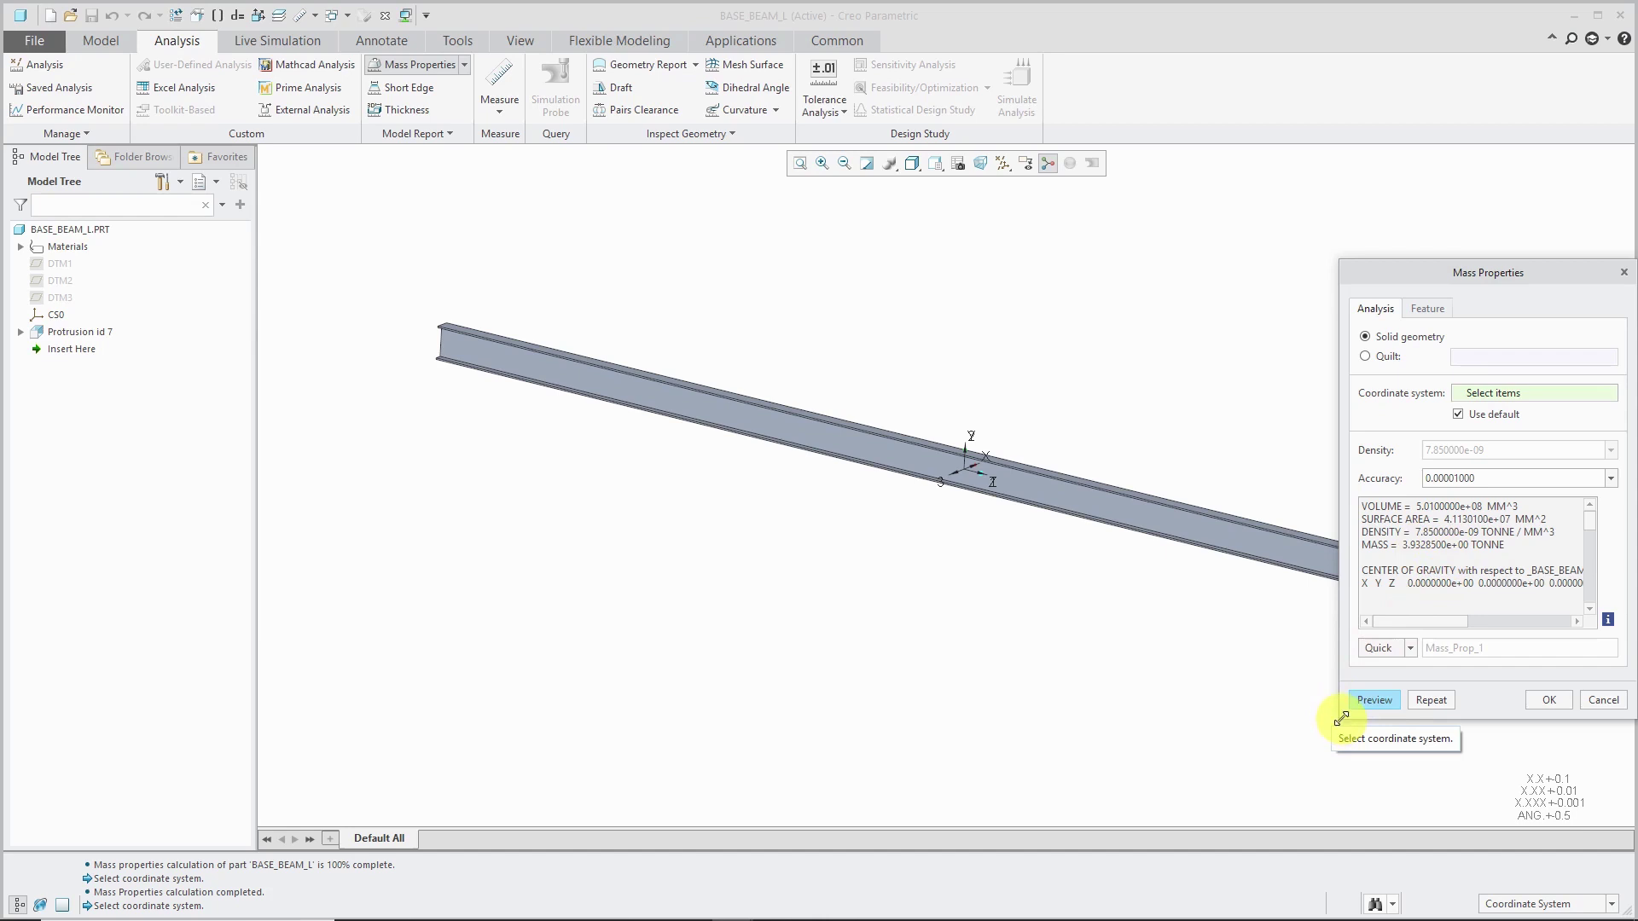
{"action": "left_click_drag", "start_coordinate": [1501, 278], "coordinate": [1327, 64]}
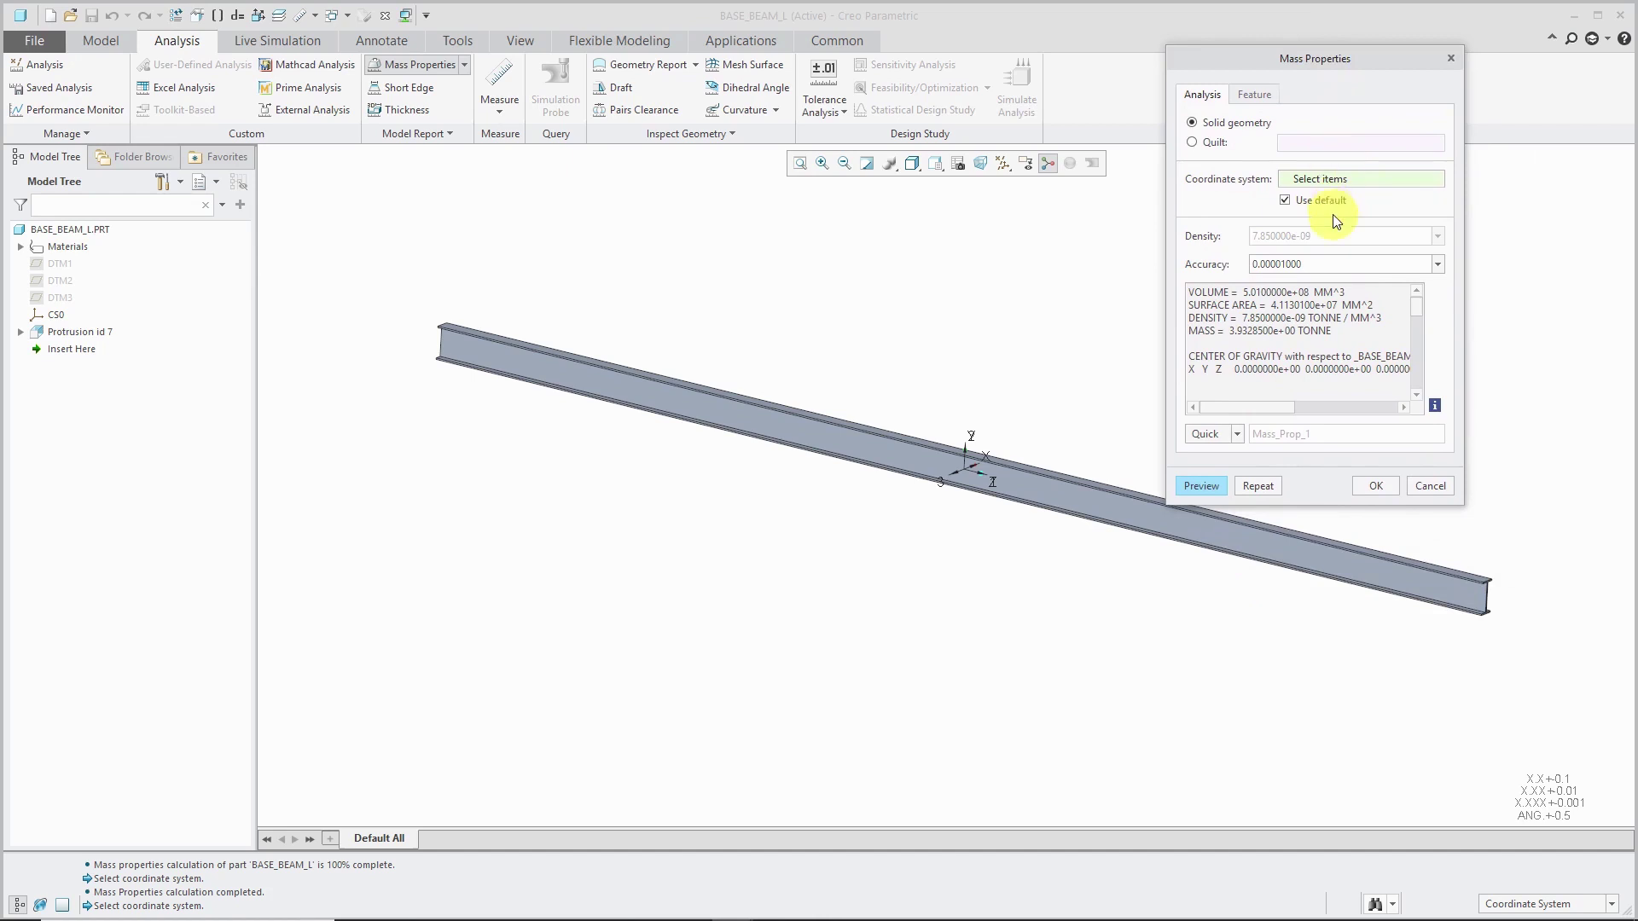
{"action": "left_click", "coordinate": [1435, 406]}
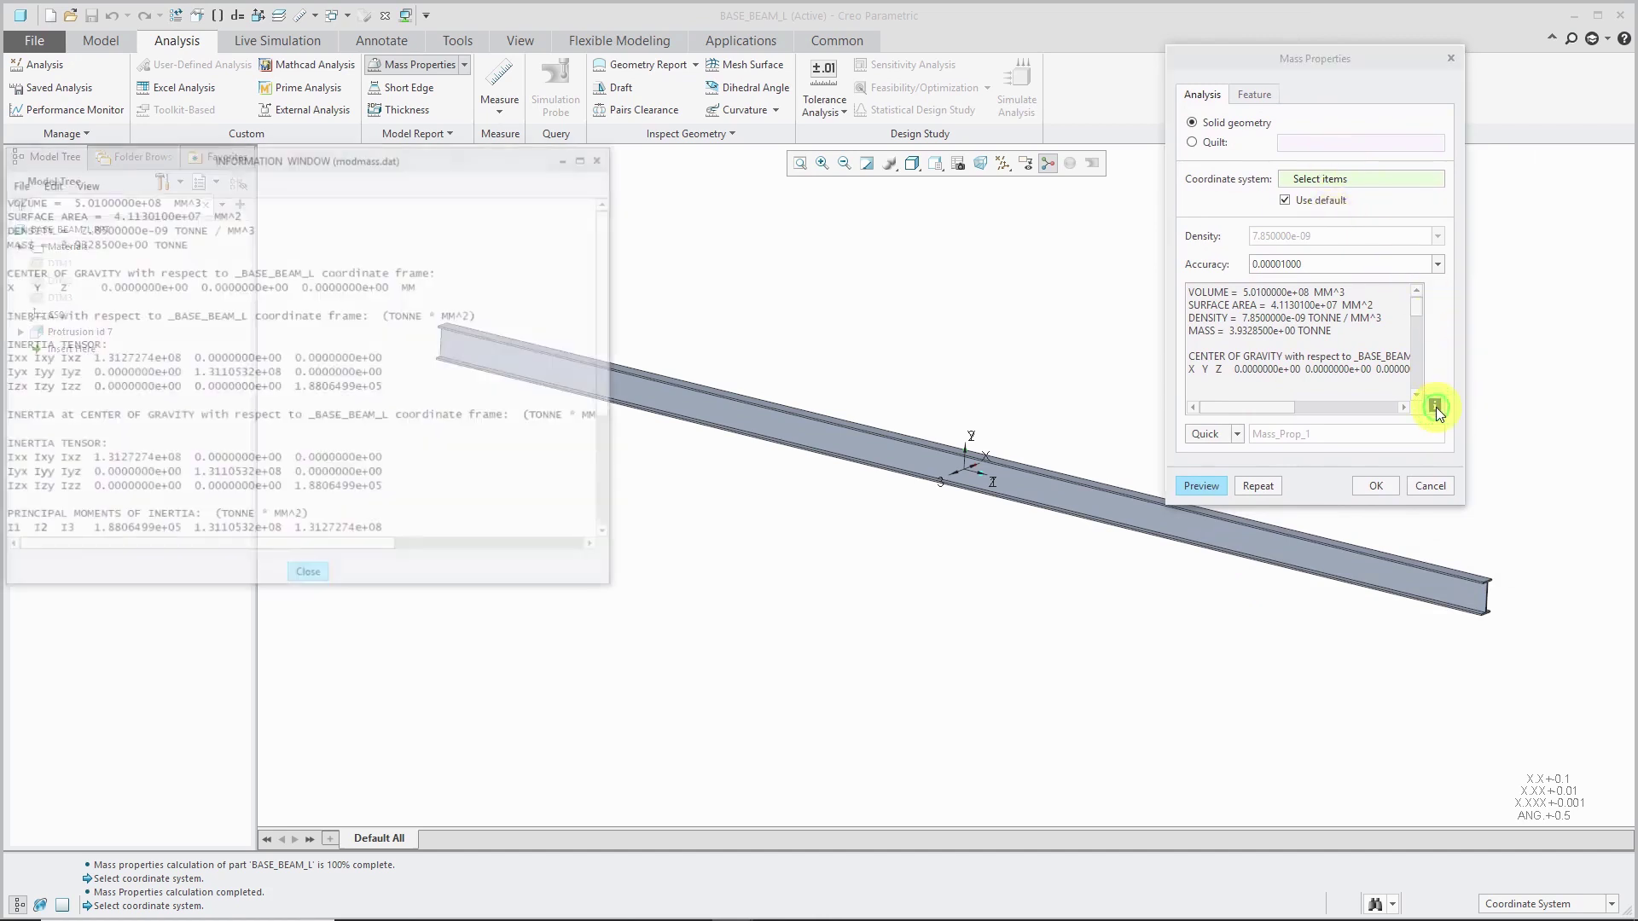
{"action": "left_click", "coordinate": [603, 157]}
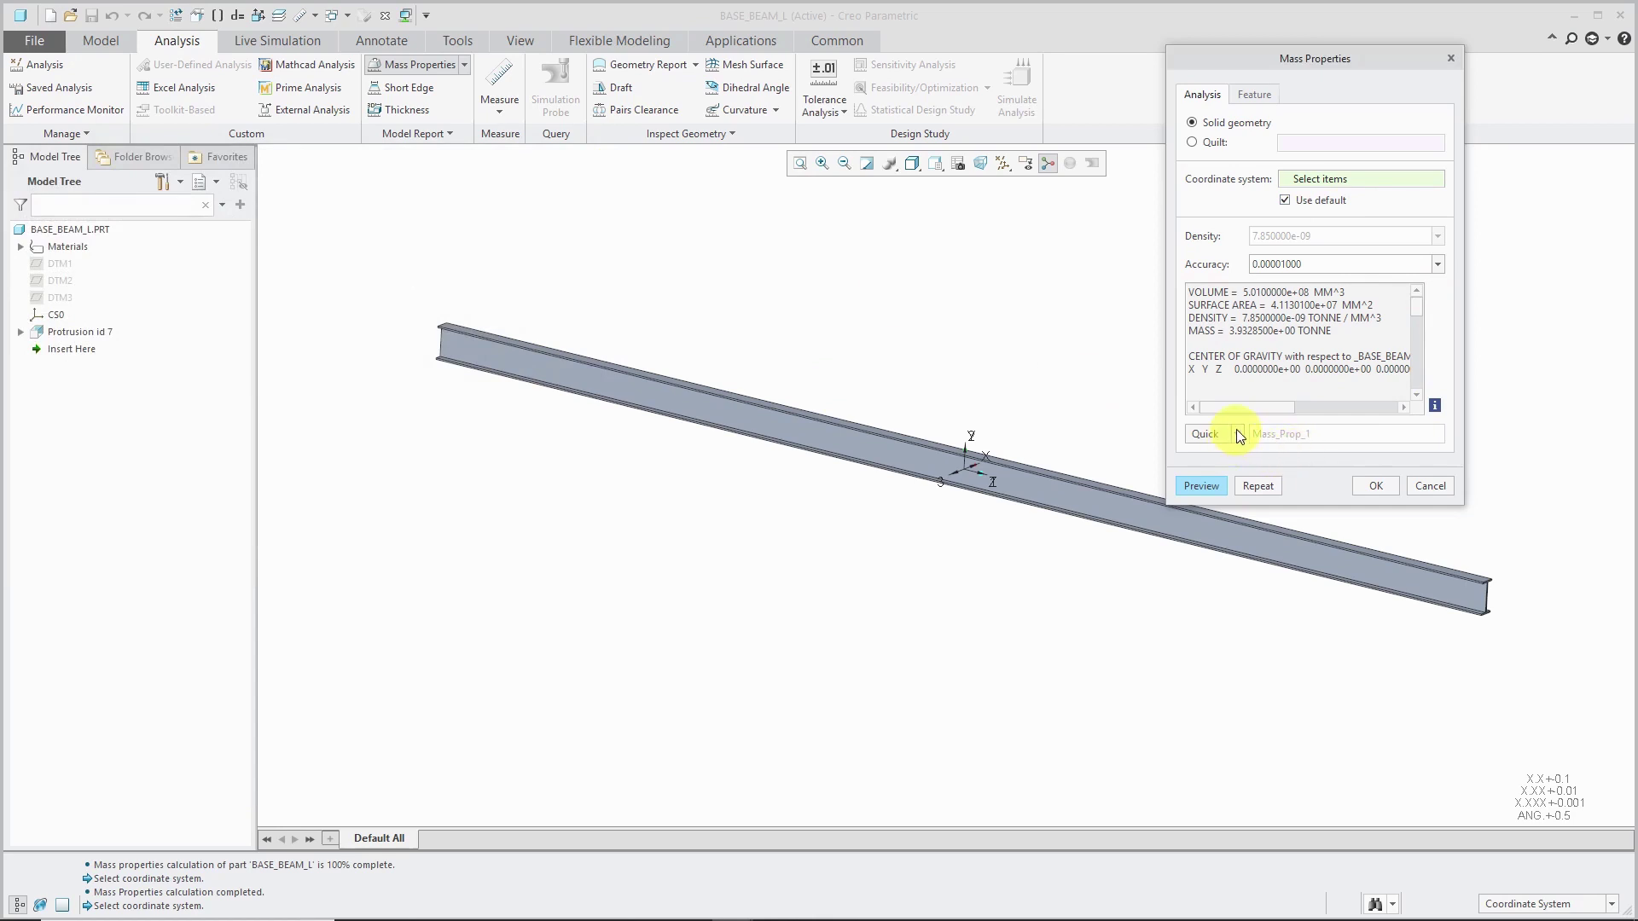
{"action": "left_click", "coordinate": [1238, 434]}
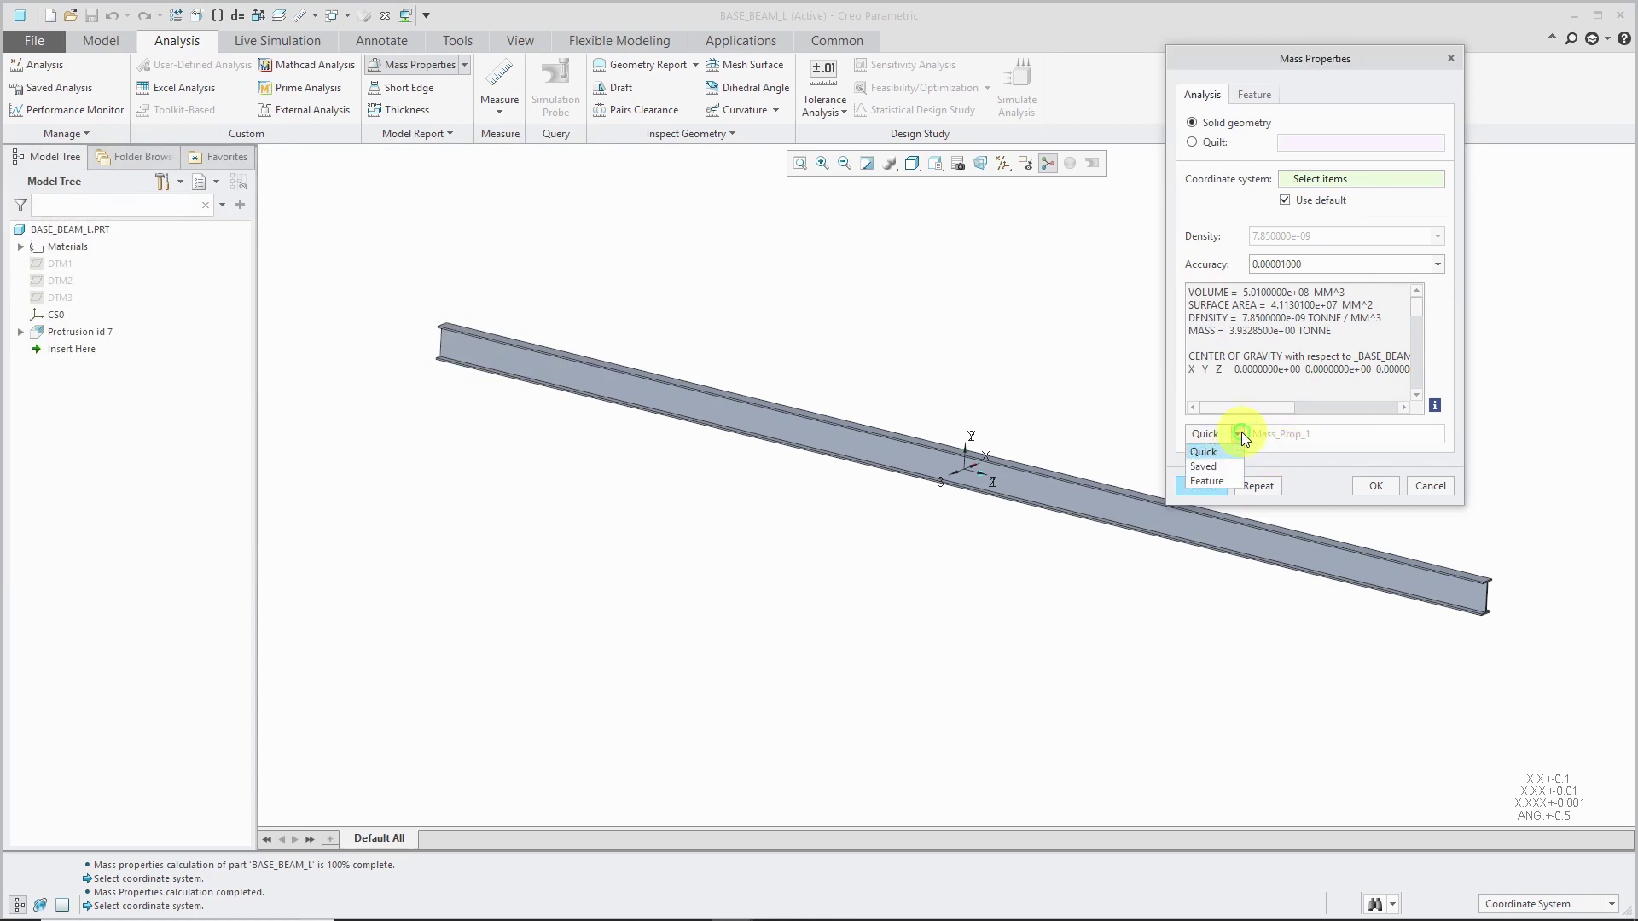
{"action": "left_click", "coordinate": [1231, 483]}
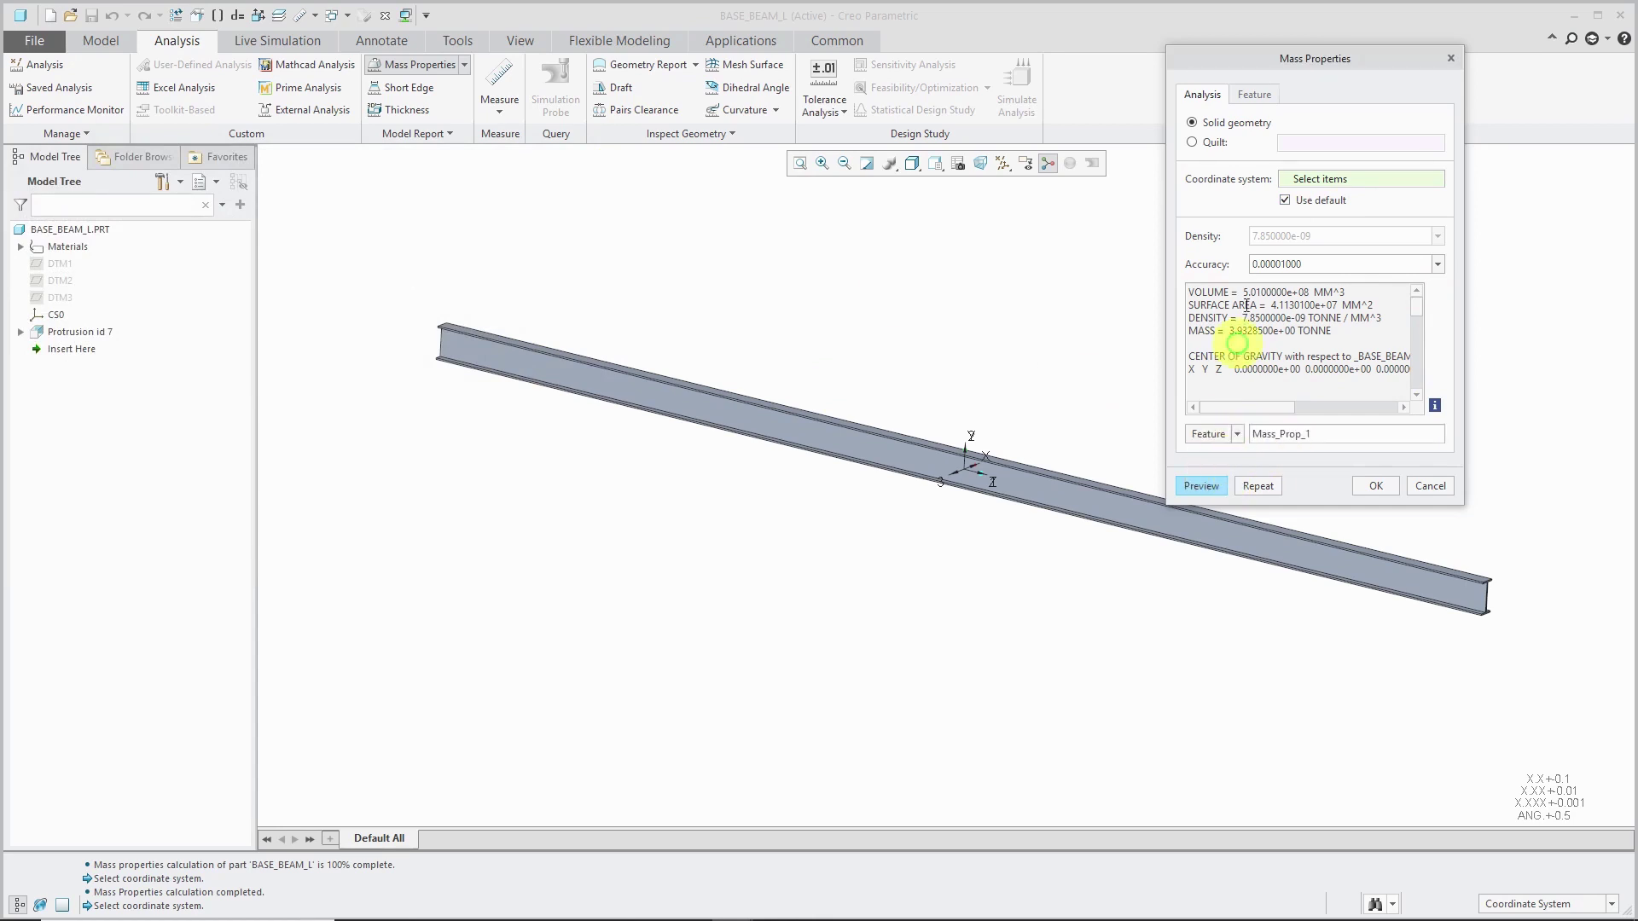
Review the Mass_Prop_1 feature parameters, rename it to Mass, and create the feature.
{"action": "left_click", "coordinate": [1261, 99]}
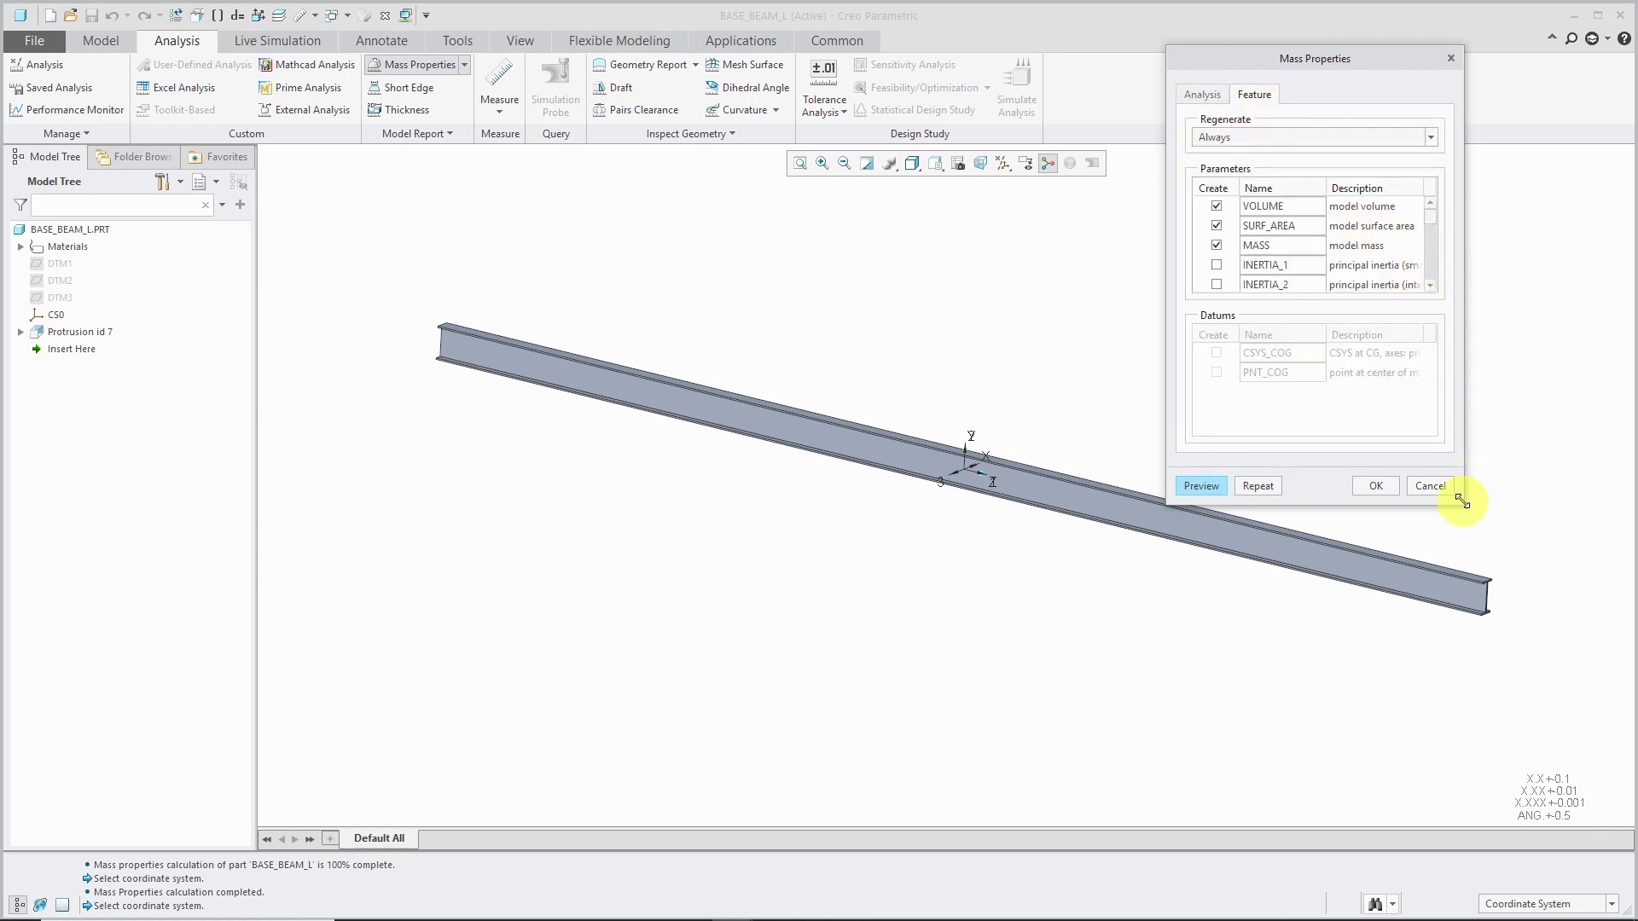
{"action": "left_click_drag", "start_coordinate": [1465, 504], "coordinate": [1611, 707]}
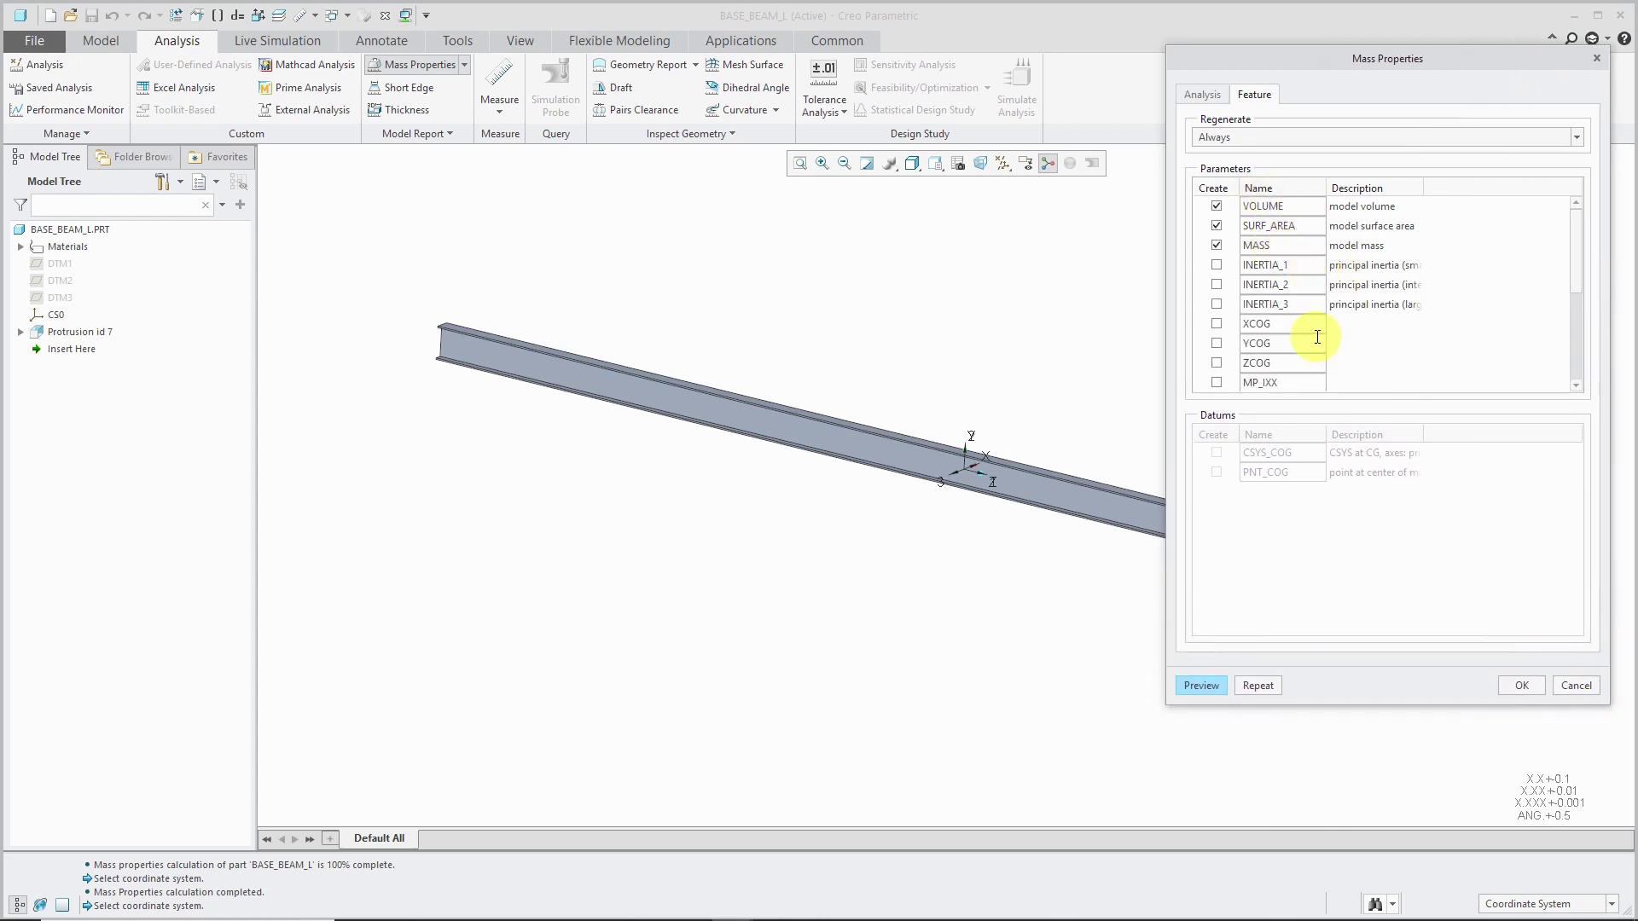
{"action": "left_click_drag", "start_coordinate": [1579, 263], "coordinate": [1570, 209]}
{"action": "left_click", "coordinate": [1204, 92]}
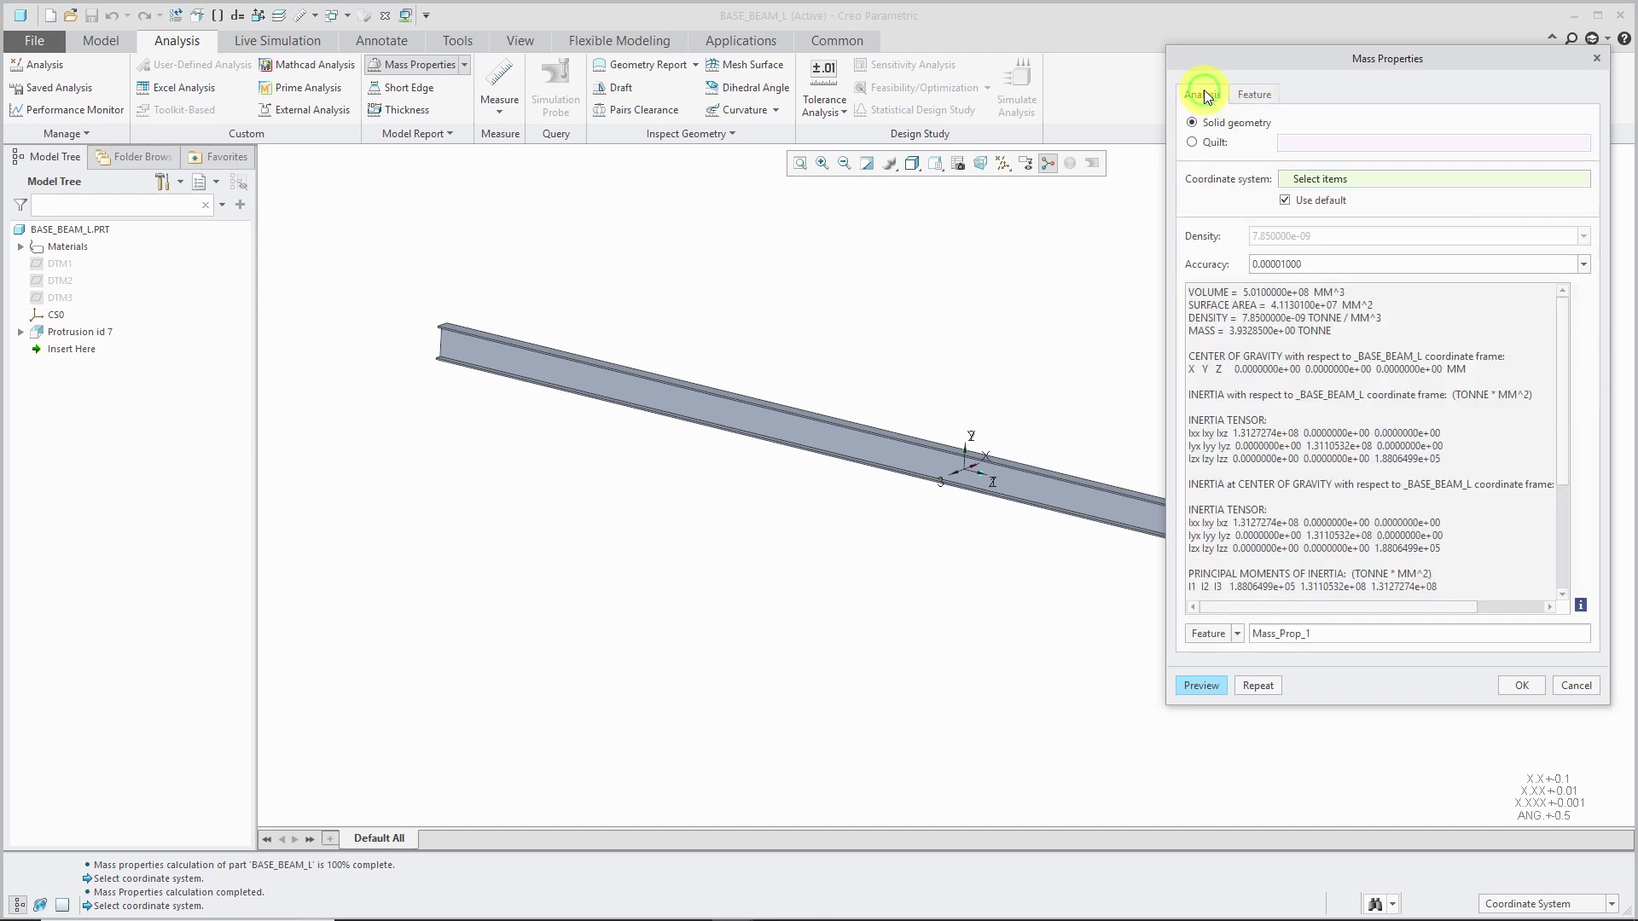
{"action": "left_click", "coordinate": [1255, 93]}
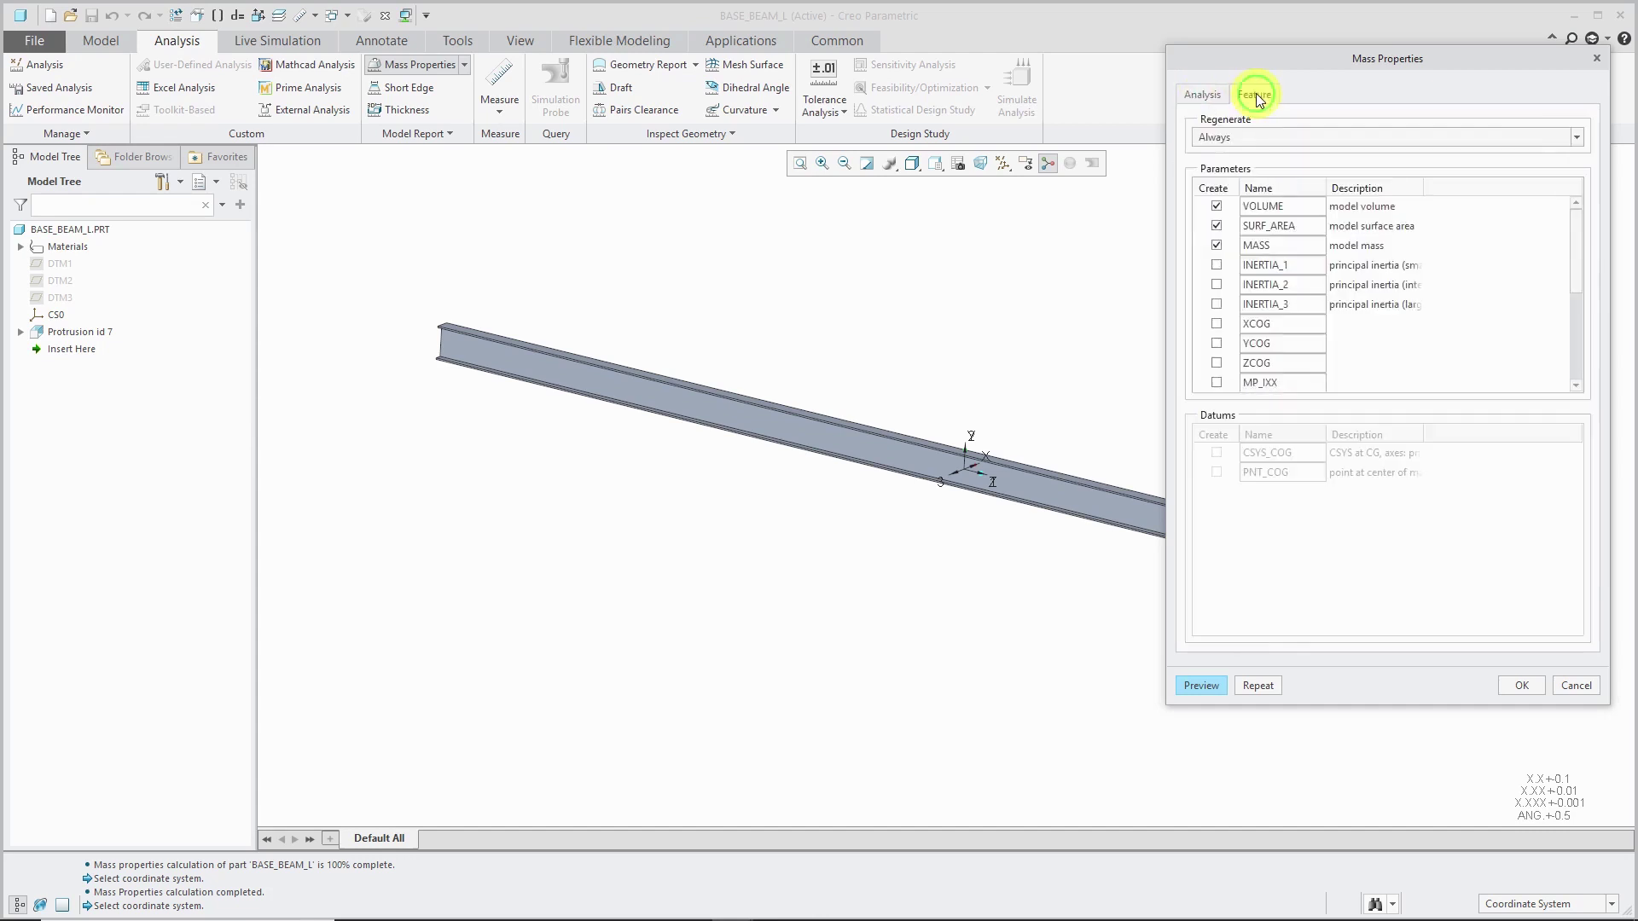
{"action": "left_click", "coordinate": [1203, 93]}
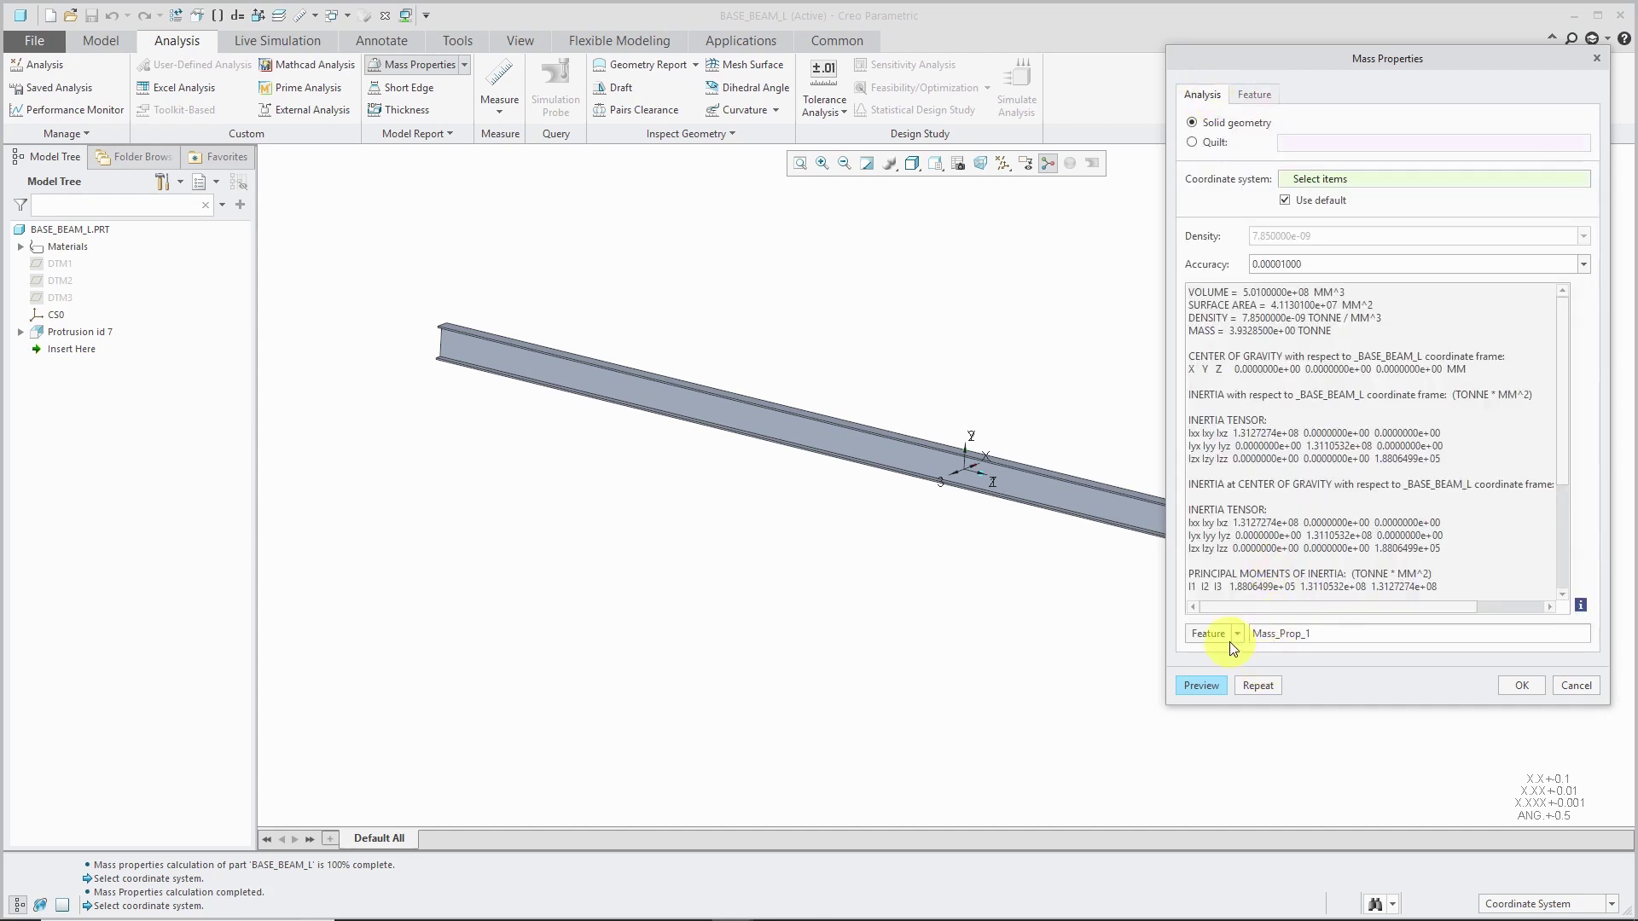
{"action": "left_click", "coordinate": [1361, 636]}
{"action": "key", "text": "BackSpace"}
{"action": "key", "text": "BackSpace"}
{"action": "key", "text": "BackSpace"}
{"action": "key", "text": "BackSpace"}
{"action": "key", "text": "BackSpace"}
{"action": "key", "text": "BackSpace"}
{"action": "key", "text": "BackSpace"}
{"action": "left_click", "coordinate": [1520, 684]}
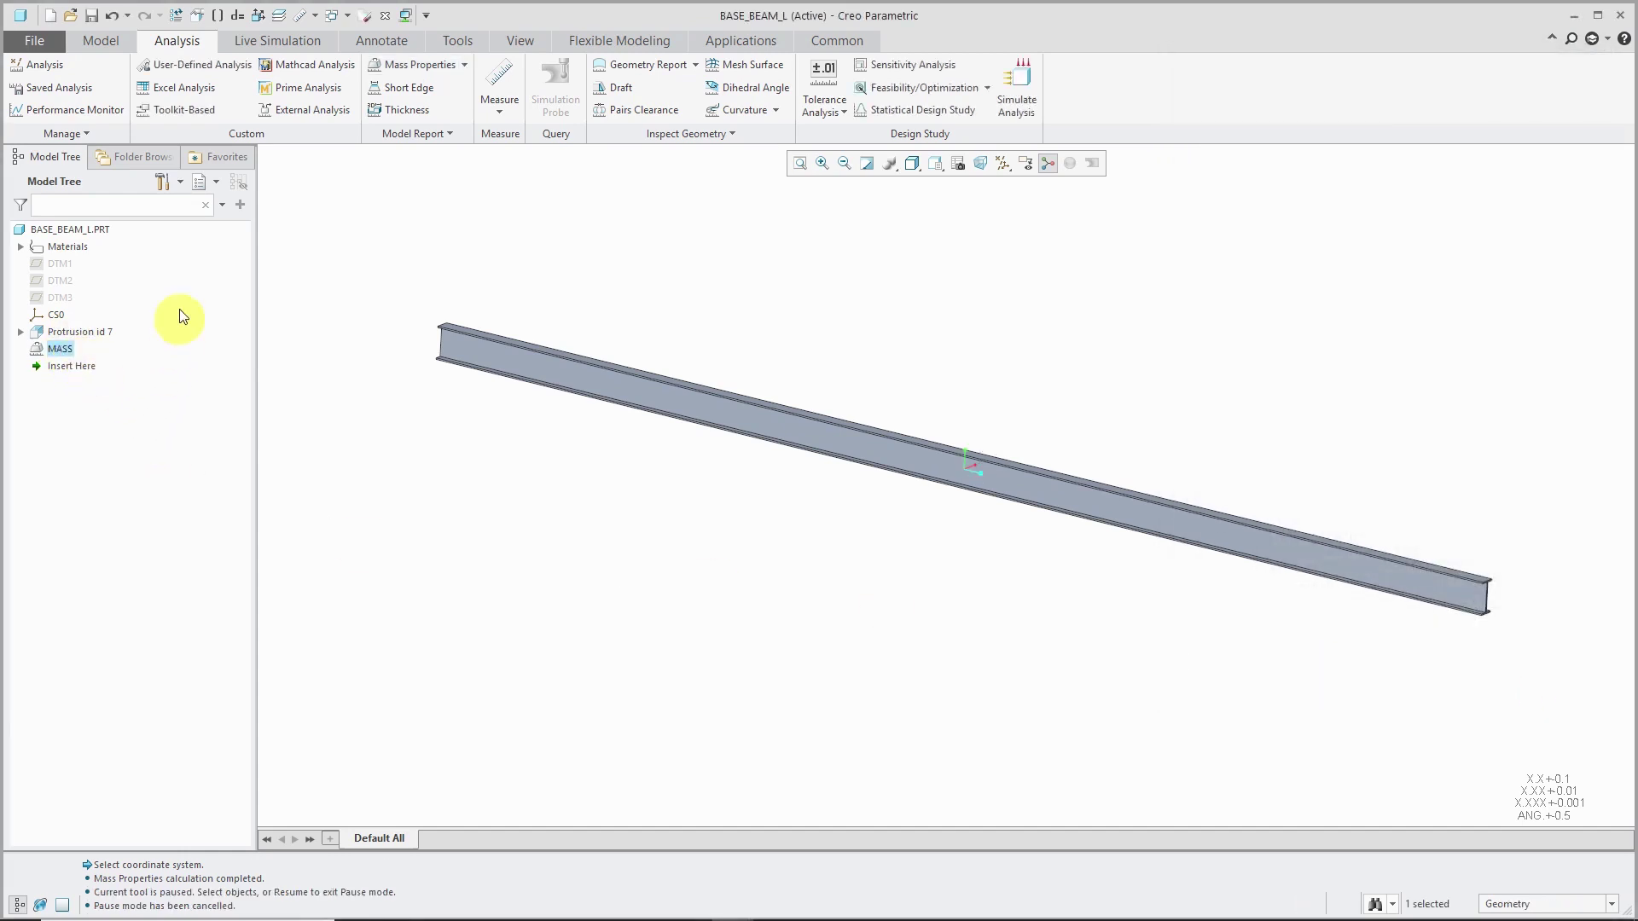
Add a Feat Params tree column named MASS, showing 3.932850 for the MASS feature.
{"action": "left_click", "coordinate": [181, 182]}
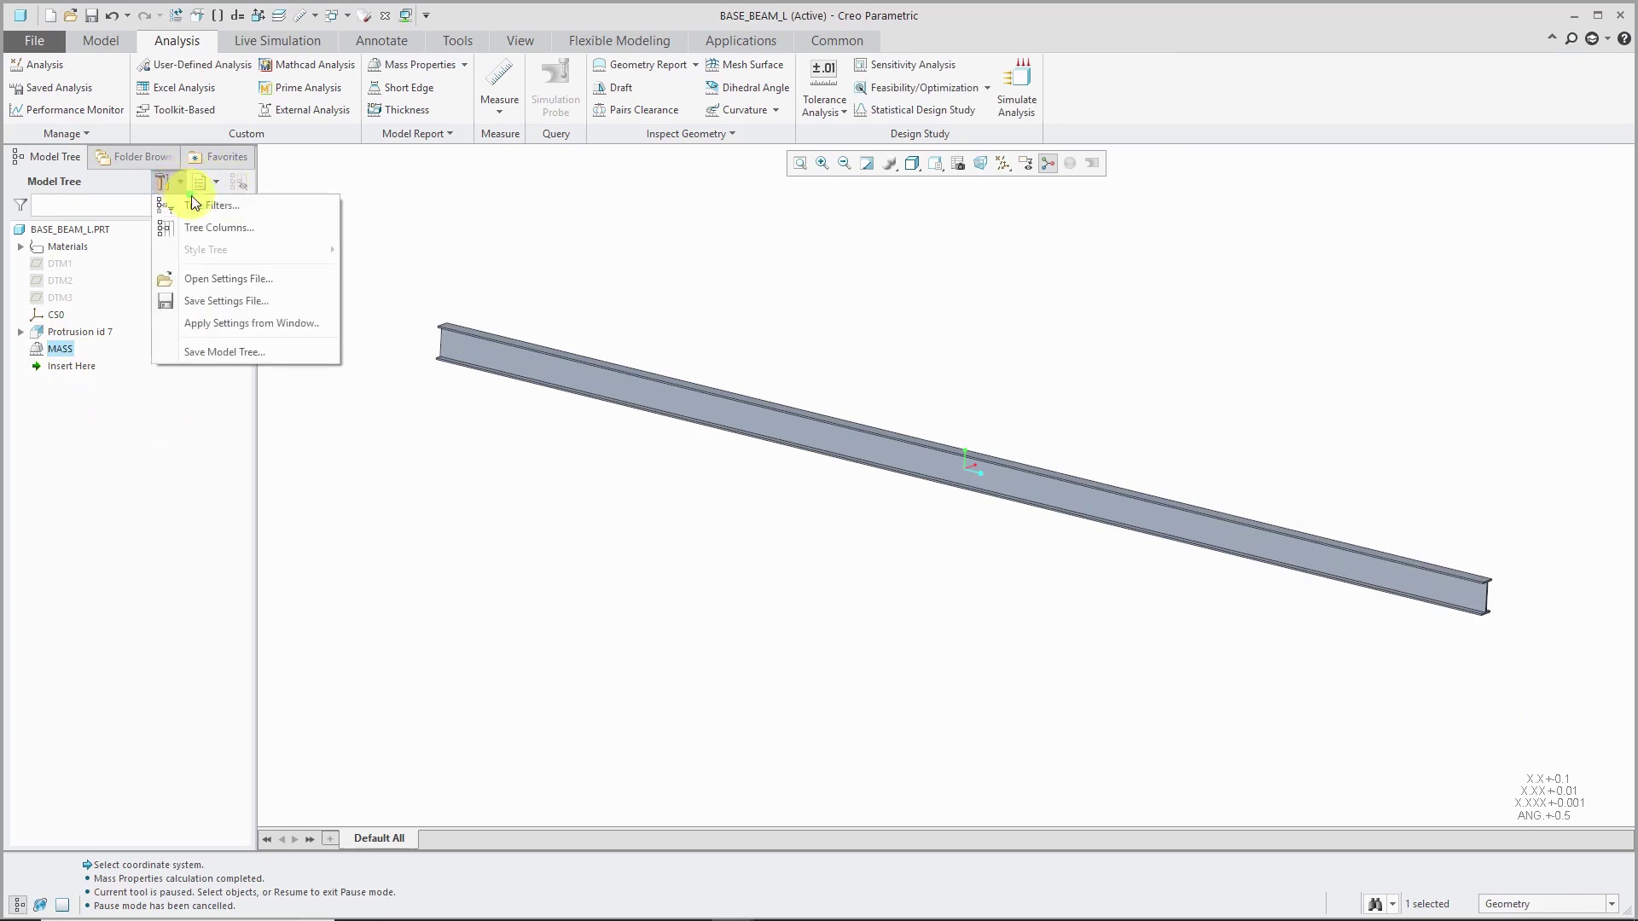
{"action": "left_click", "coordinate": [203, 227]}
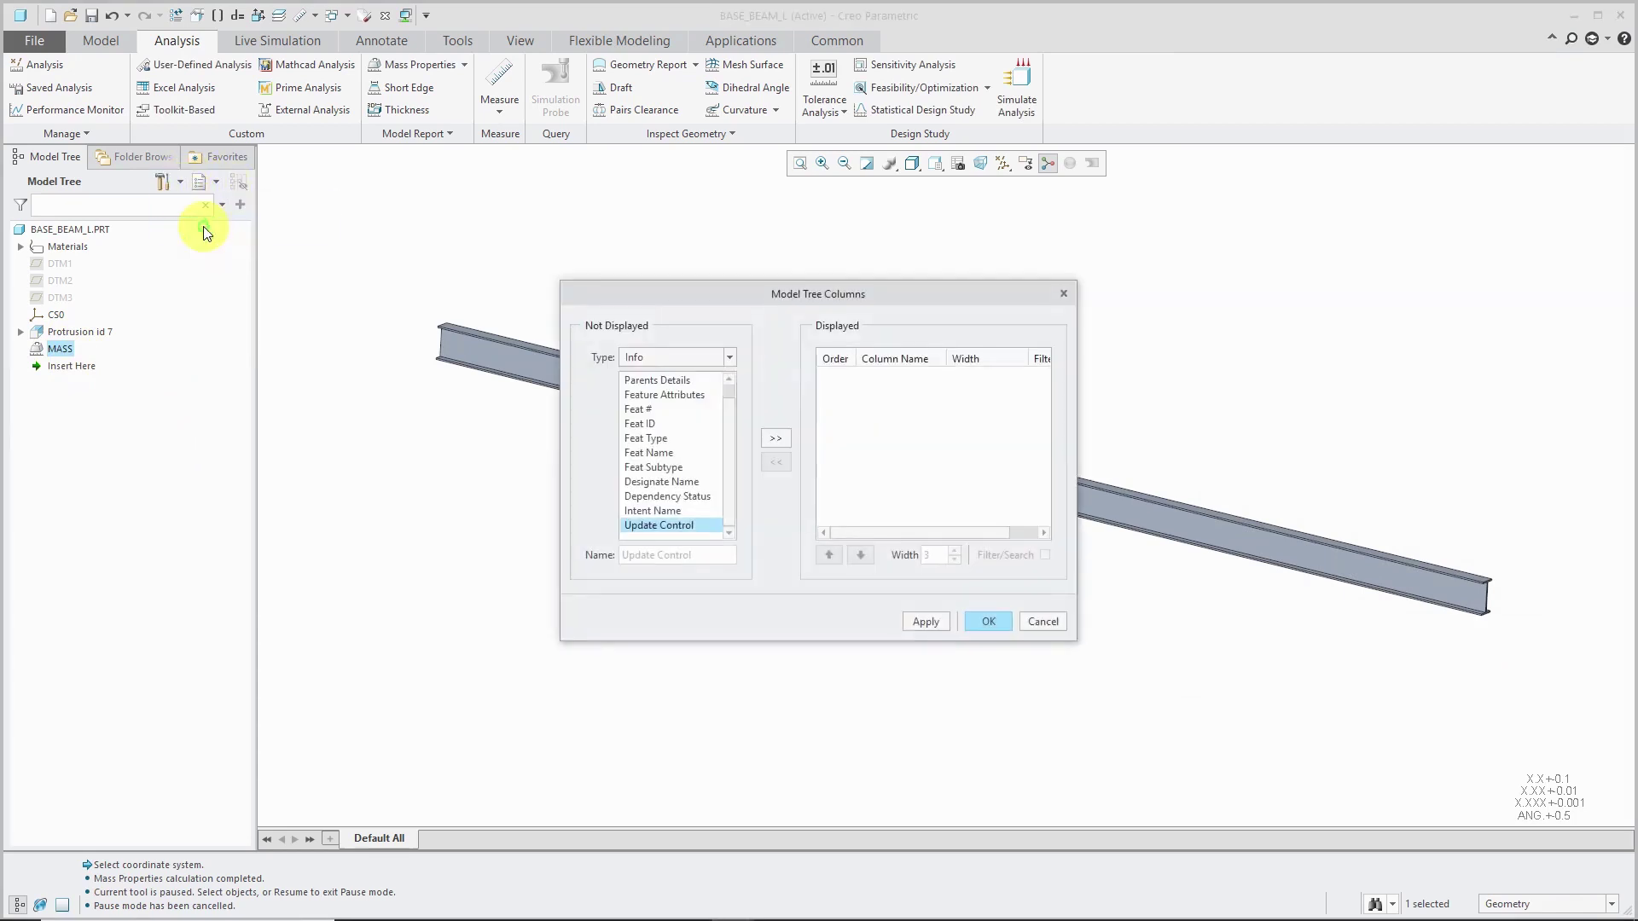
{"action": "left_click", "coordinate": [681, 356]}
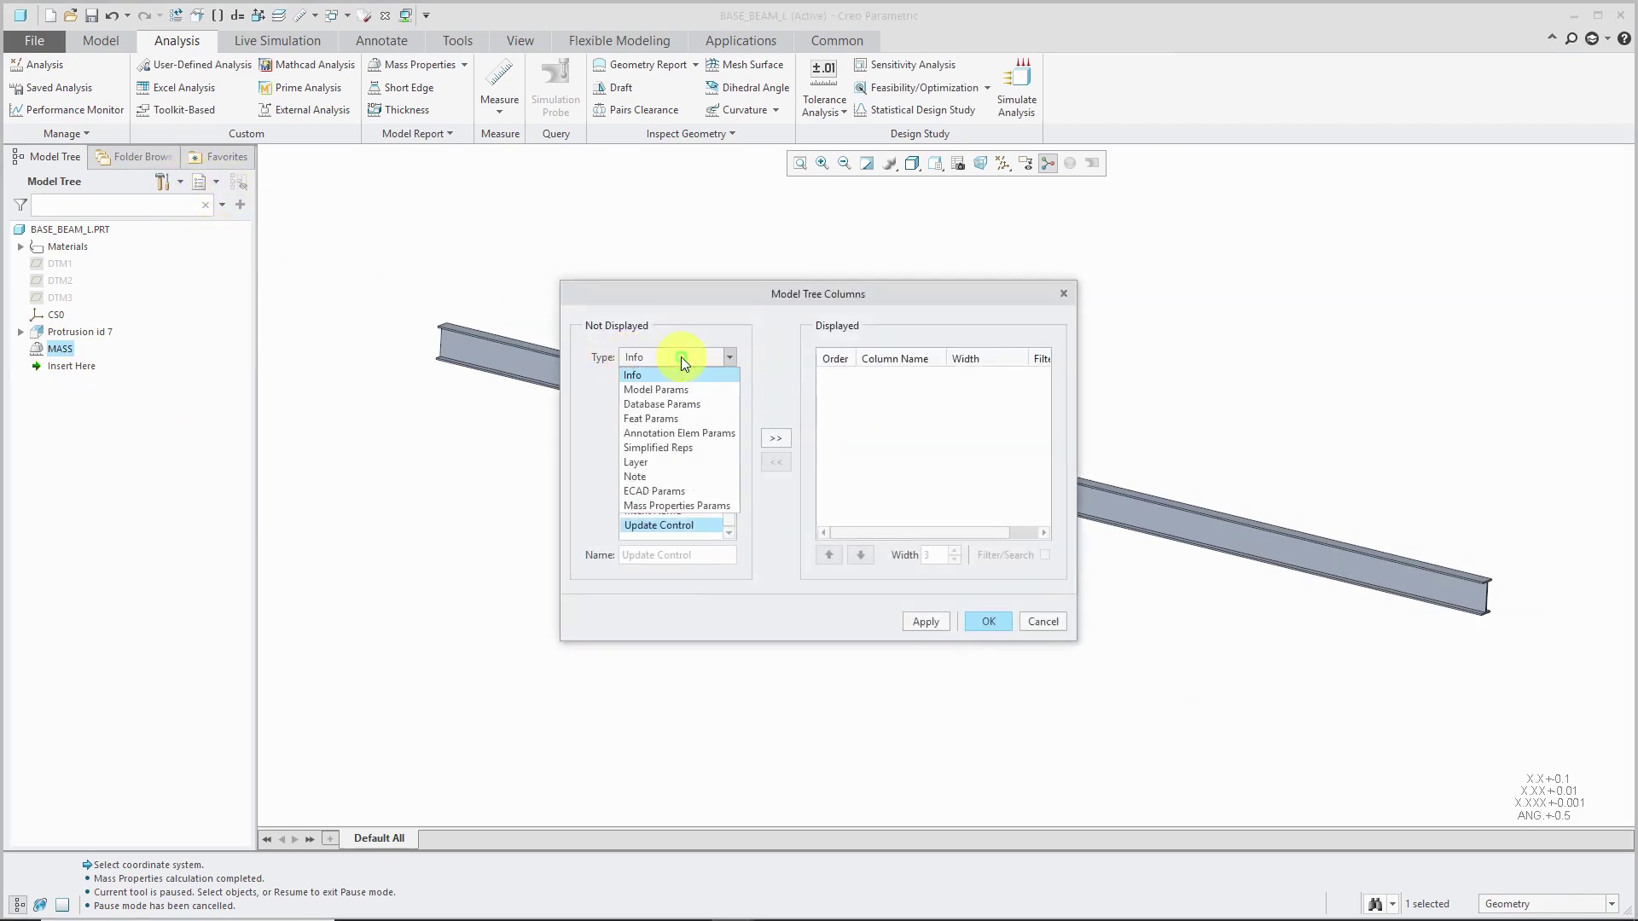
{"action": "left_click", "coordinate": [677, 416]}
{"action": "left_click", "coordinate": [655, 553]}
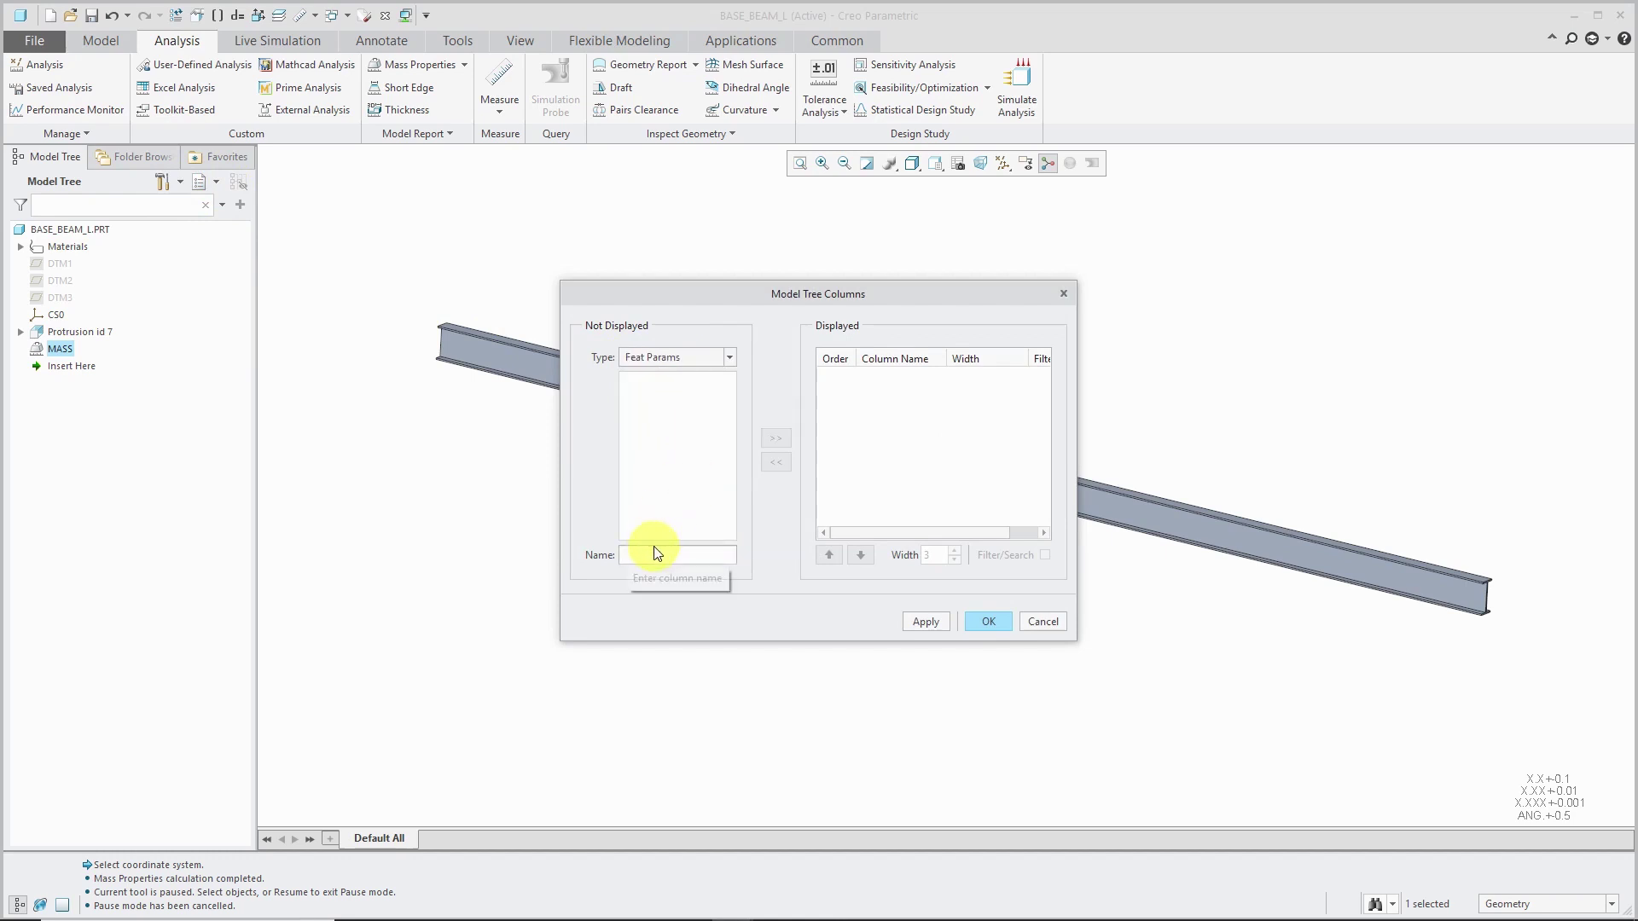
{"action": "type", "text": "MASS"}
{"action": "left_click", "coordinate": [783, 438]}
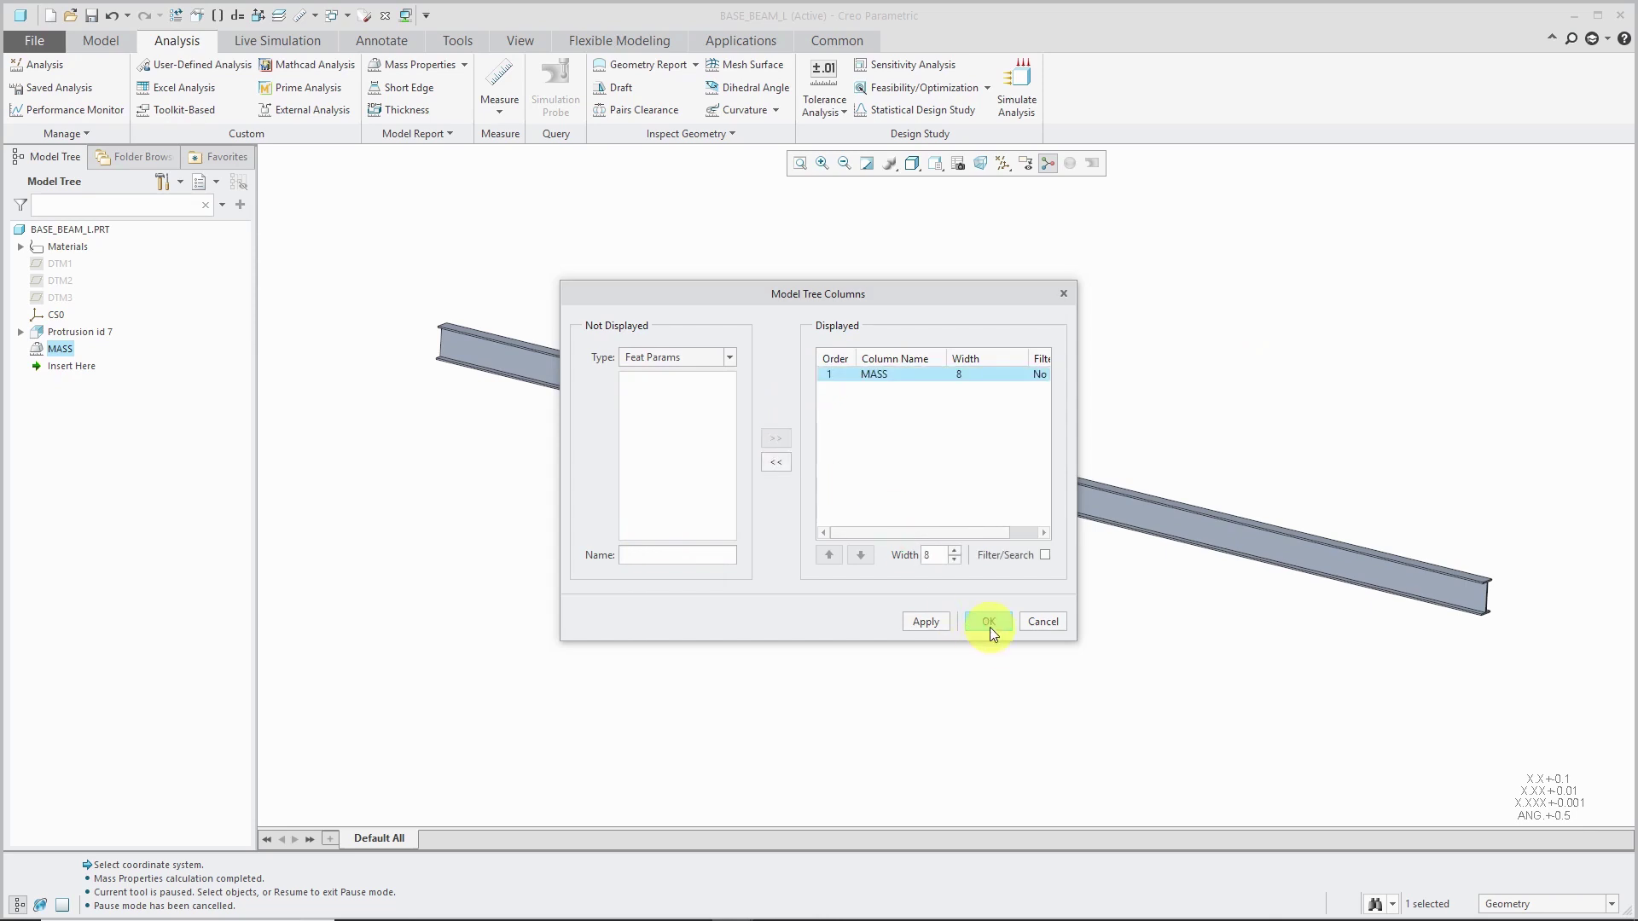
{"action": "left_click", "coordinate": [987, 623]}
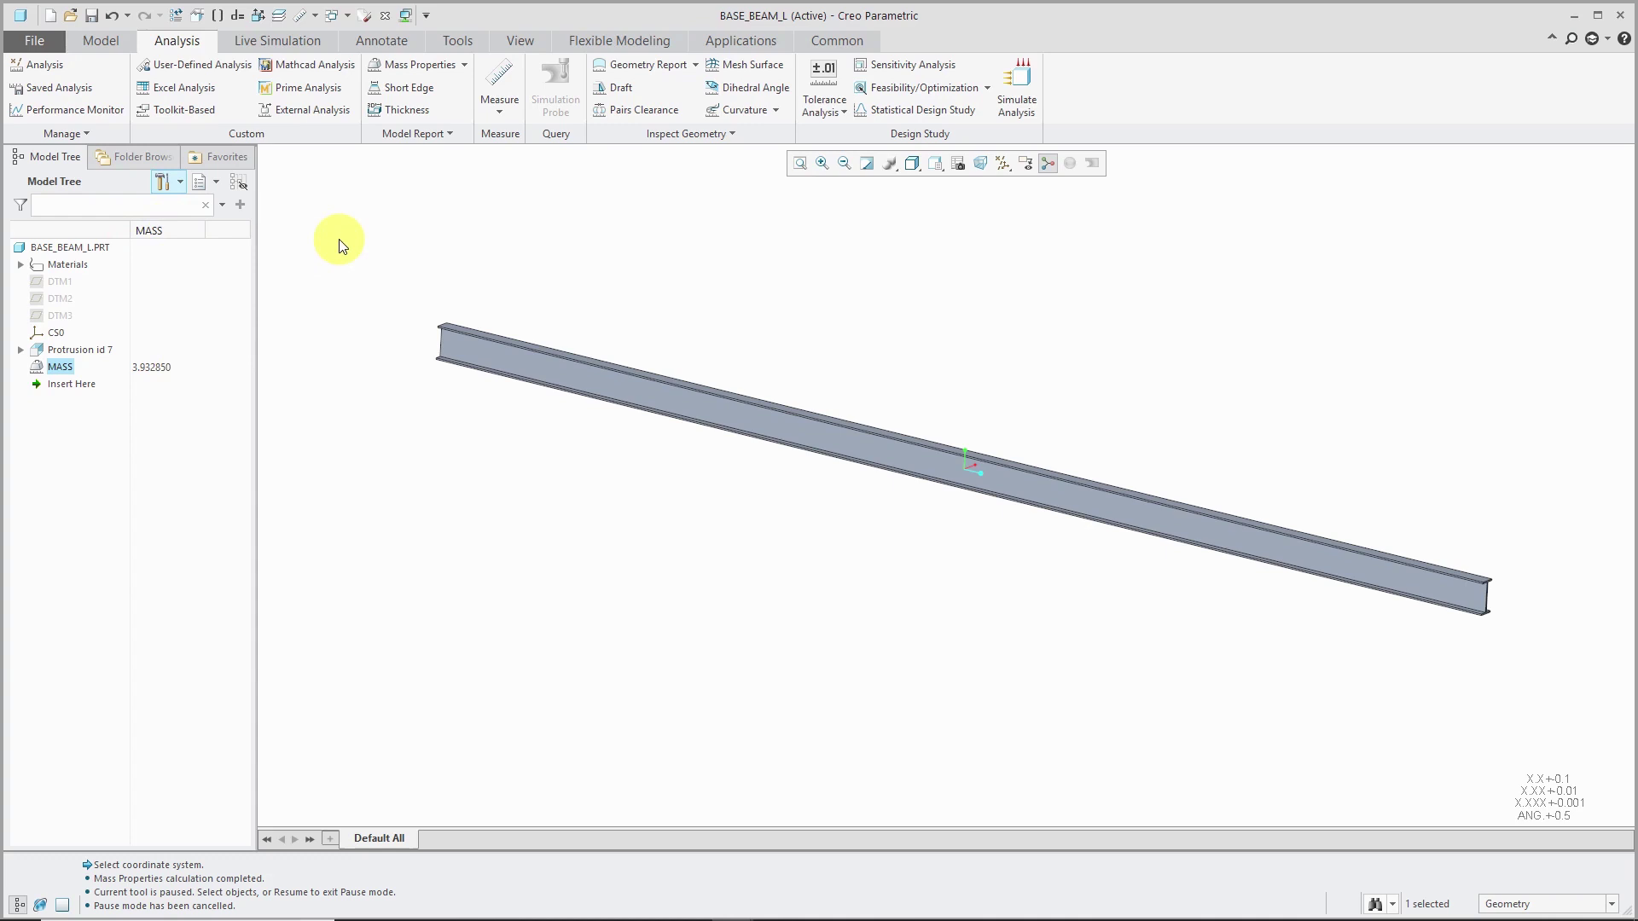
Open the part Parameters, switch to Reported mass properties (PRO_MP_MASS 3.932850), then close them.
{"action": "left_click", "coordinate": [515, 248]}
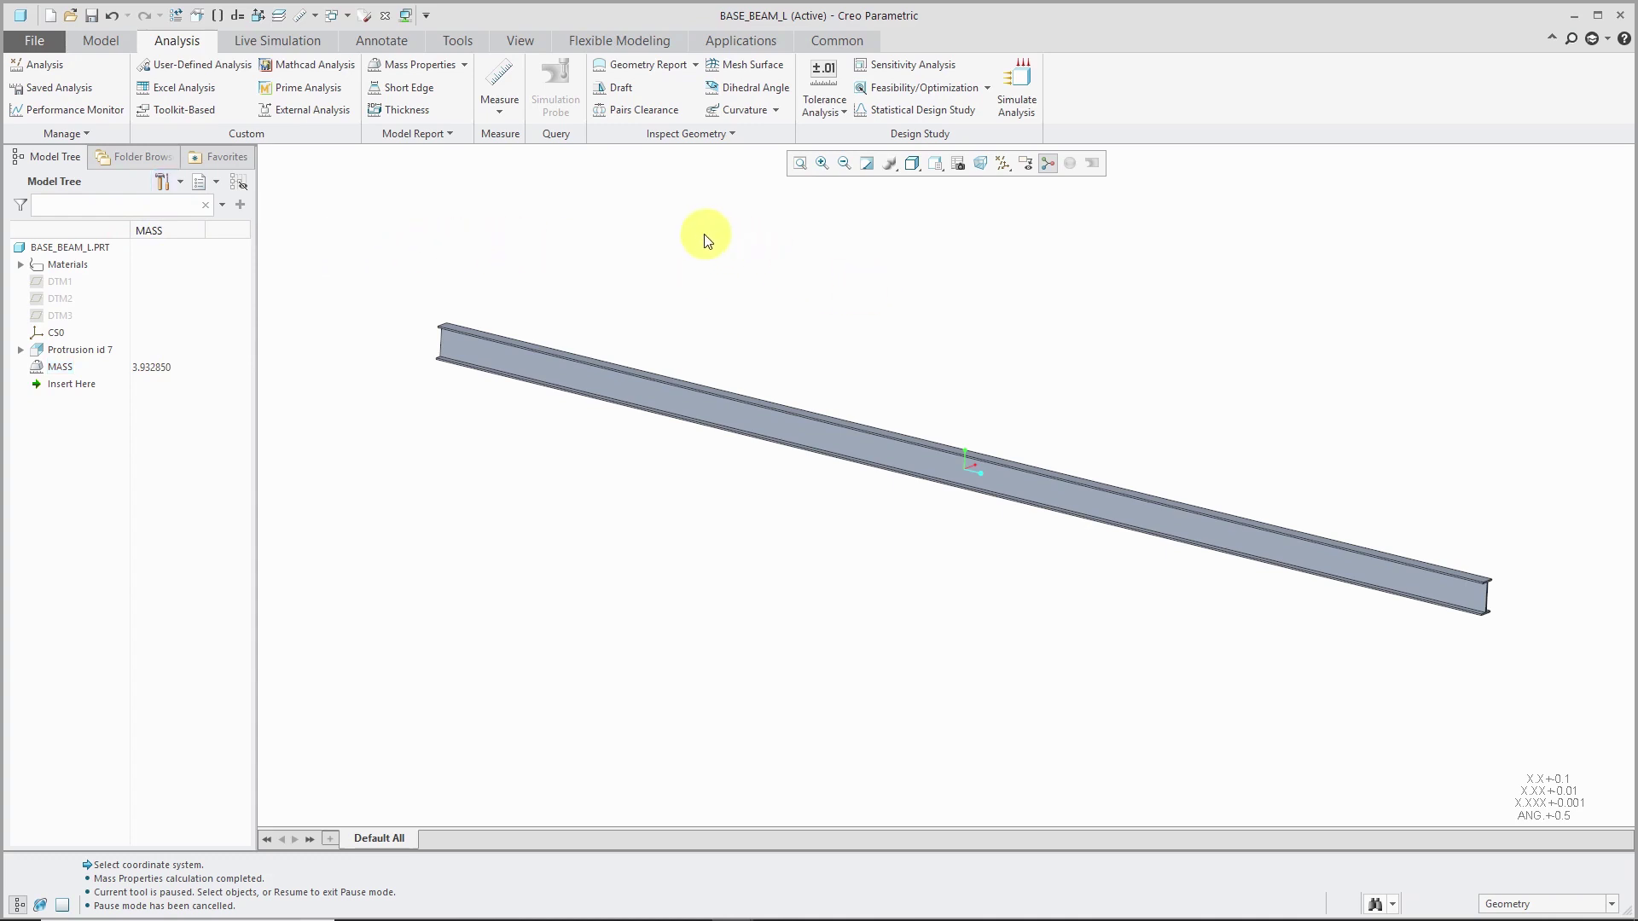
{"action": "left_click", "coordinate": [463, 46]}
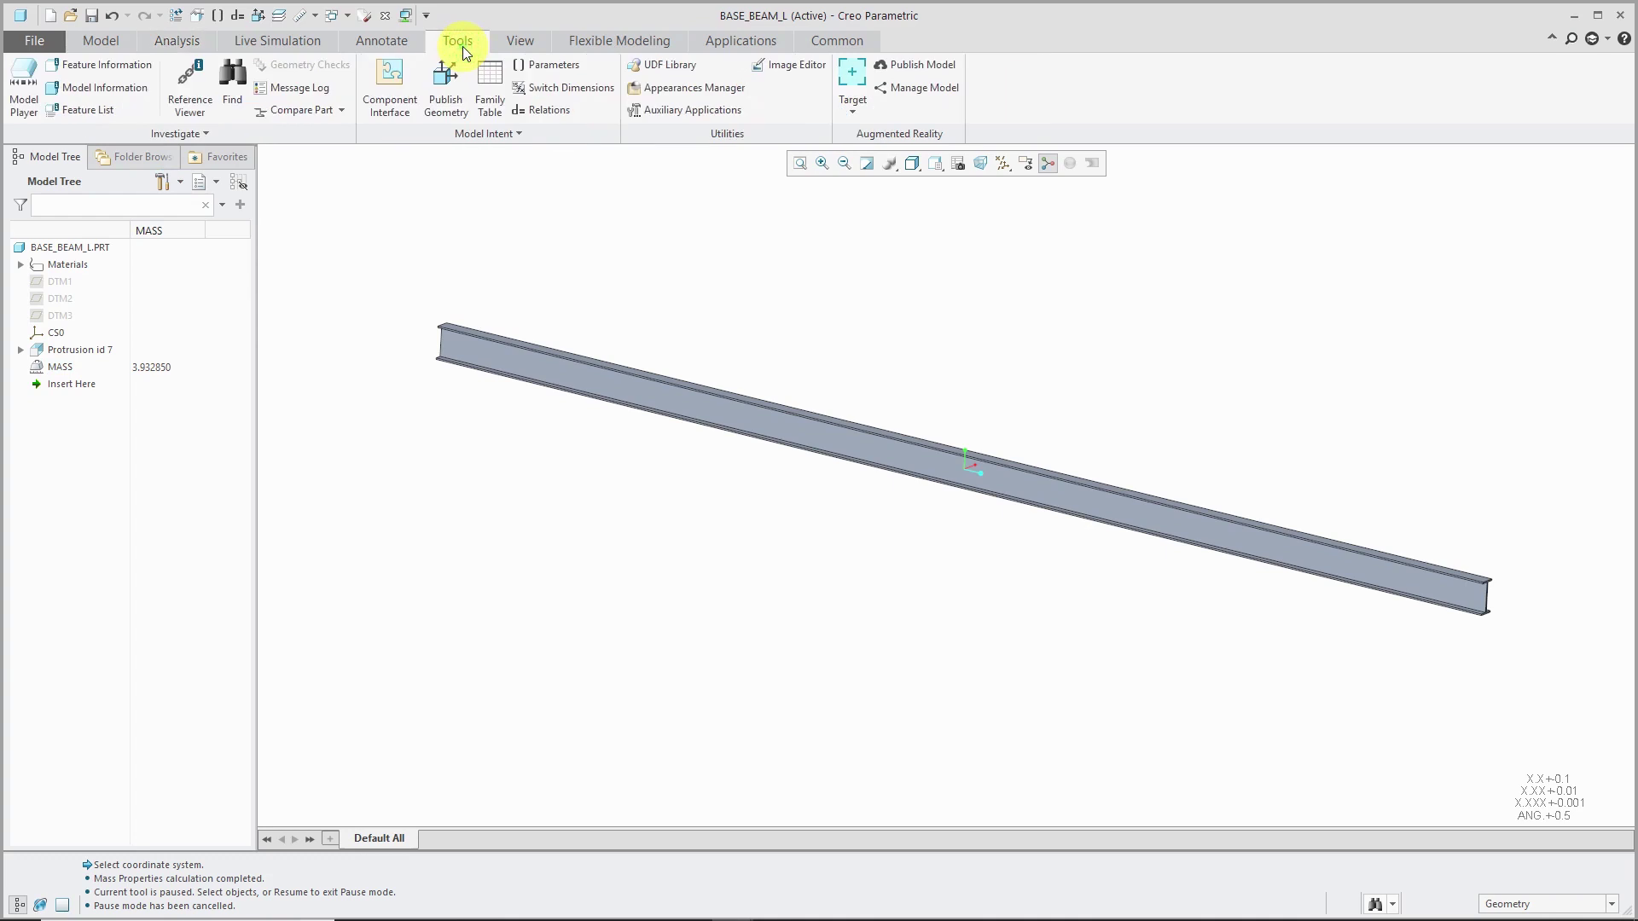
{"action": "left_click", "coordinate": [546, 70]}
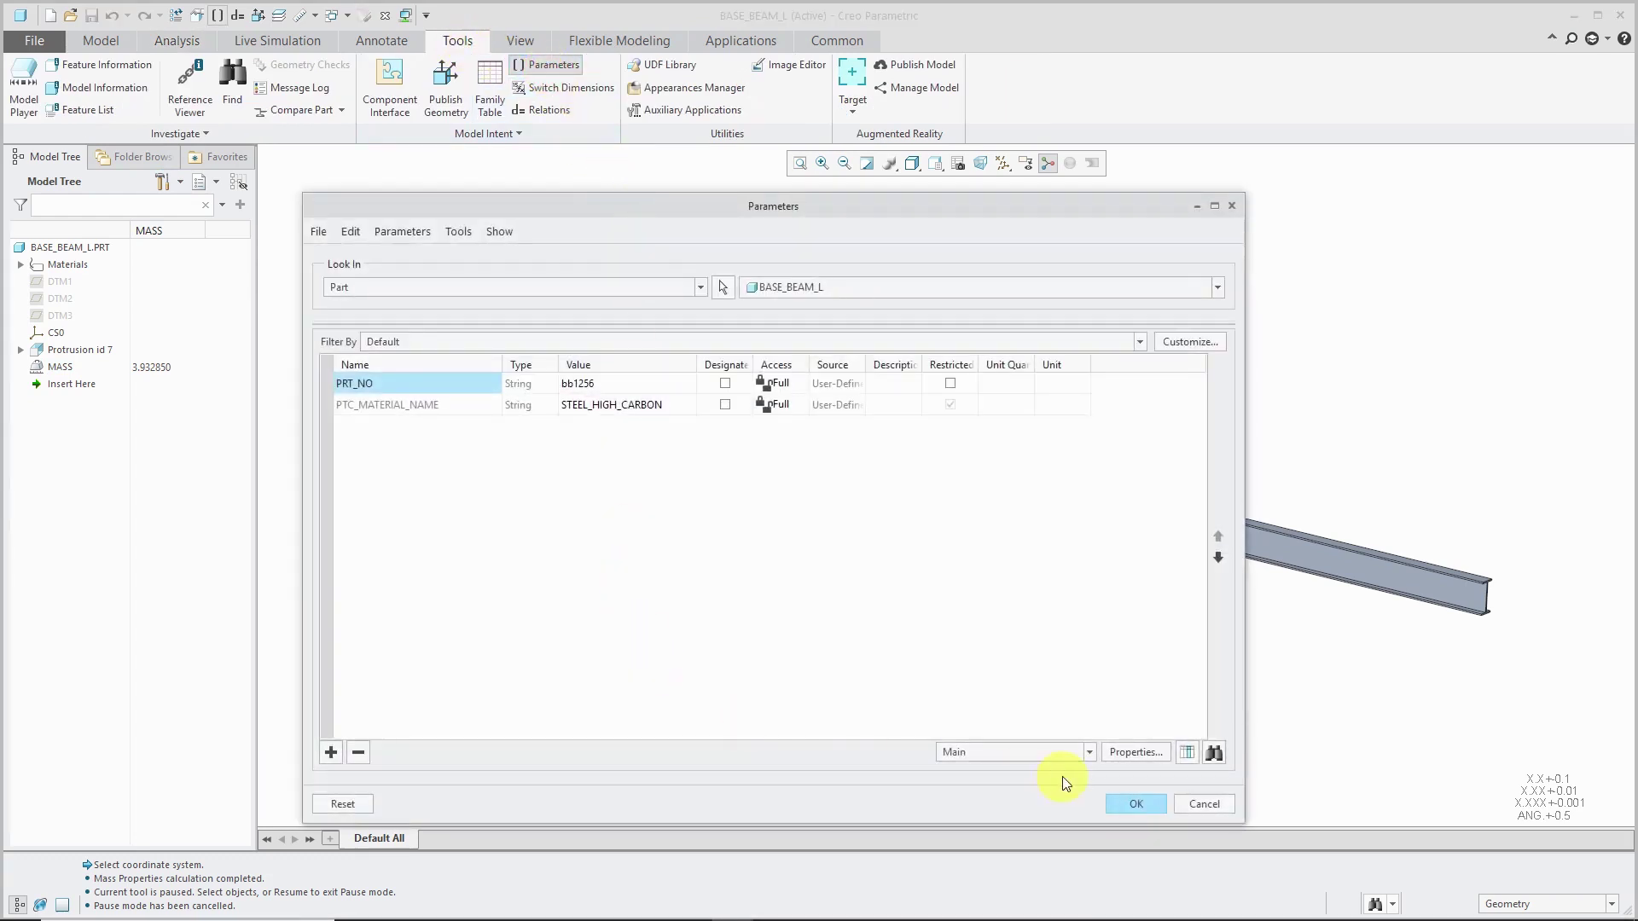
{"action": "left_click", "coordinate": [1091, 753]}
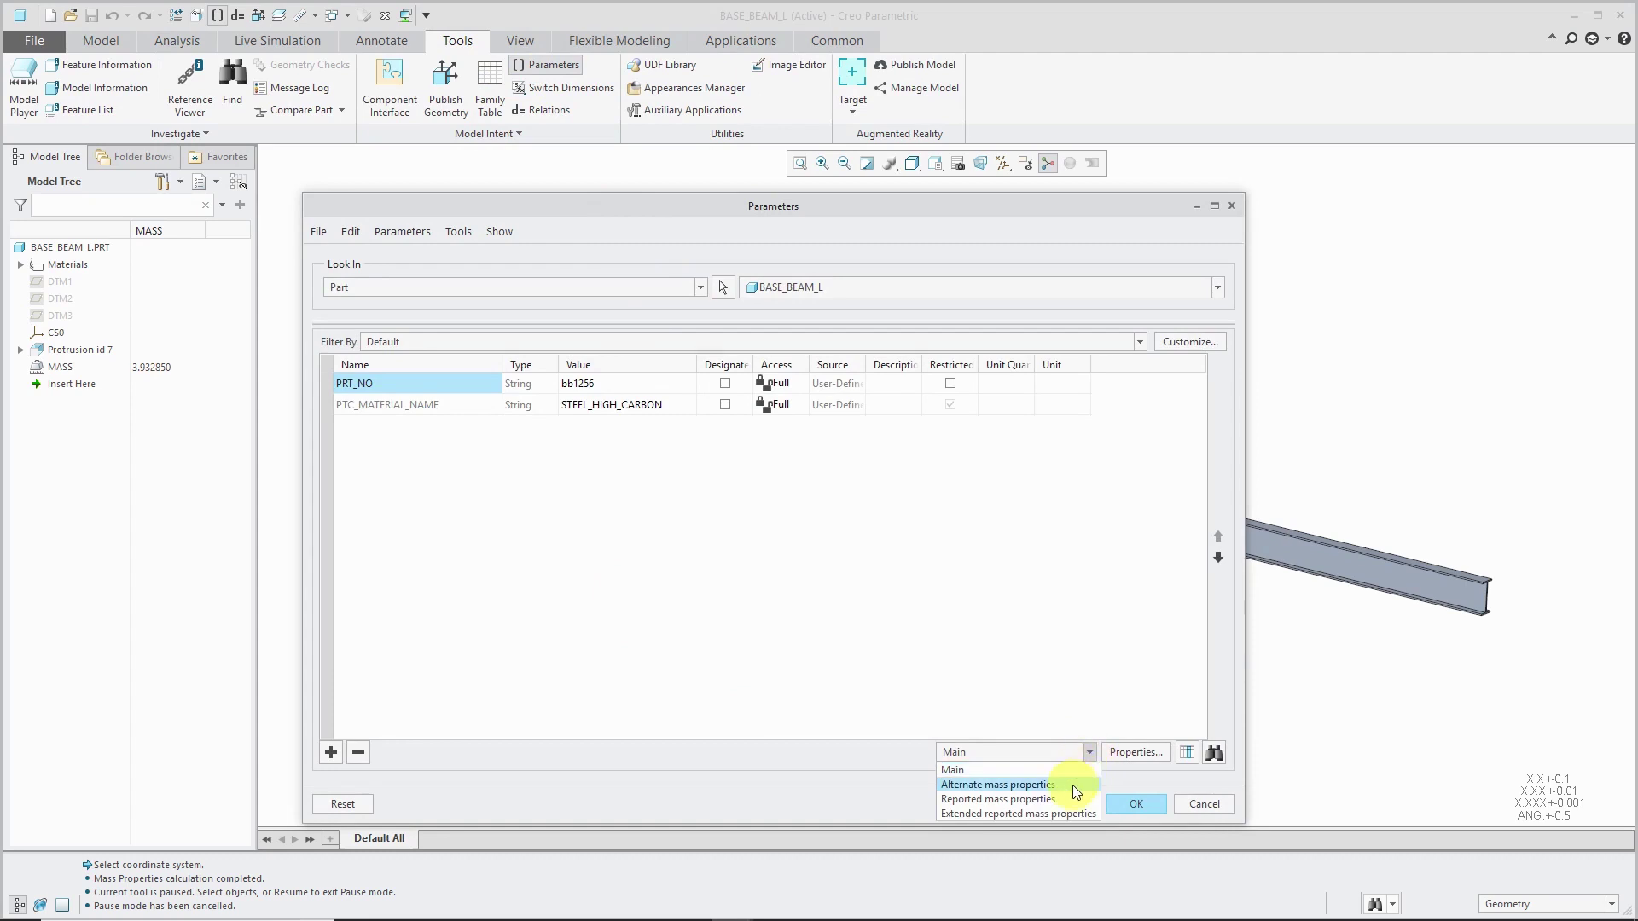
{"action": "left_click", "coordinate": [1076, 784]}
{"action": "left_click", "coordinate": [1091, 753]}
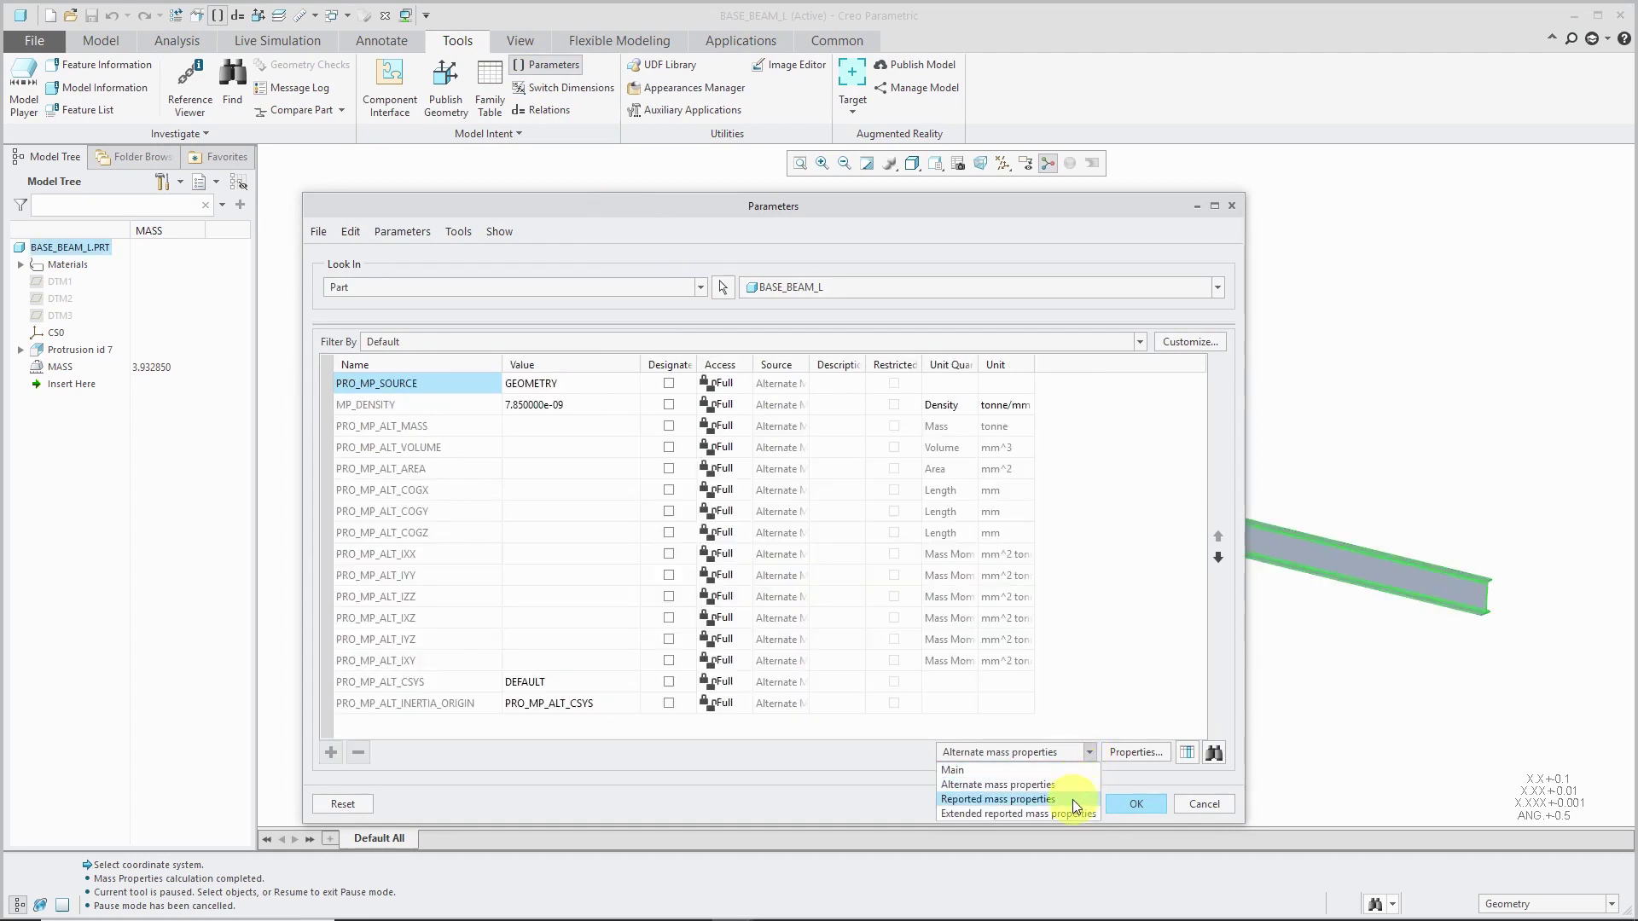
{"action": "left_click", "coordinate": [1072, 799]}
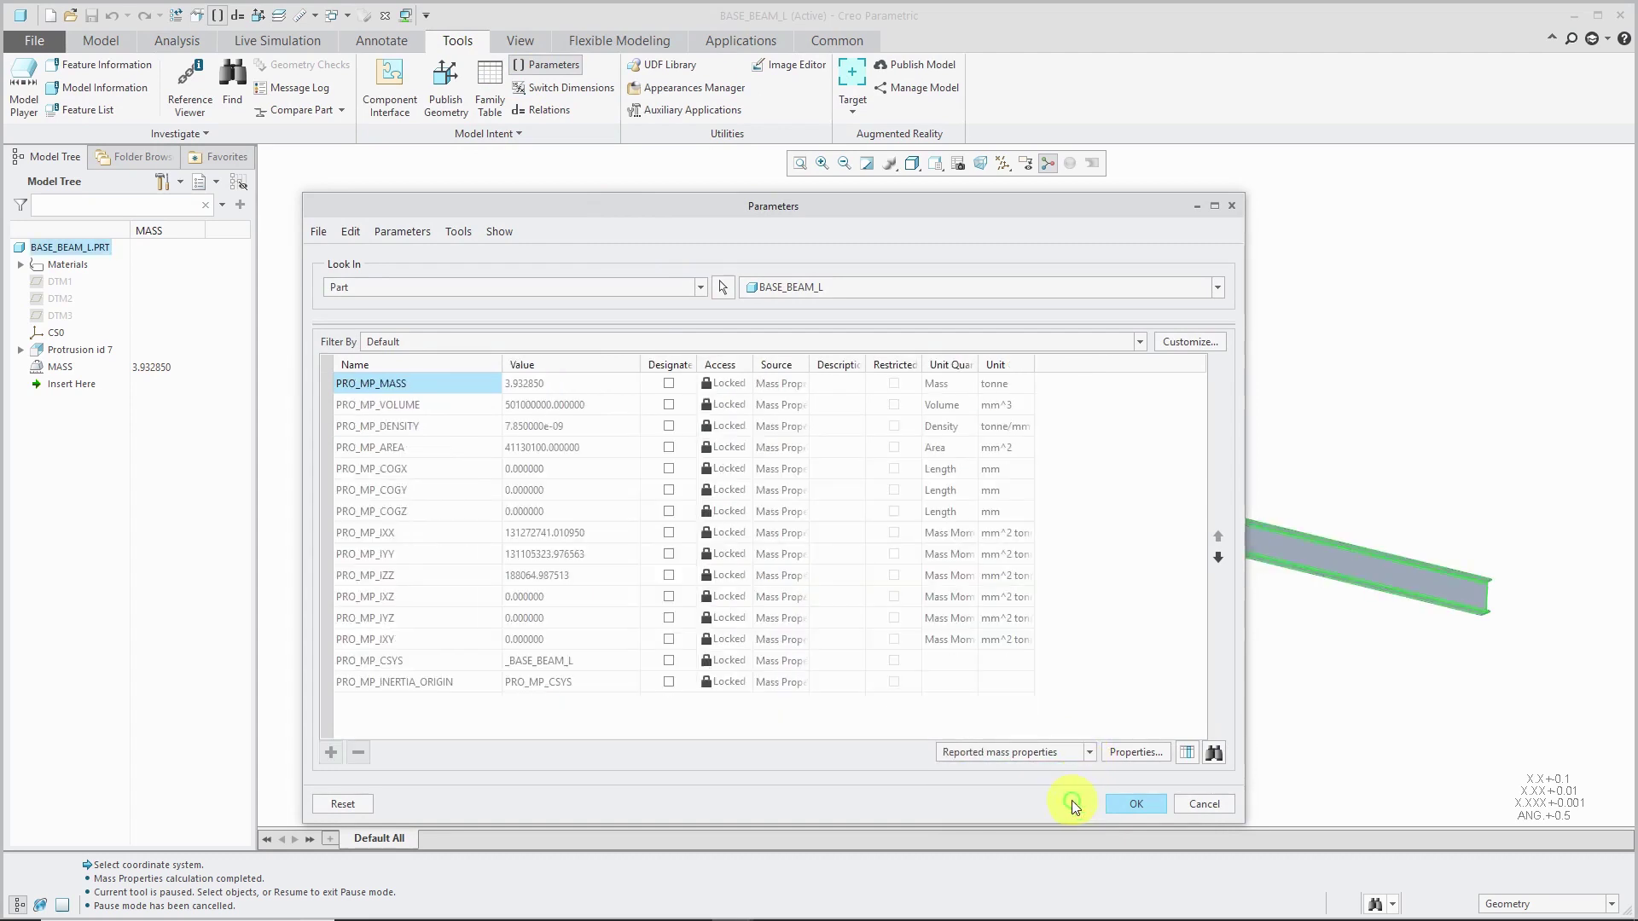
{"action": "left_click", "coordinate": [1136, 805]}
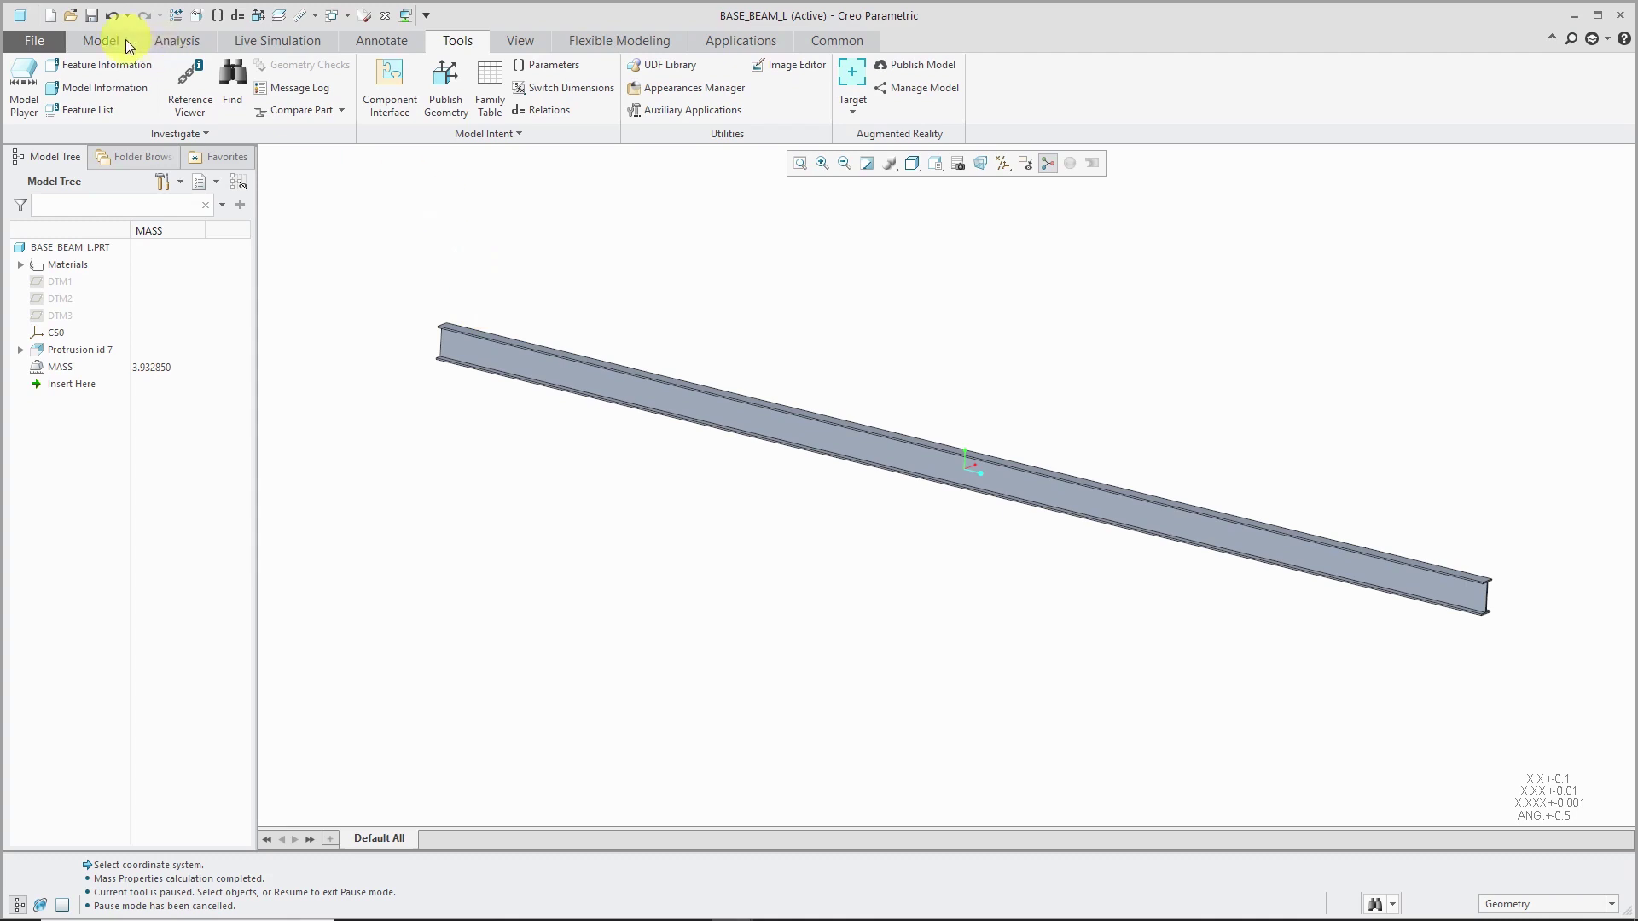
Open the Relations editor with Local Parameters expanded and set it to Post Regeneration.
{"action": "left_click", "coordinate": [543, 109]}
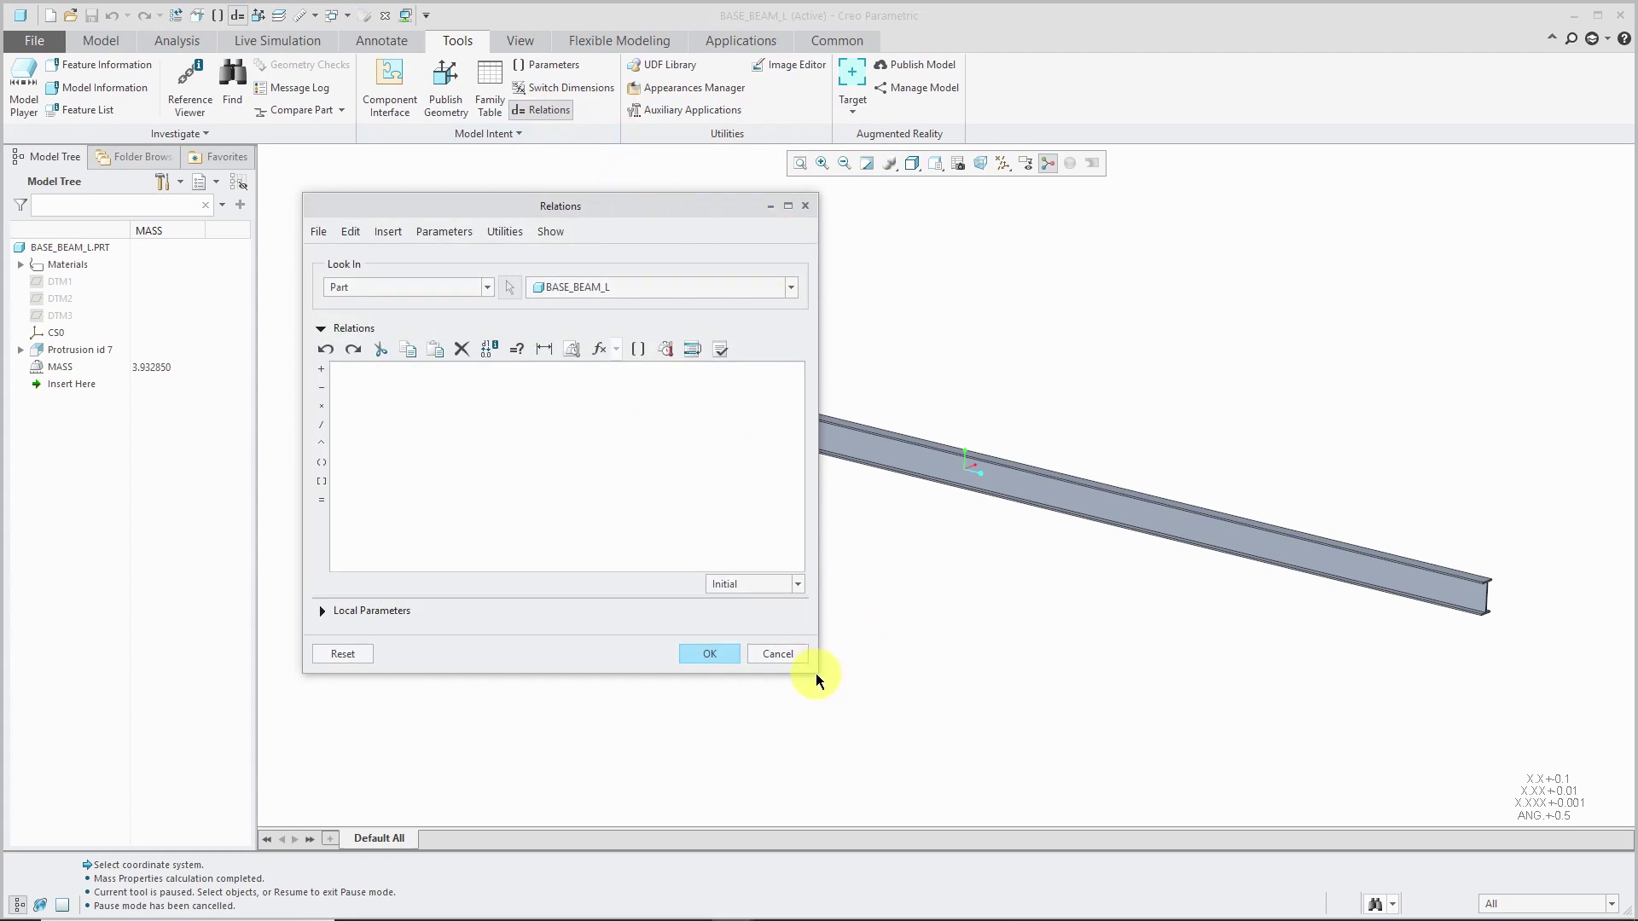
{"action": "left_click", "coordinate": [323, 611]}
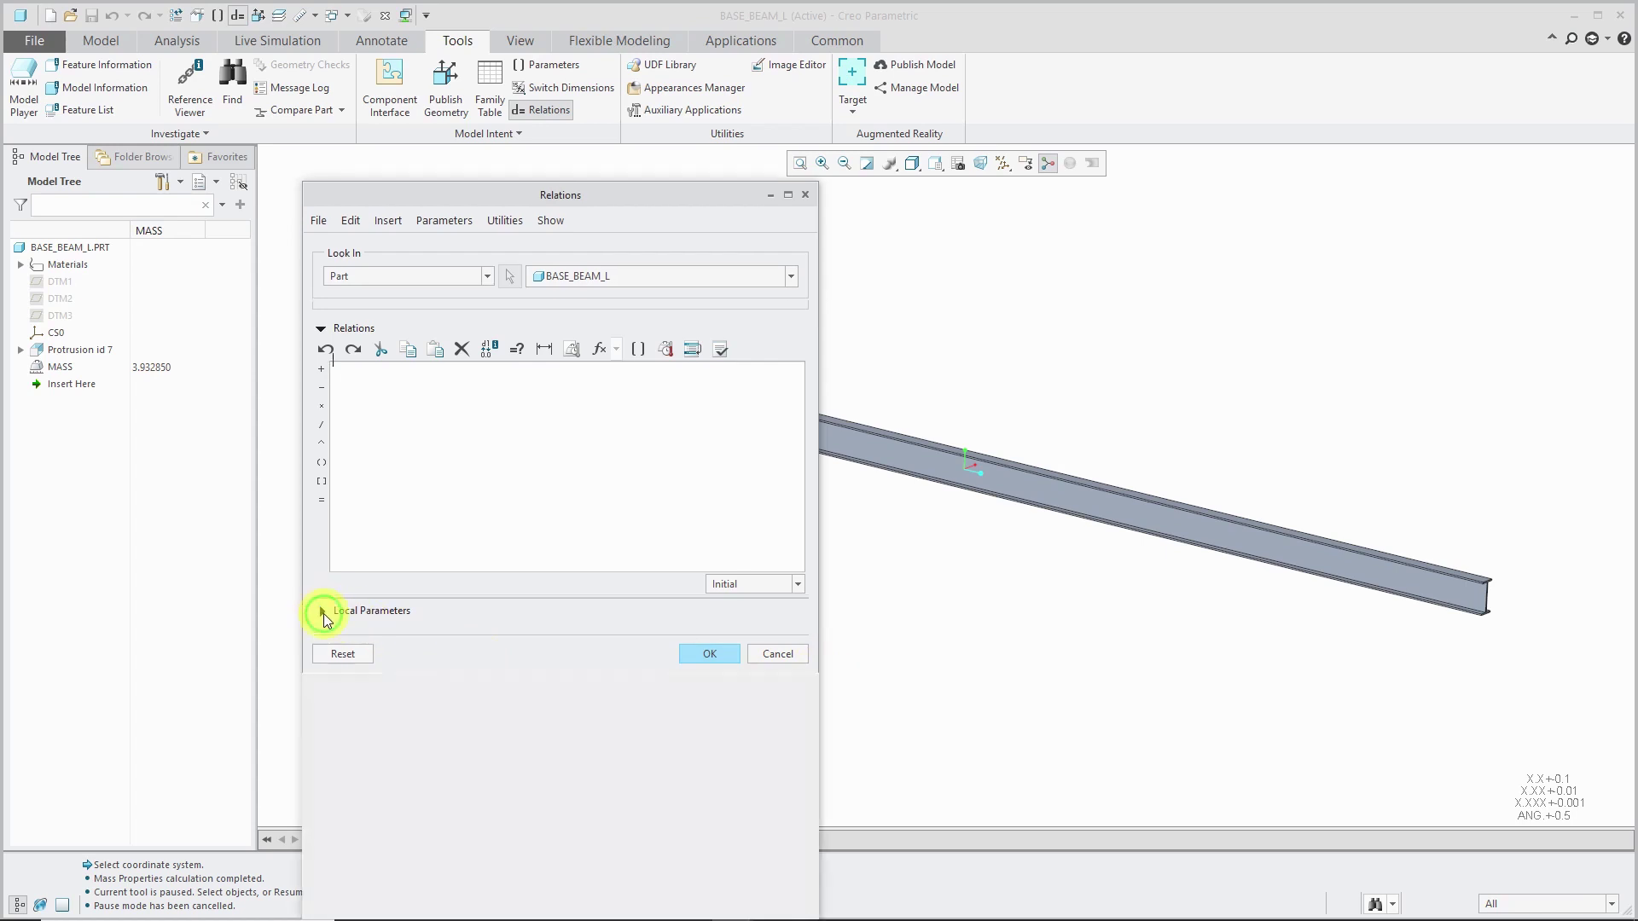
{"action": "left_click_drag", "start_coordinate": [565, 197], "coordinate": [583, 58]}
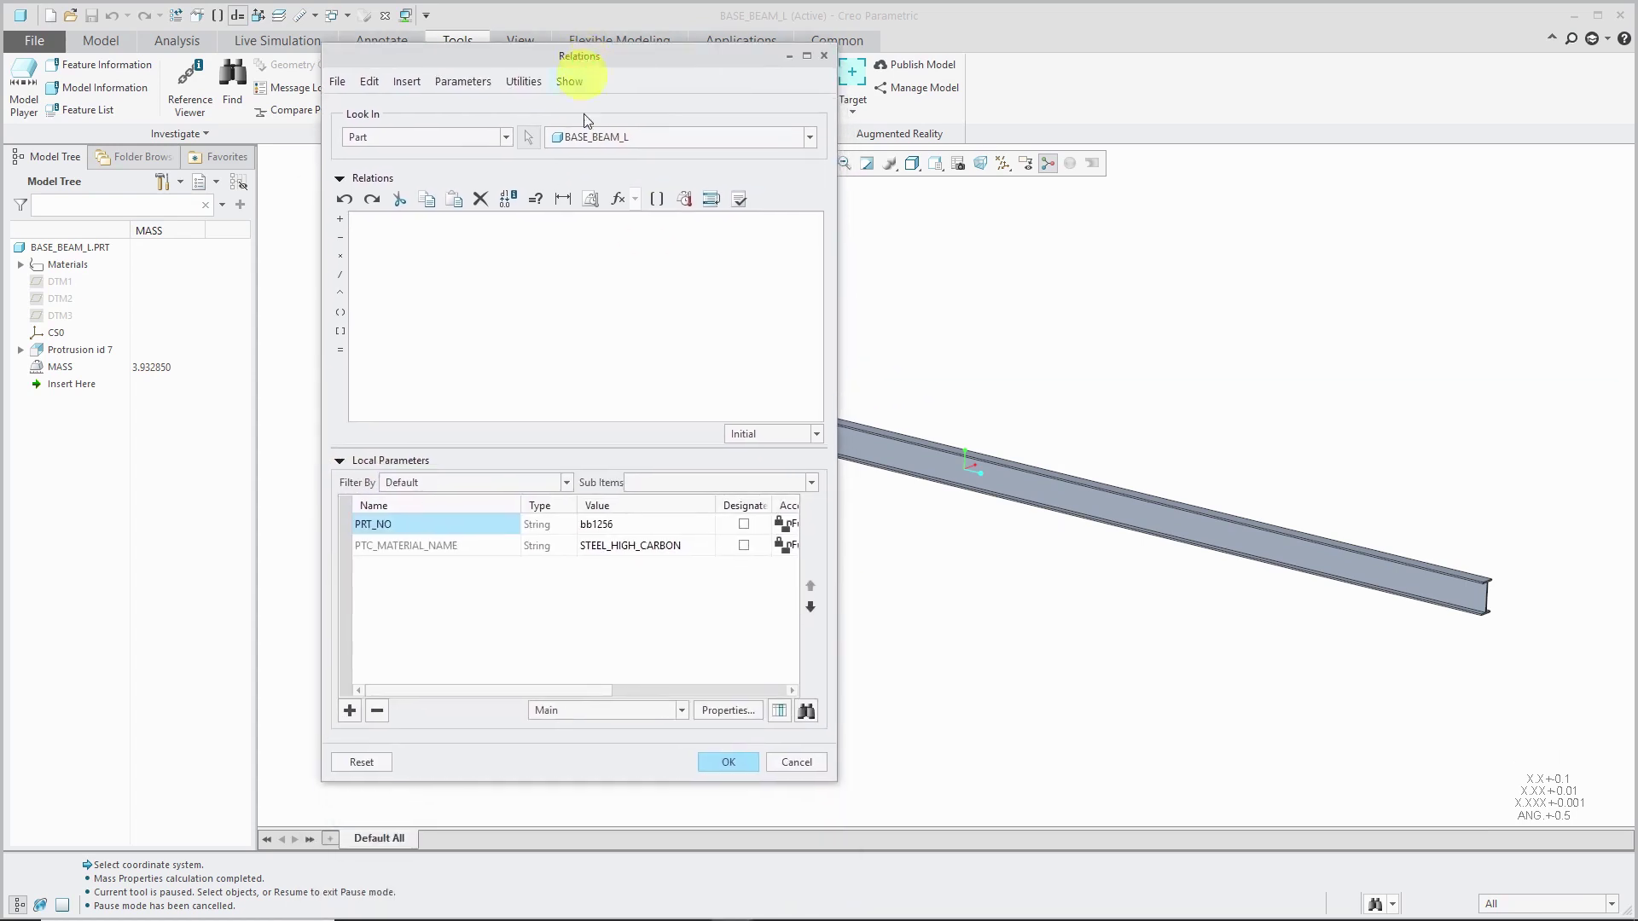
{"action": "left_click", "coordinate": [817, 434]}
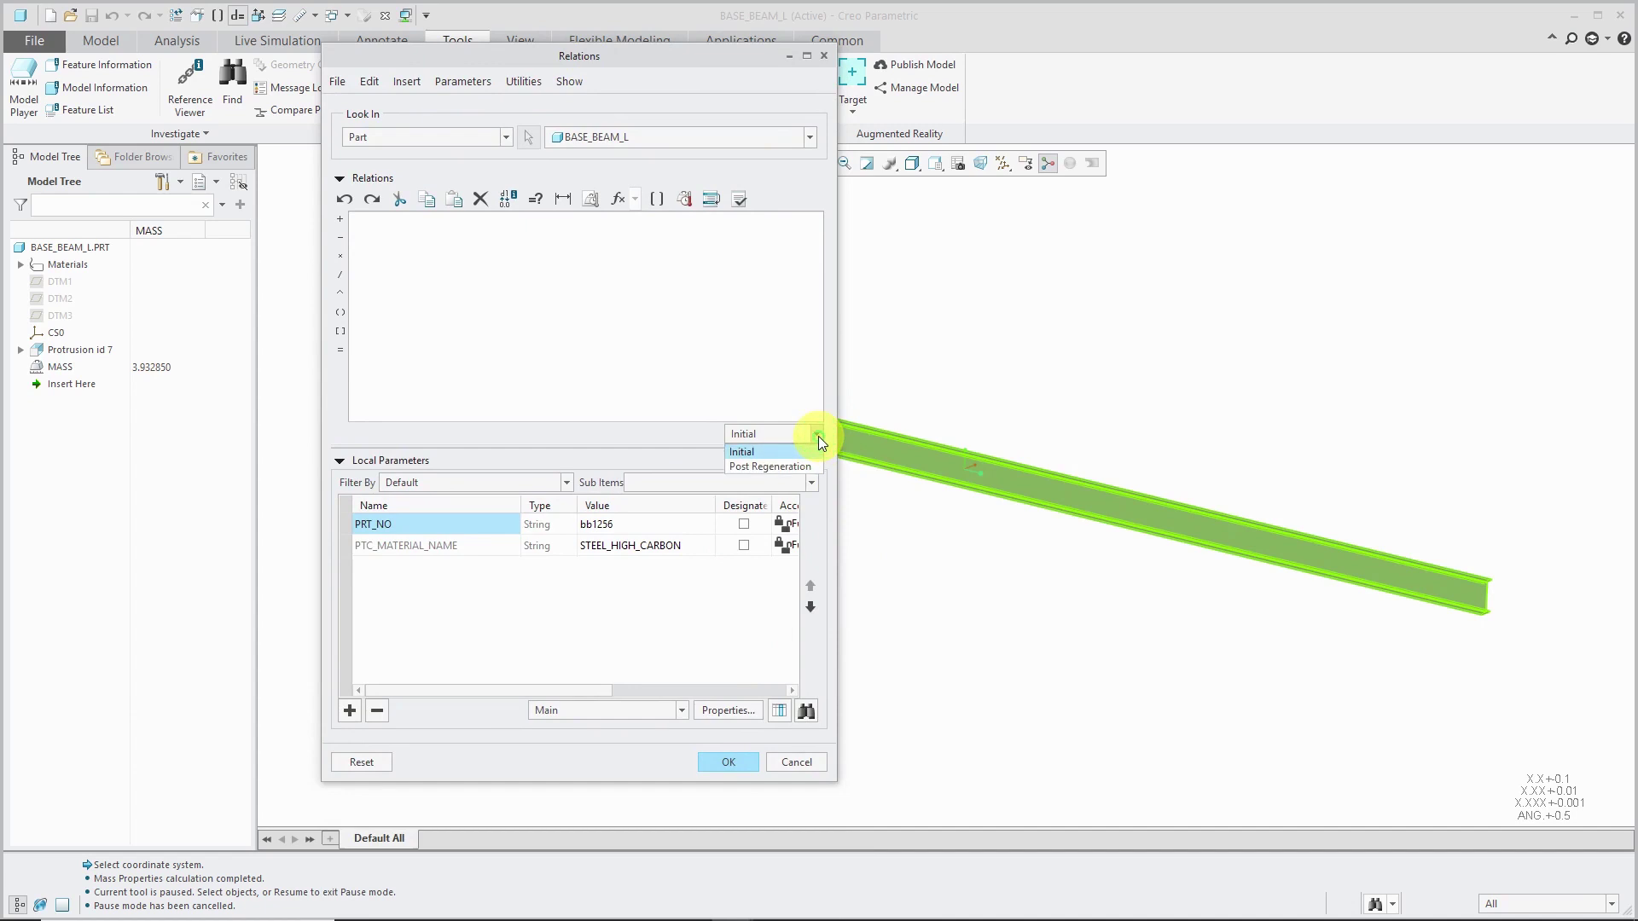
{"action": "left_click", "coordinate": [770, 466]}
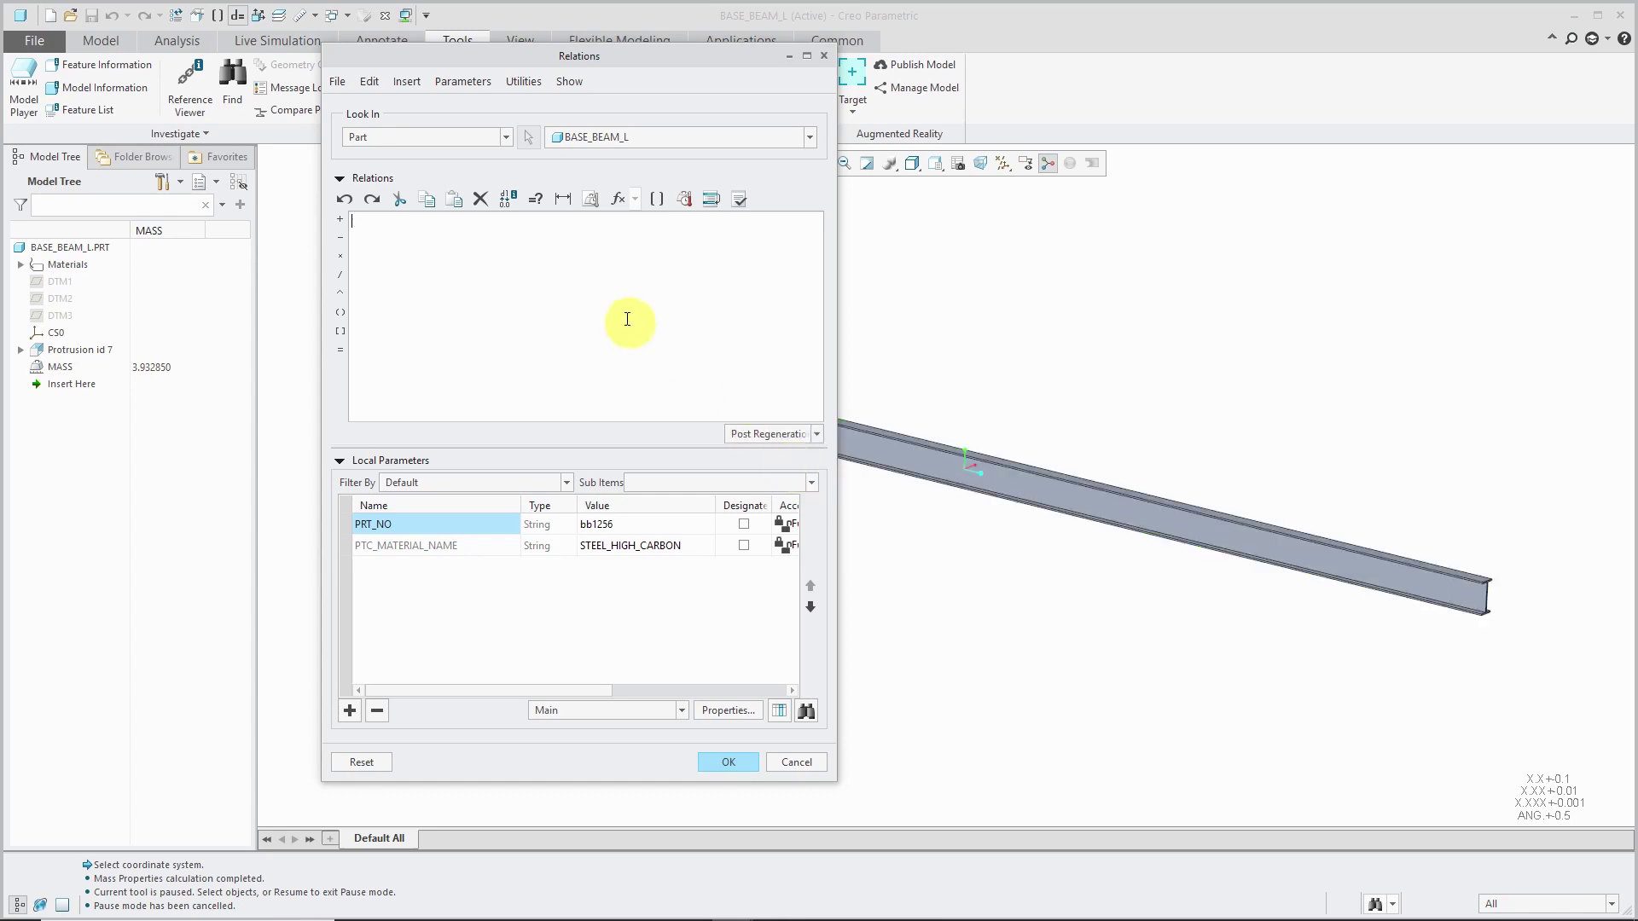
Enter the relations WEIGHT1 = mp_mass("") and weight2 = PRO_MP_MASS.
{"action": "left_click", "coordinate": [546, 281]}
{"action": "type", "text": "WEIGHT"}
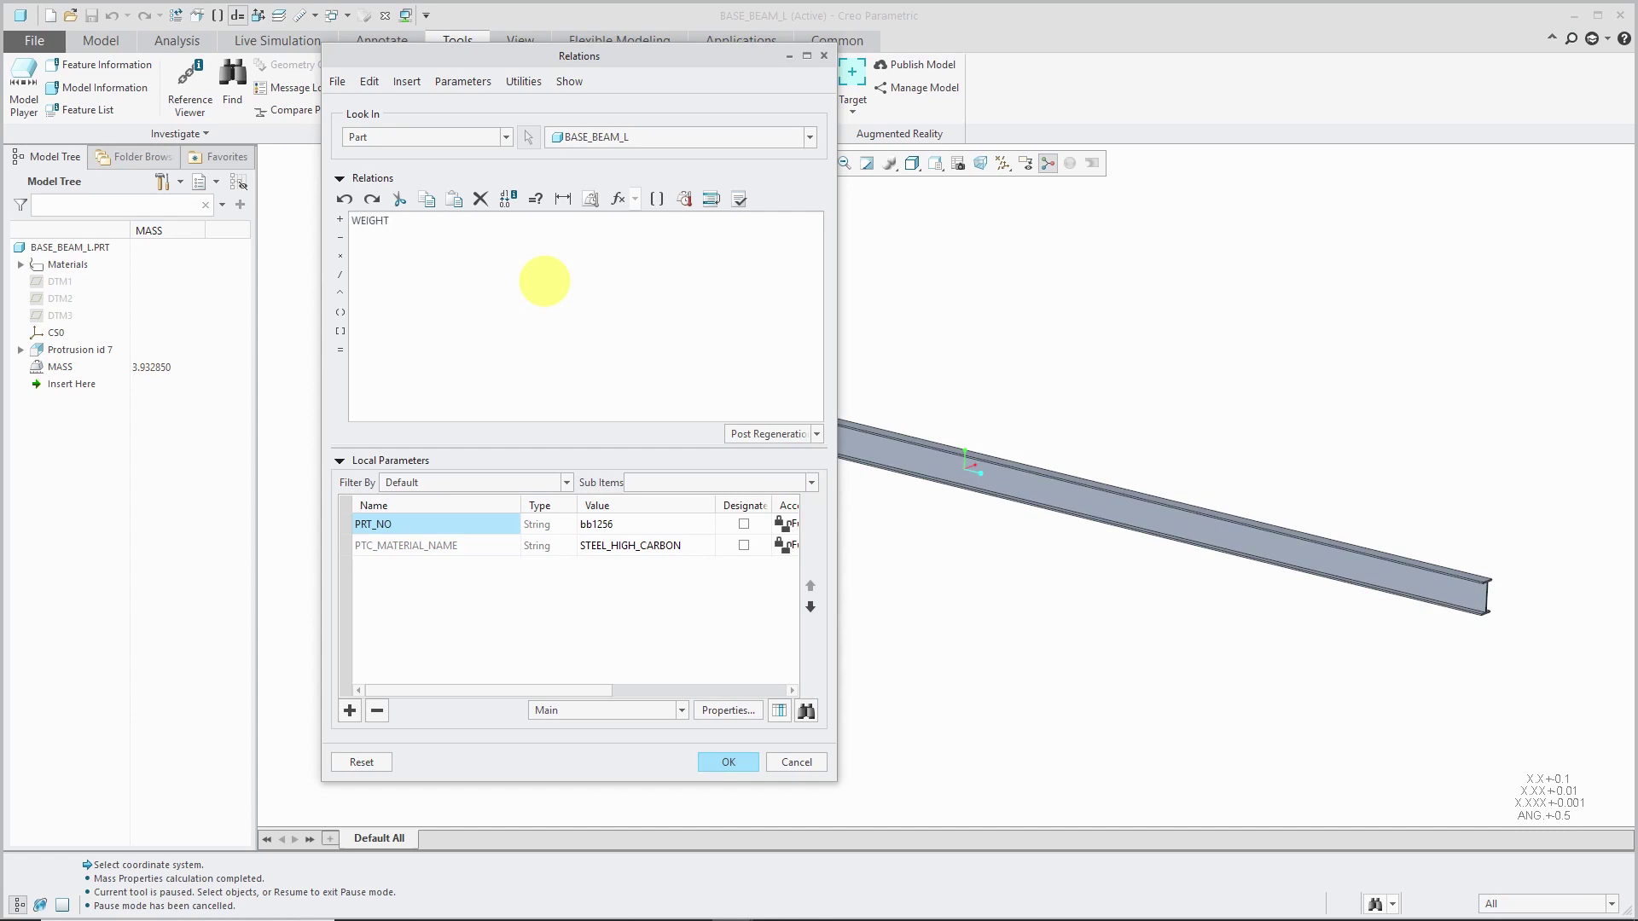
{"action": "type", "text": "1 ="}
{"action": "type", "text": "mp_ma"}
{"action": "type", "text": "ss"}
{"action": "type", "text": "(\"\""}
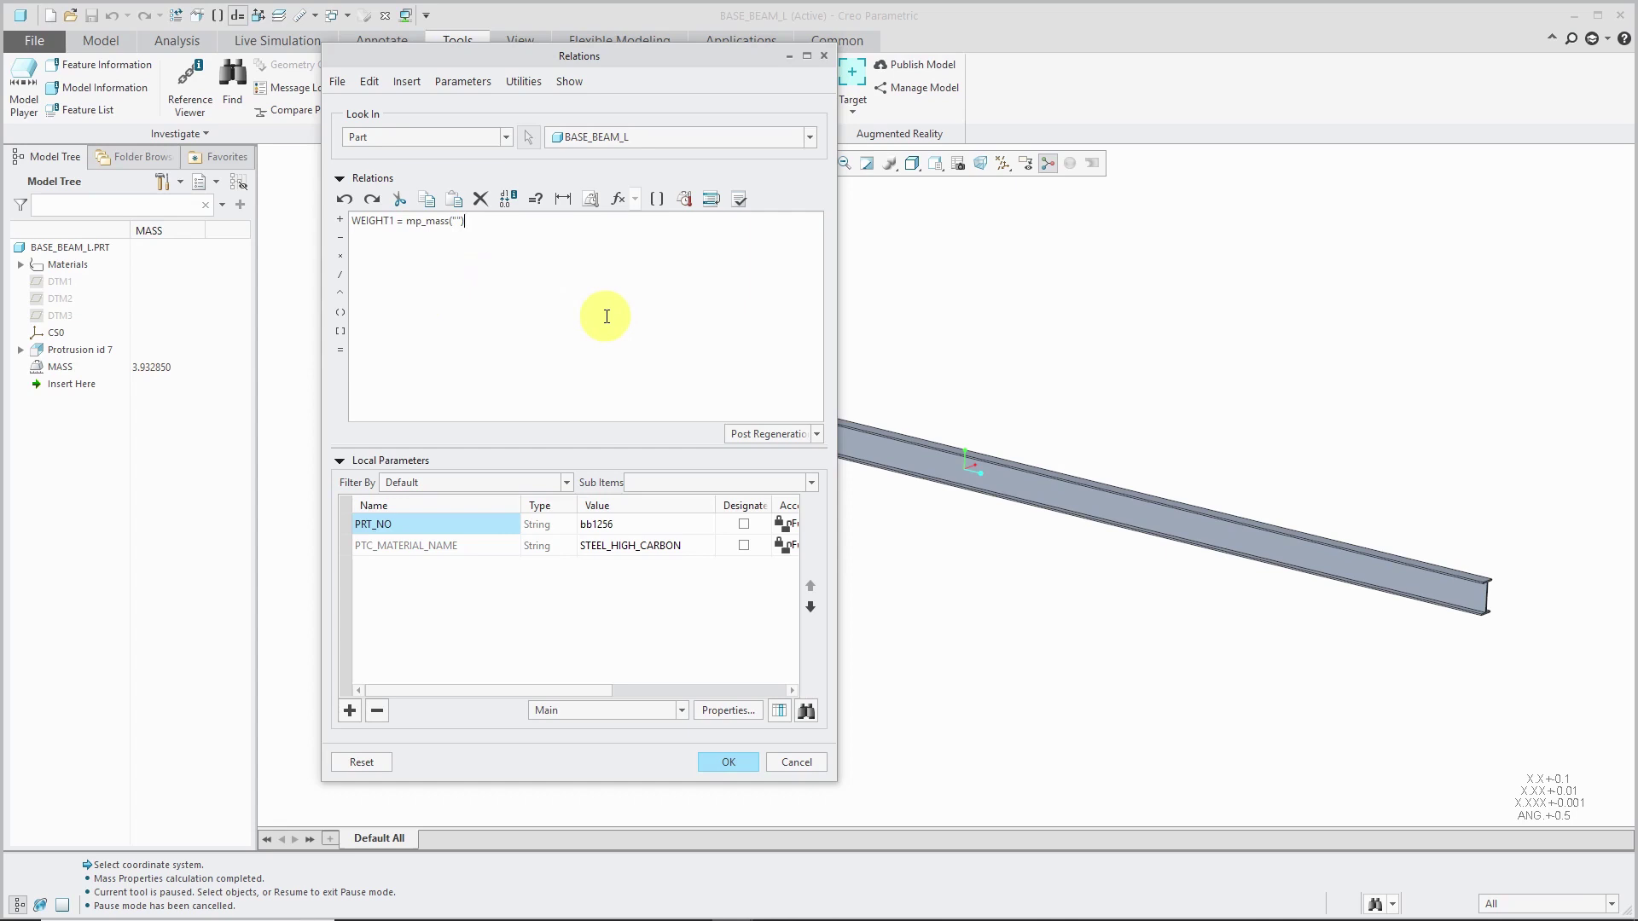
{"action": "type", "text": "weight2 = PRO_MP_MASS"}
Verify the relations and widen the dialog and Type column to read WEIGHT1 and WEIGHT2 (3.932850).
{"action": "left_click", "coordinate": [740, 199]}
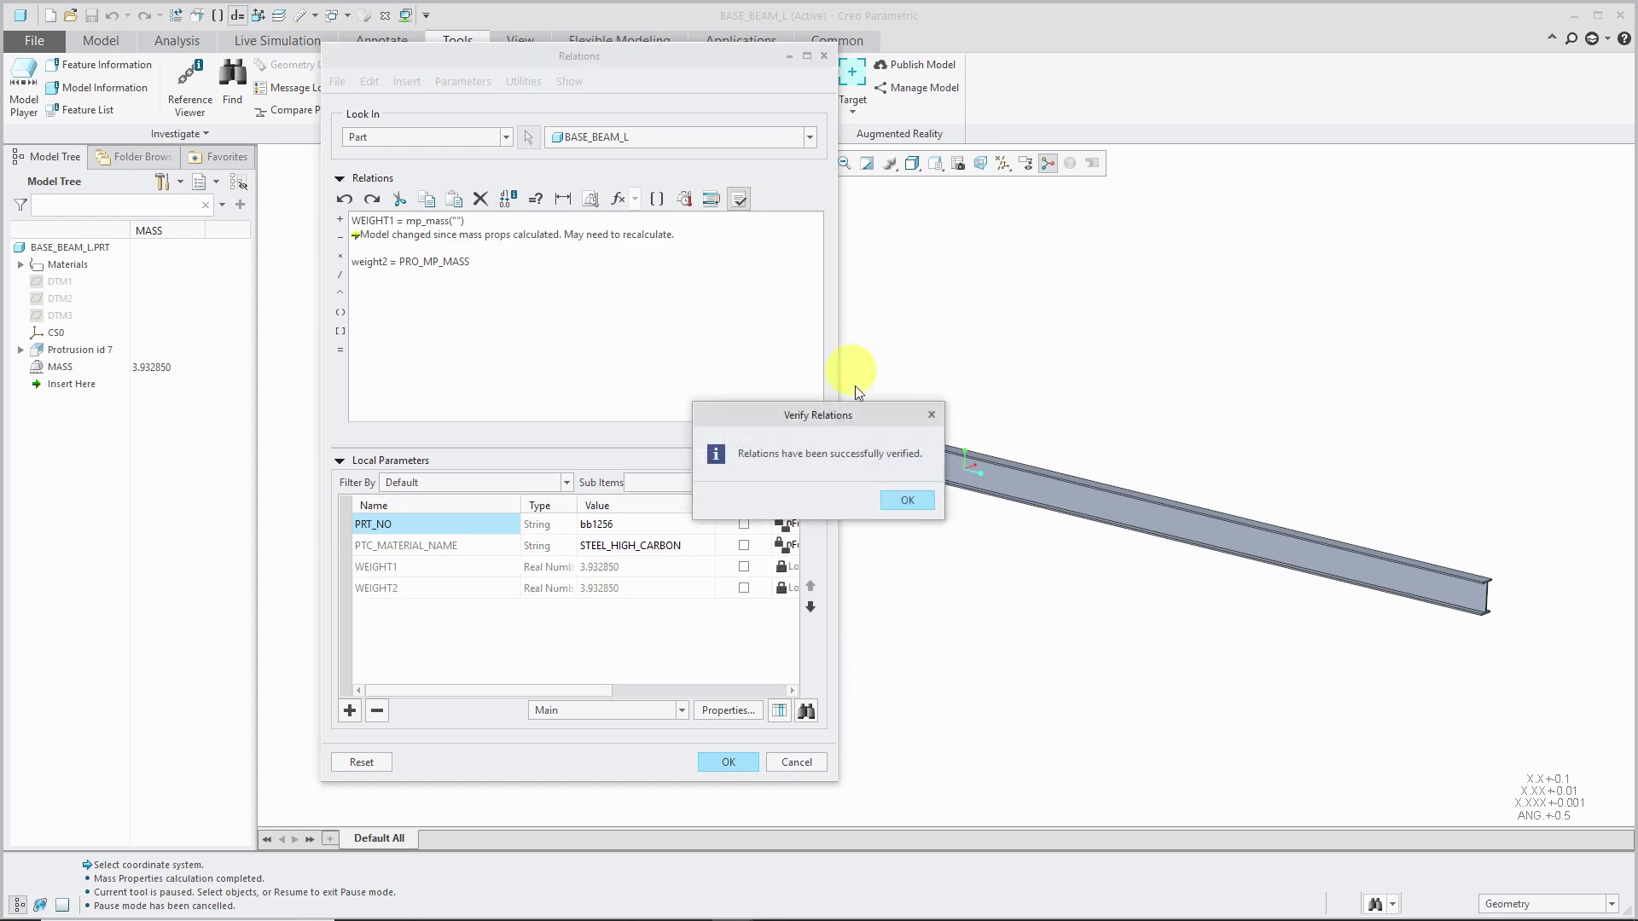
{"action": "left_click", "coordinate": [900, 501]}
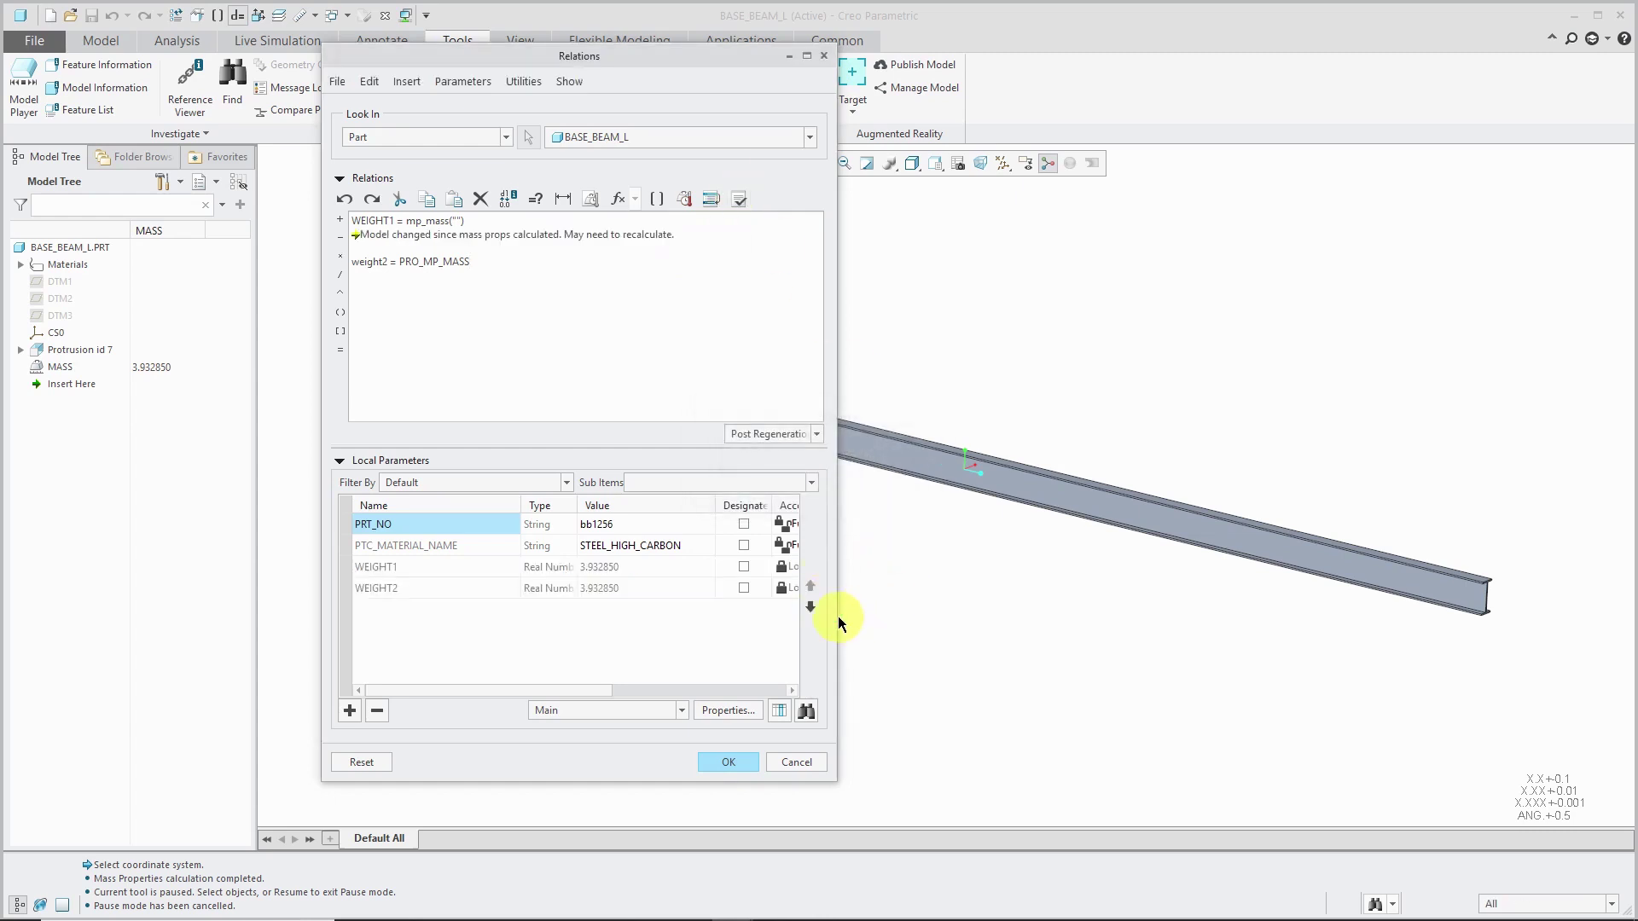
{"action": "left_click_drag", "start_coordinate": [838, 620], "coordinate": [1083, 609]}
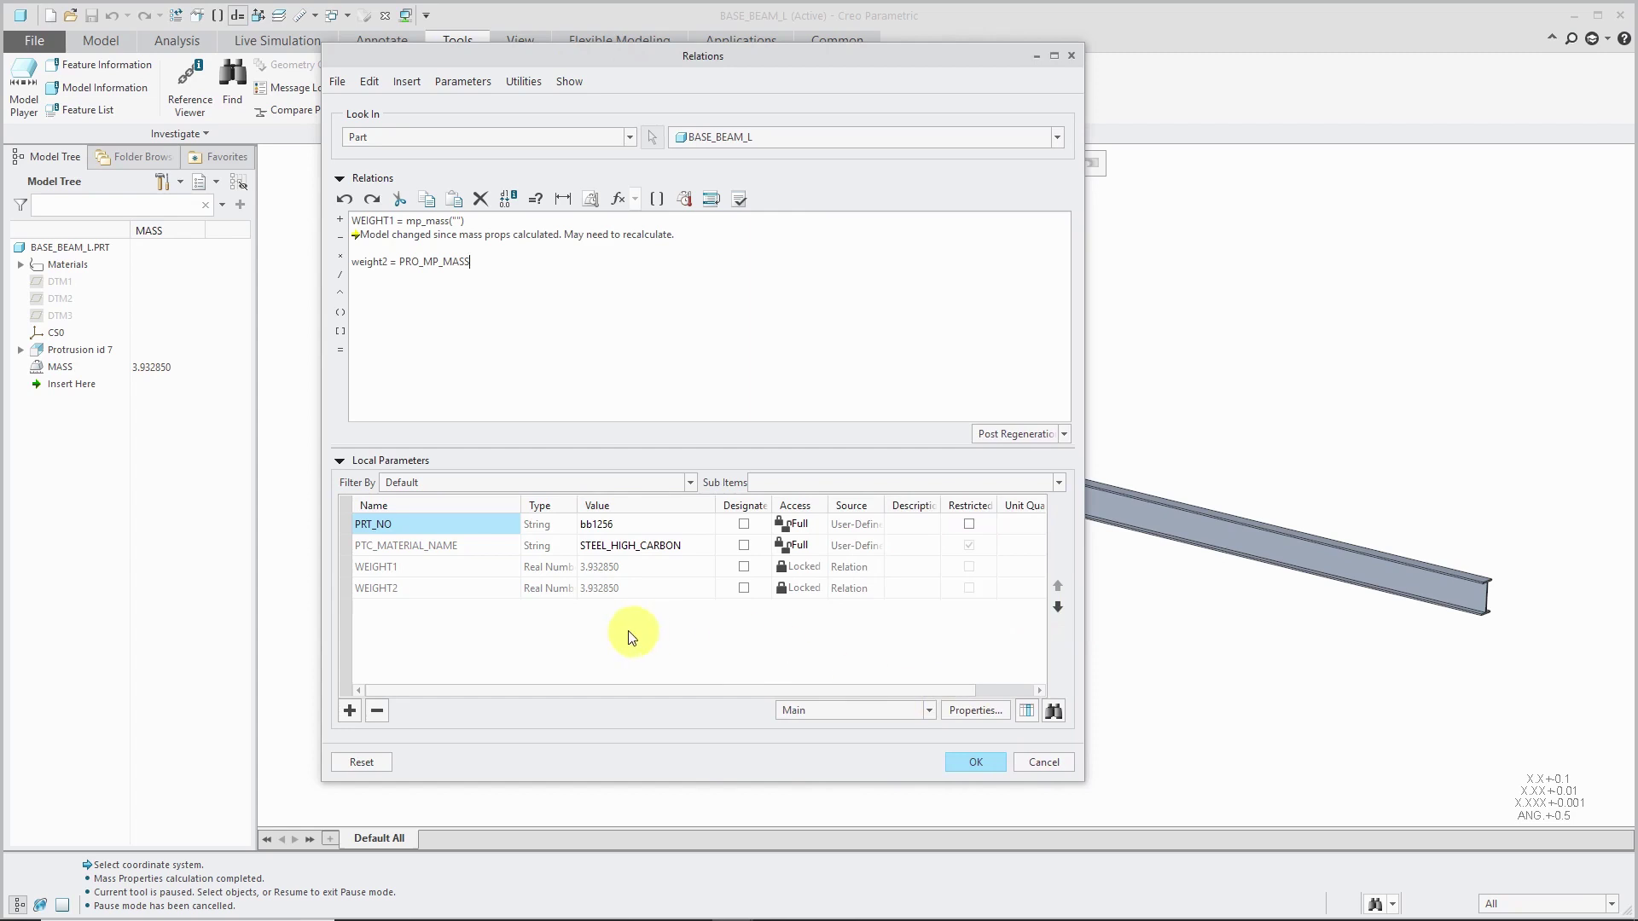
{"action": "left_click_drag", "start_coordinate": [577, 508], "coordinate": [620, 508]}
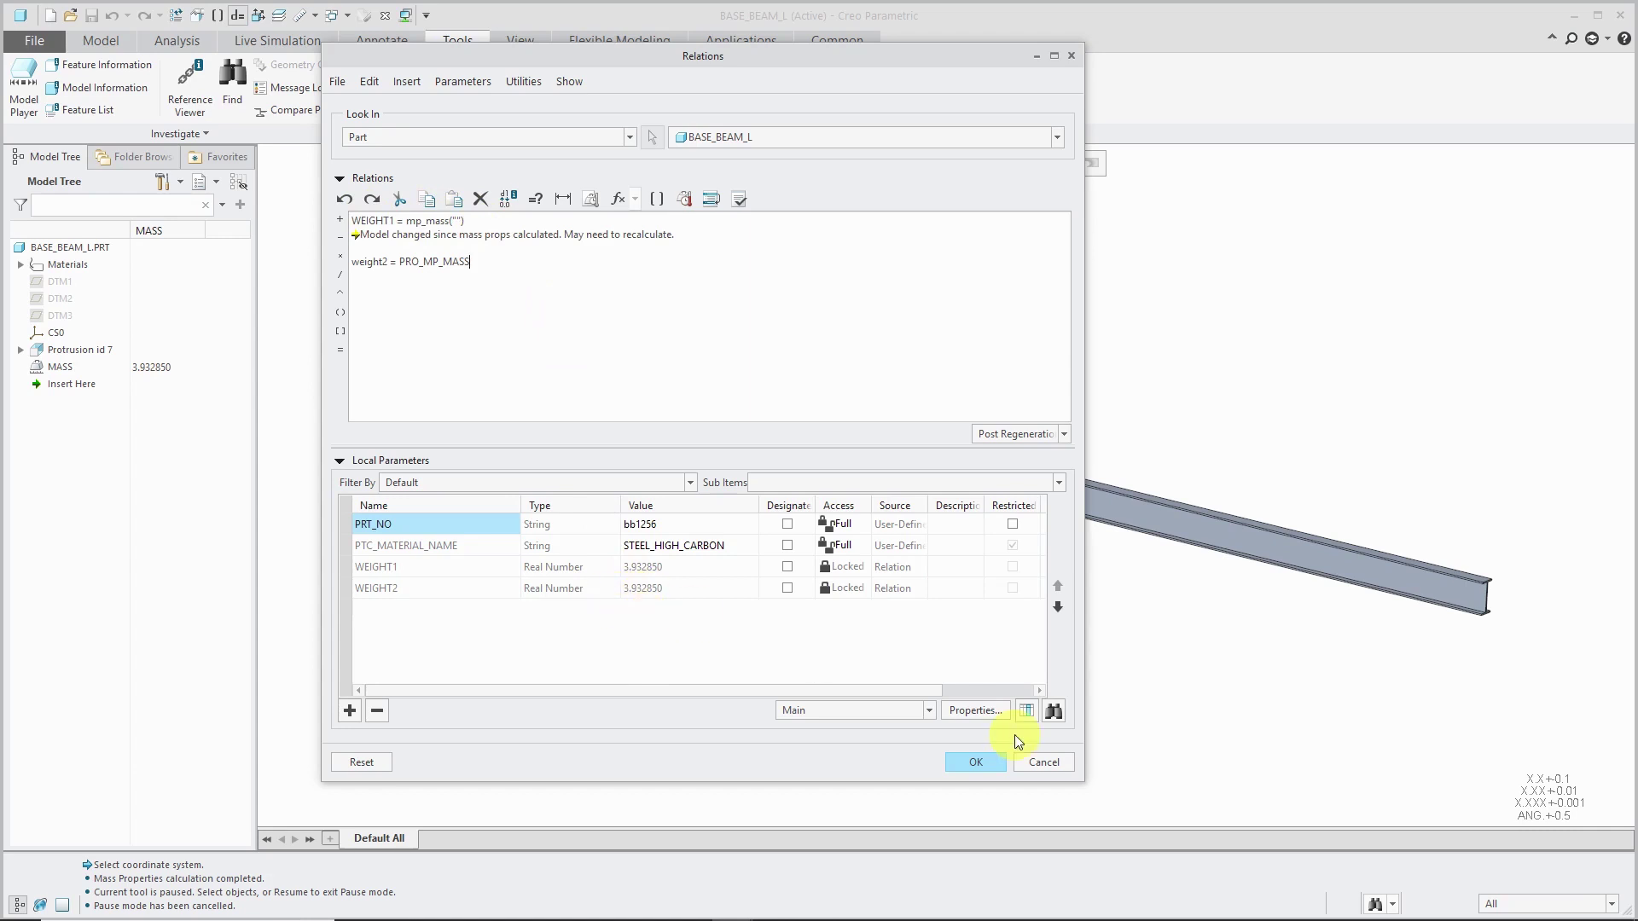
Accept the relations and change BASE_BEAM_L's units to Inch lbm Second, converting dimensions.
{"action": "left_click", "coordinate": [978, 763]}
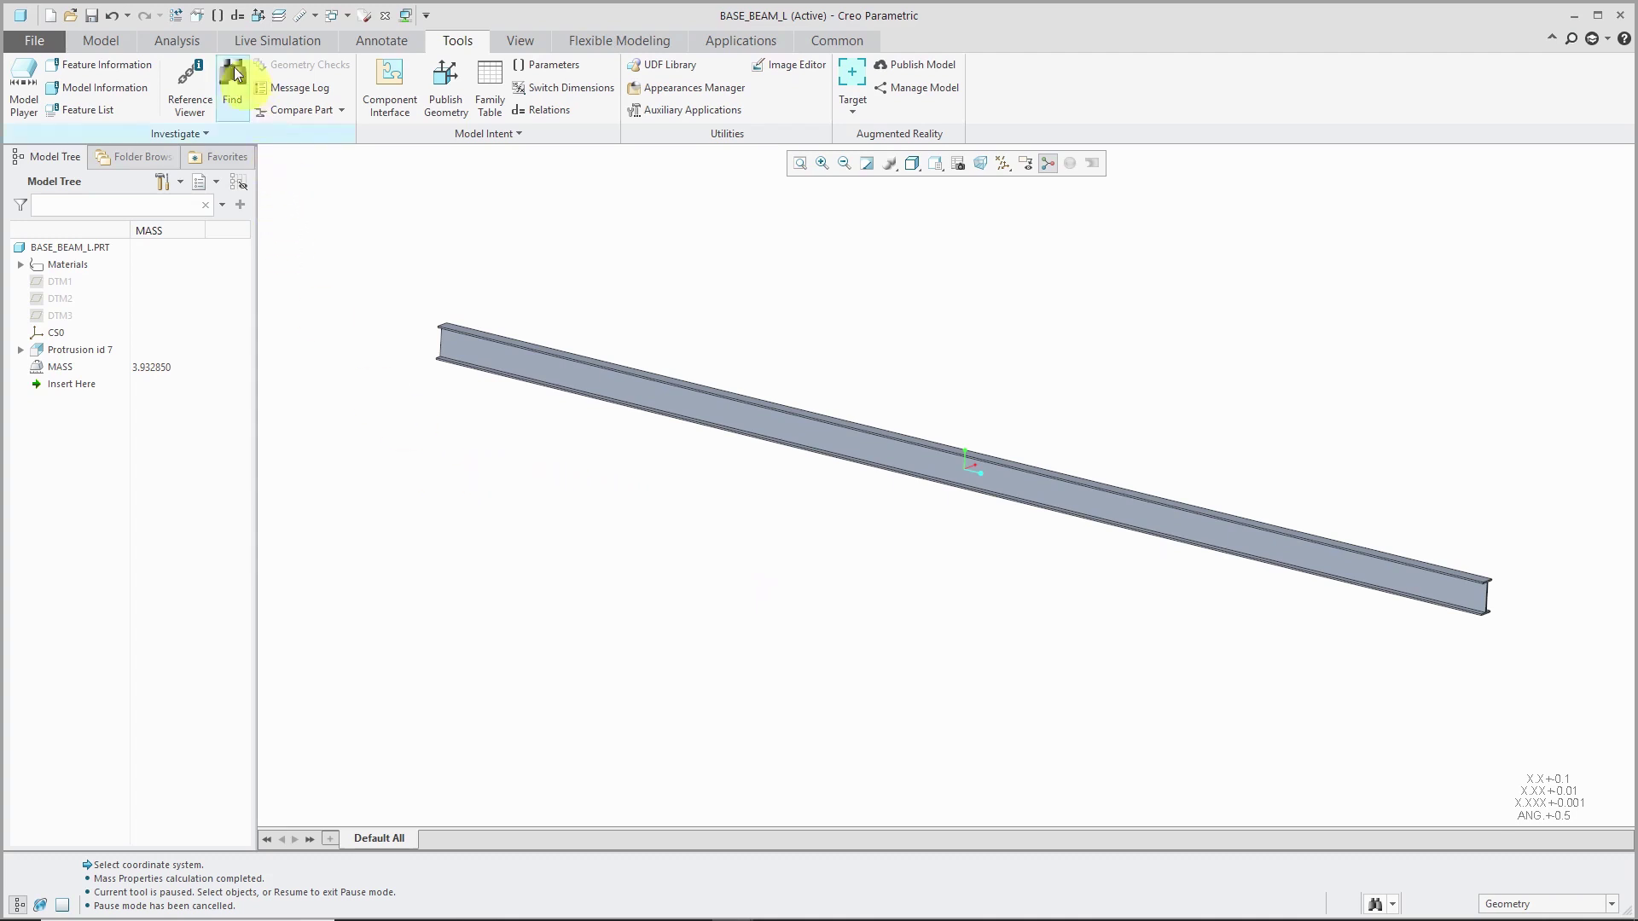
{"action": "left_click", "coordinate": [197, 17]}
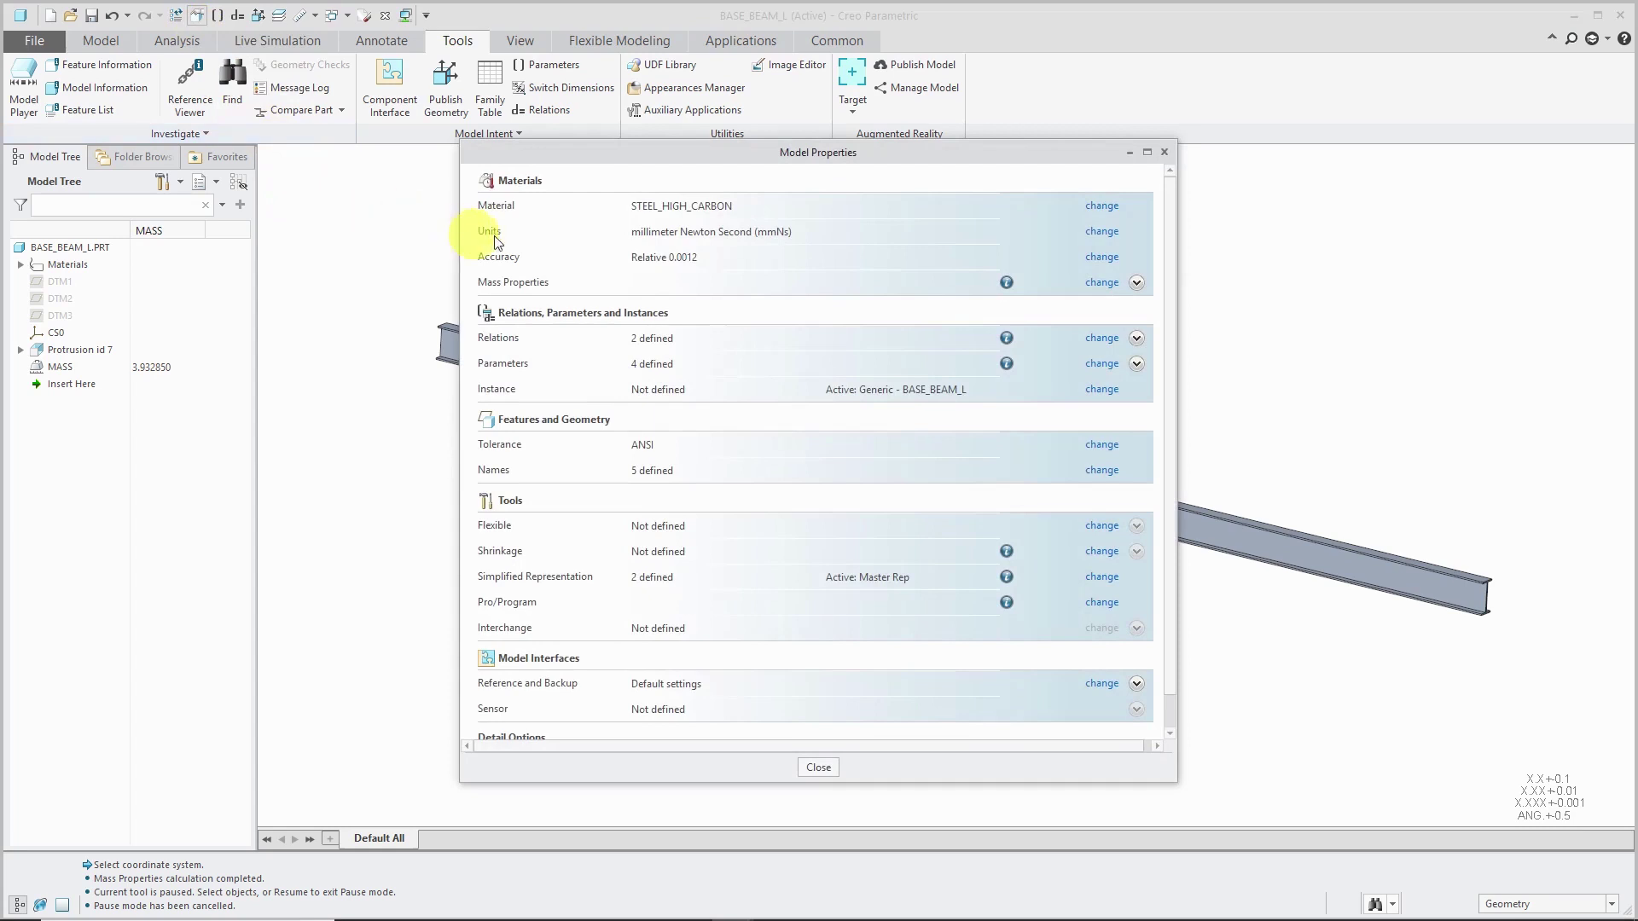
{"action": "left_click", "coordinate": [1100, 234]}
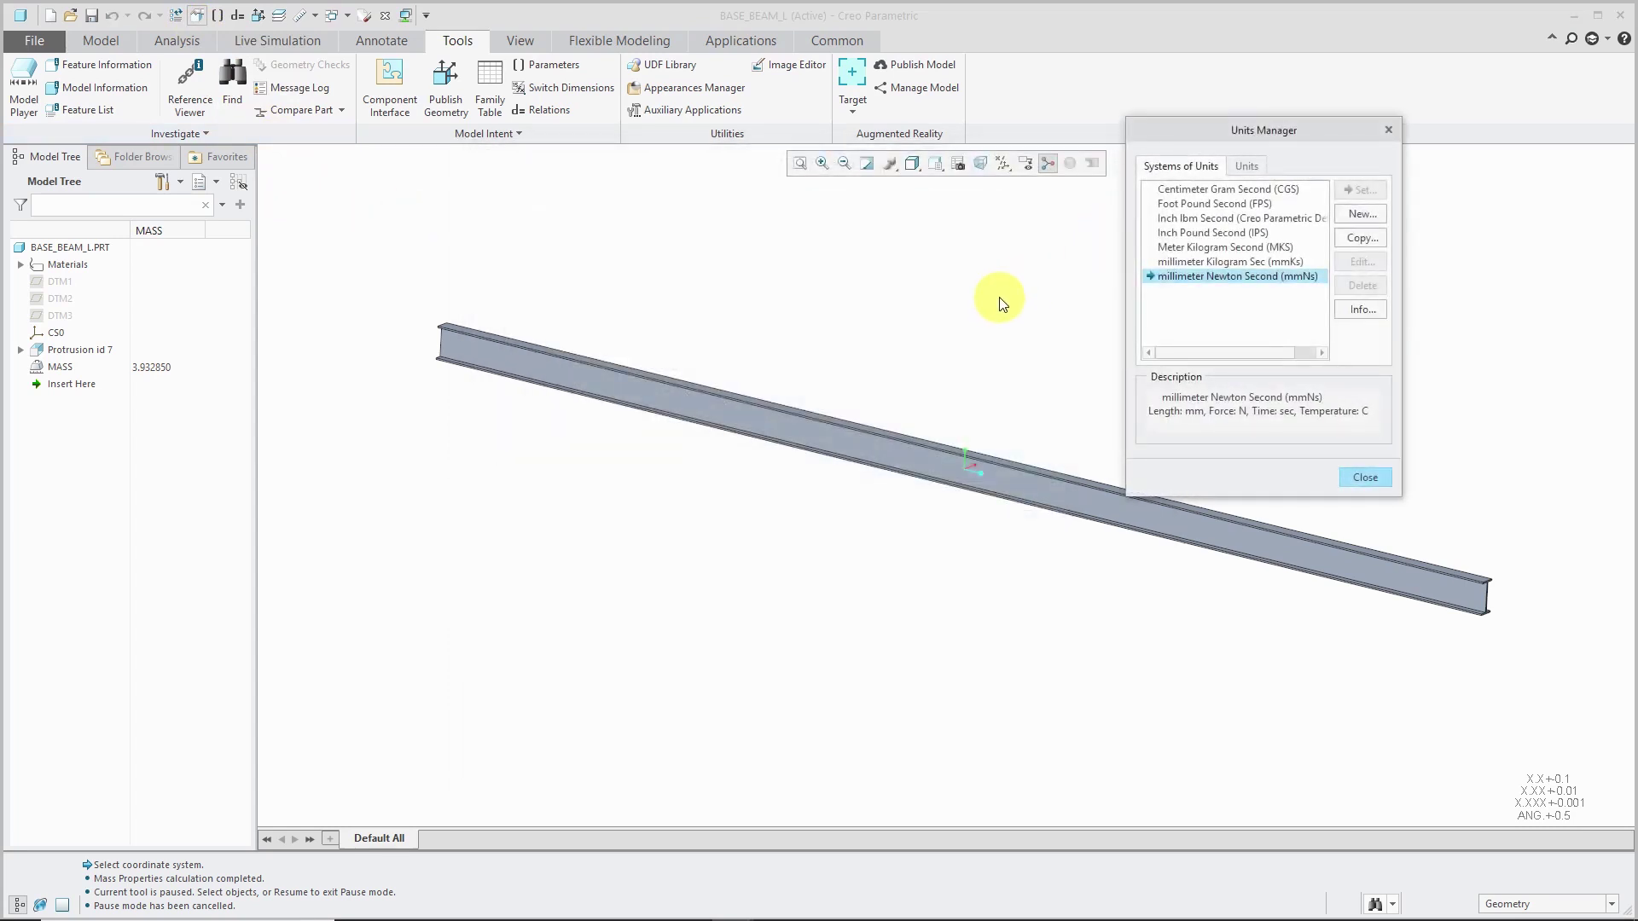
{"action": "left_click", "coordinate": [1182, 219]}
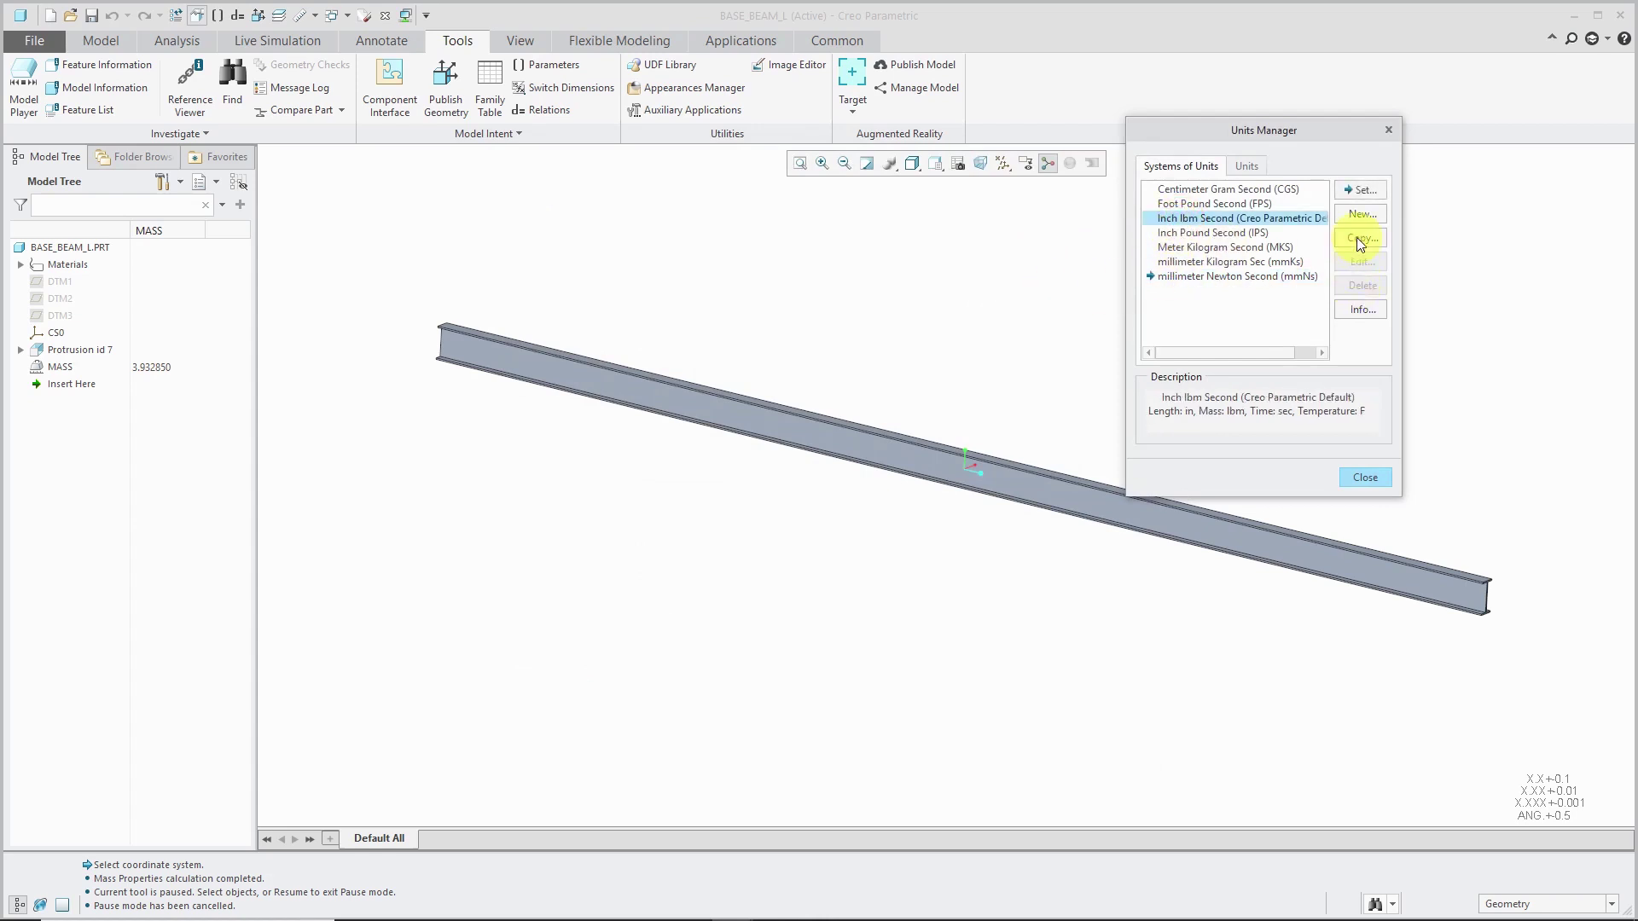
{"action": "left_click", "coordinate": [1362, 191]}
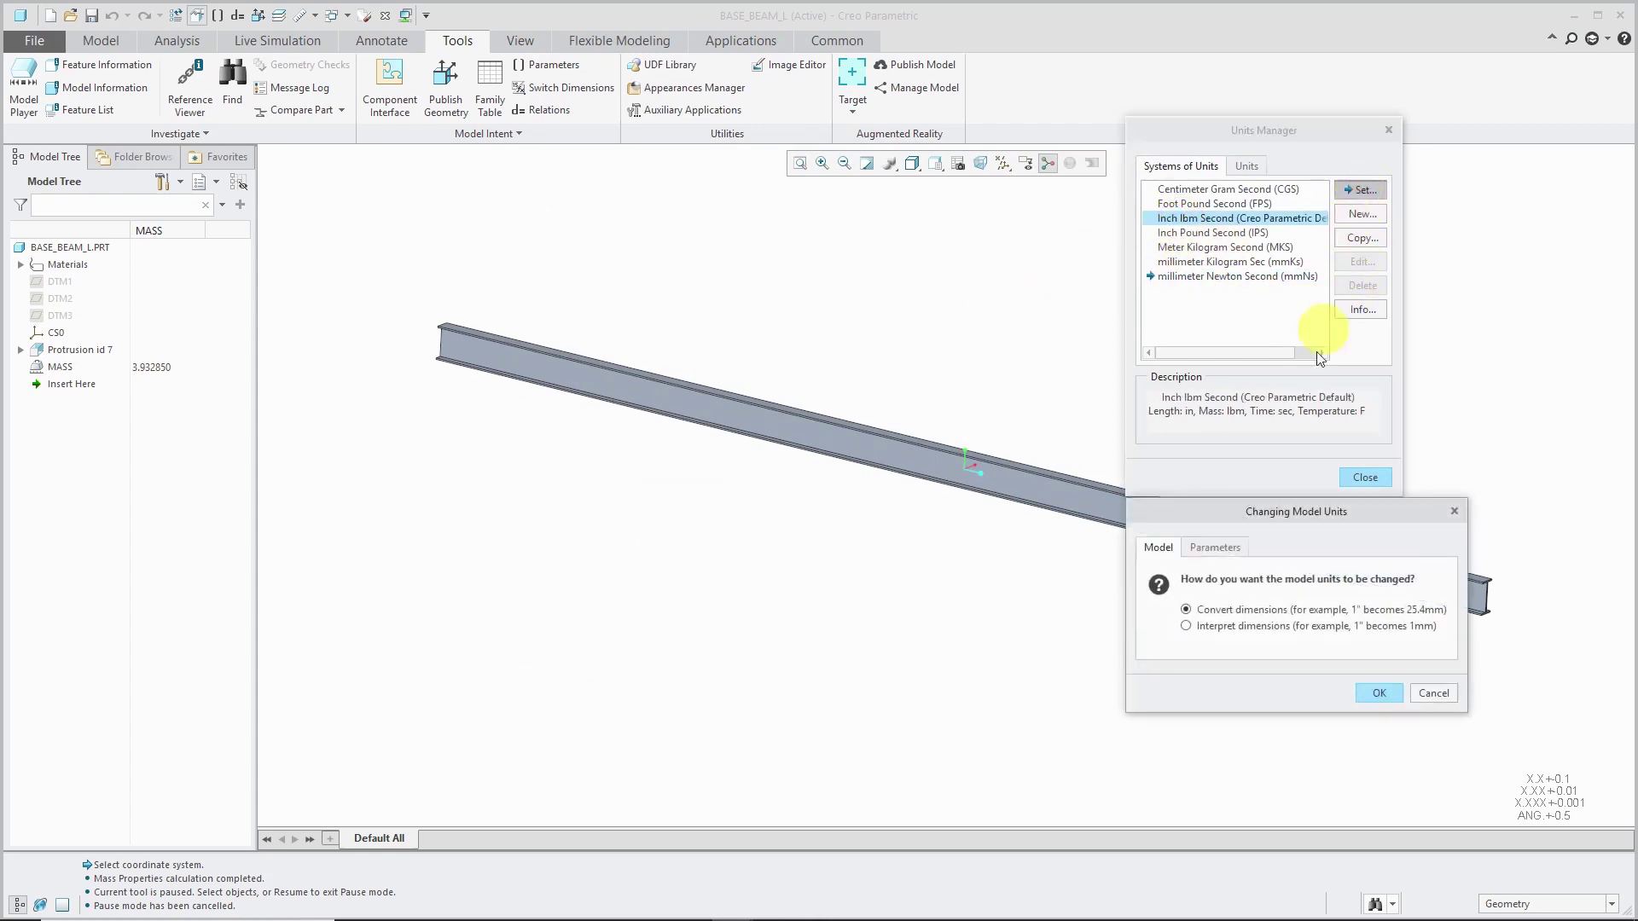
{"action": "left_click", "coordinate": [1374, 693]}
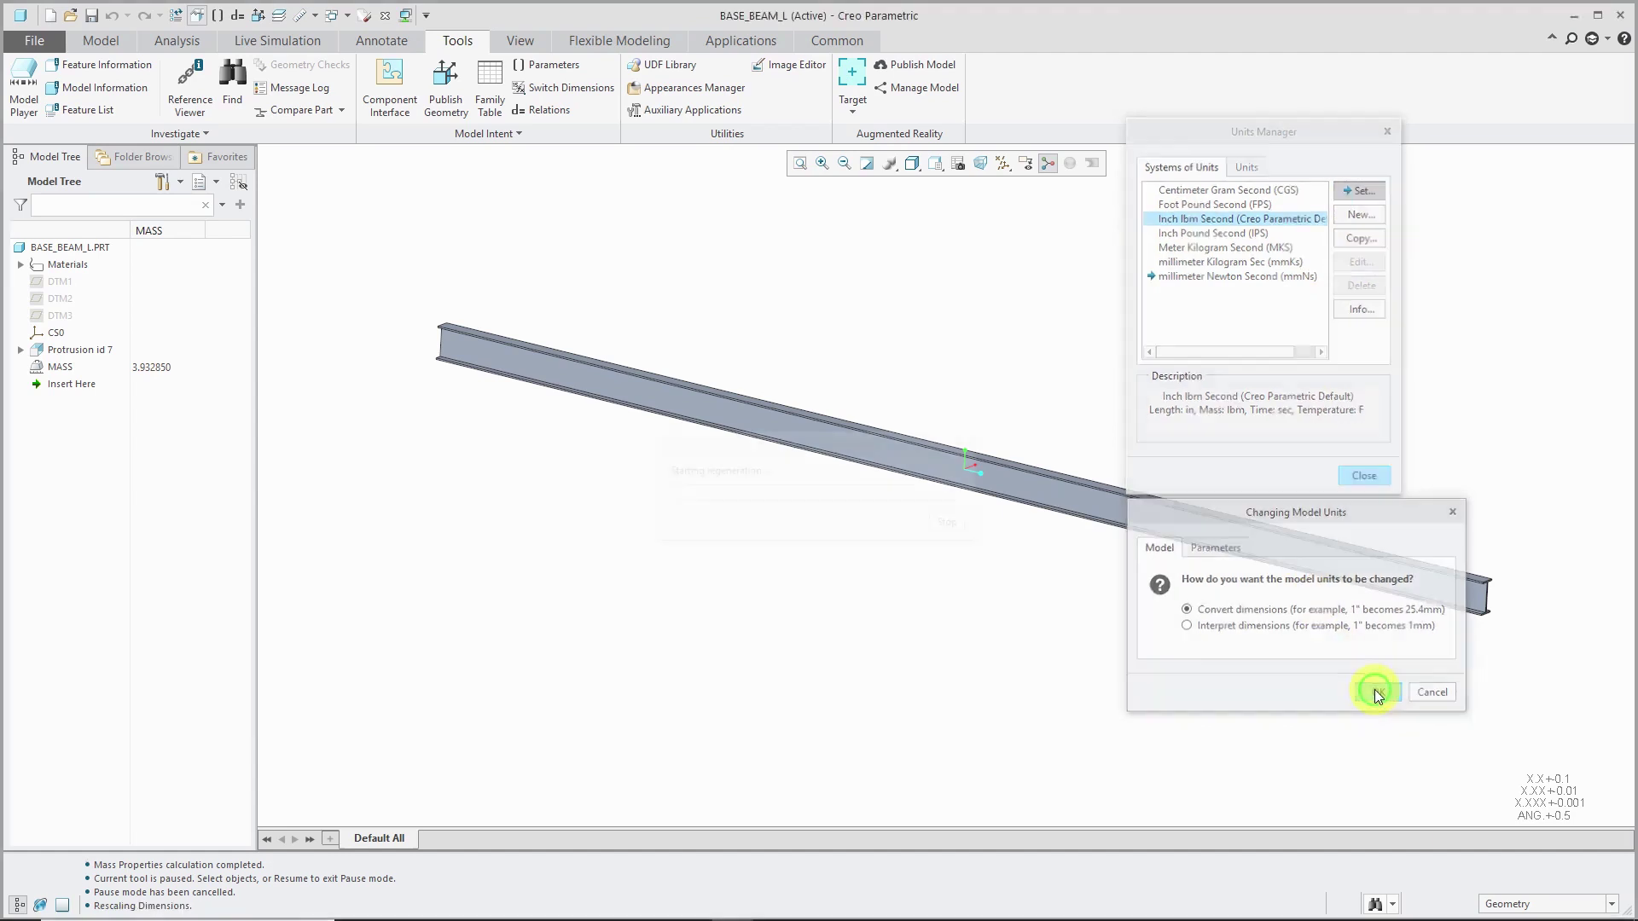
{"action": "left_click", "coordinate": [1365, 476]}
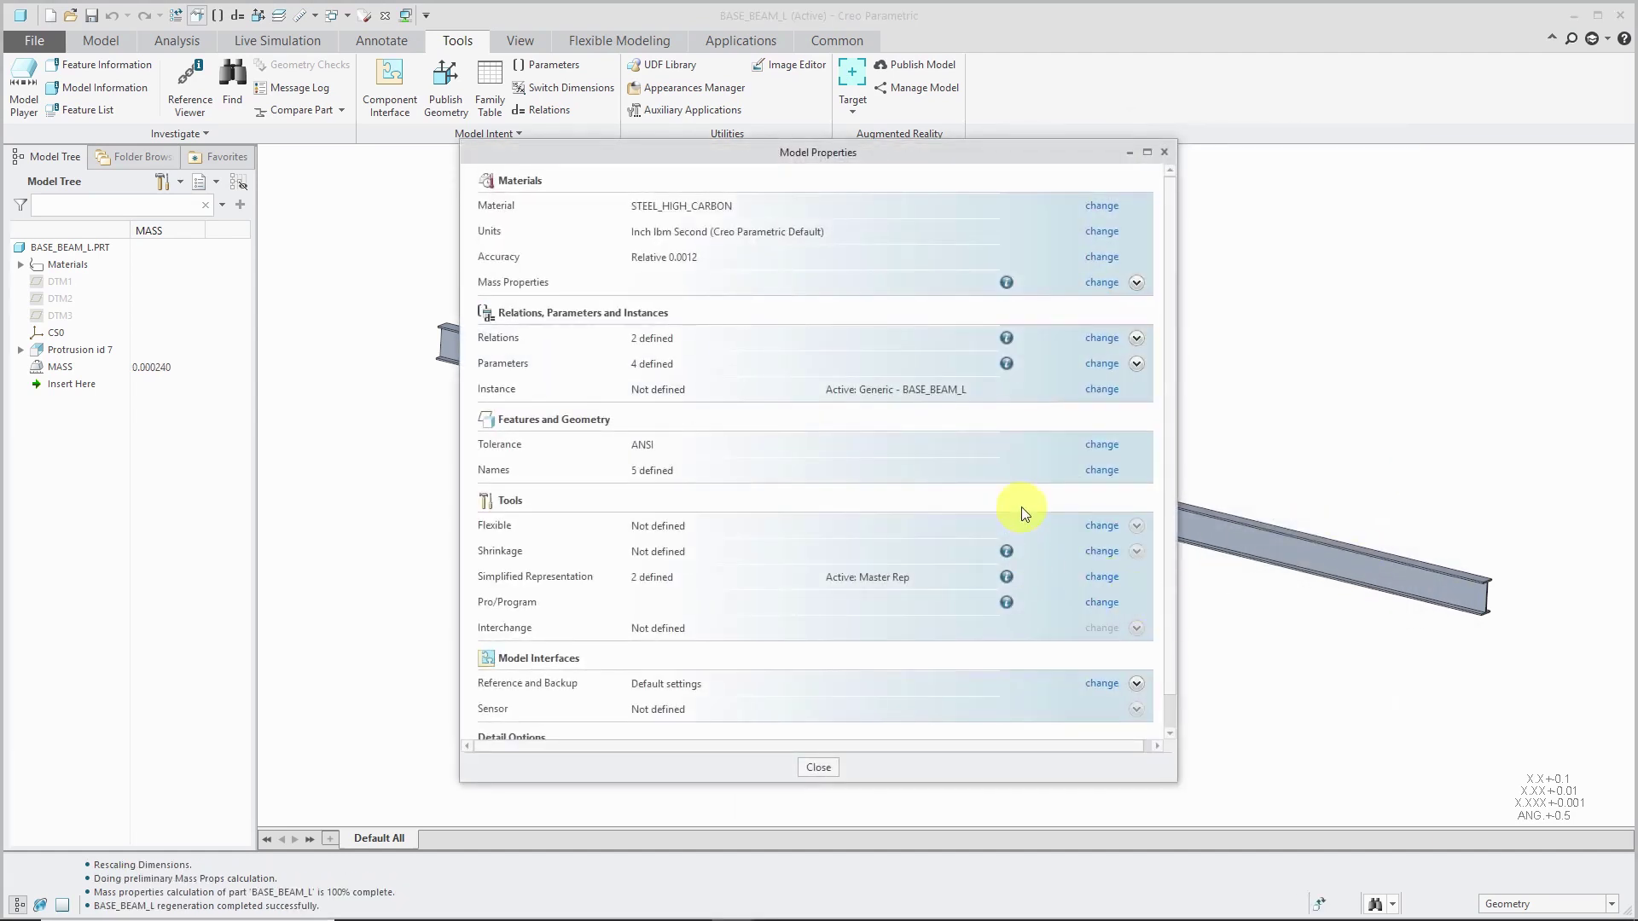
Review the beam's relations again and regenerate it so MASS reads 8670.450079.
{"action": "left_click", "coordinate": [816, 768]}
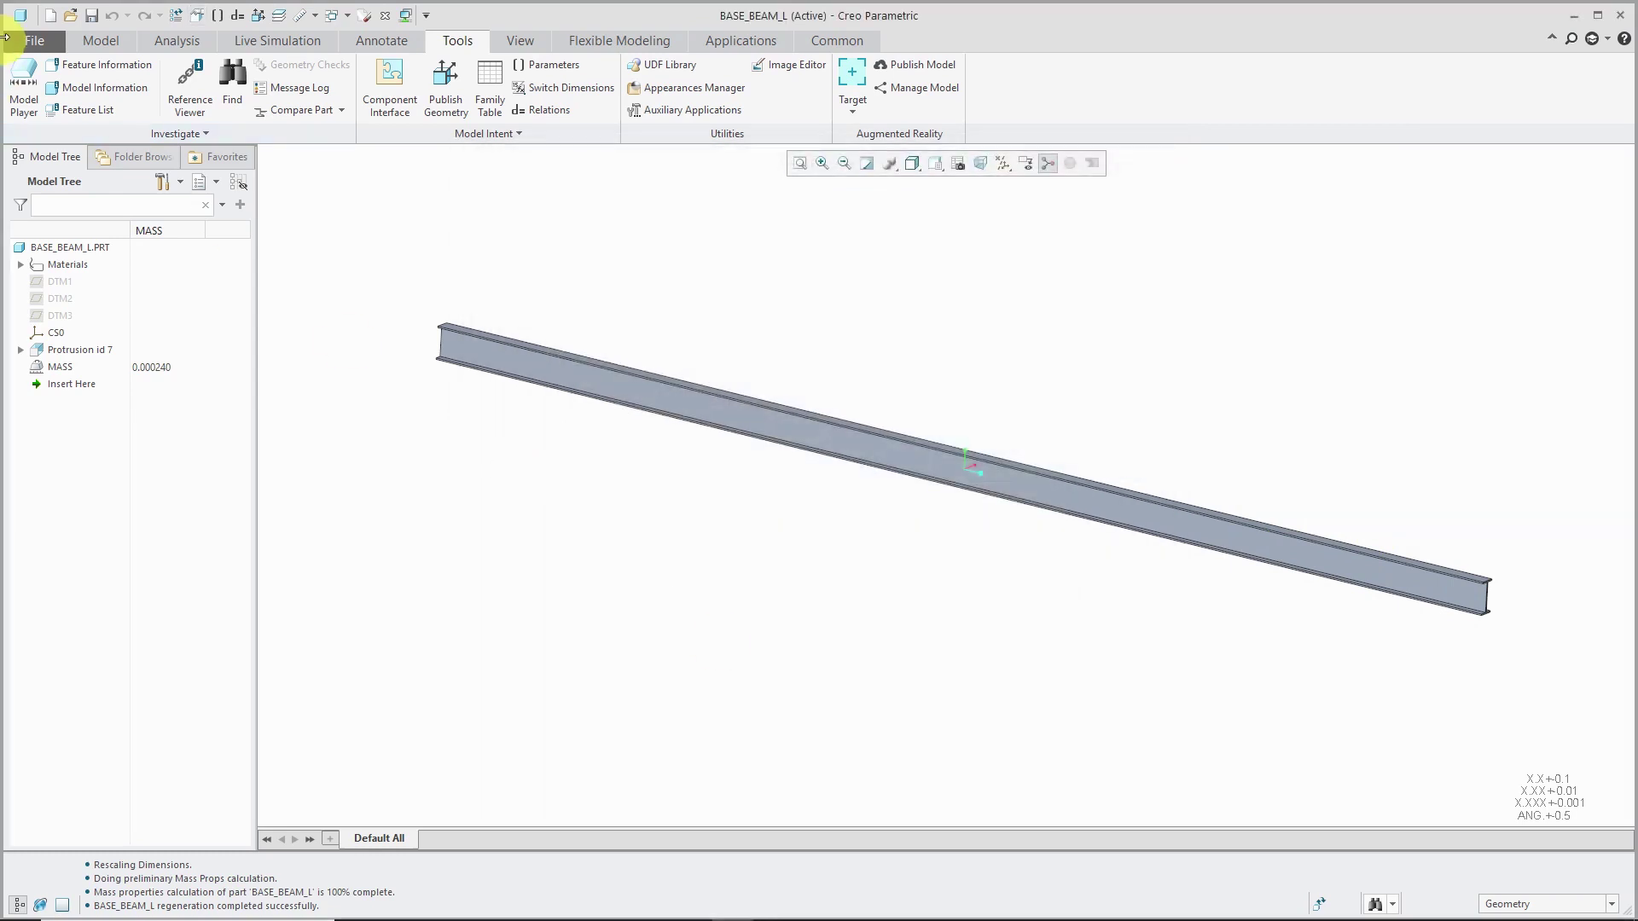
{"action": "left_click", "coordinate": [117, 43]}
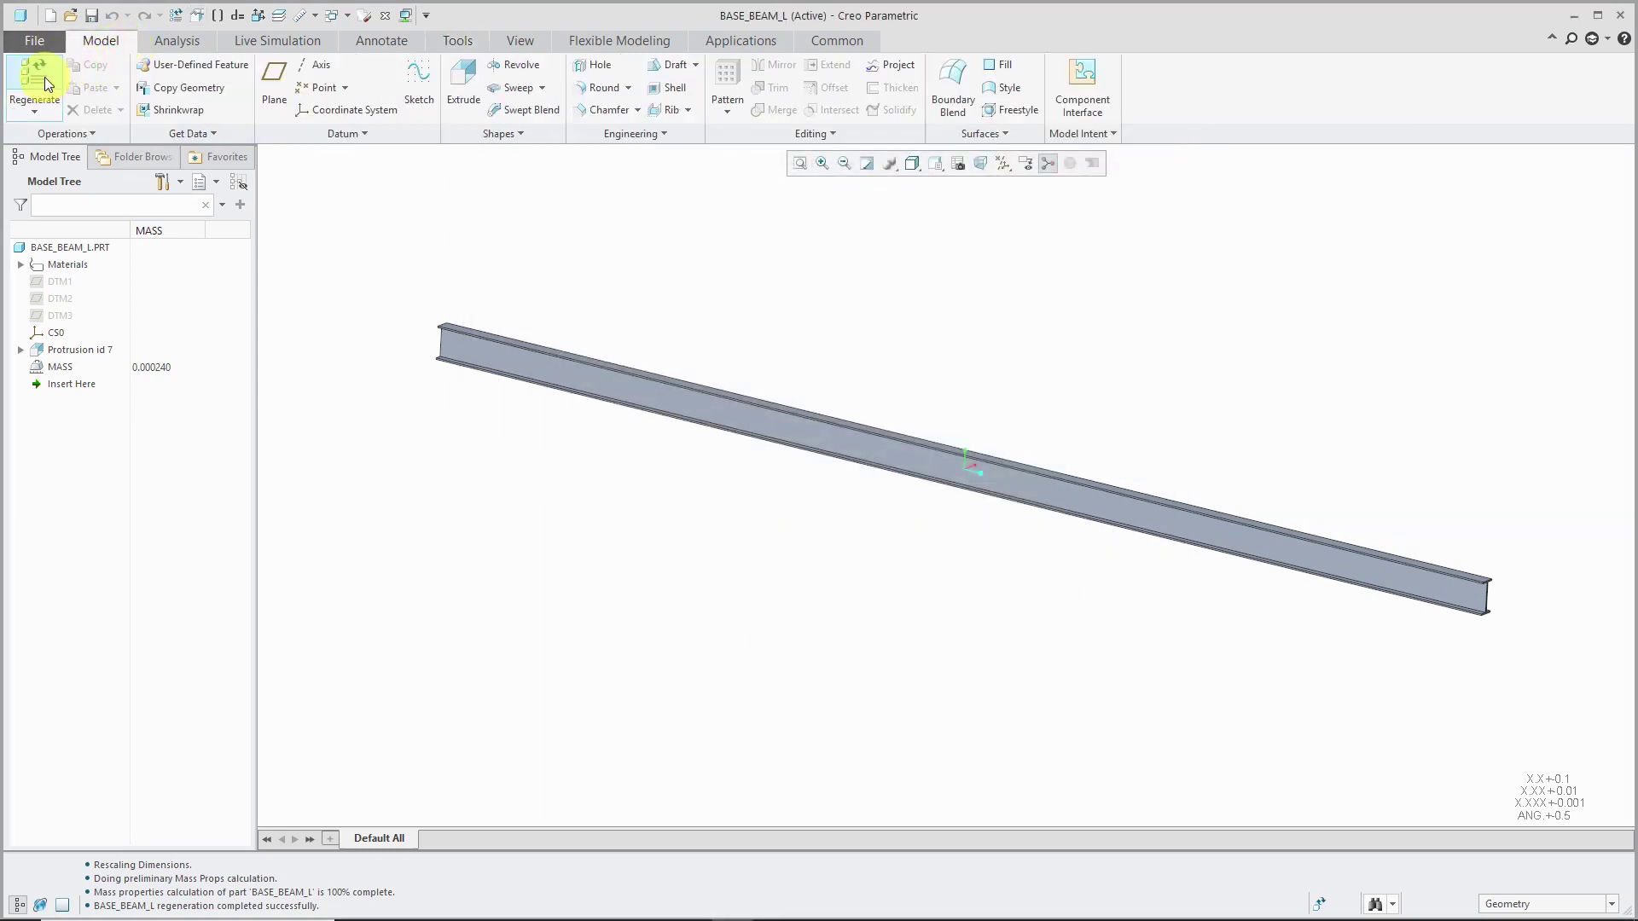
{"action": "left_click", "coordinate": [1071, 136]}
{"action": "left_click", "coordinate": [1095, 230]}
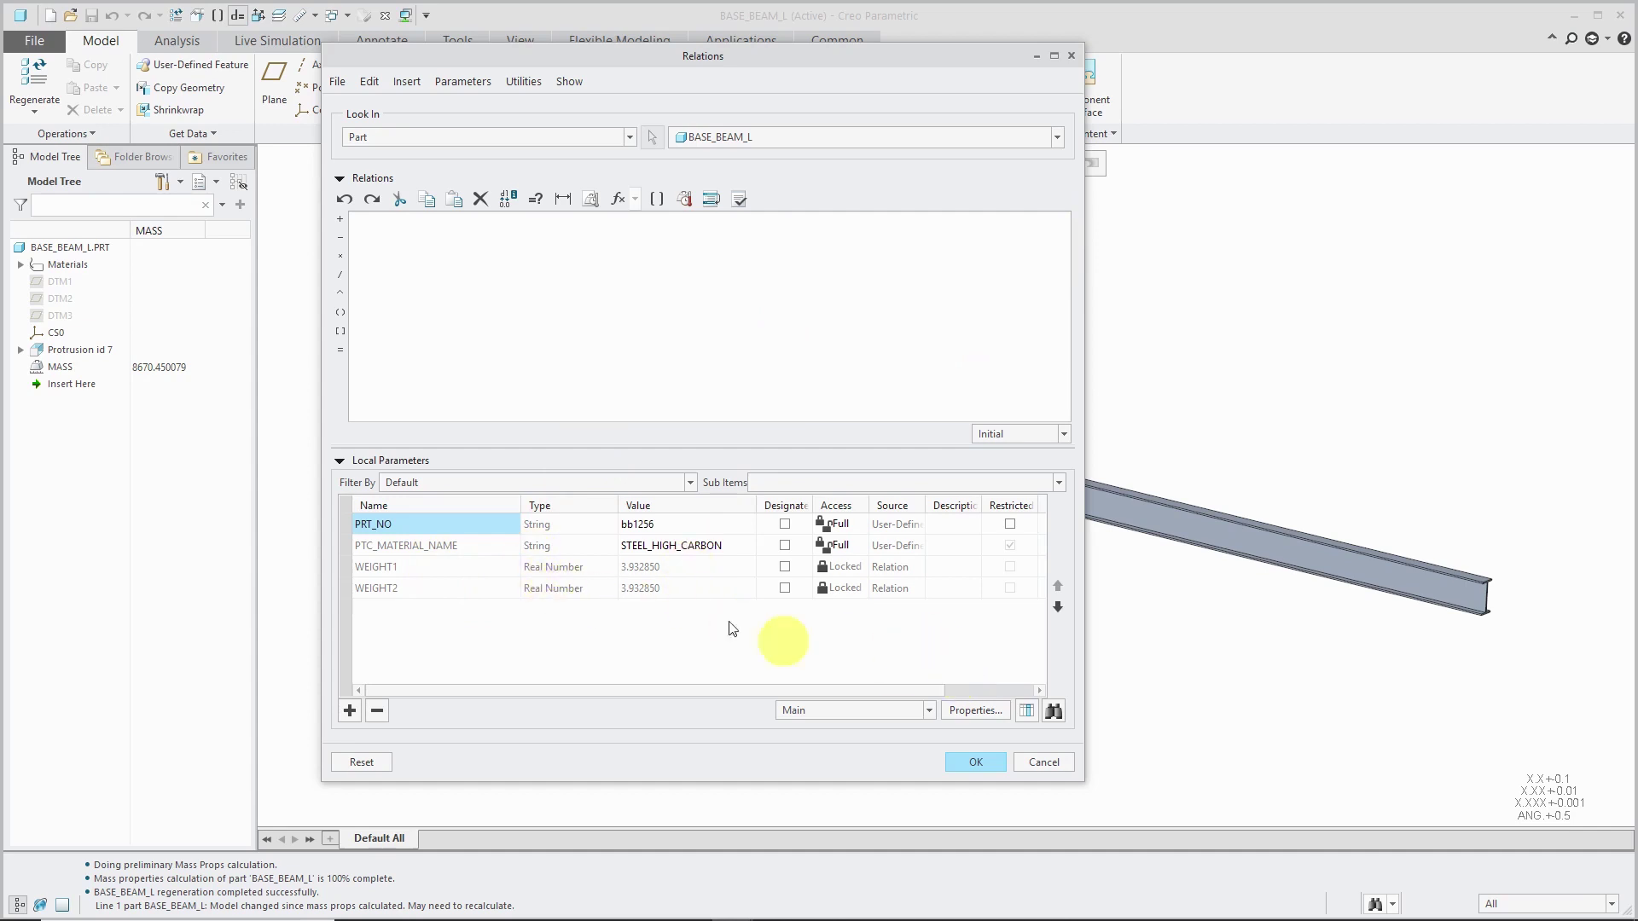
{"action": "left_click", "coordinate": [977, 762]}
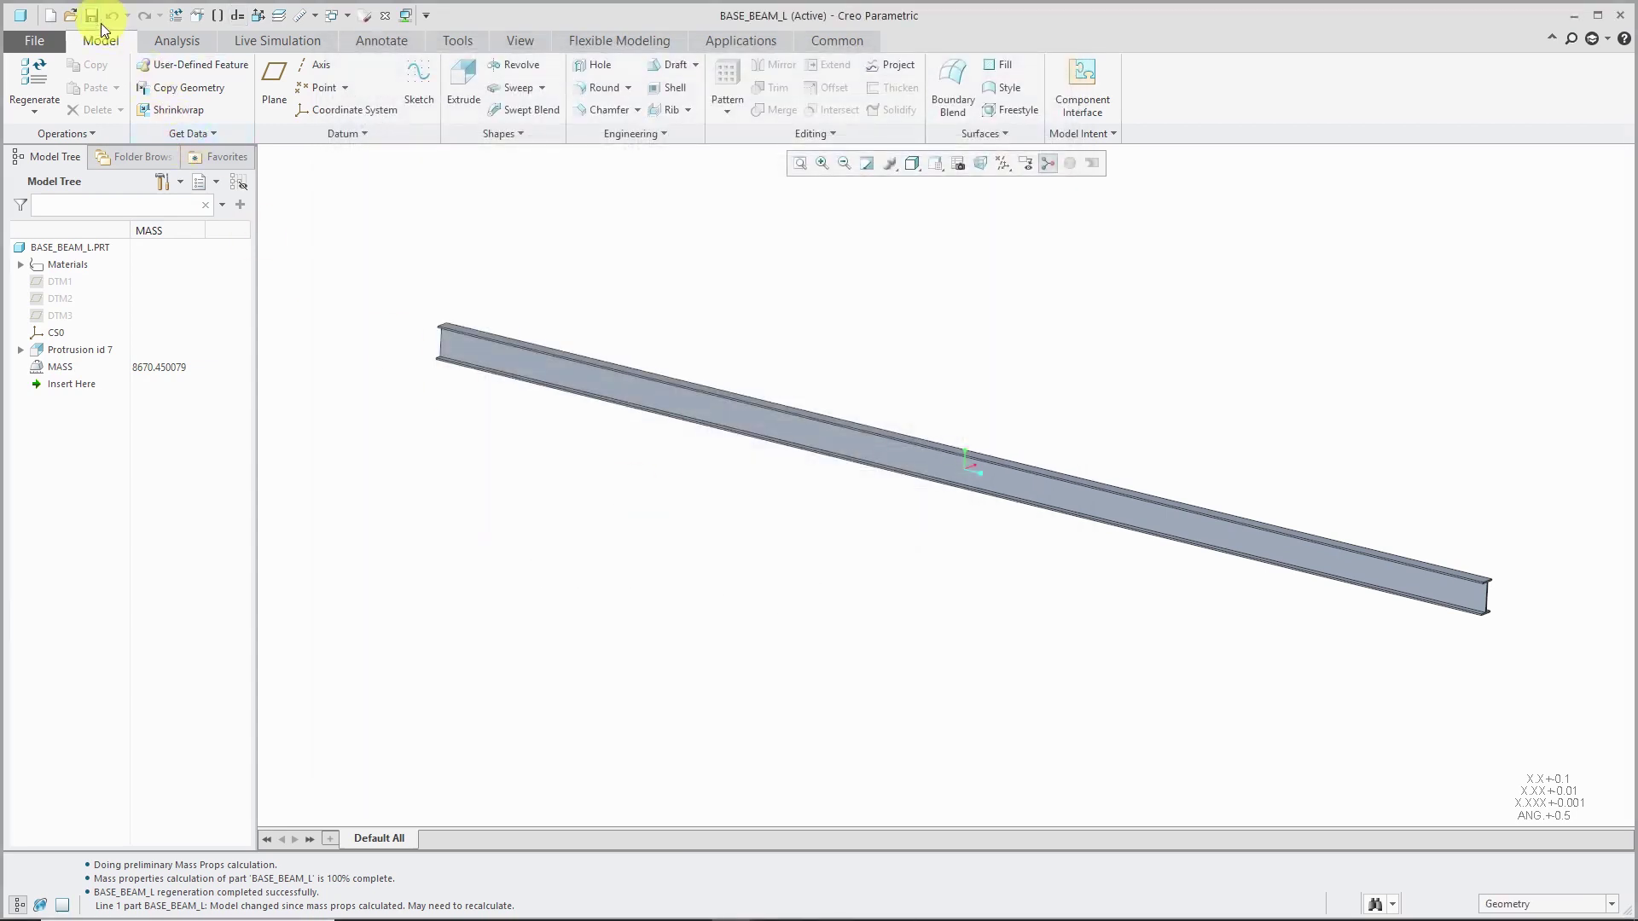
{"action": "left_click", "coordinate": [23, 68]}
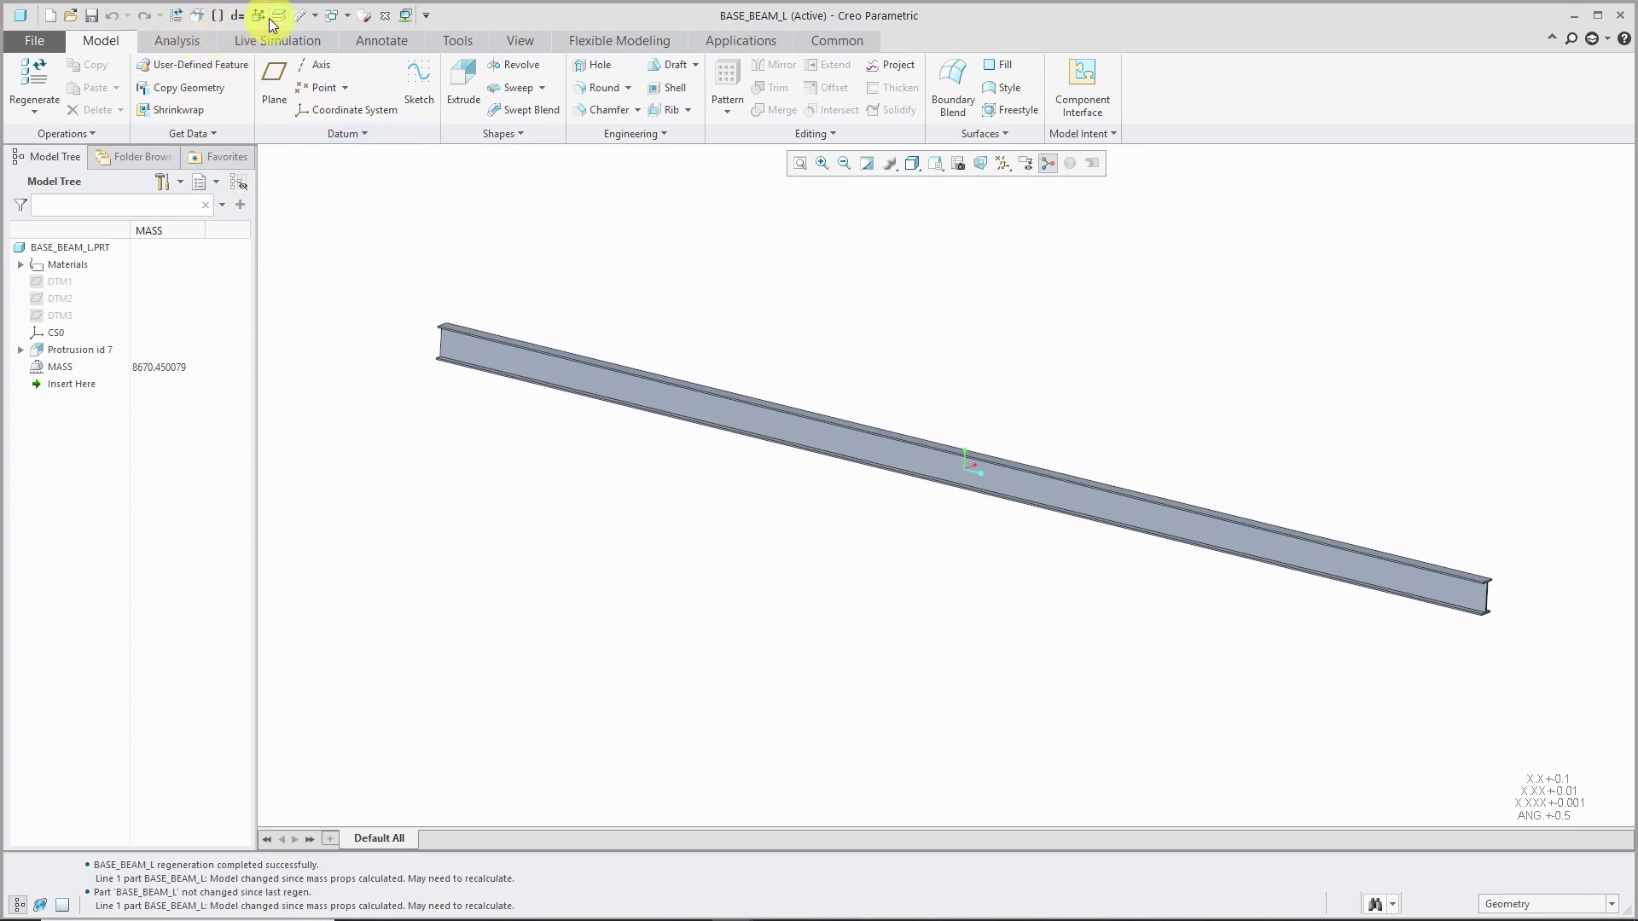
Recalculate BASE_BEAM_L's mass properties in inch units, accepting a mass of 8.670450e+03 lbm.
{"action": "left_click", "coordinate": [198, 15]}
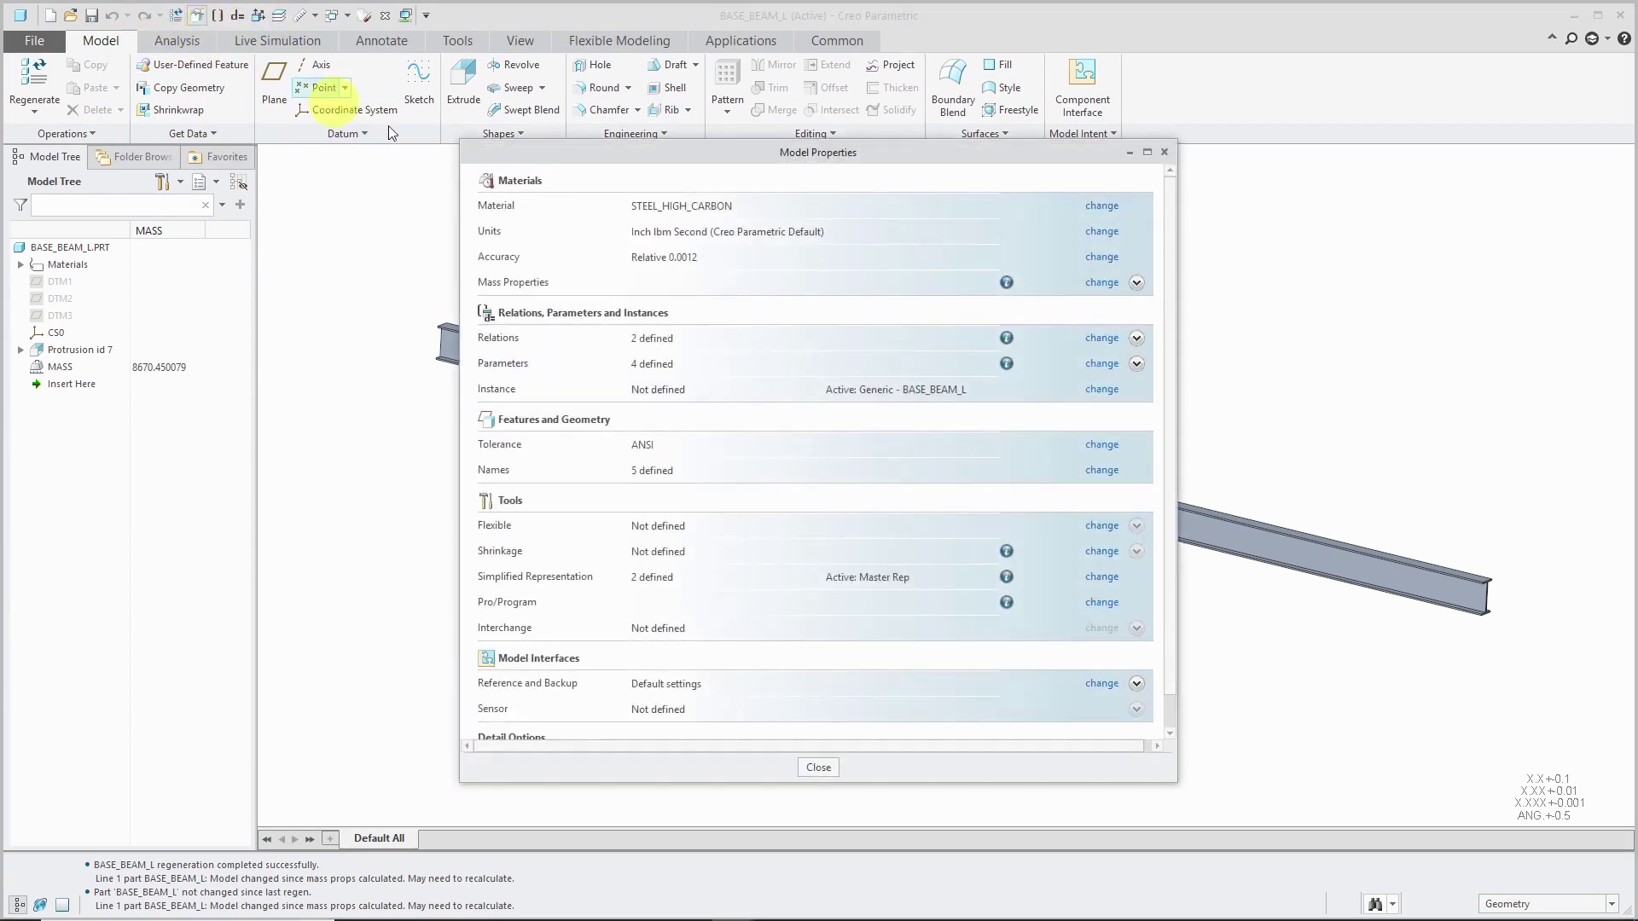
{"action": "left_click", "coordinate": [1100, 284]}
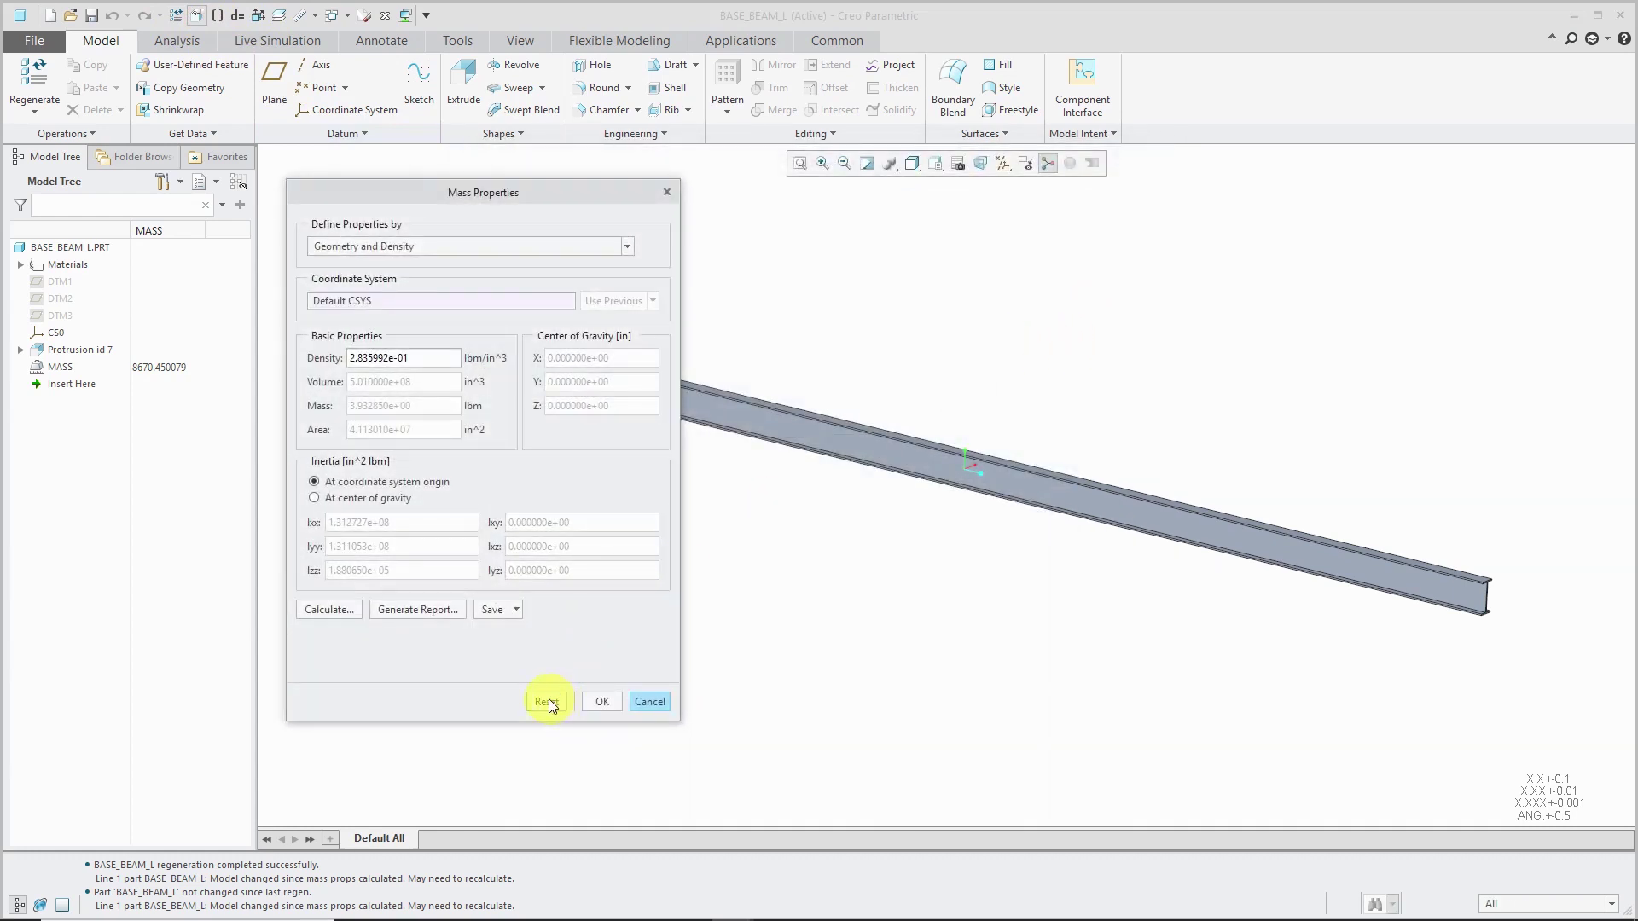
{"action": "left_click", "coordinate": [329, 609]}
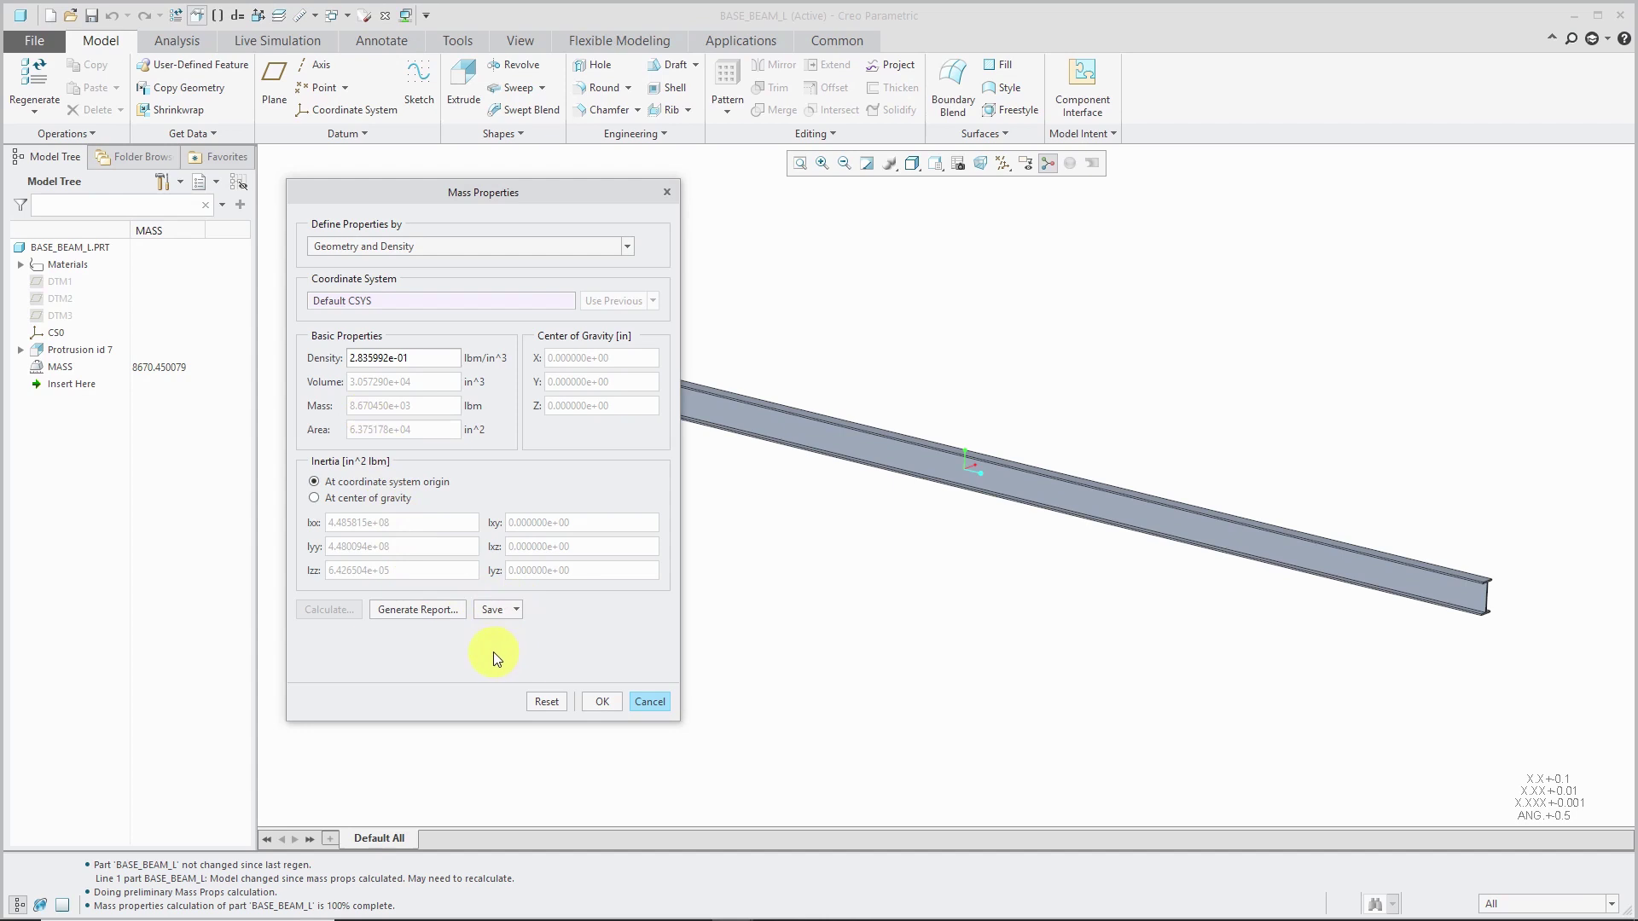
{"action": "left_click", "coordinate": [603, 702]}
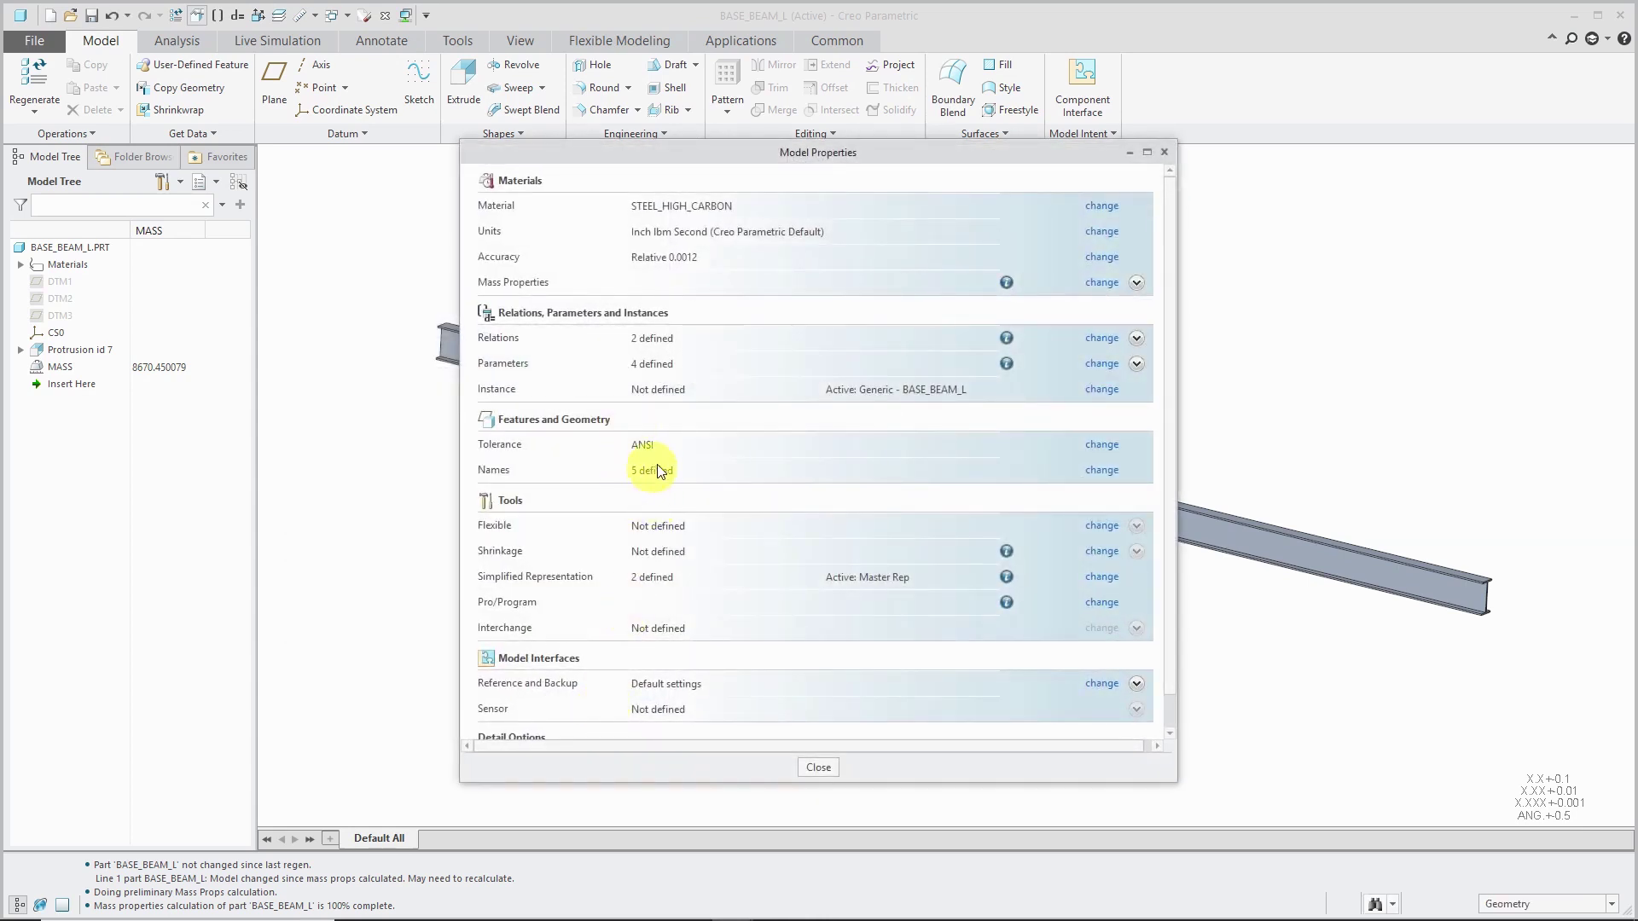
Verify the post-regeneration relations so WEIGHT1 and WEIGHT2 both update to 8670.450079.
{"action": "left_click", "coordinate": [1102, 339]}
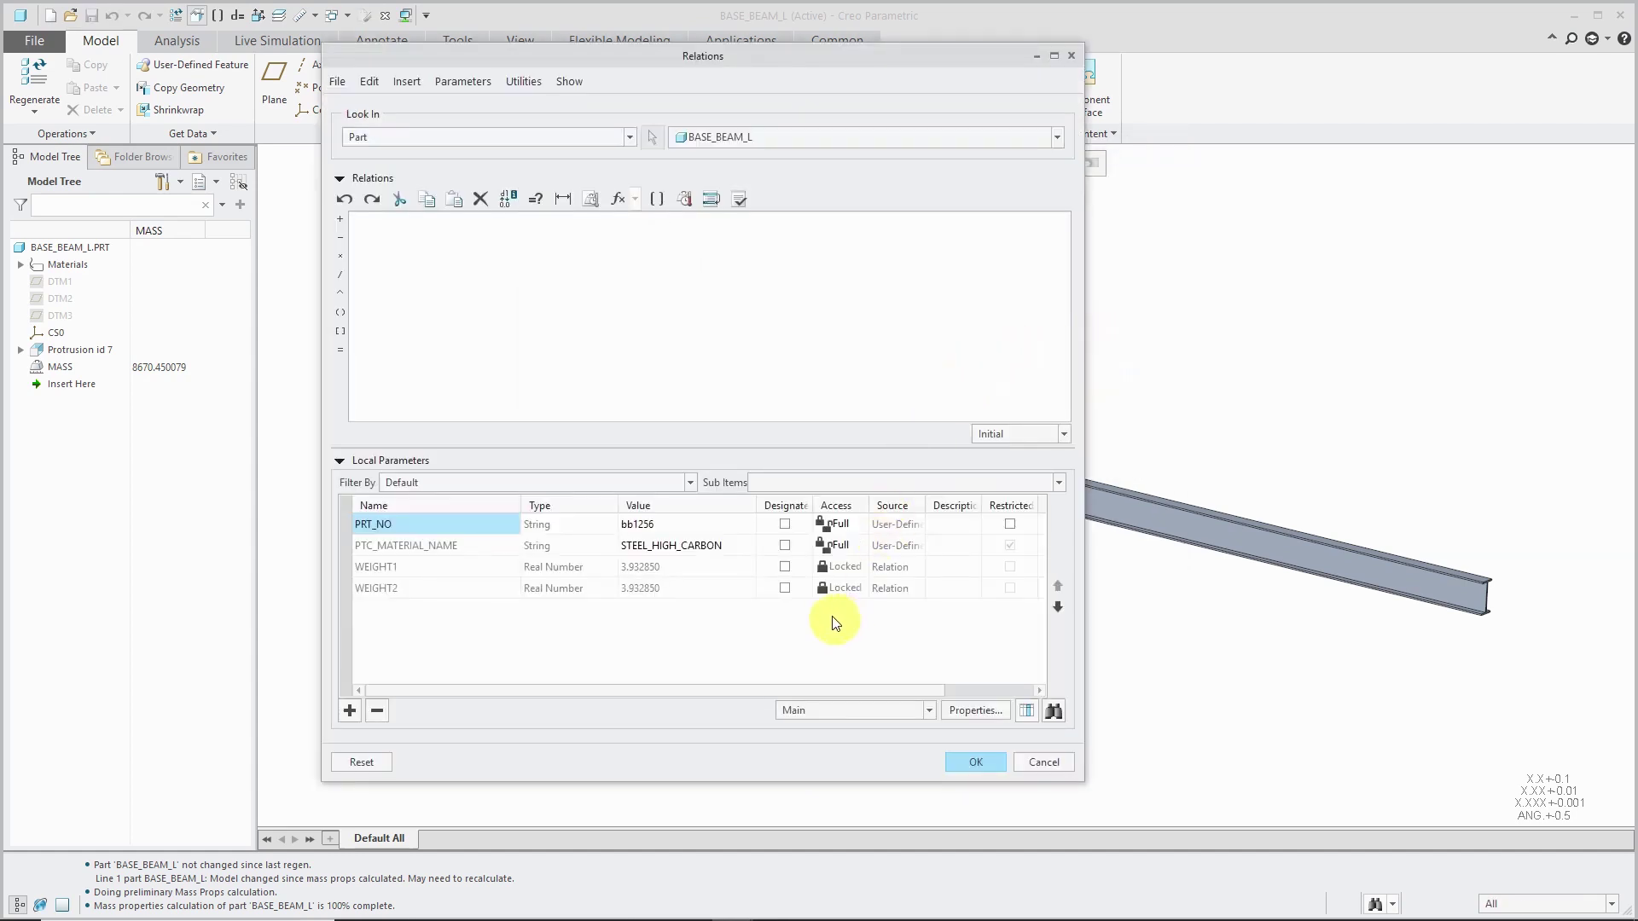
{"action": "left_click", "coordinate": [1063, 435]}
{"action": "left_click", "coordinate": [1051, 469]}
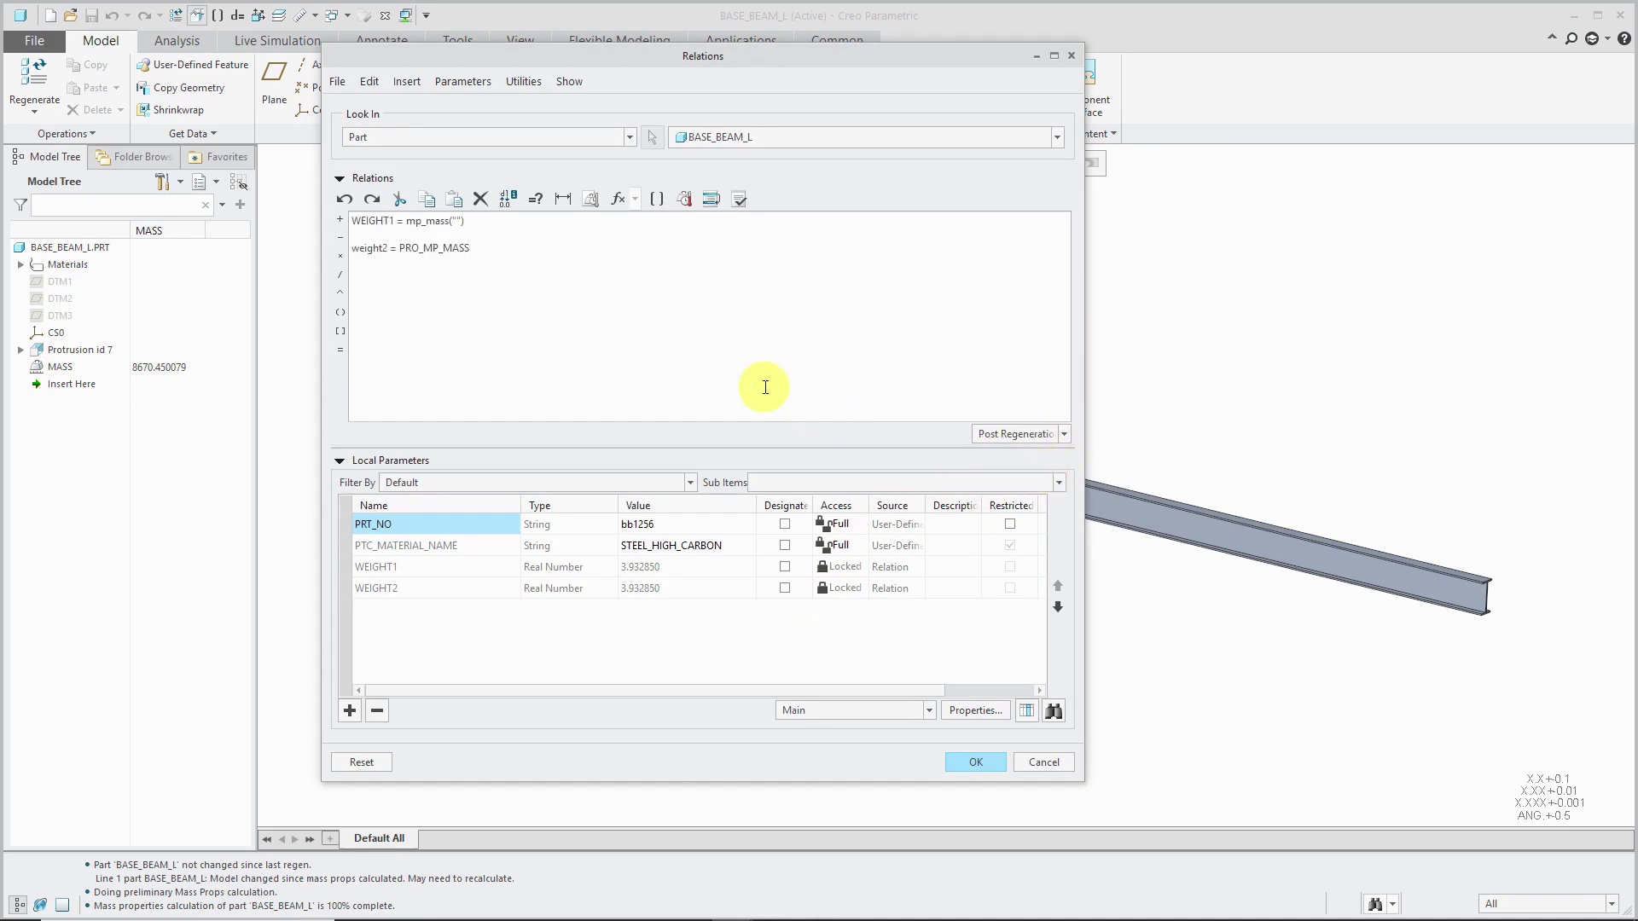
{"action": "left_click", "coordinate": [740, 199]}
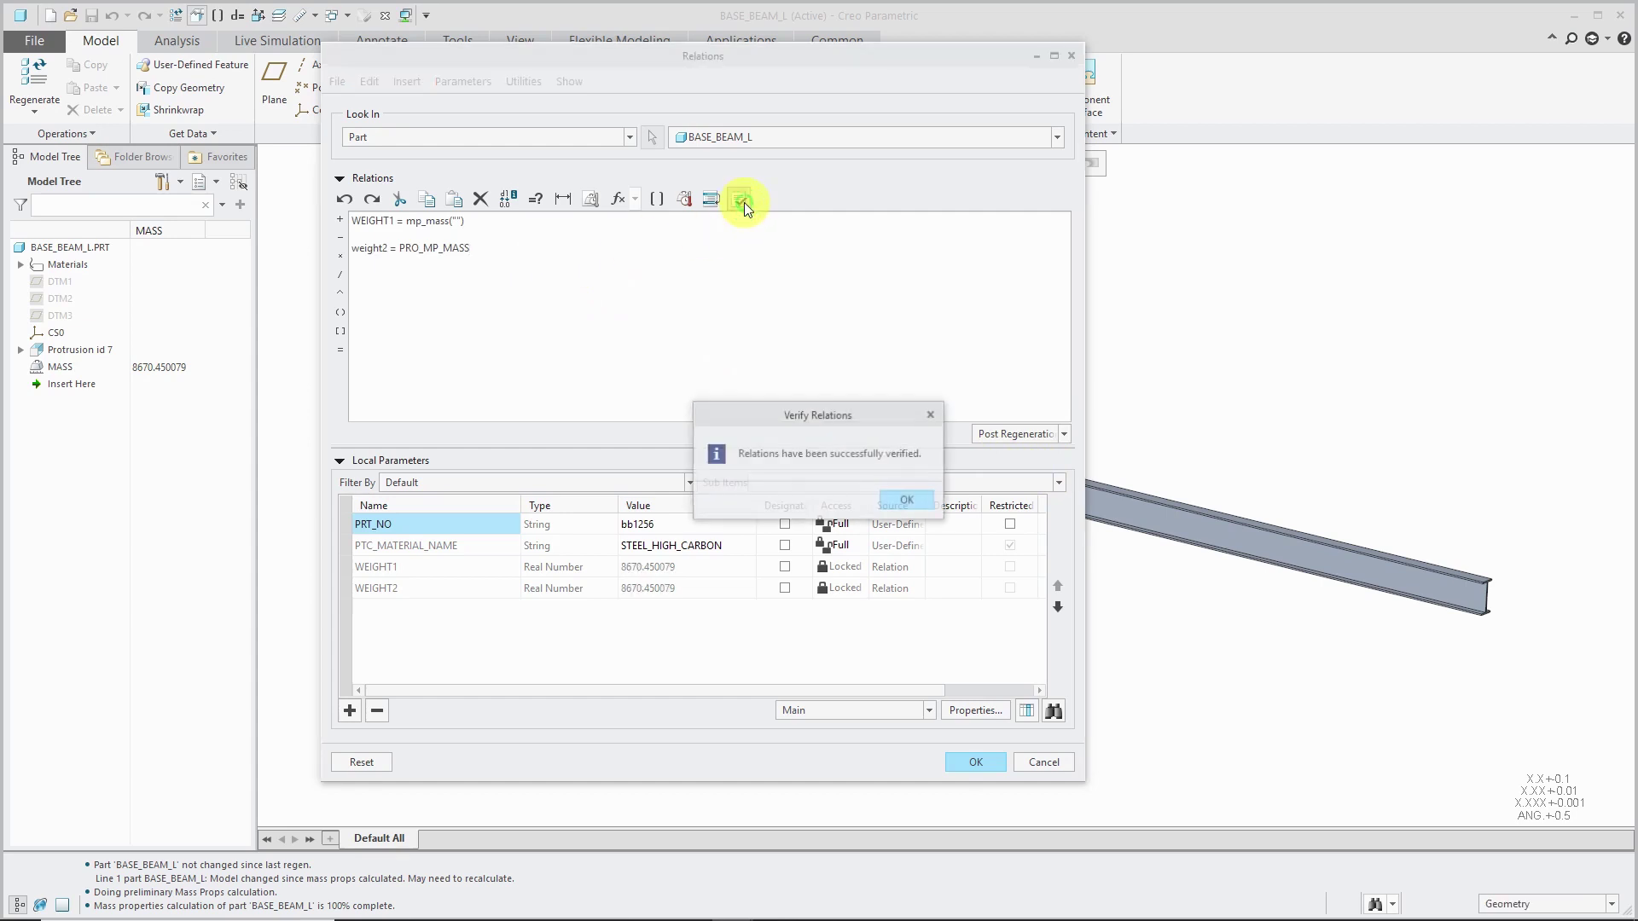
{"action": "left_click", "coordinate": [907, 500]}
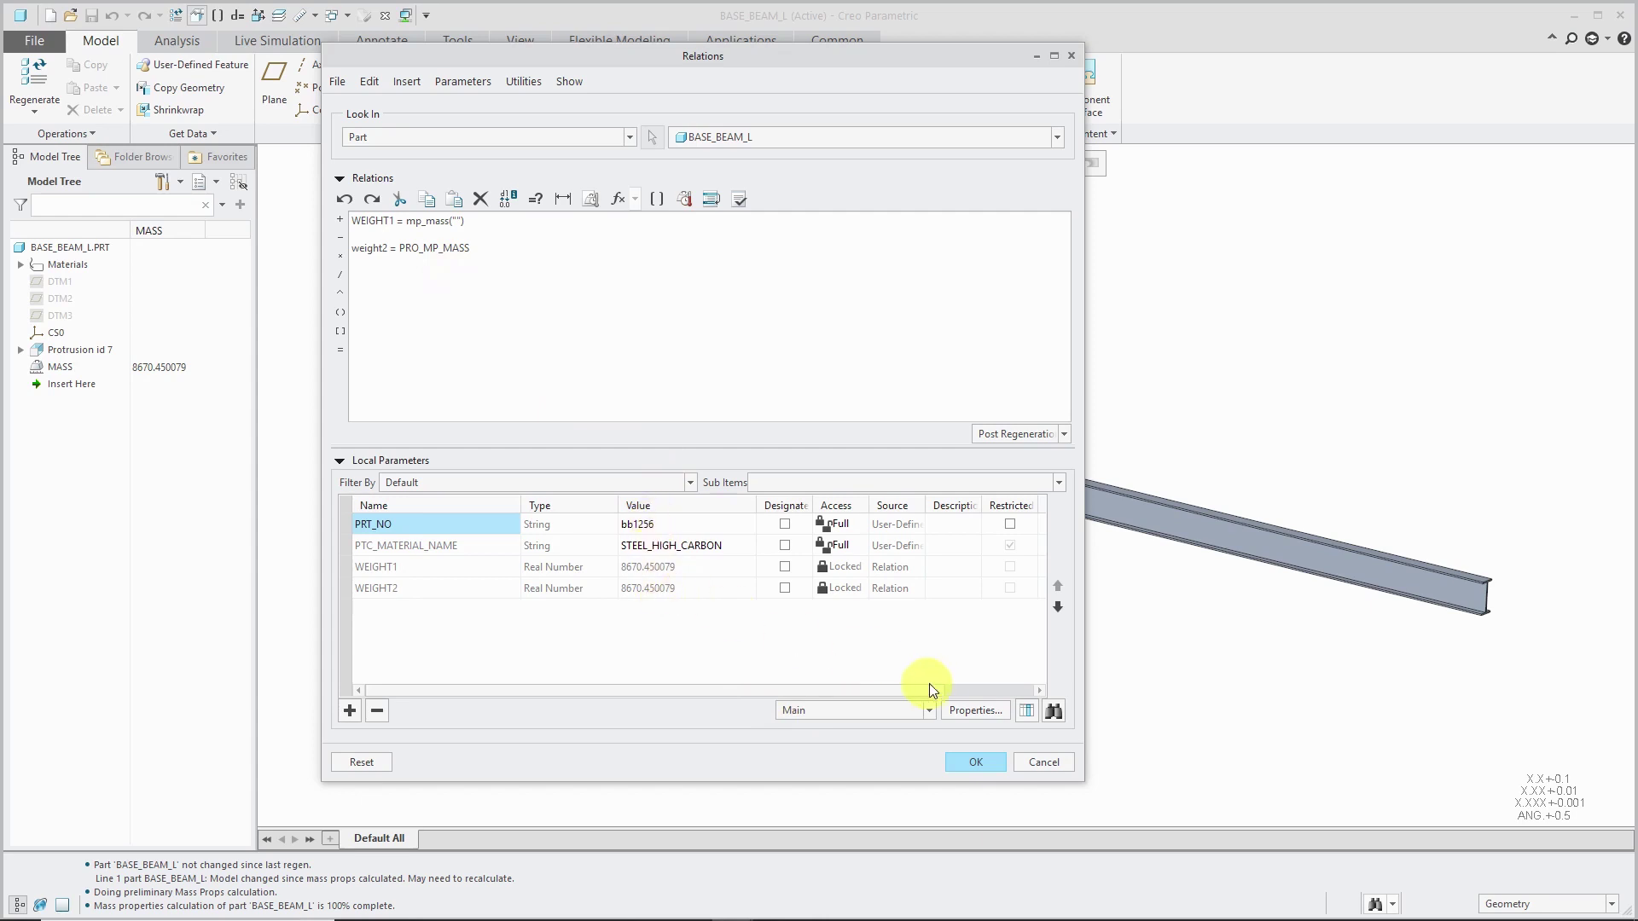
{"action": "left_click", "coordinate": [968, 761]}
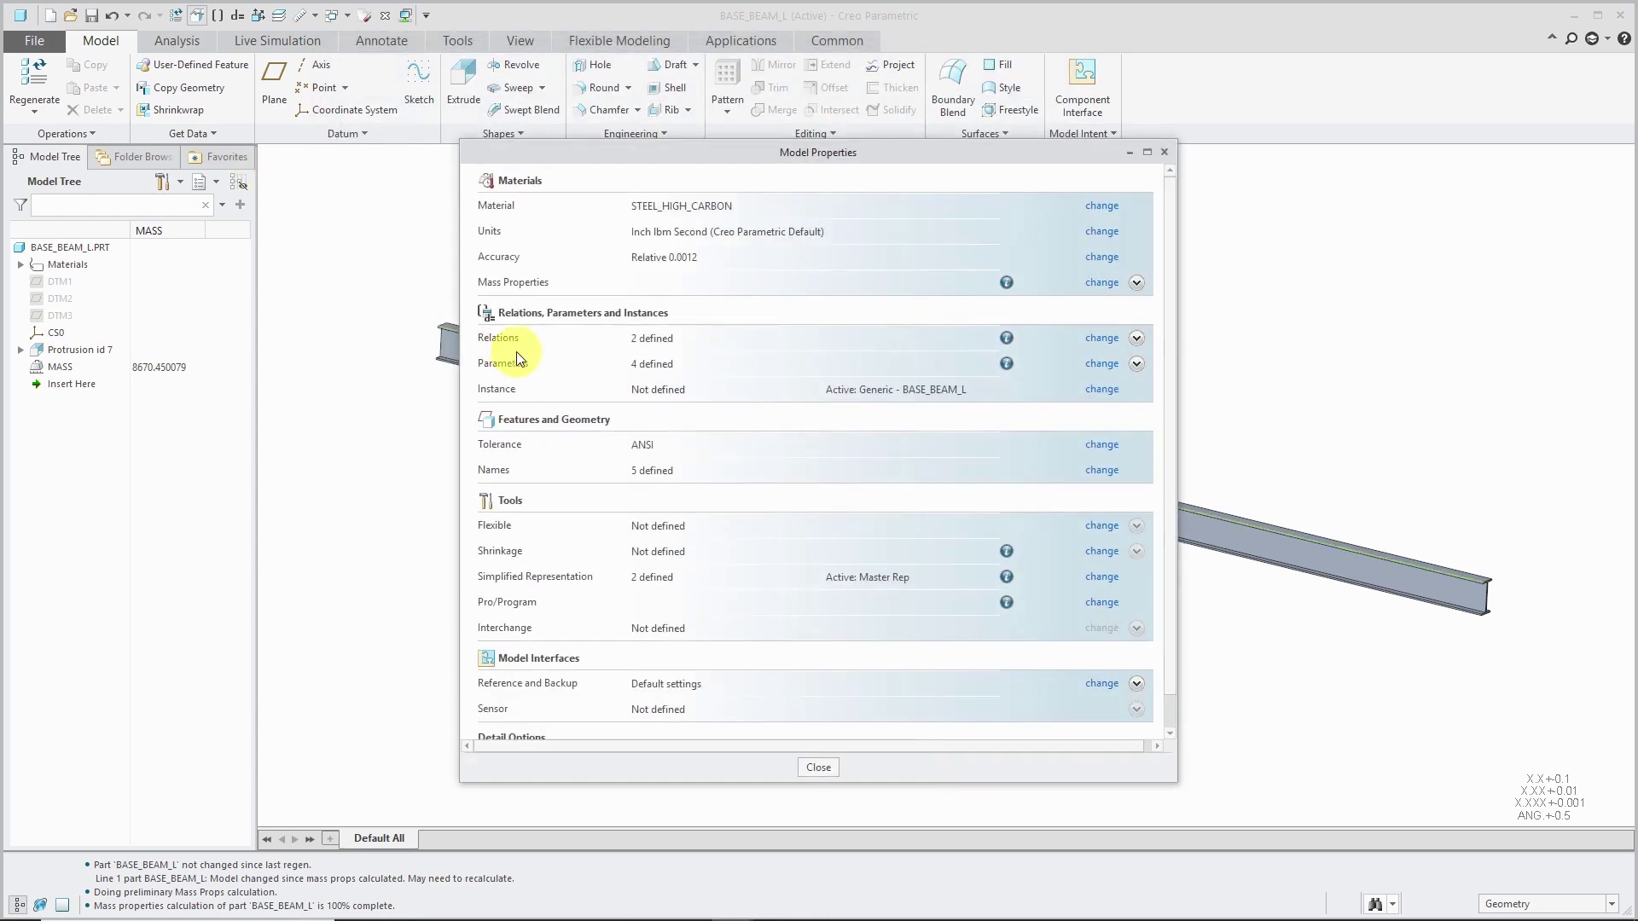
Set BASE_BEAM_L to Inch Pound Second (IPS) units after reviewing its details, converting dimensions.
{"action": "left_click", "coordinate": [1100, 231]}
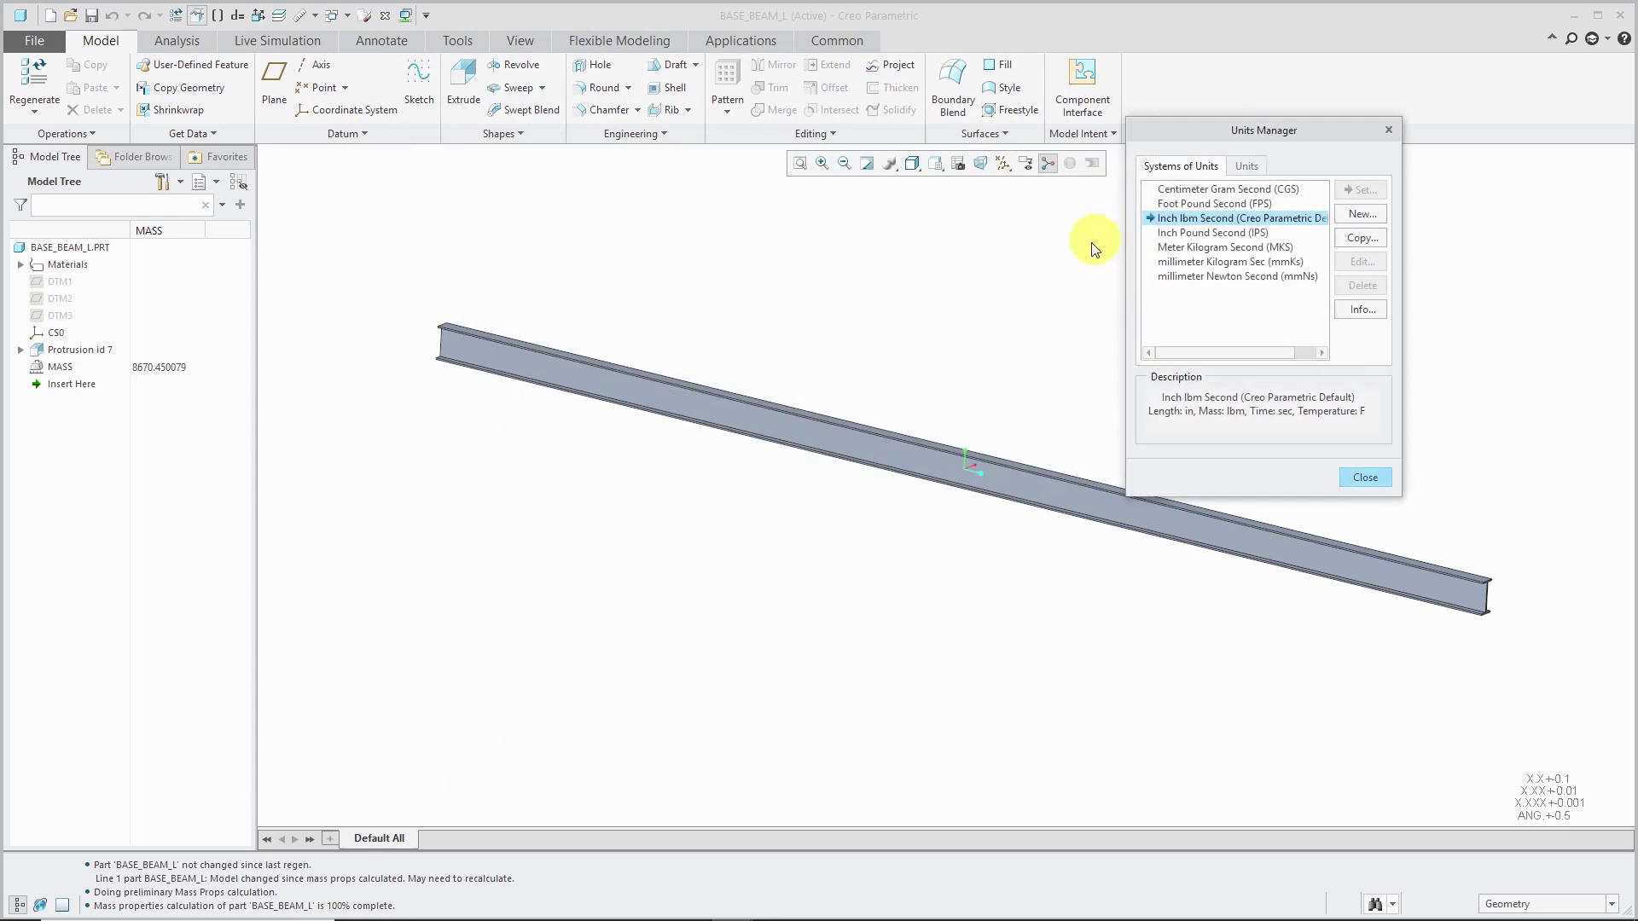
{"action": "left_click", "coordinate": [1234, 234]}
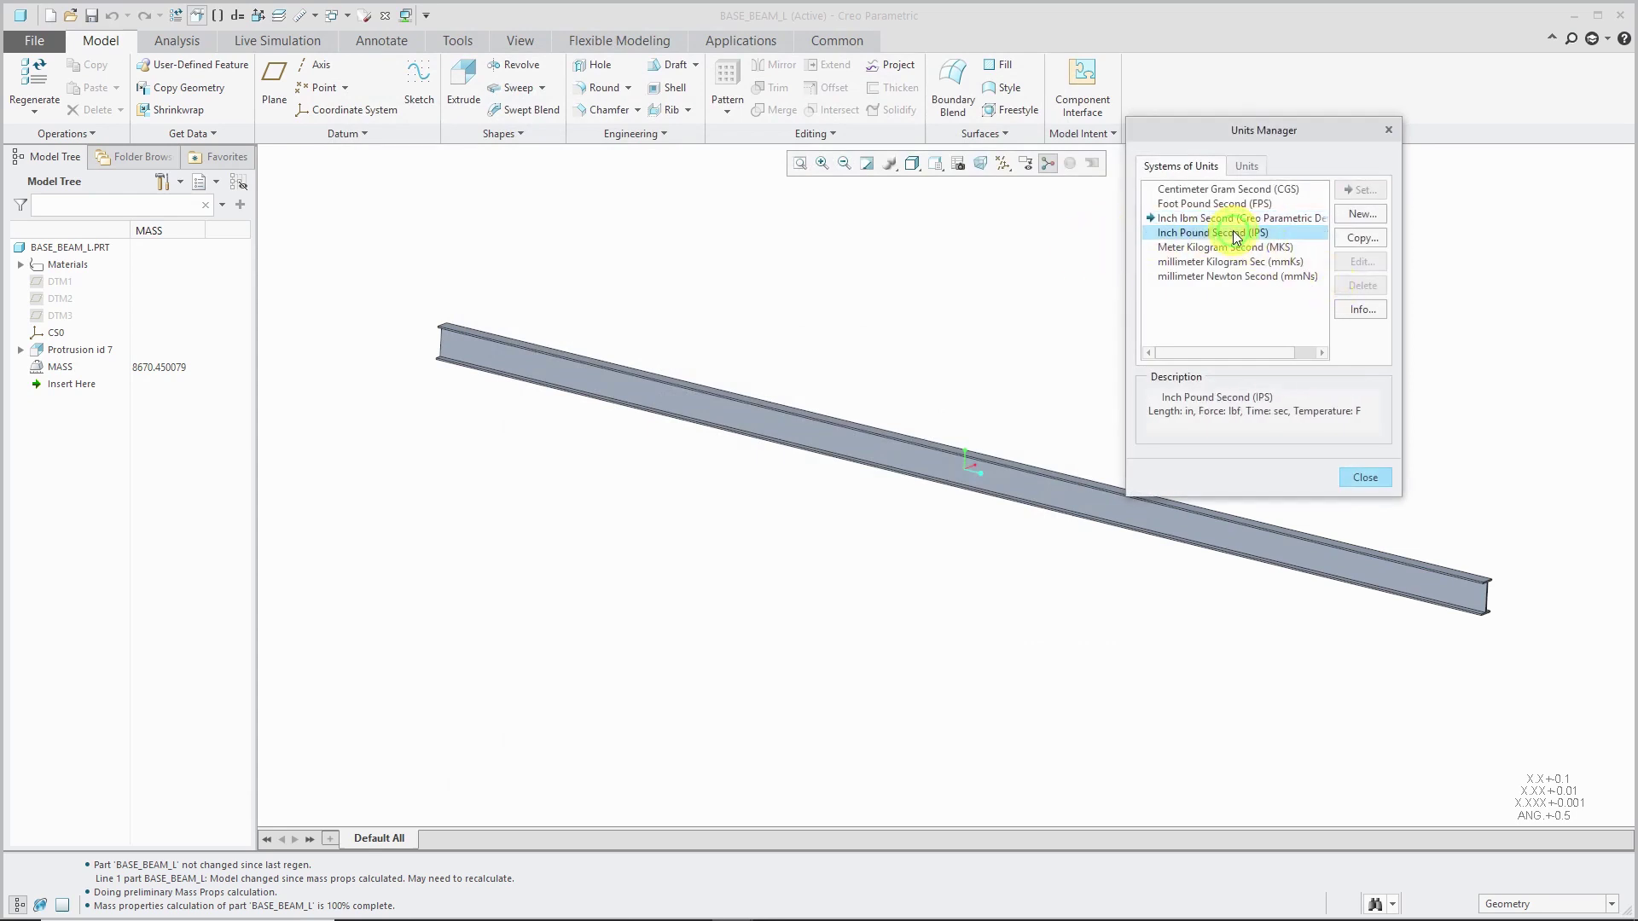
{"action": "left_click", "coordinate": [1360, 309]}
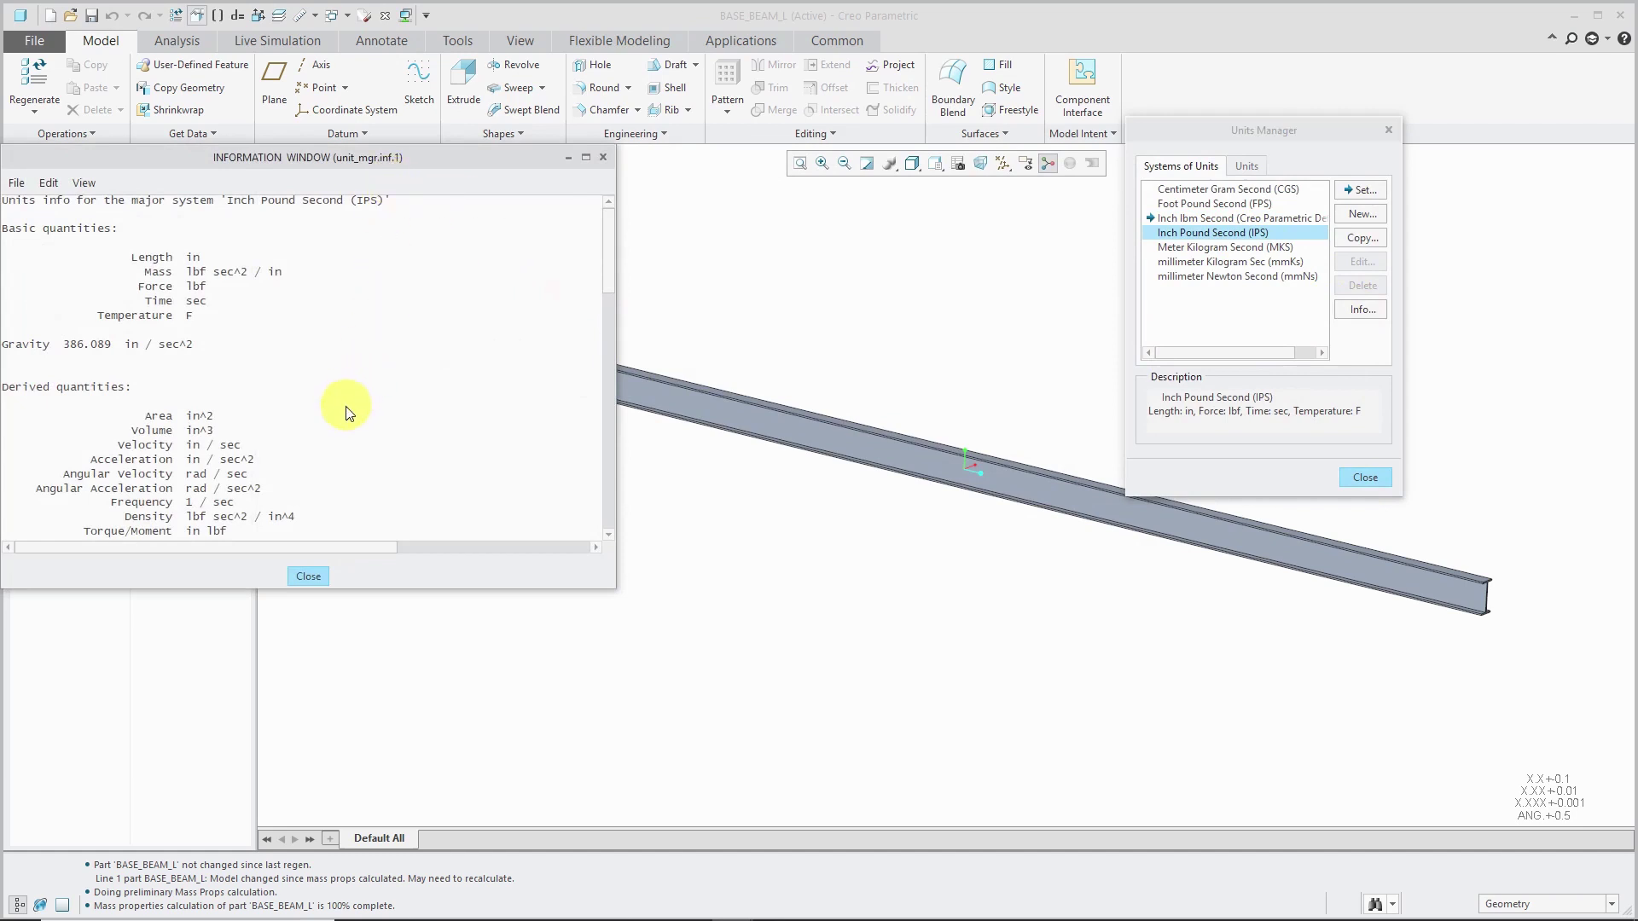
{"action": "scroll", "coordinate": [346, 413], "scroll_direction": "down", "scroll_amount": 1}
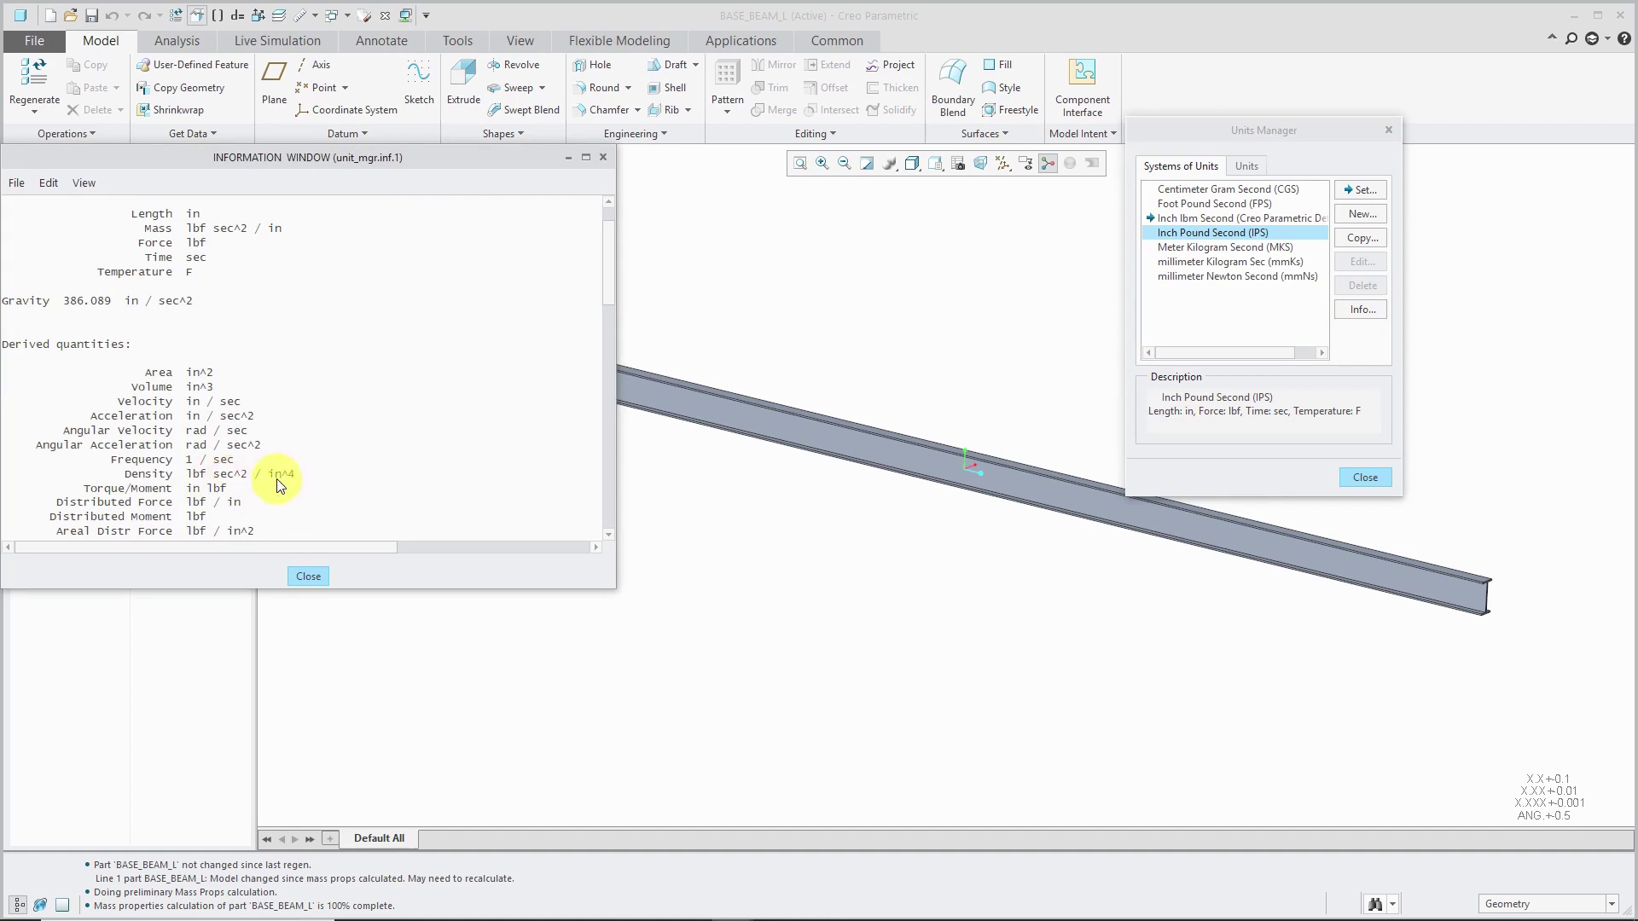
{"action": "left_click", "coordinate": [307, 576]}
{"action": "left_click", "coordinate": [1360, 190]}
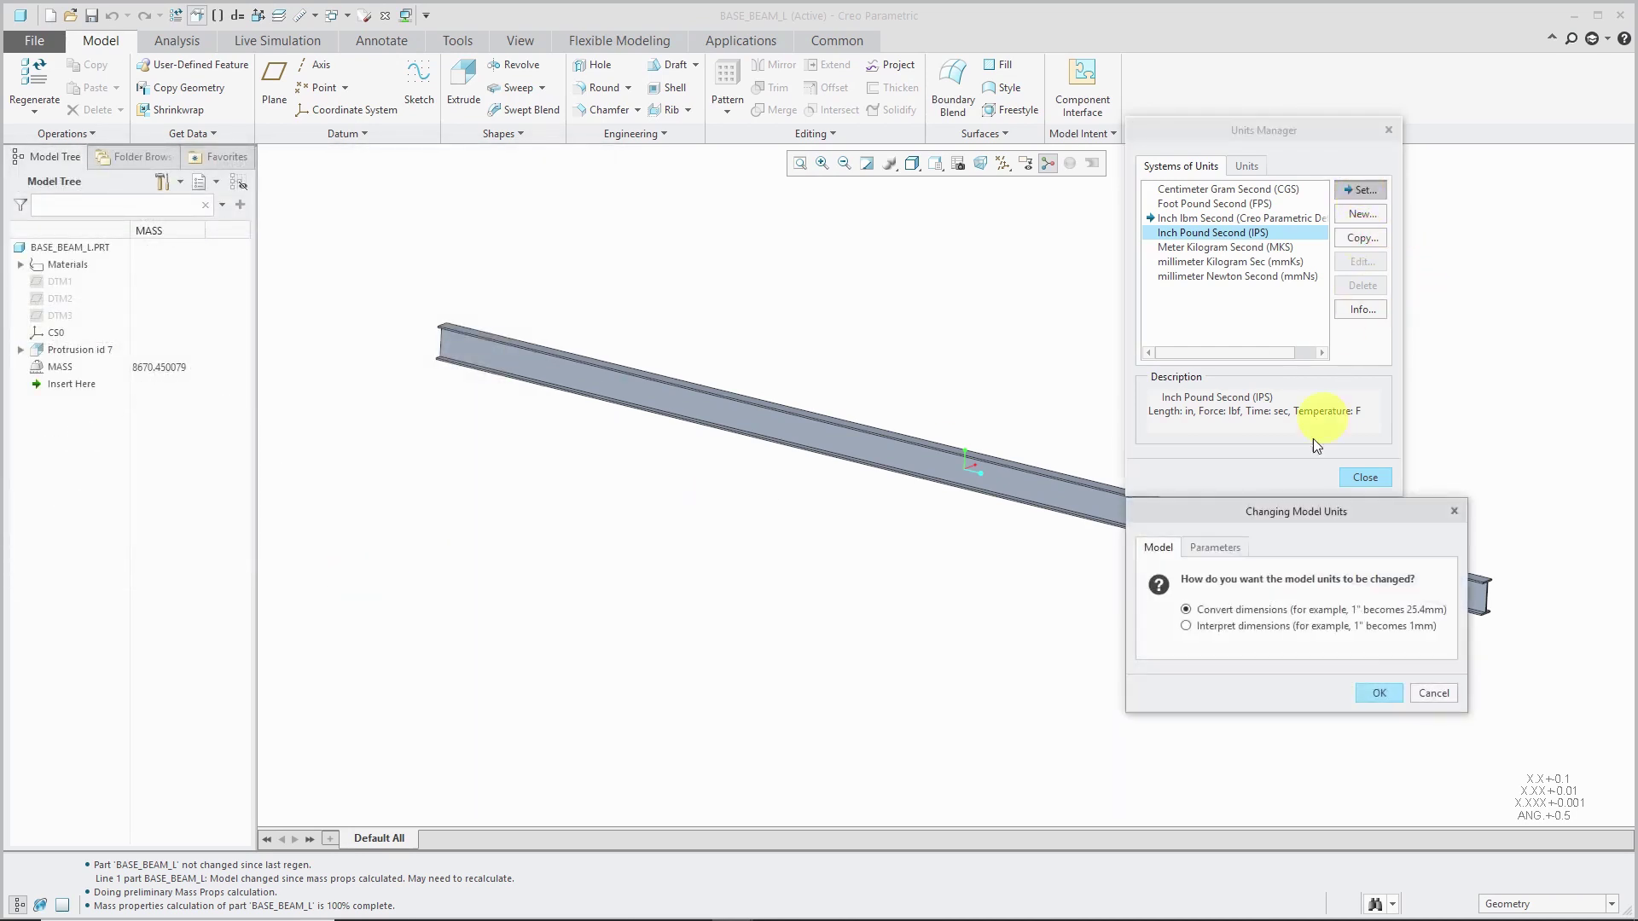
{"action": "left_click", "coordinate": [1378, 693]}
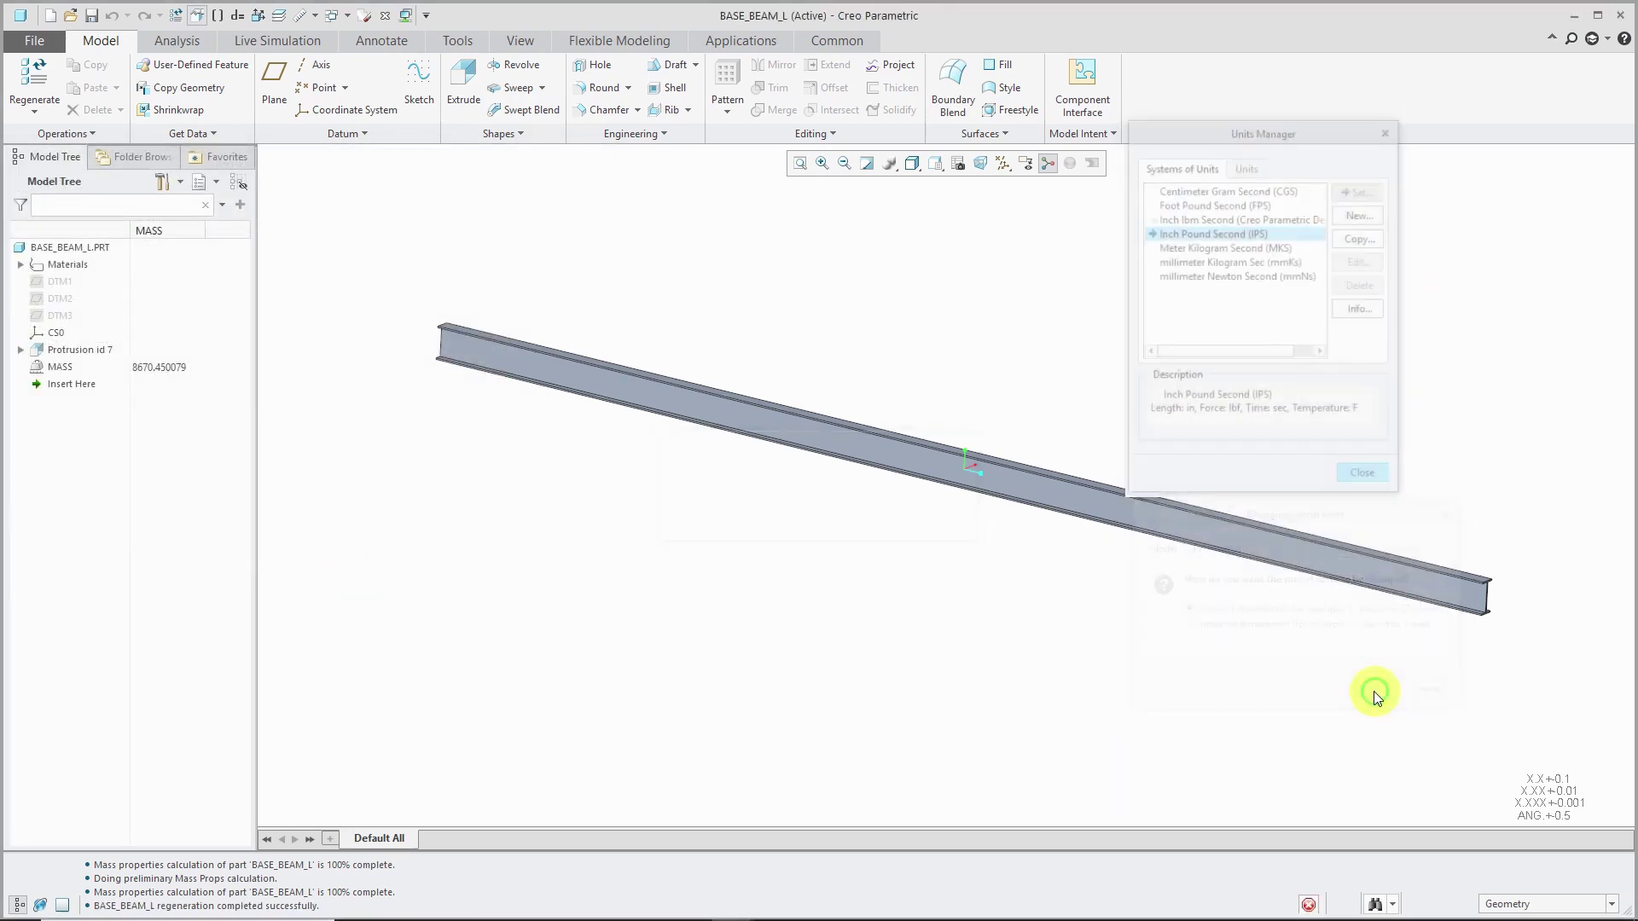
Close the unit and model property dialogs and regenerate so MASS reads 22.457152.
{"action": "left_click", "coordinate": [1361, 478]}
{"action": "left_click", "coordinate": [821, 767]}
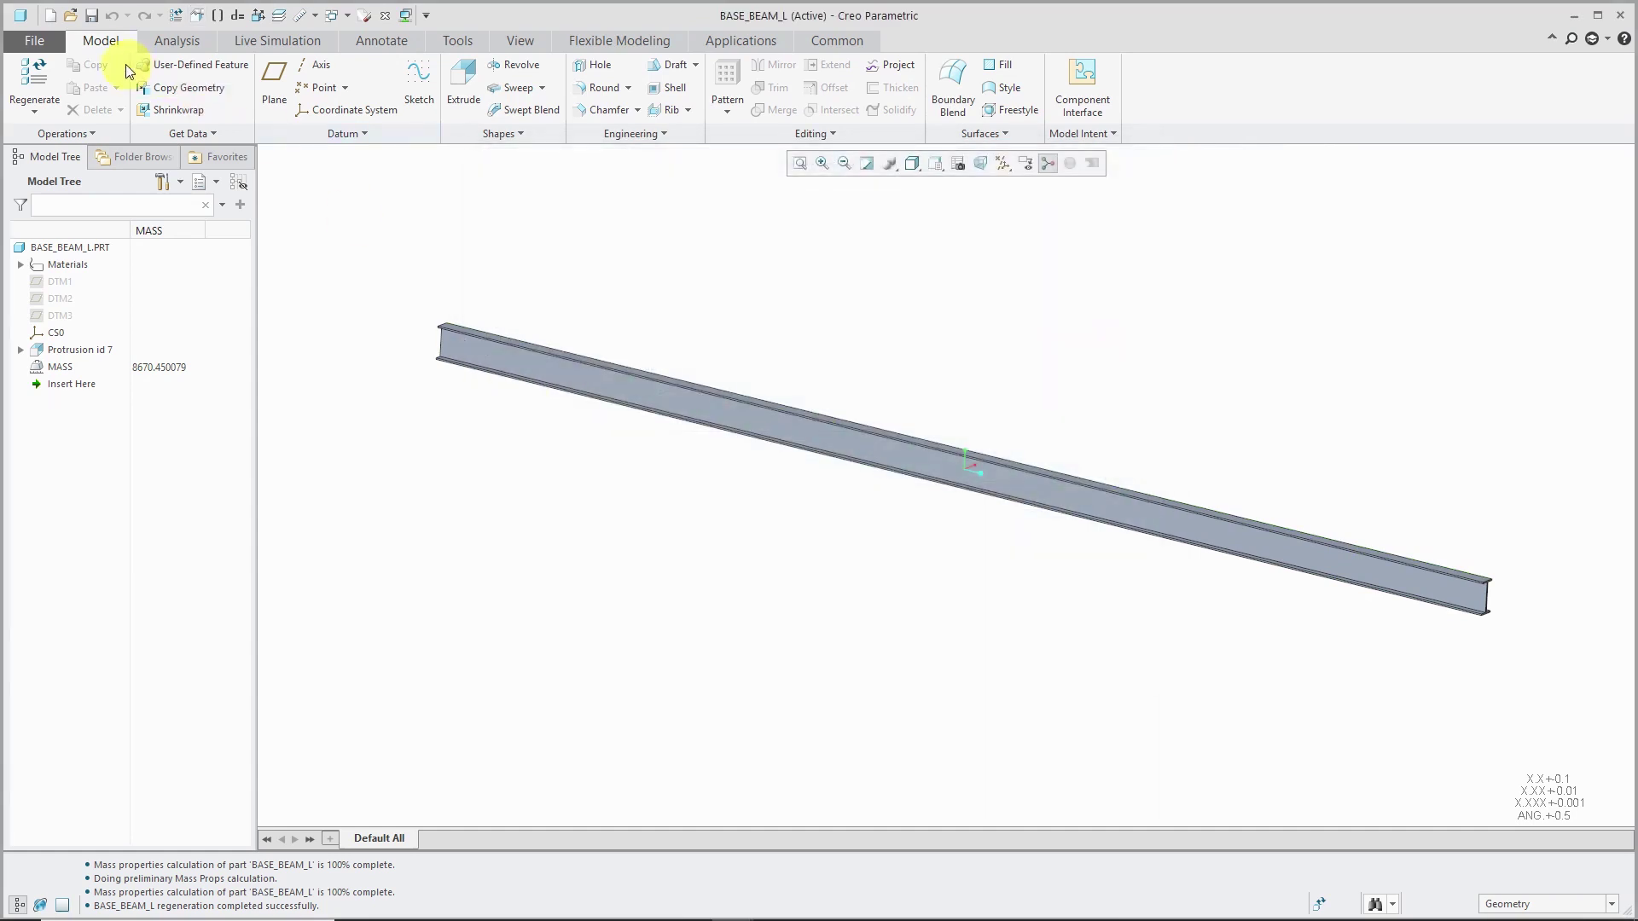
{"action": "left_click", "coordinate": [23, 89]}
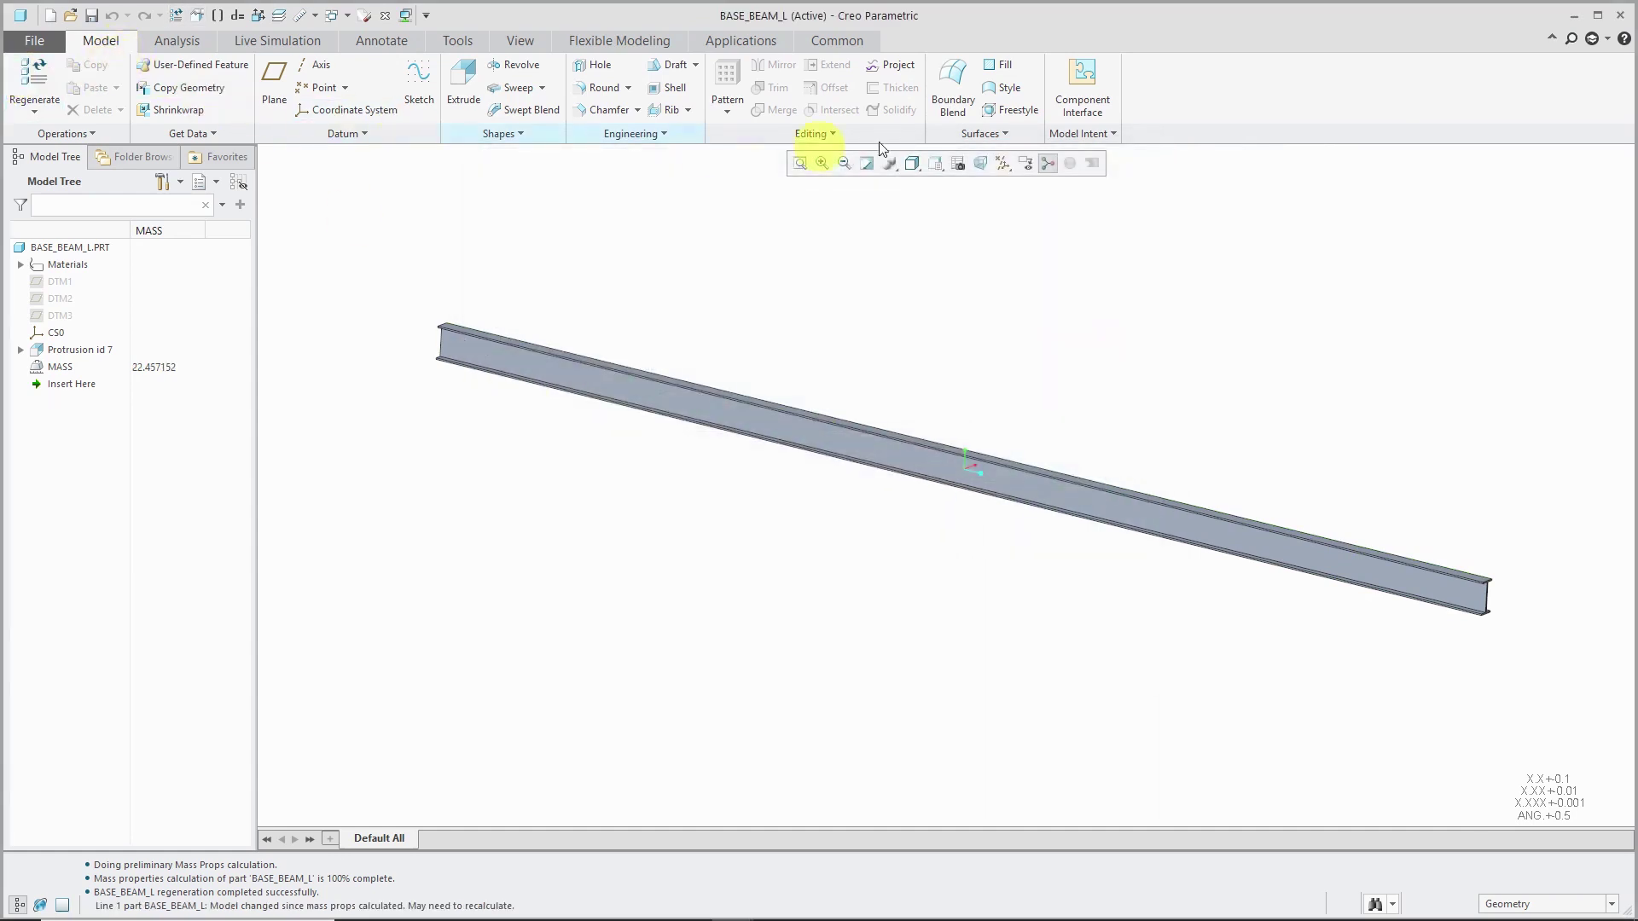
Verify the beam's post-regeneration relations in IPS units.
{"action": "left_click", "coordinate": [1111, 134]}
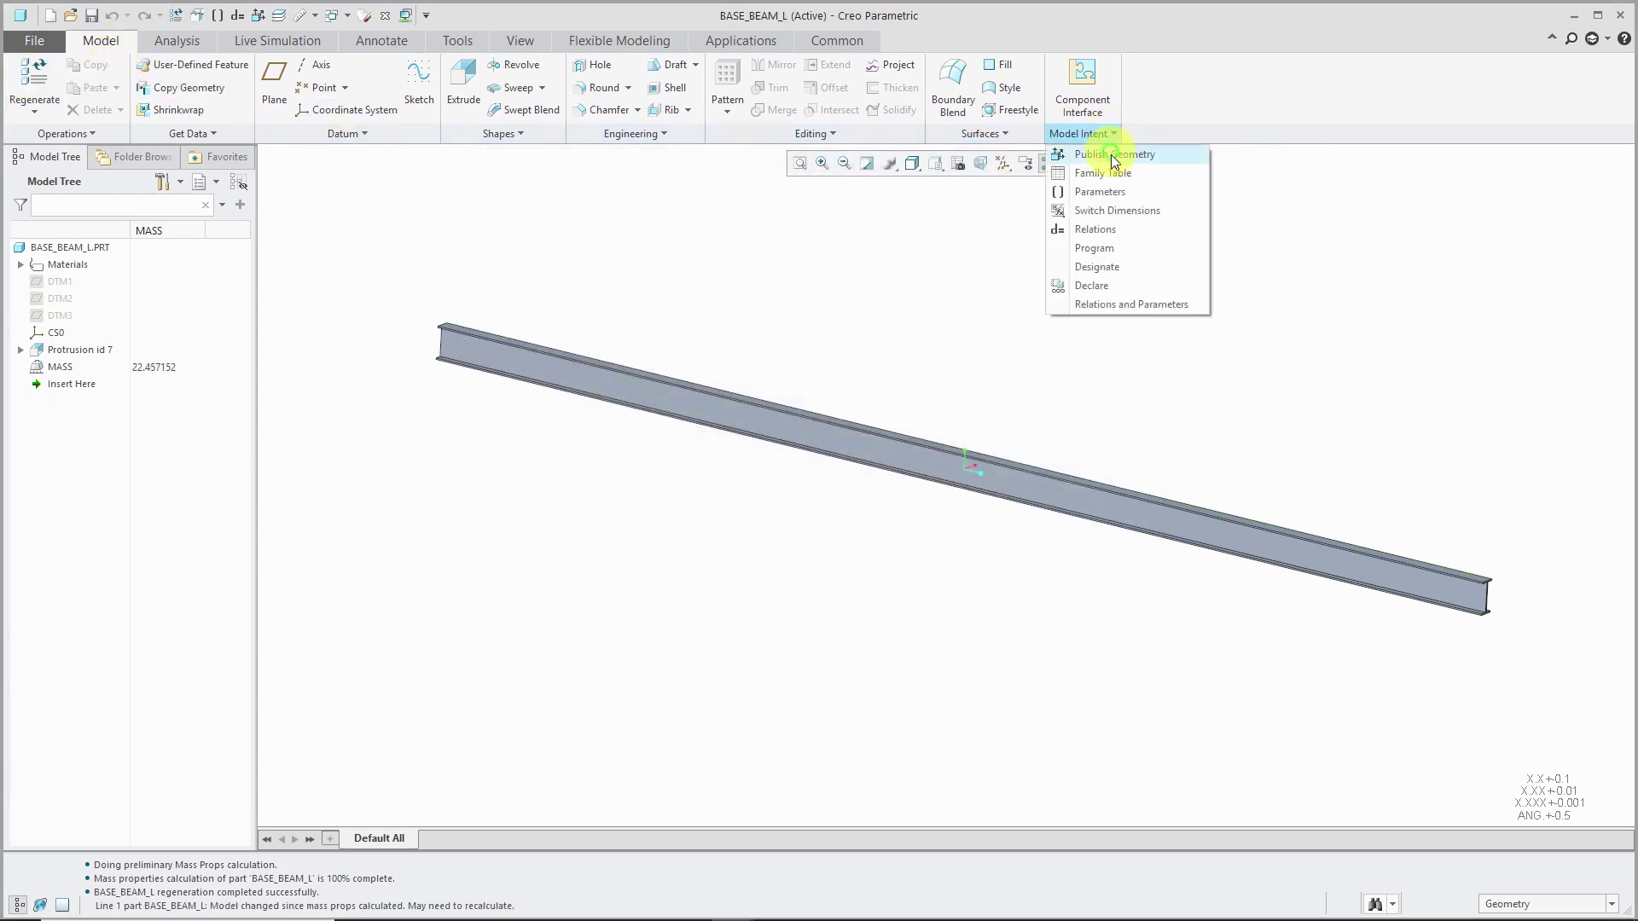
{"action": "left_click", "coordinate": [1116, 230]}
{"action": "left_click", "coordinate": [1036, 433]}
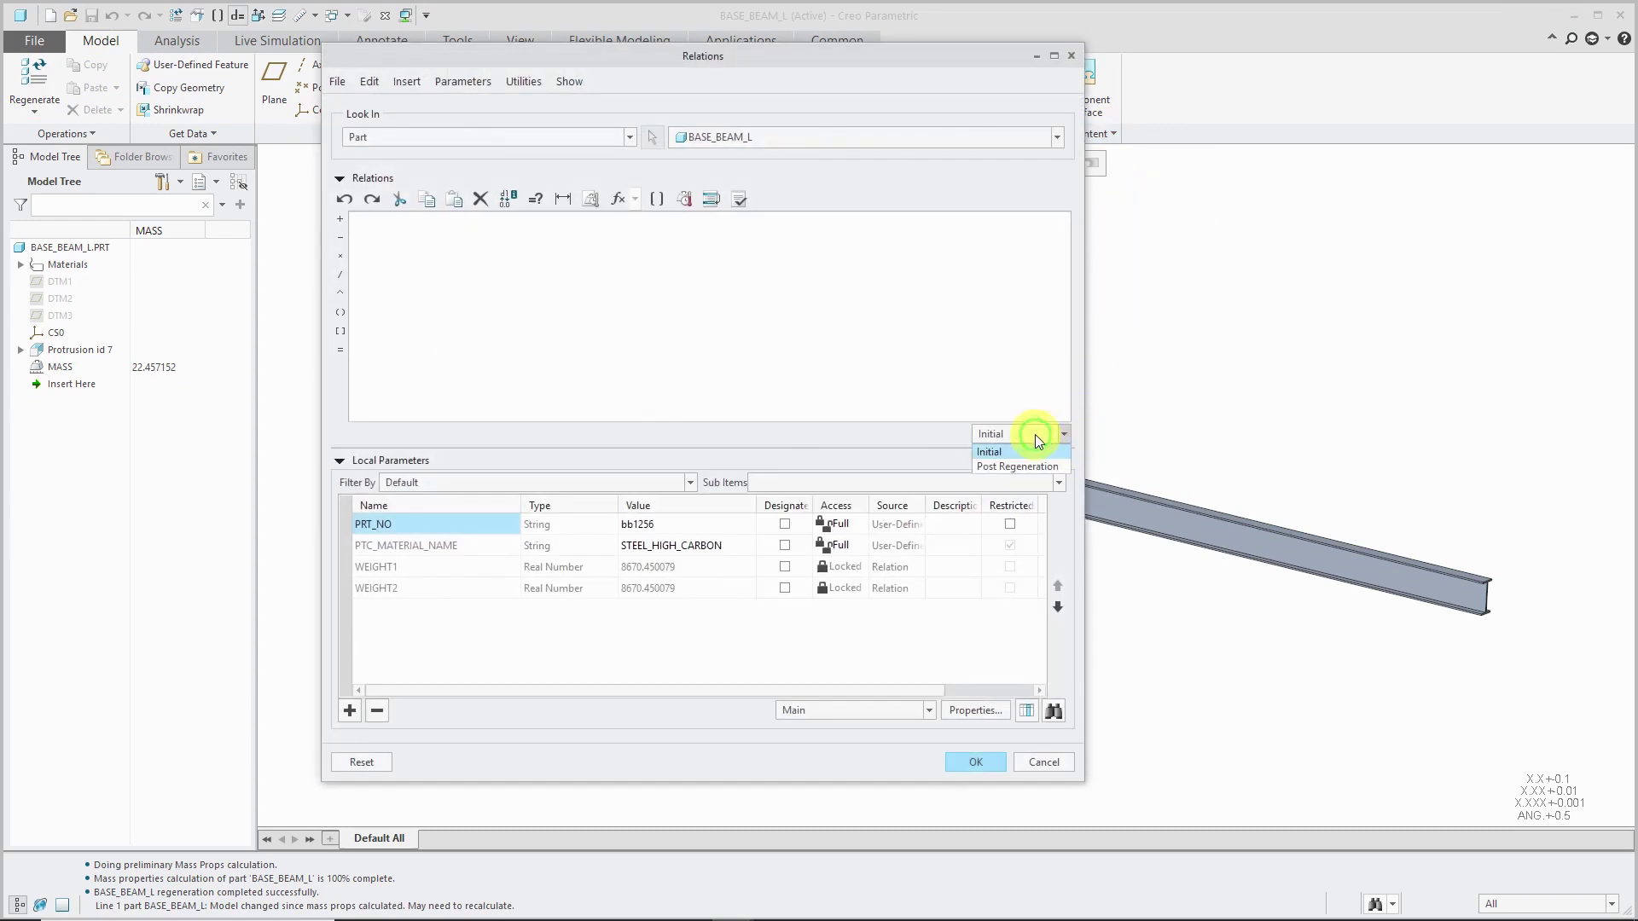
{"action": "left_click", "coordinate": [1029, 468]}
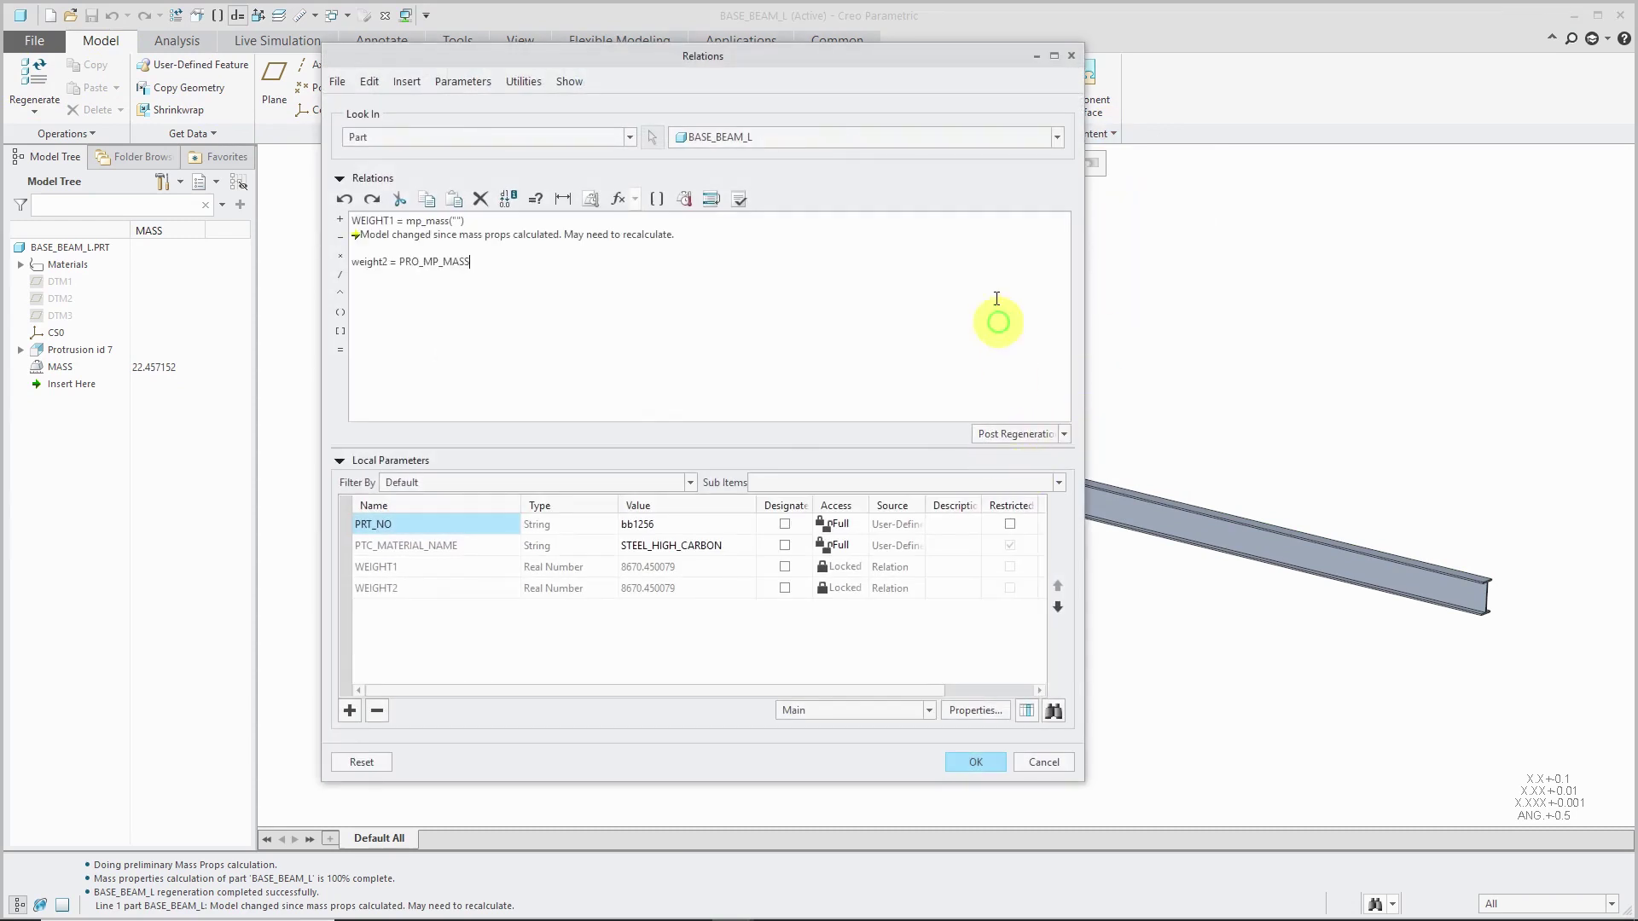
{"action": "left_click", "coordinate": [739, 198]}
{"action": "left_click", "coordinate": [906, 498]}
{"action": "left_click", "coordinate": [978, 761]}
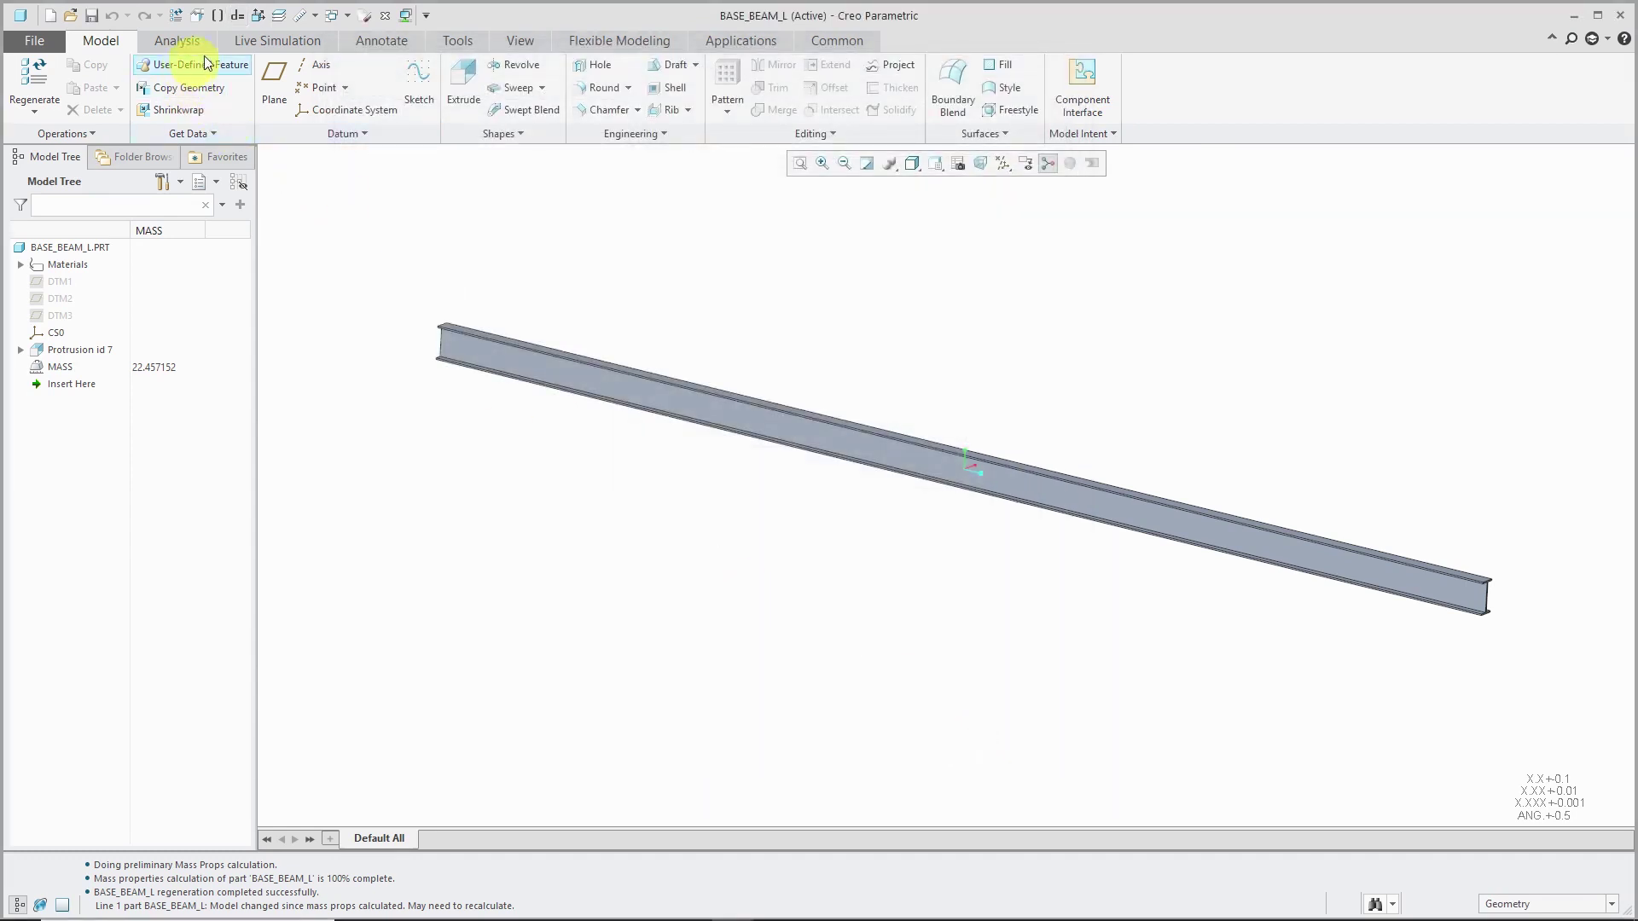
Recalculate BASE_BEAM_L's mass properties in IPS units, then open its relations.
{"action": "left_click", "coordinate": [200, 14]}
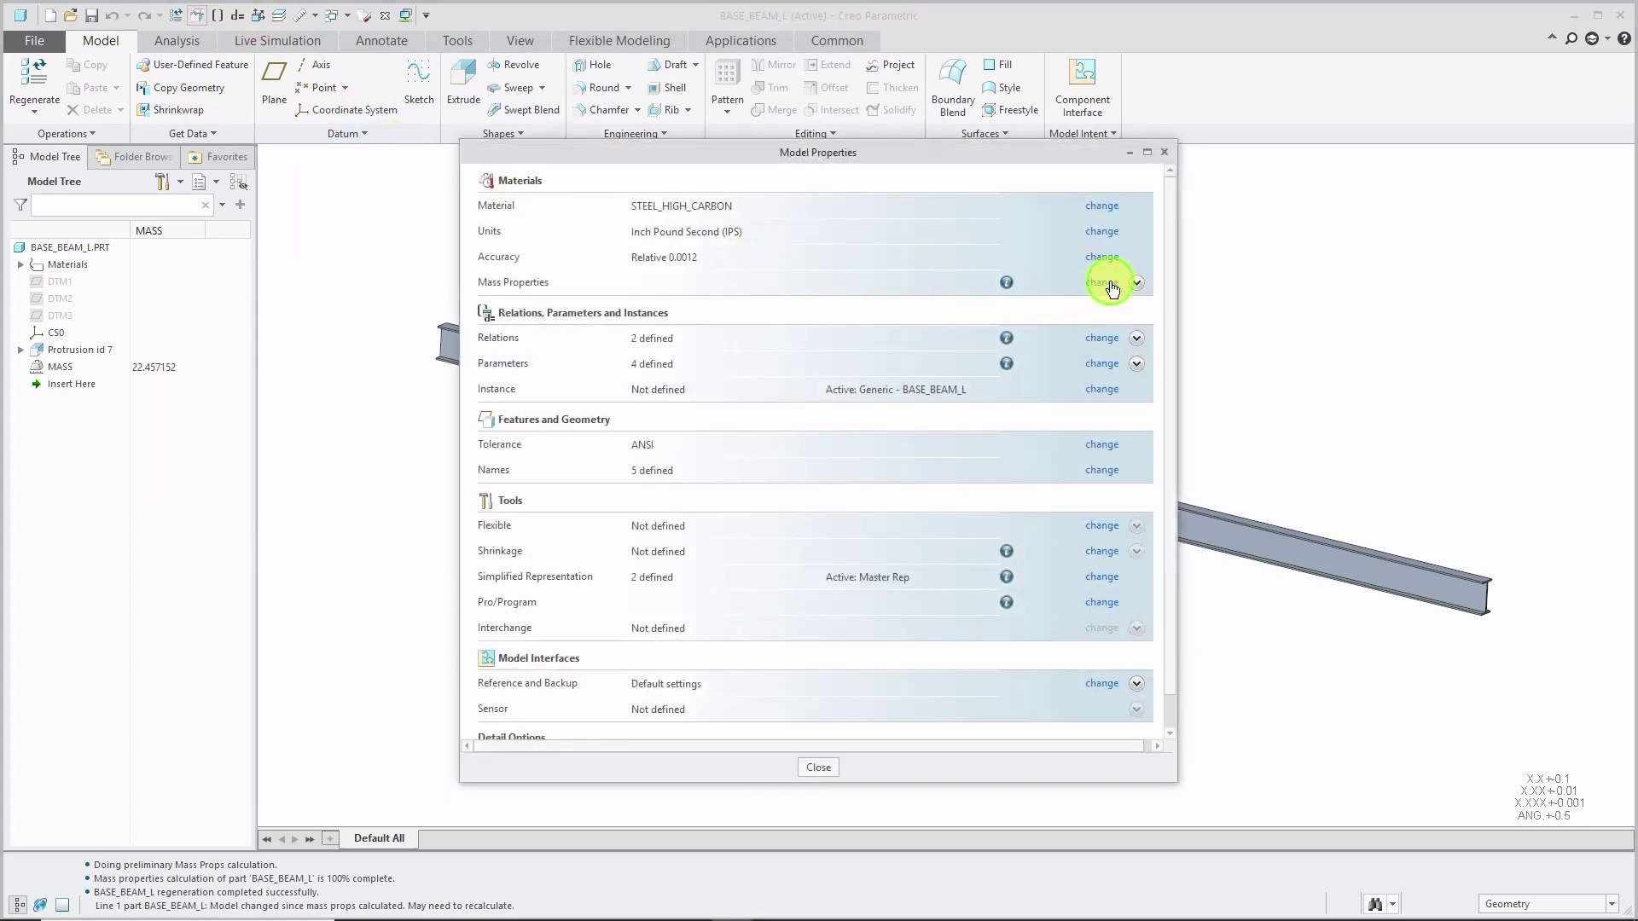
{"action": "left_click", "coordinate": [1105, 282]}
{"action": "left_click", "coordinate": [345, 607]}
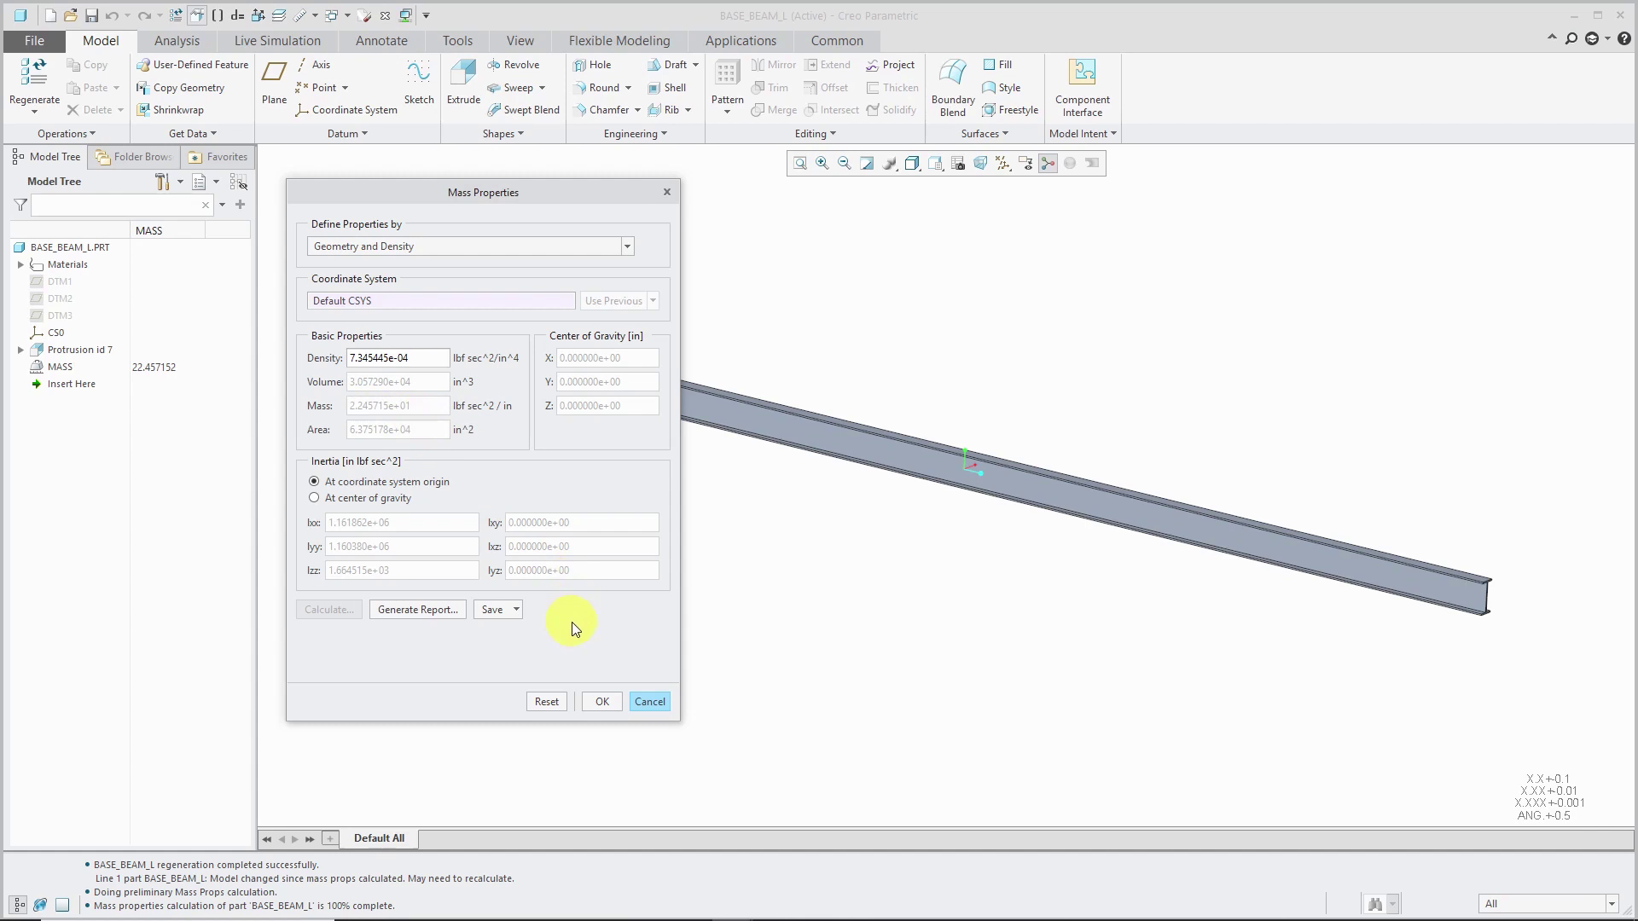
{"action": "left_click", "coordinate": [601, 701]}
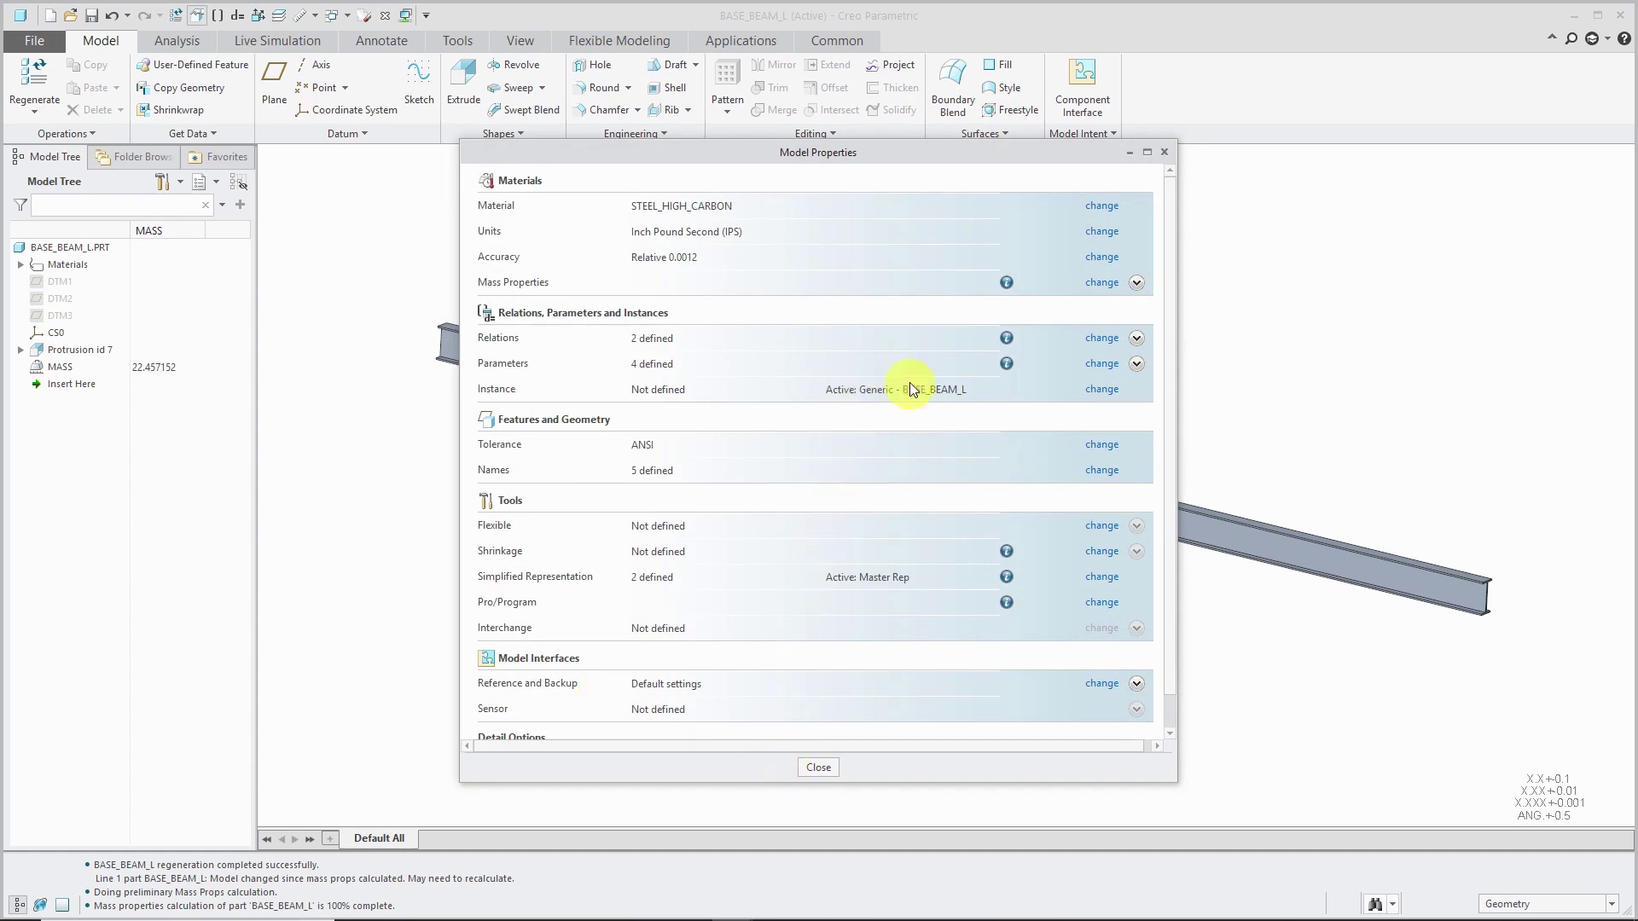
{"action": "left_click", "coordinate": [1100, 340]}
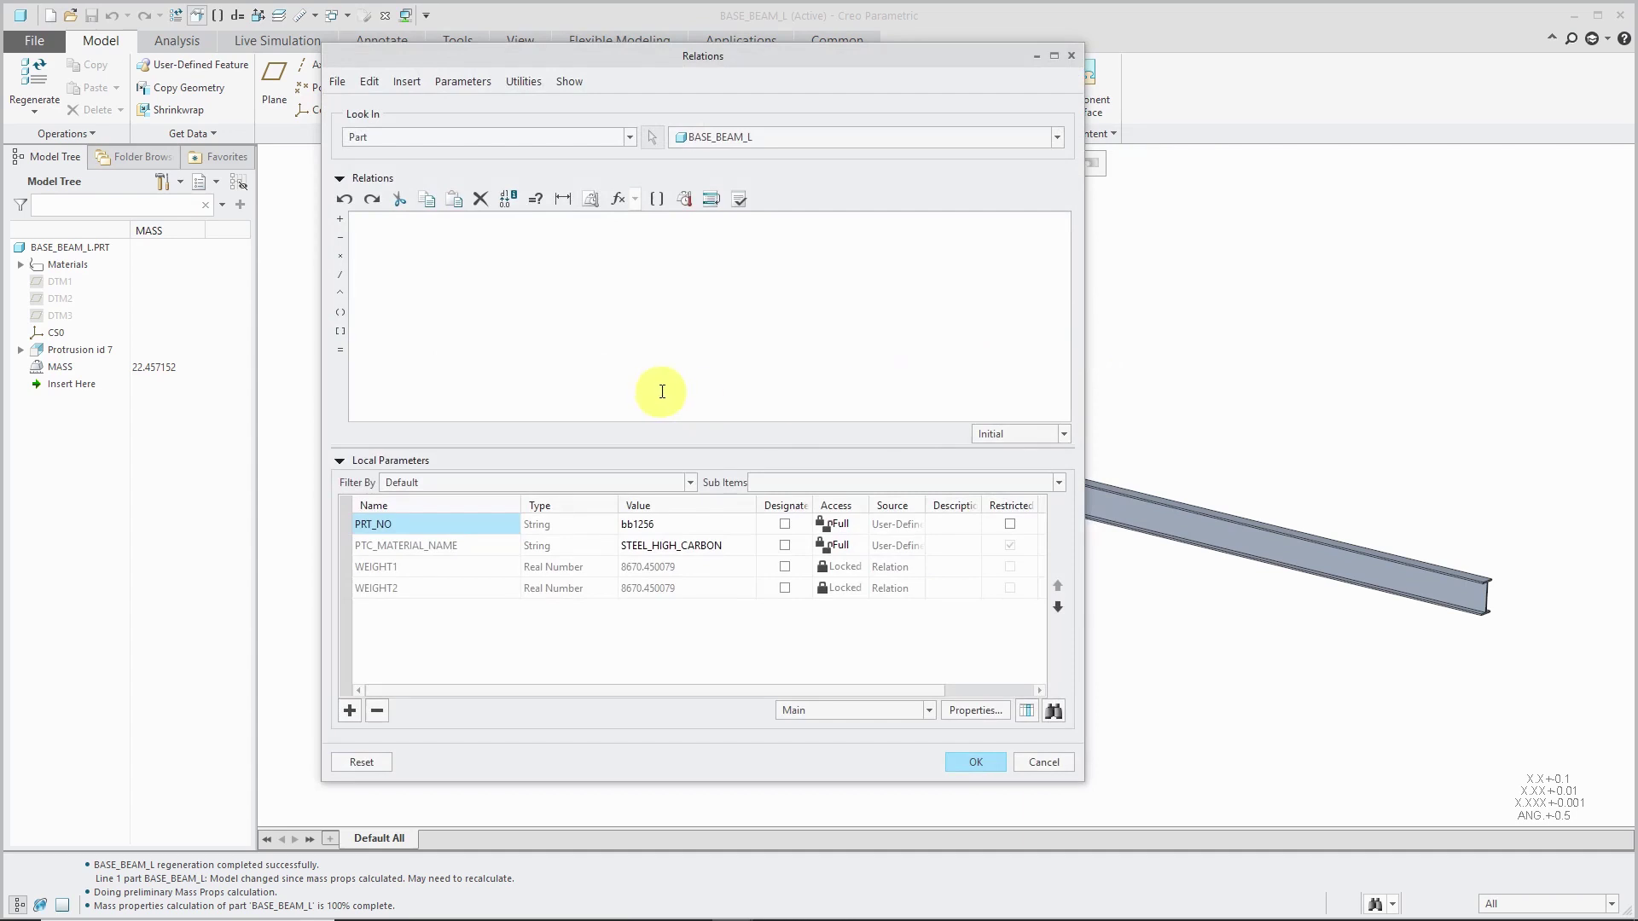
Add post-regeneration relation gravity = 386.4 and set weight2 = PRO_MP_MASS * gravity, verified.
{"action": "left_click", "coordinate": [1005, 432]}
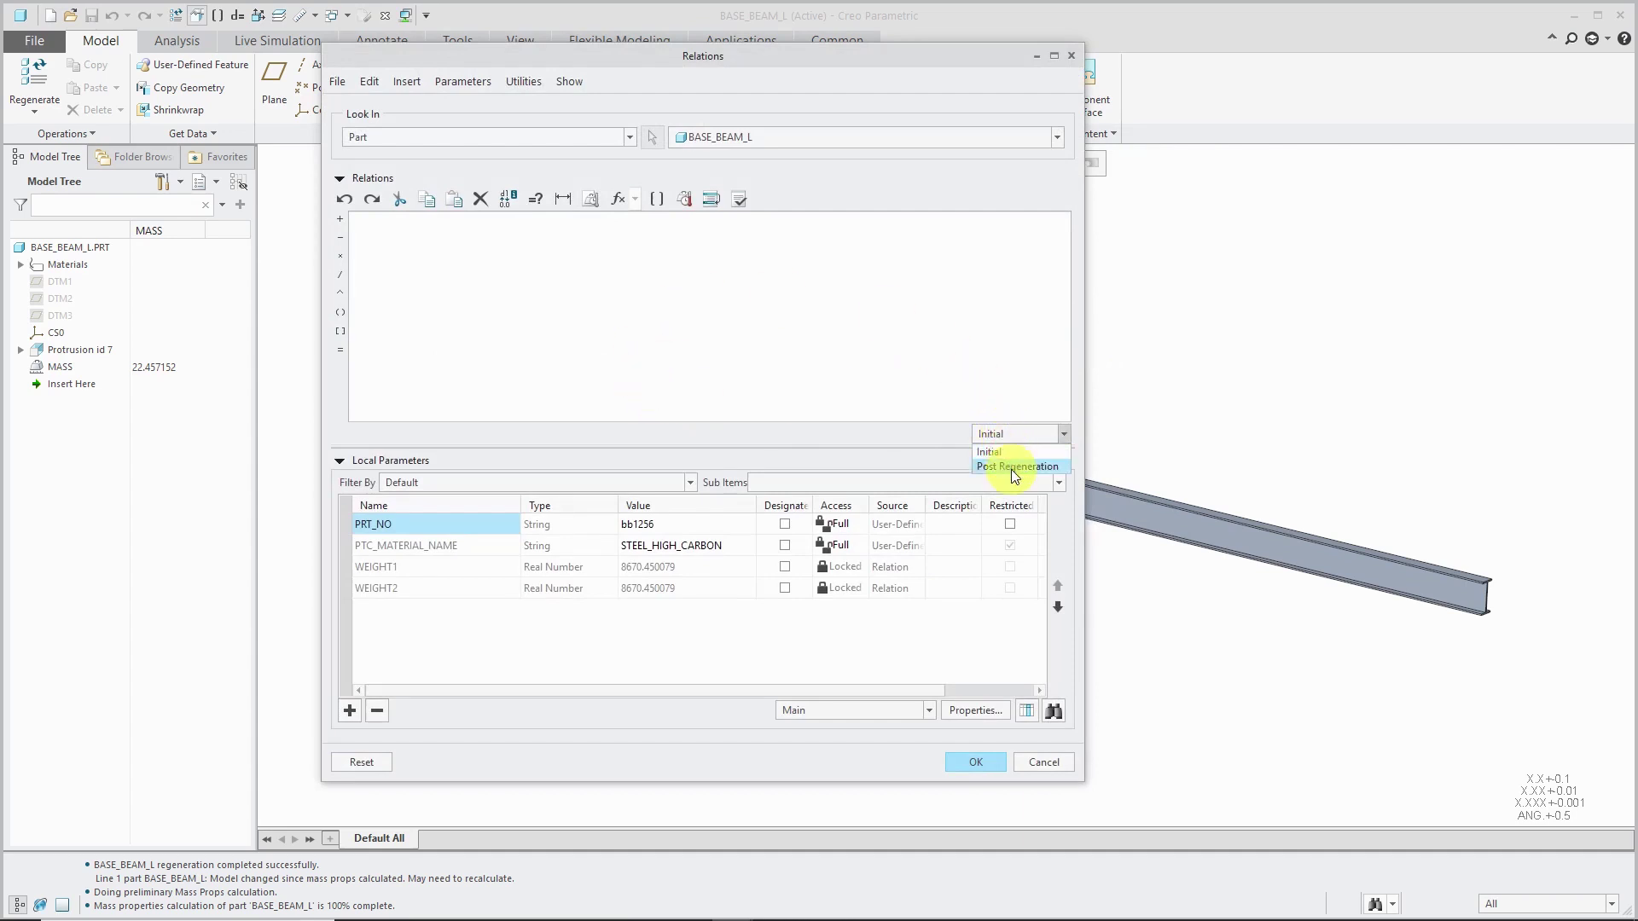
{"action": "left_click", "coordinate": [1011, 469]}
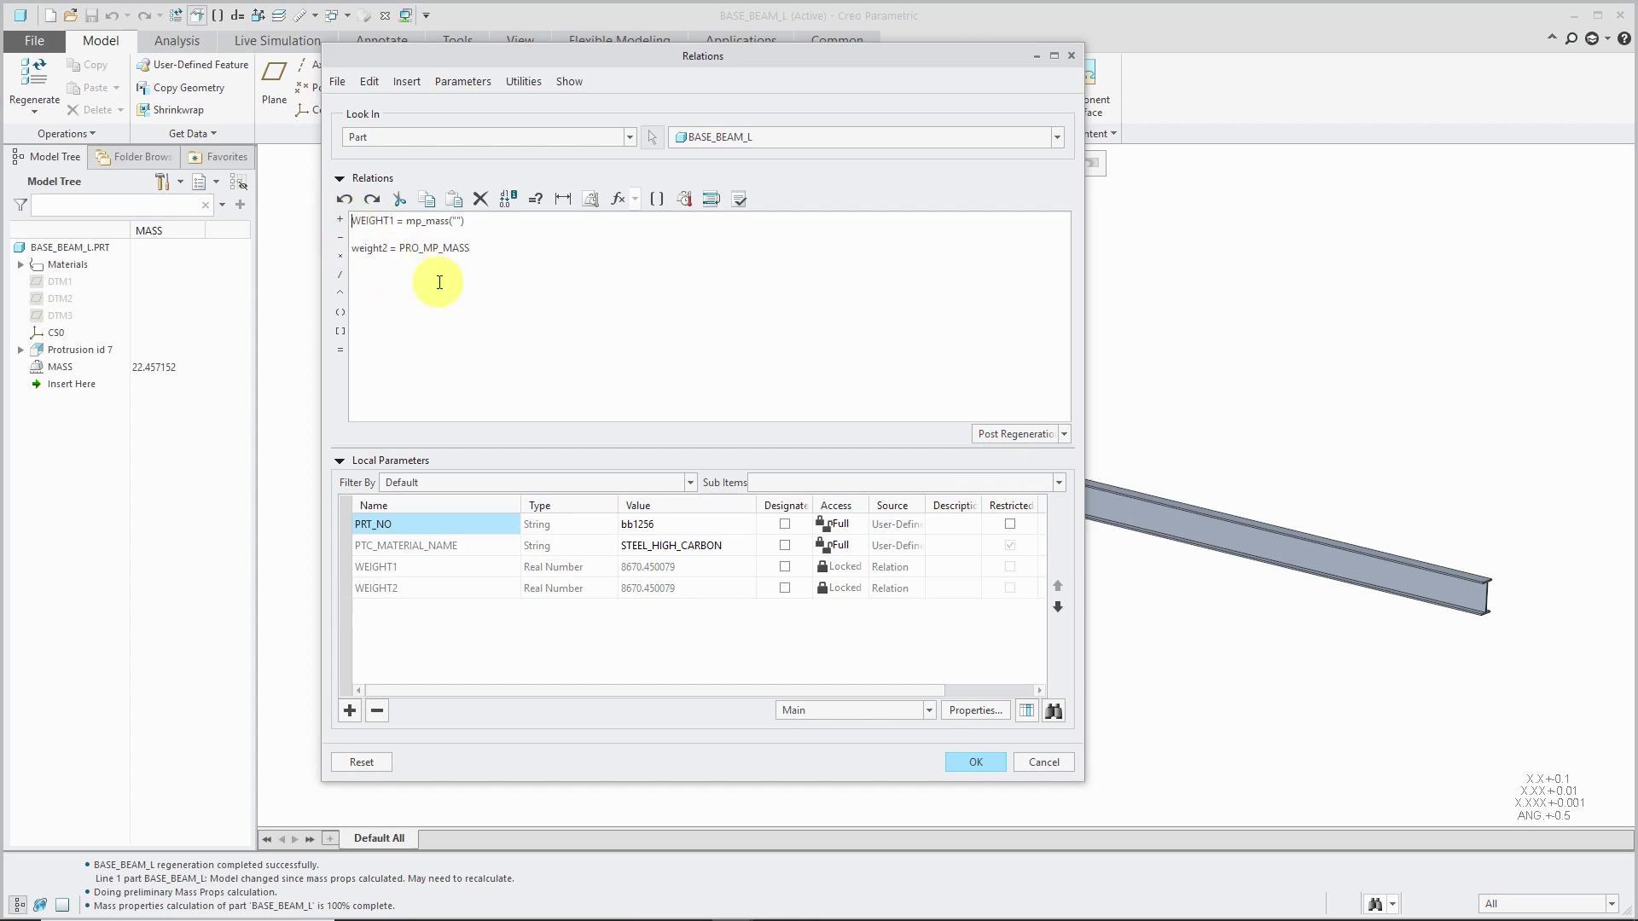
{"action": "key", "text": "Return"}
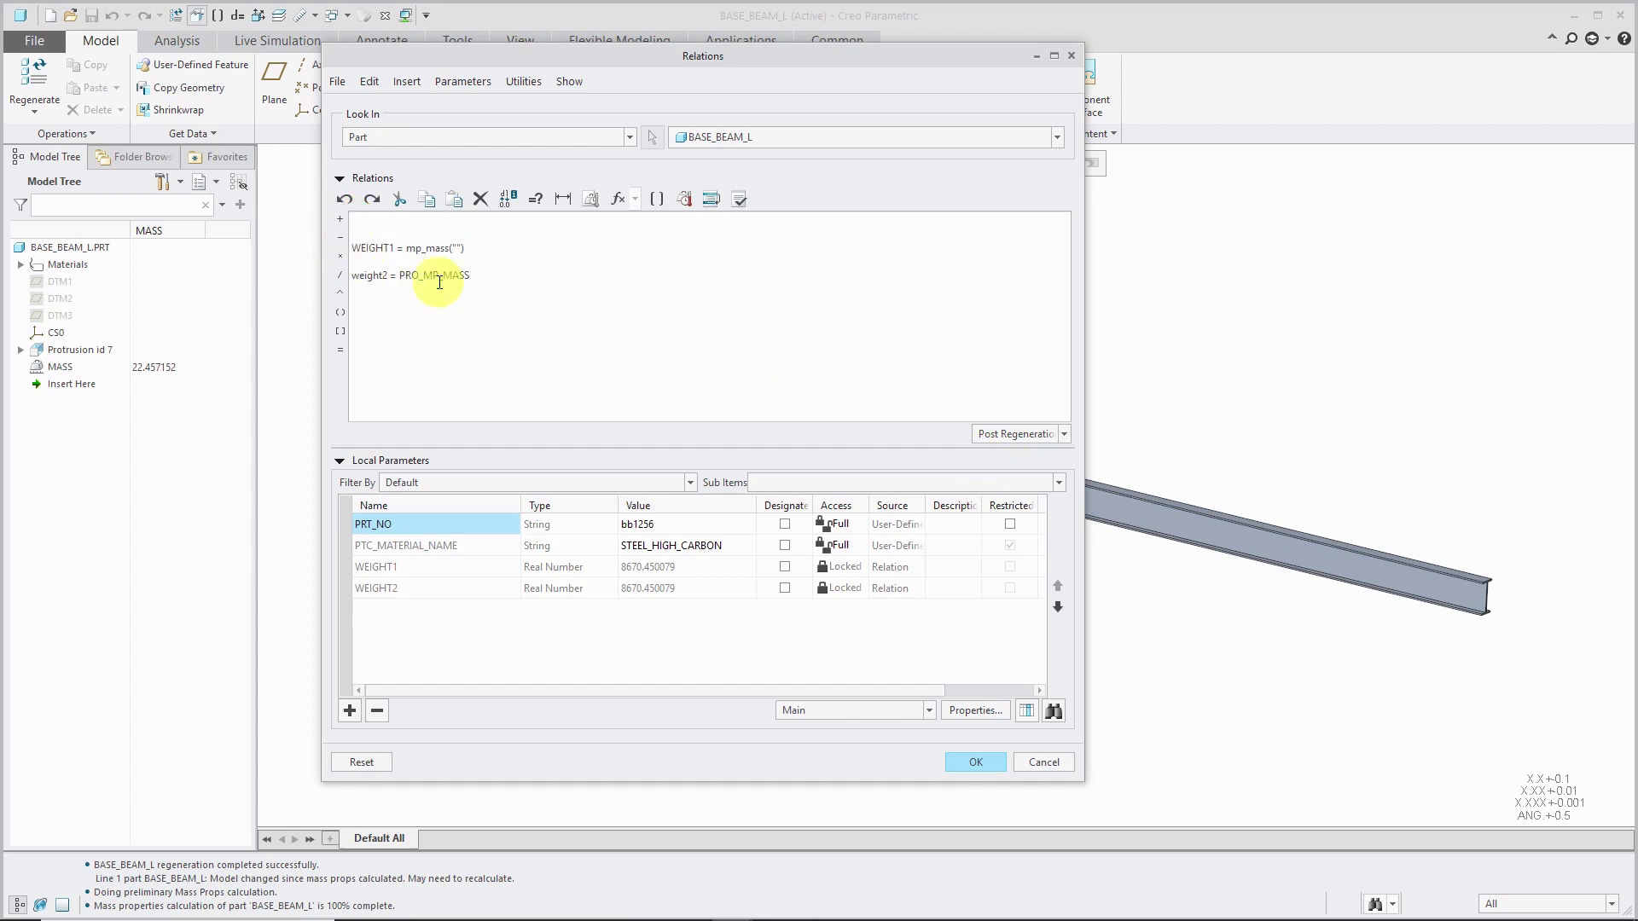
{"action": "type", "text": "gravity = 386.4"}
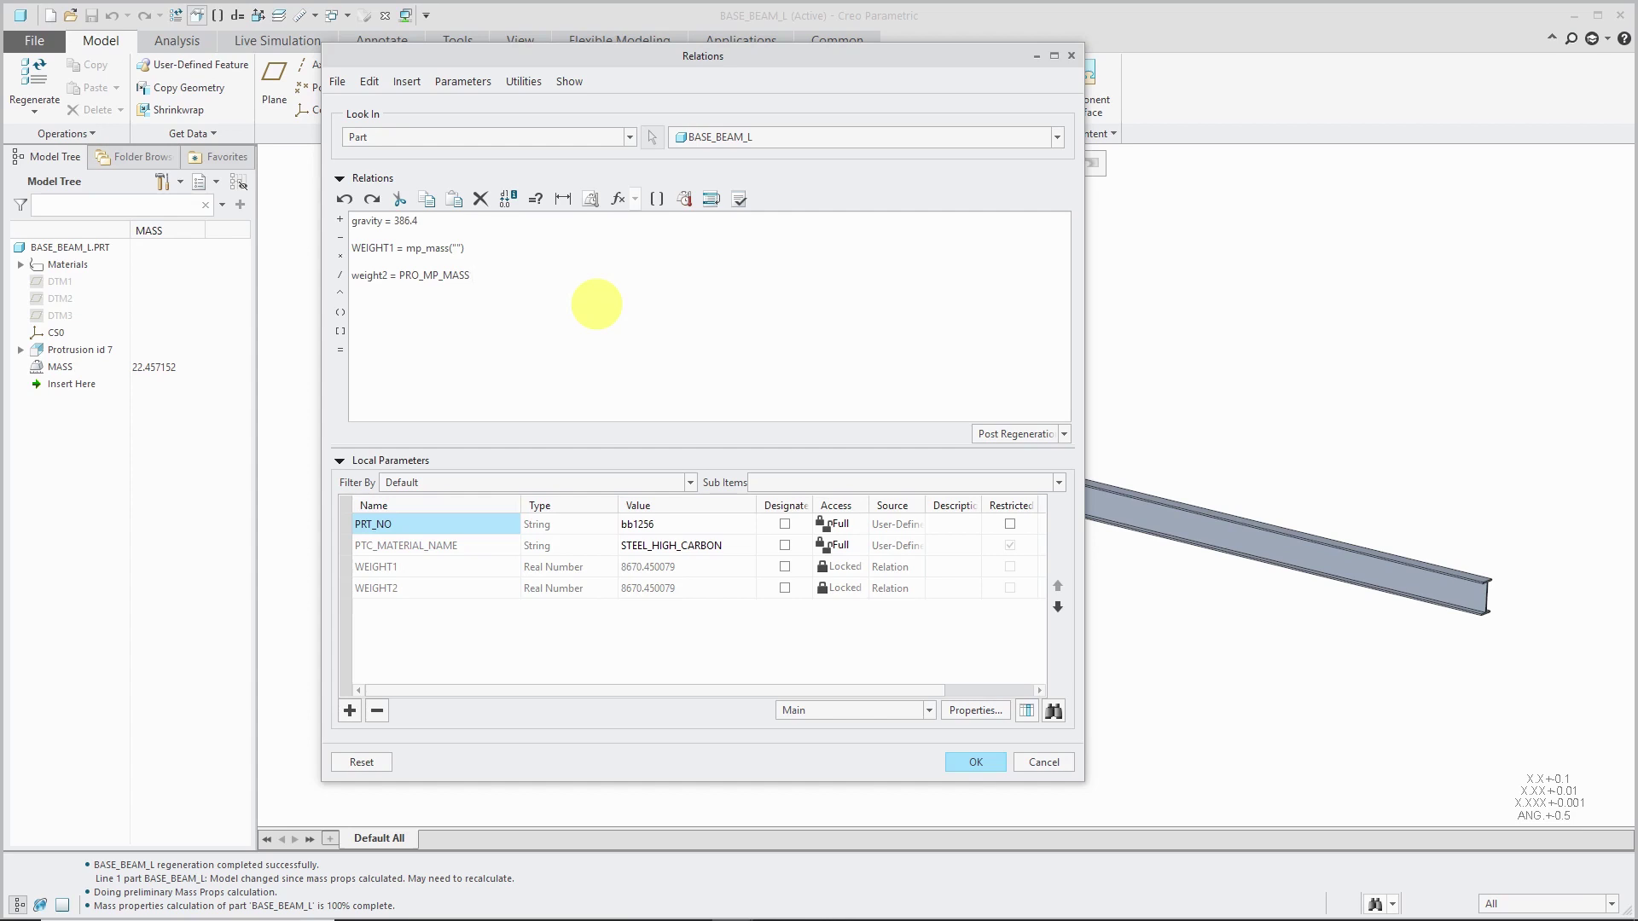
{"action": "type", "text": "* gravity"}
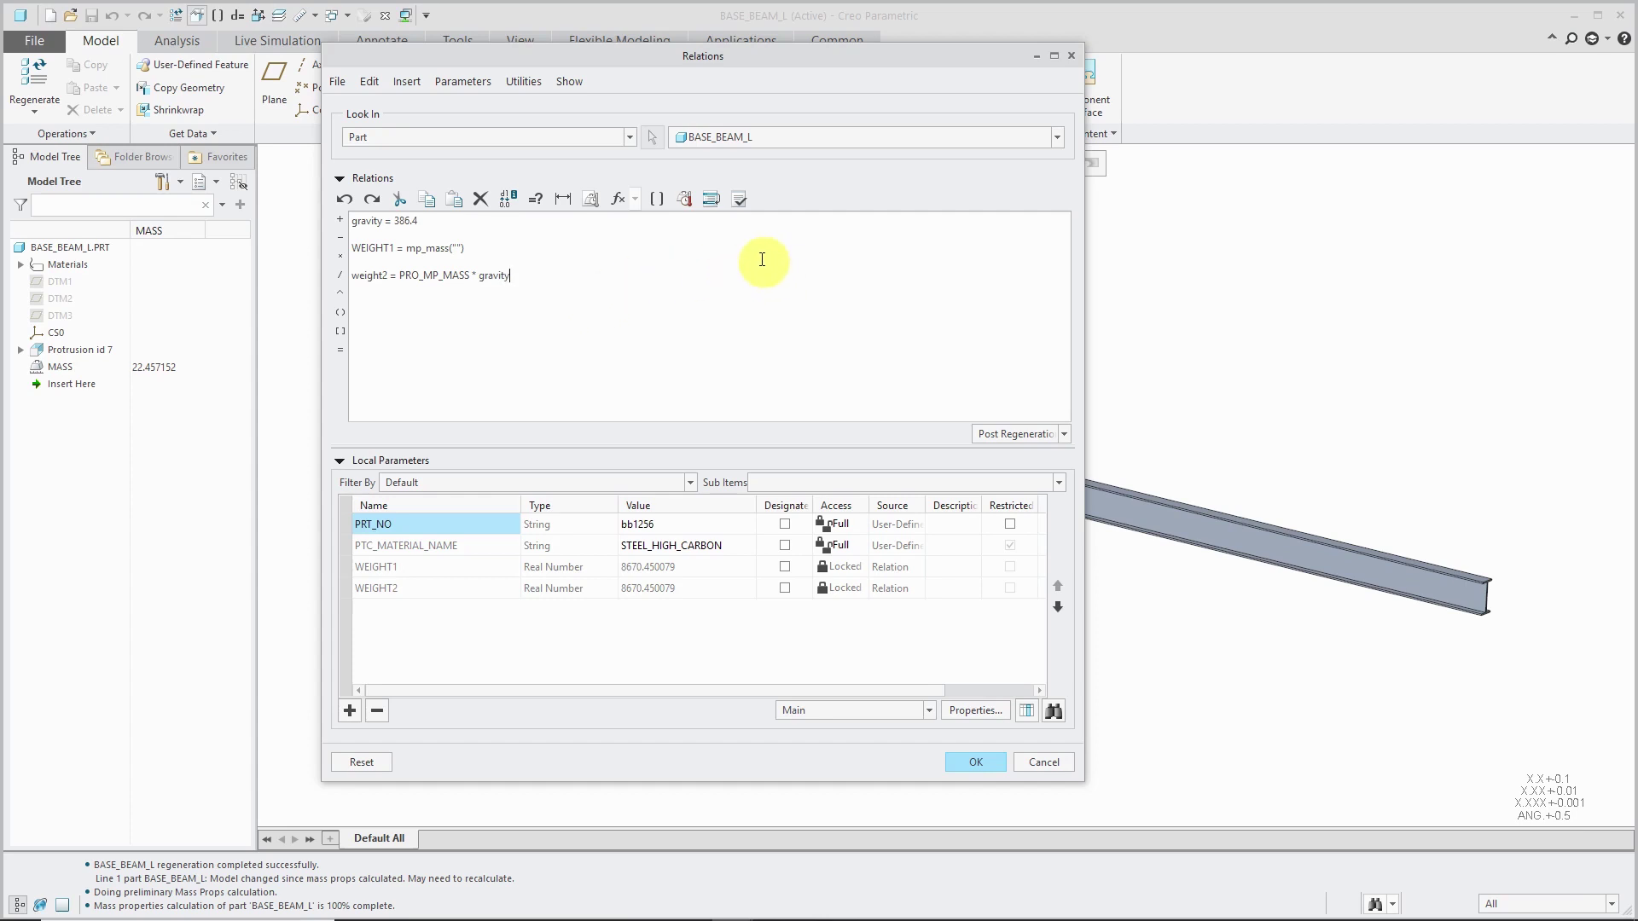
{"action": "left_click", "coordinate": [740, 198]}
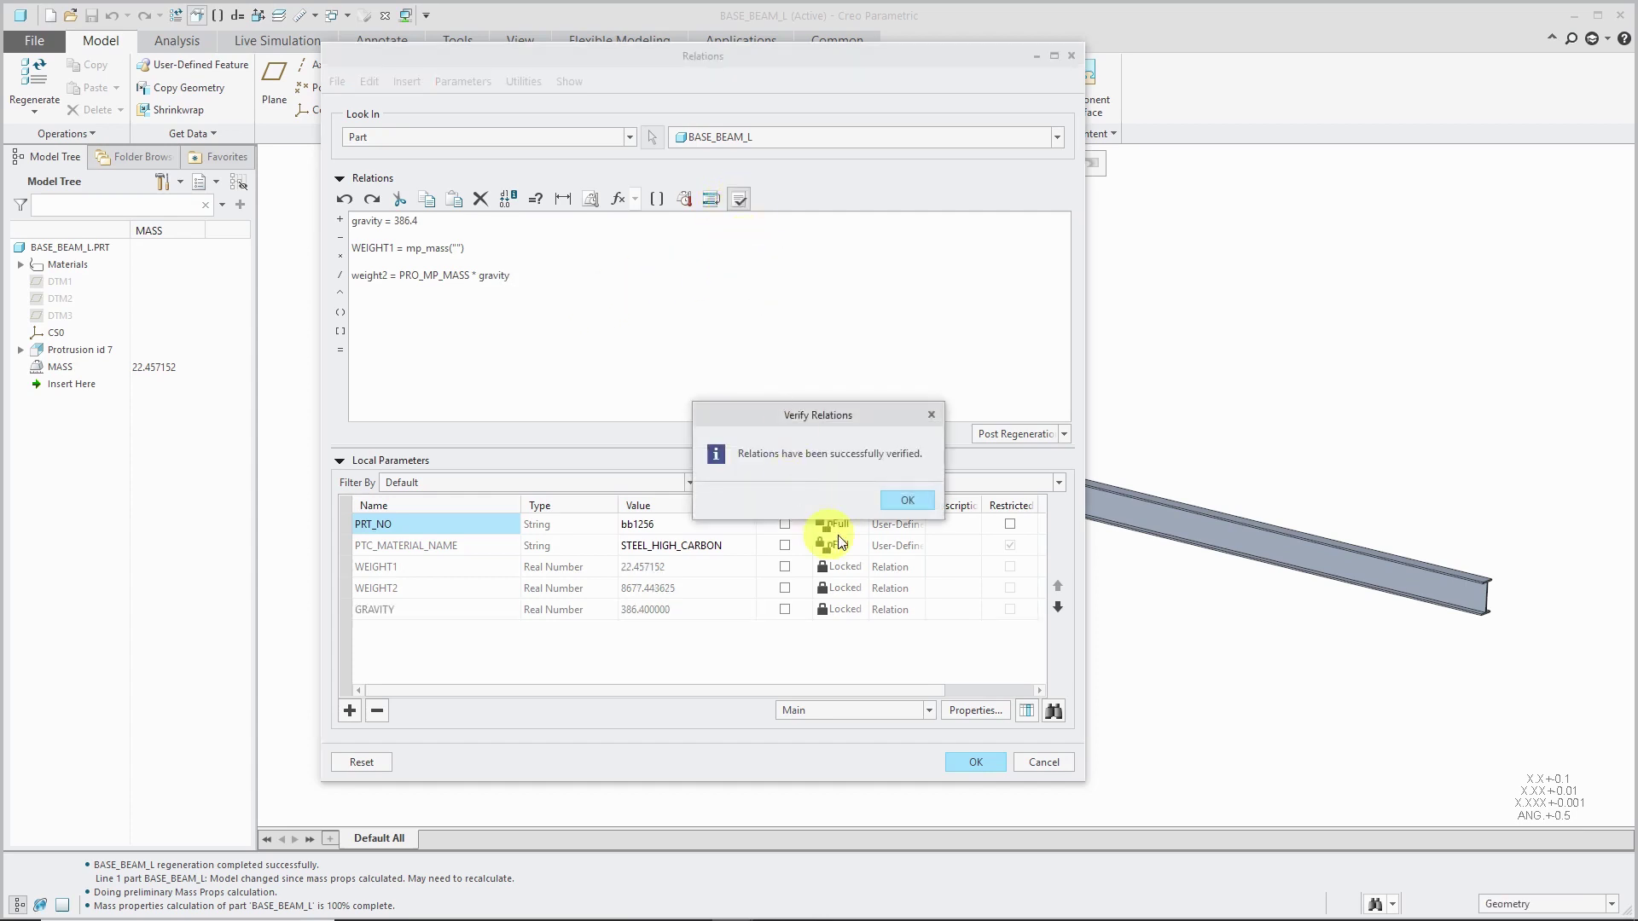
{"action": "left_click", "coordinate": [907, 500]}
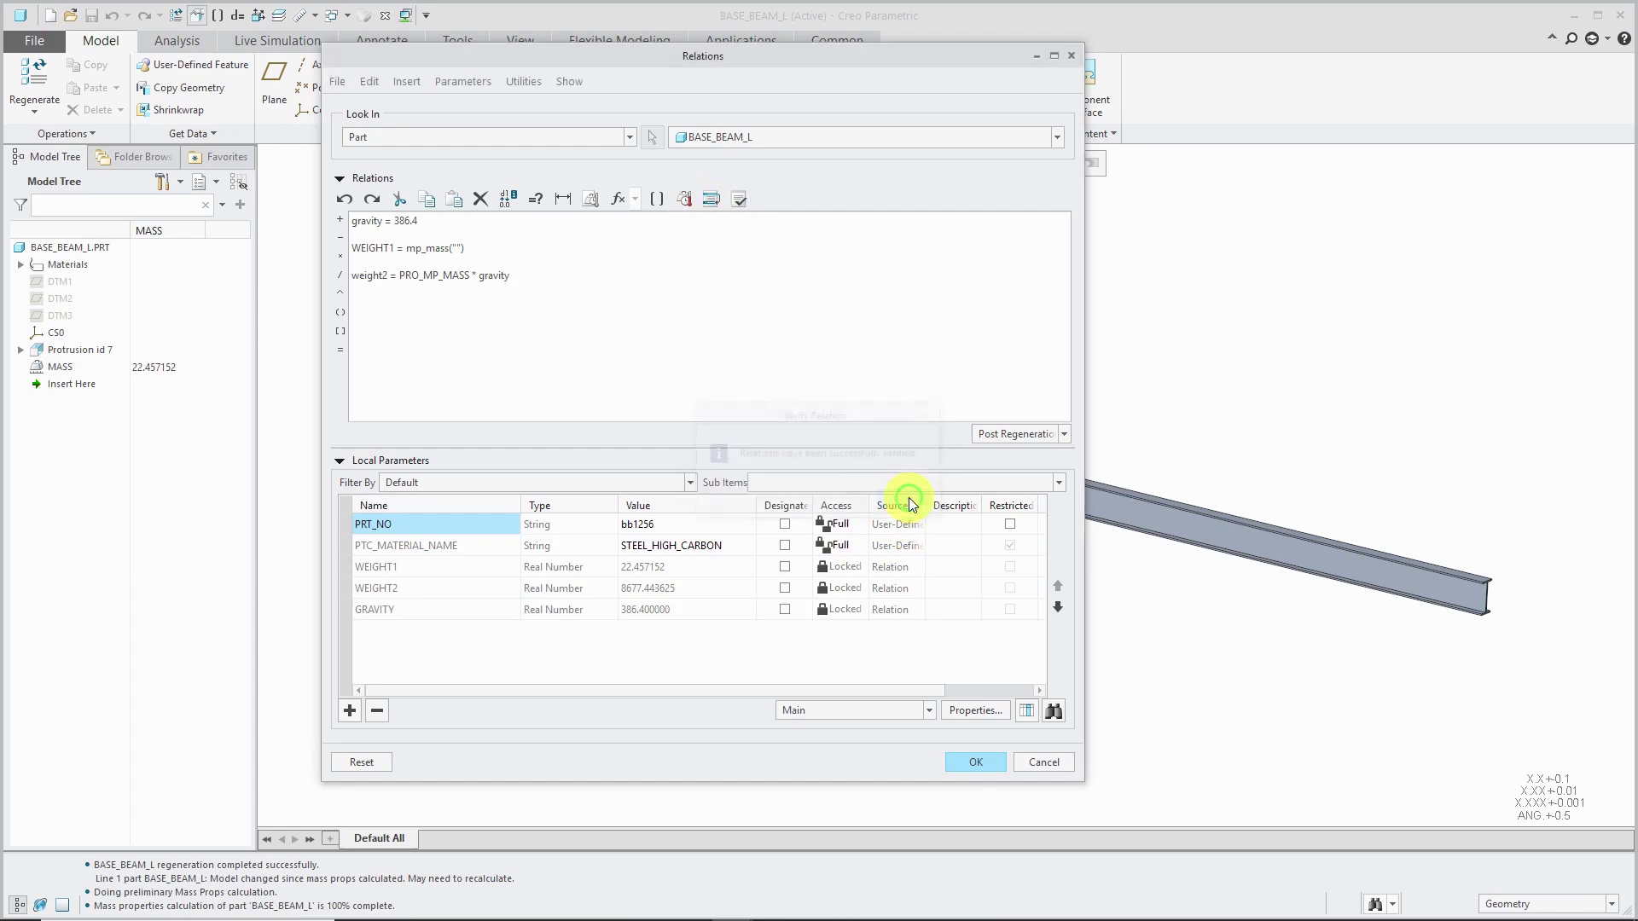